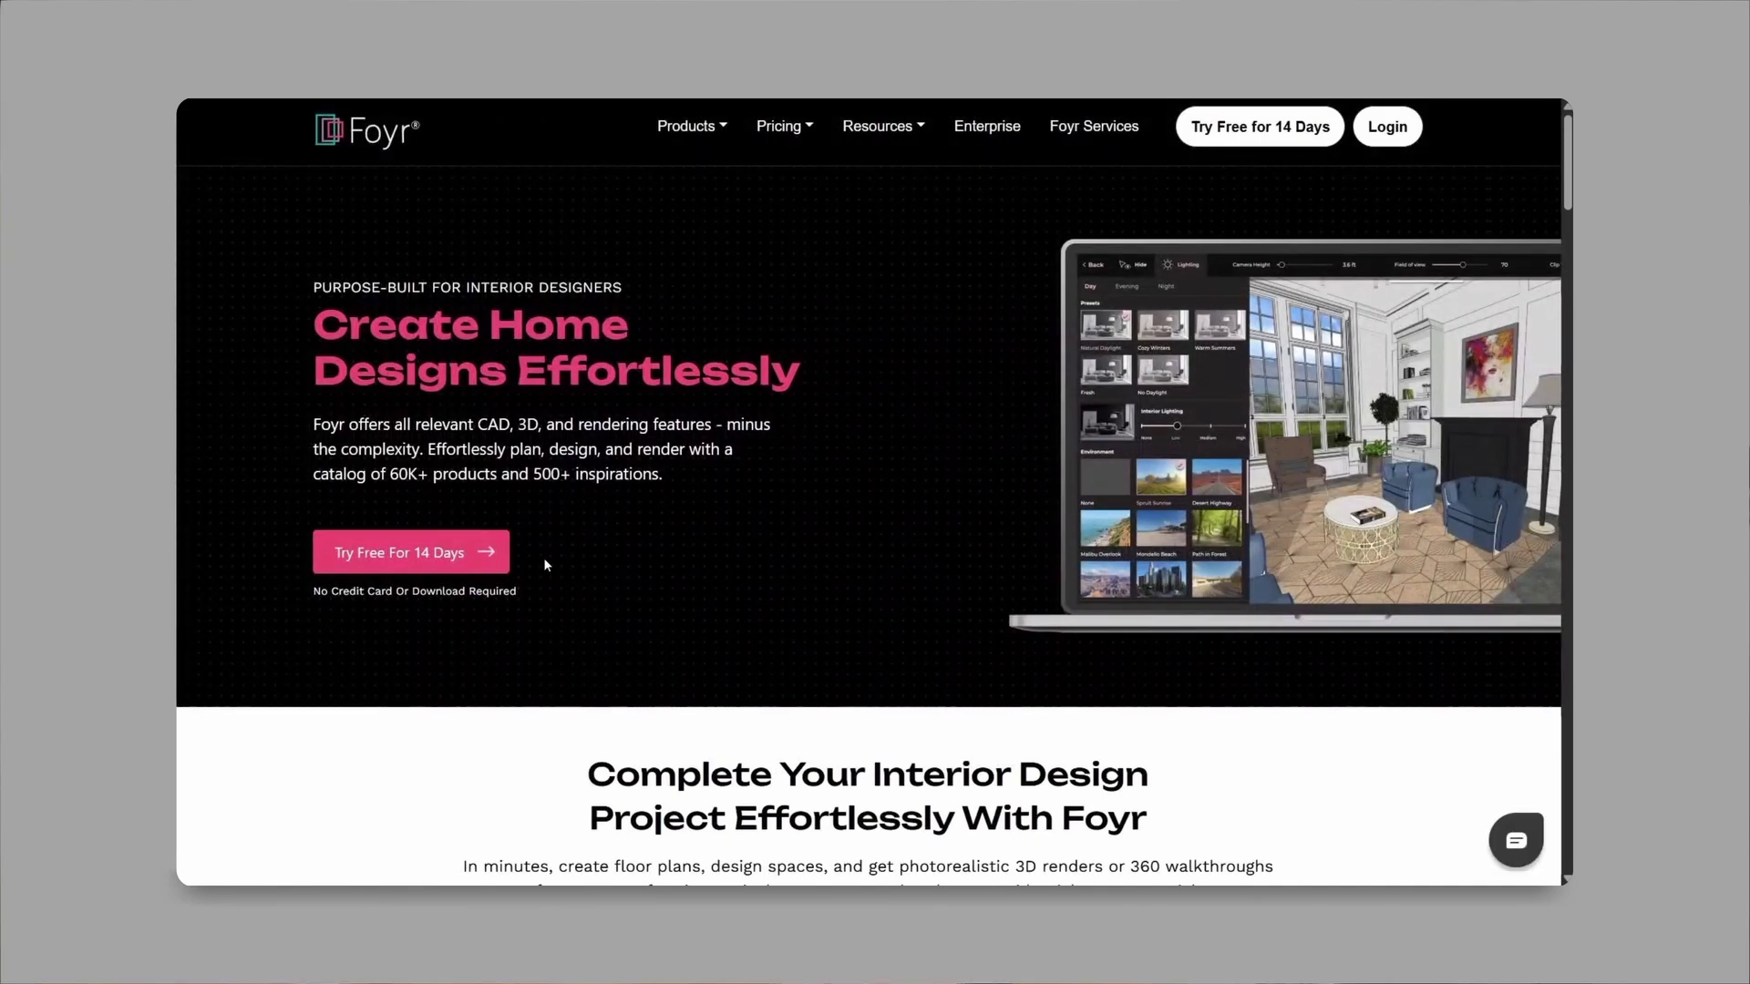
- Search Google for 'foyr neo' and open the top Foyr Neo result to reach the projects dashboard
click(382, 554)
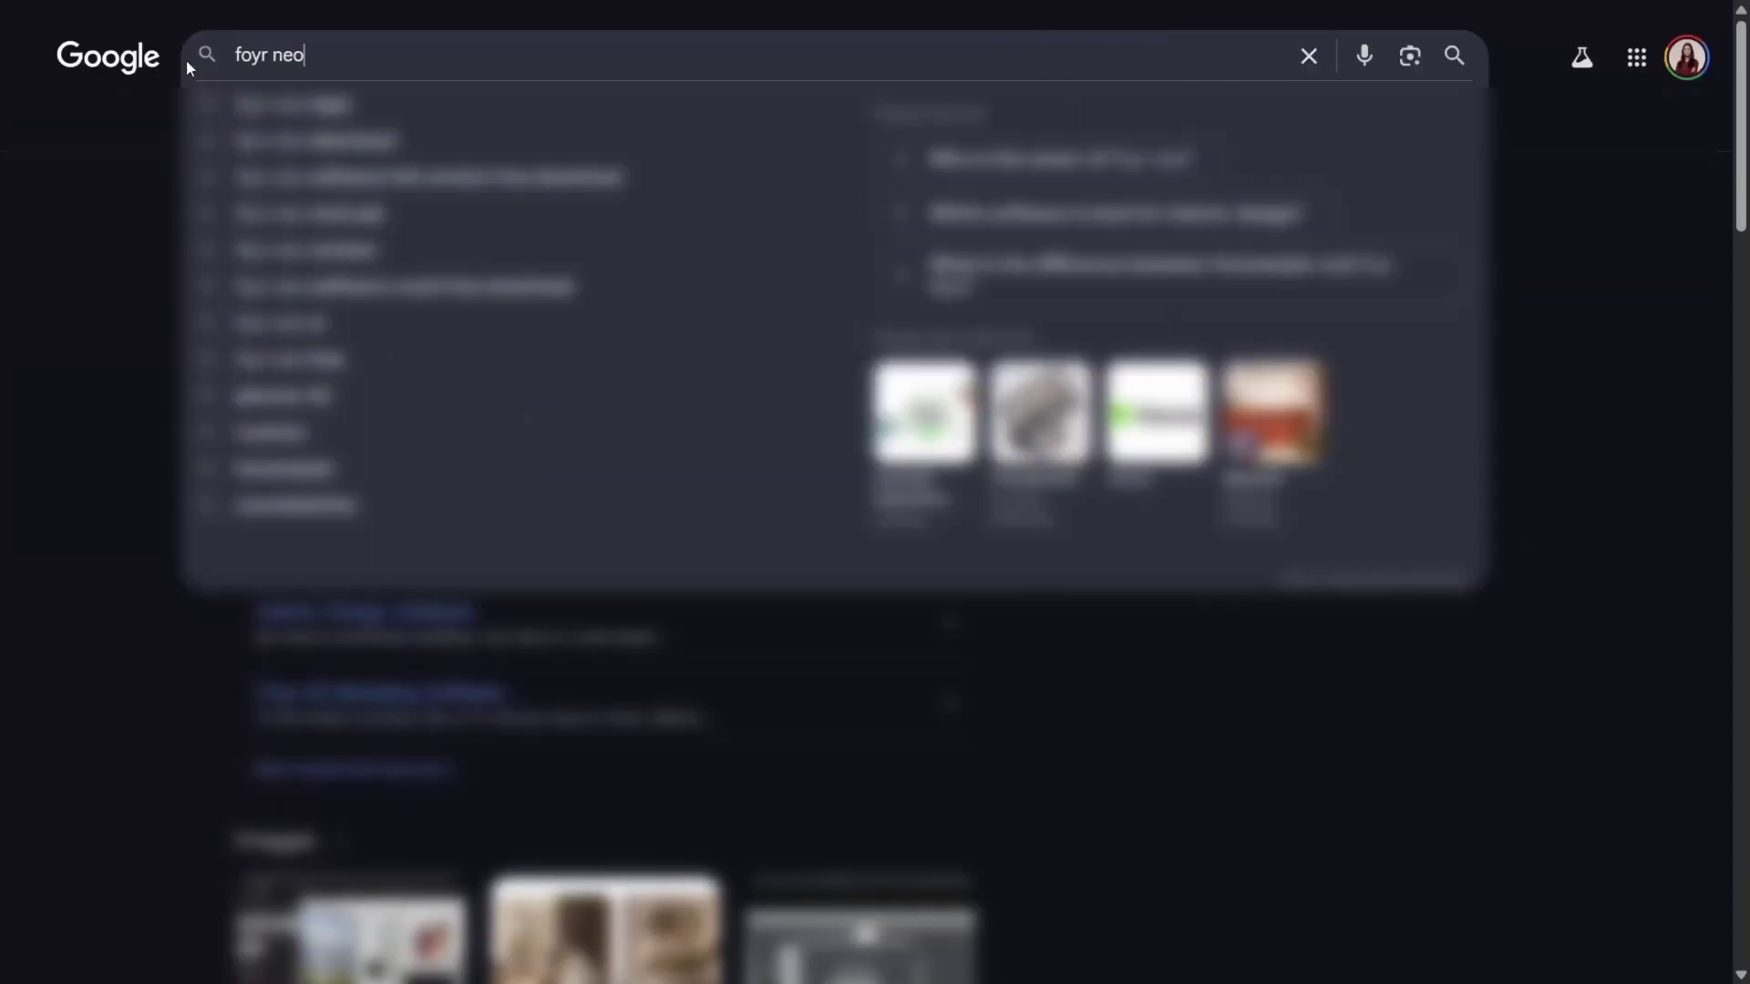
key(Return)
click(392, 244)
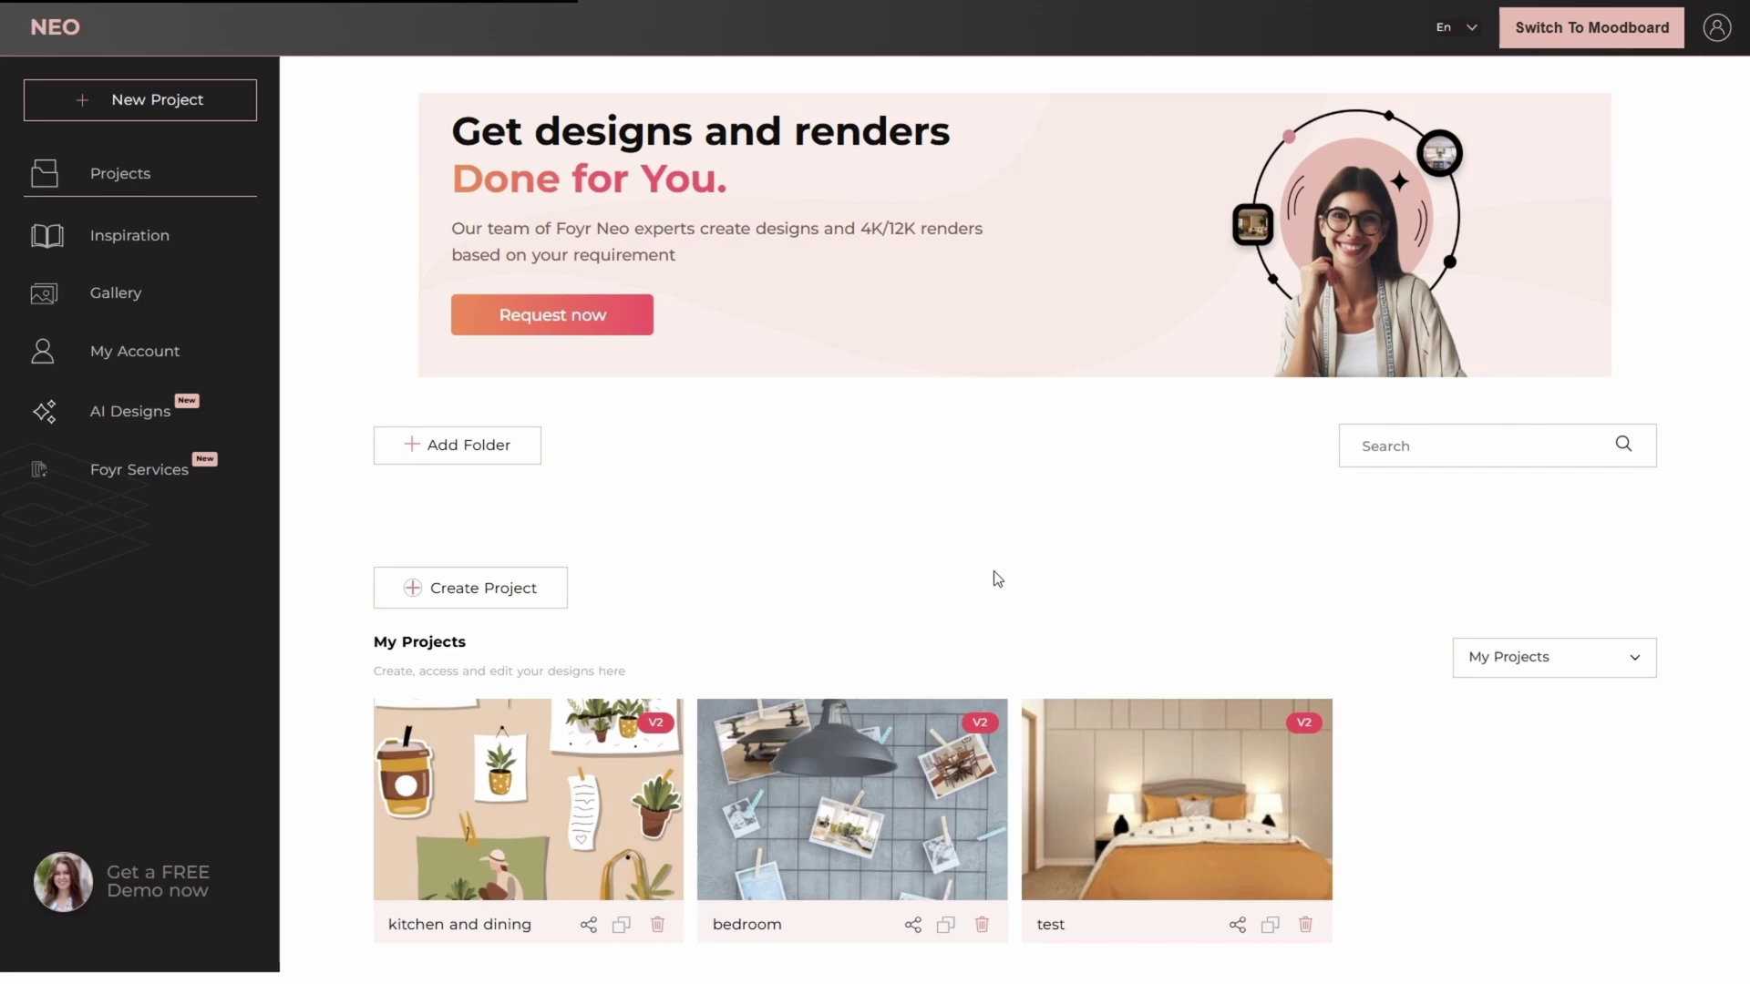
- Create a project named 'Kitchen Interior Design' and launch it onto a blank 2D grid
click(1712, 33)
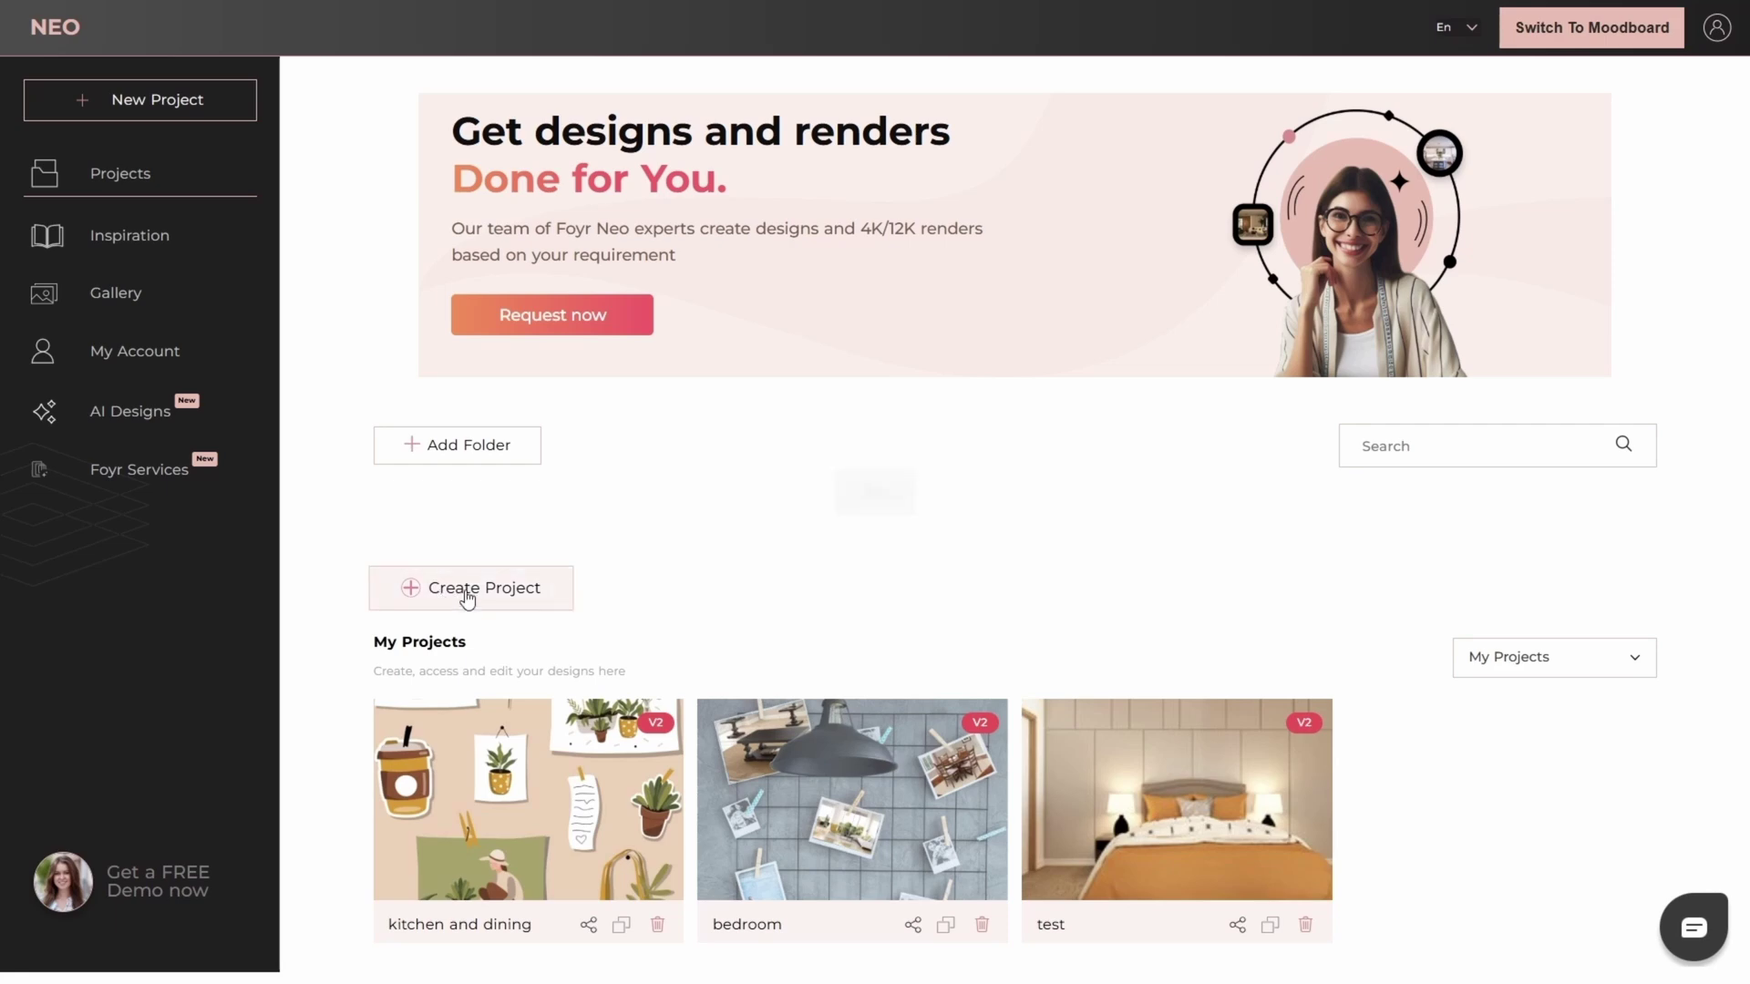
click(467, 599)
click(770, 484)
text(Kitchen interior design)
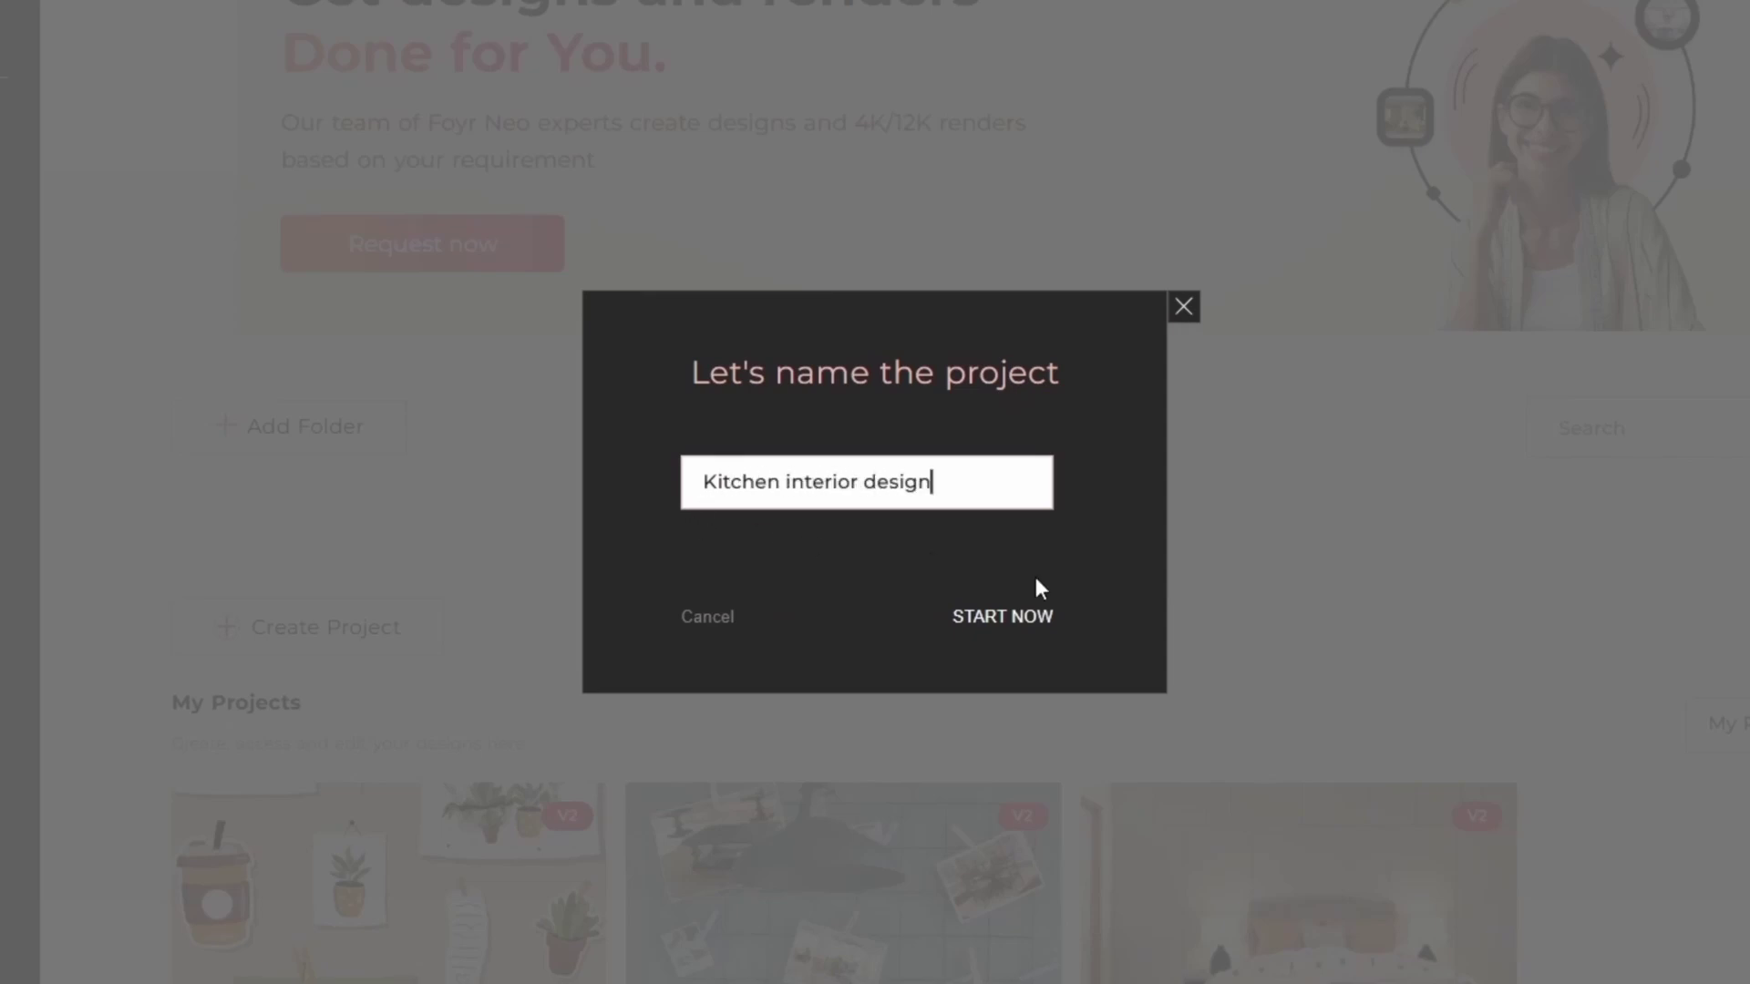
click(1002, 616)
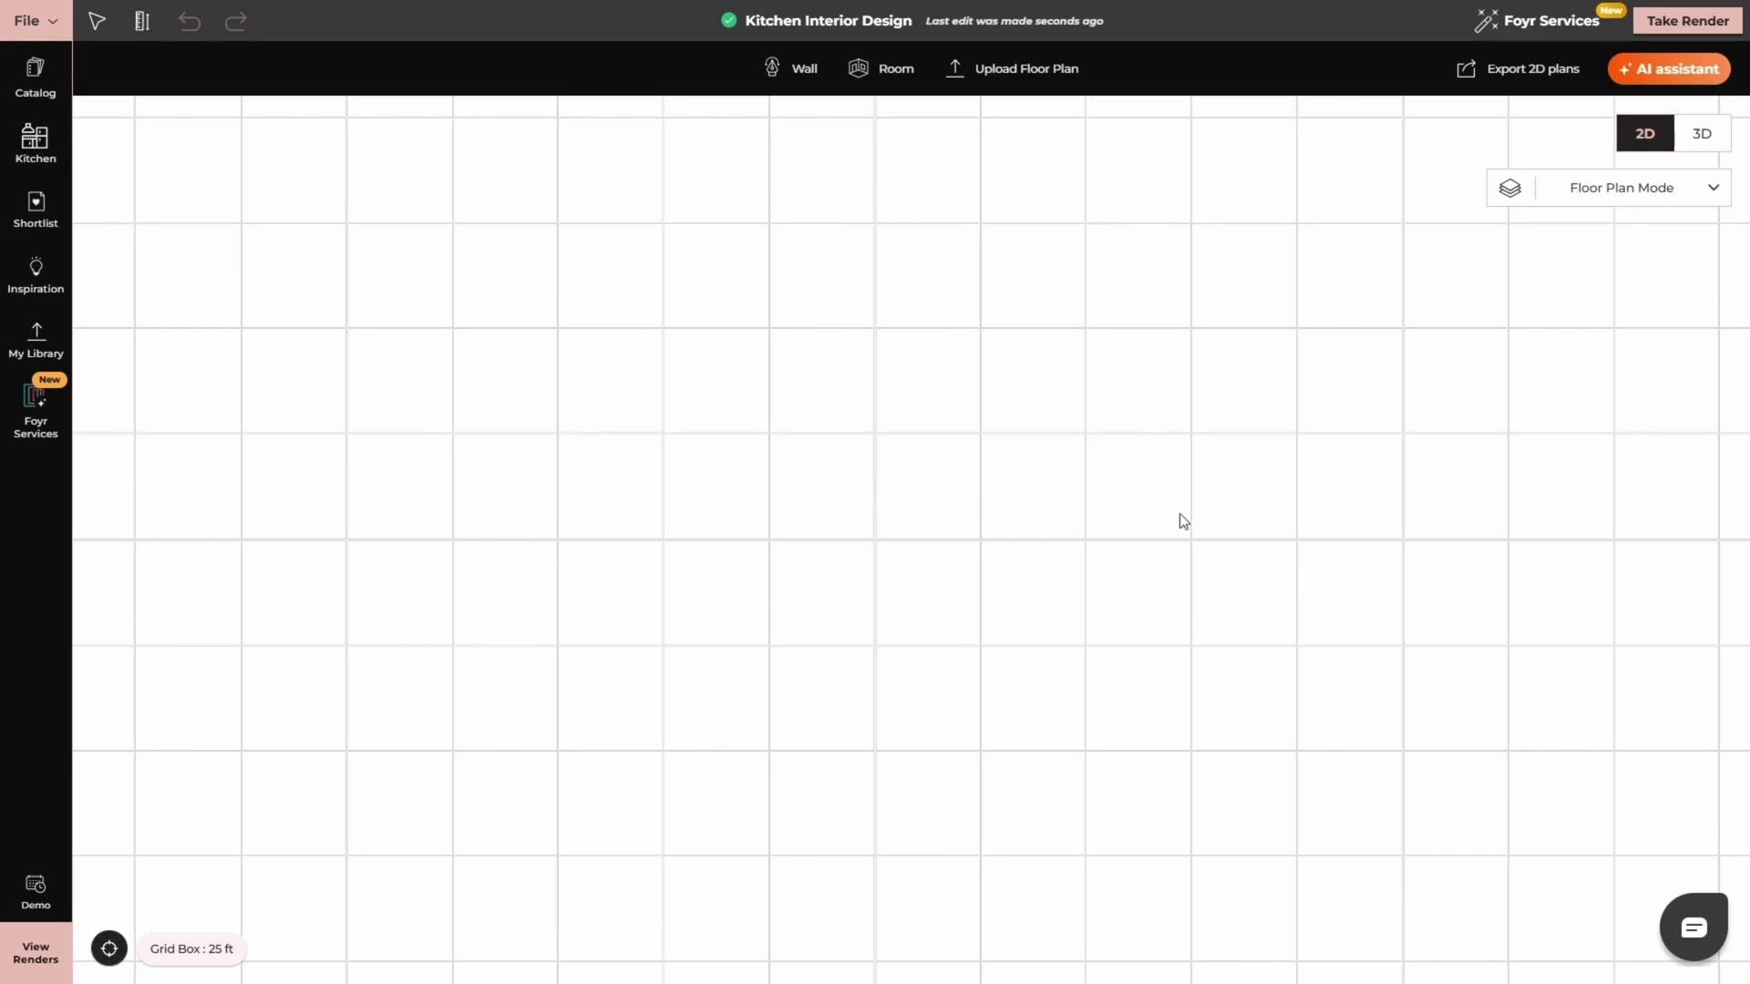
click(41, 25)
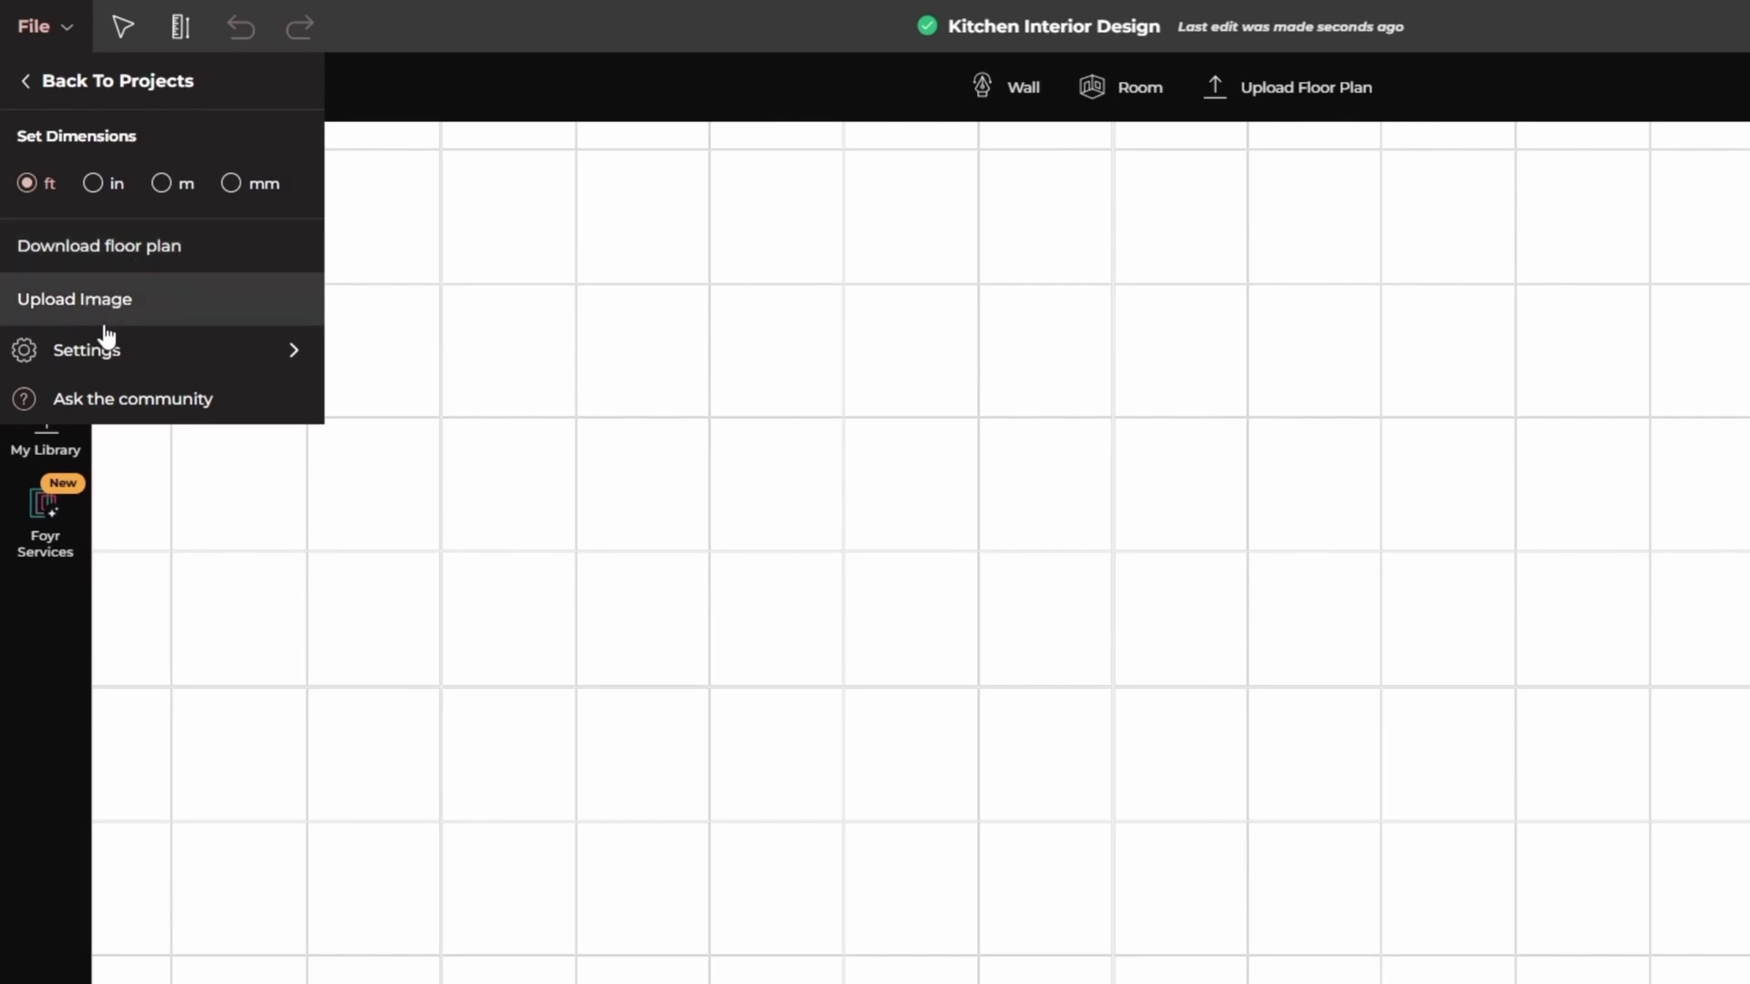
mouse_move(110, 346)
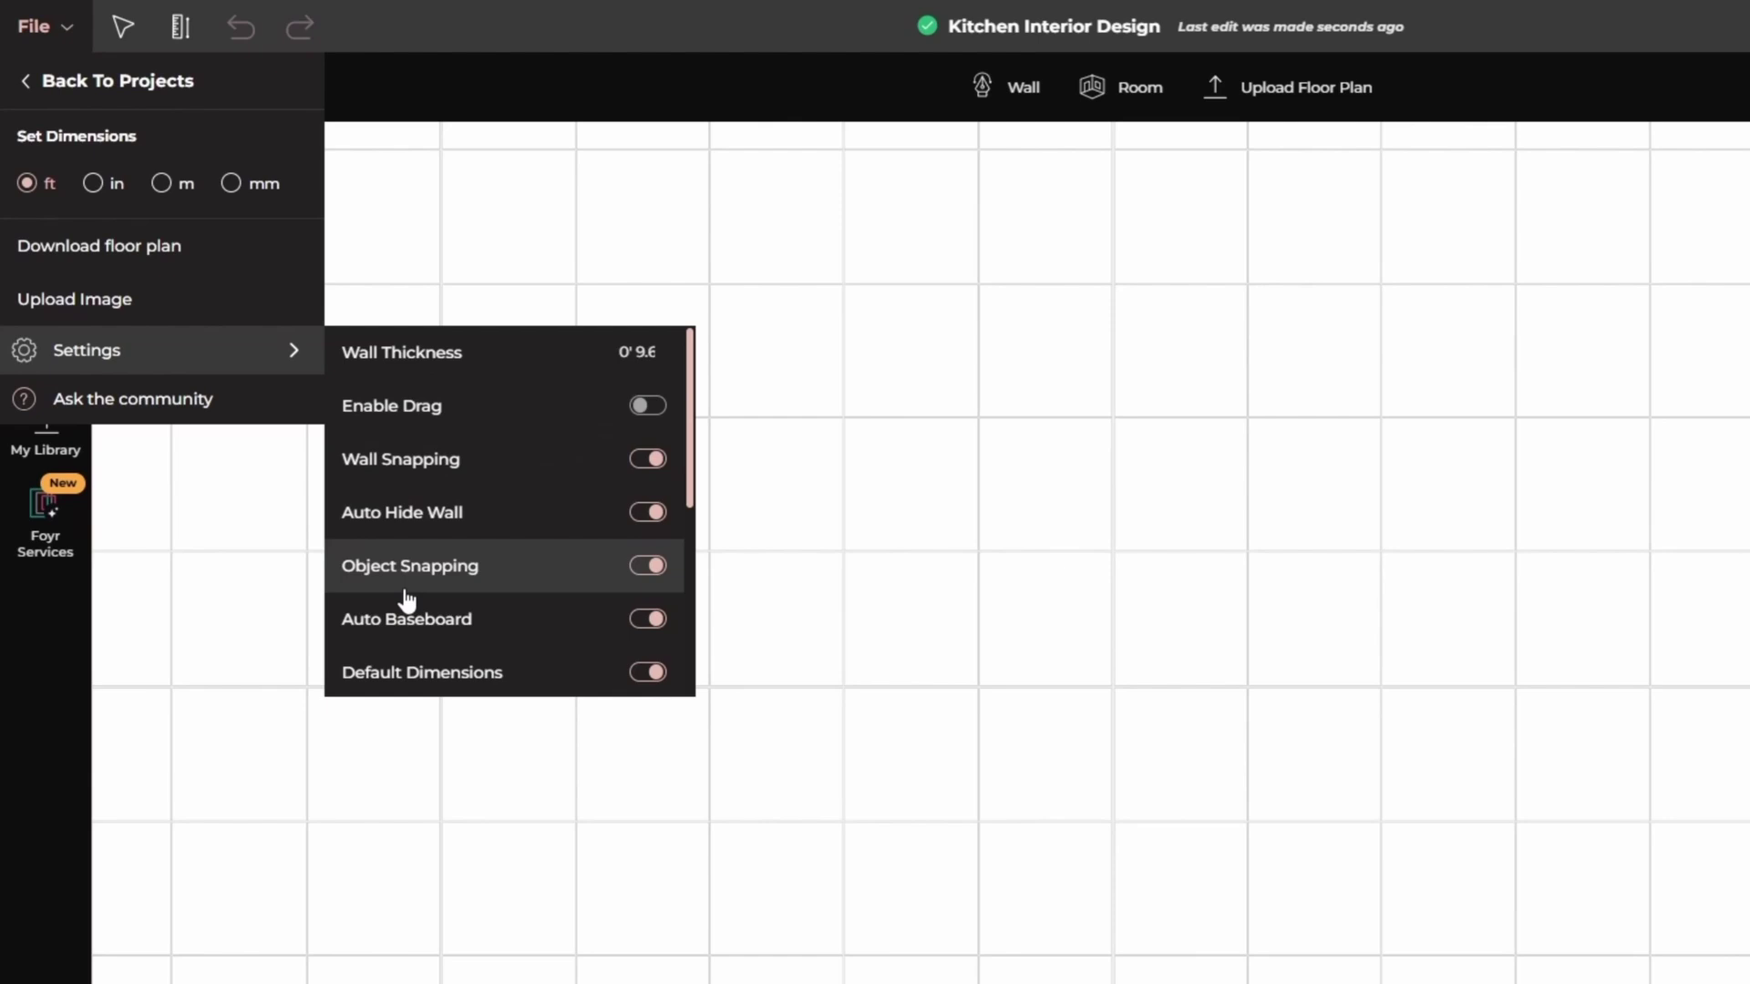
scroll(406, 598, down, 3)
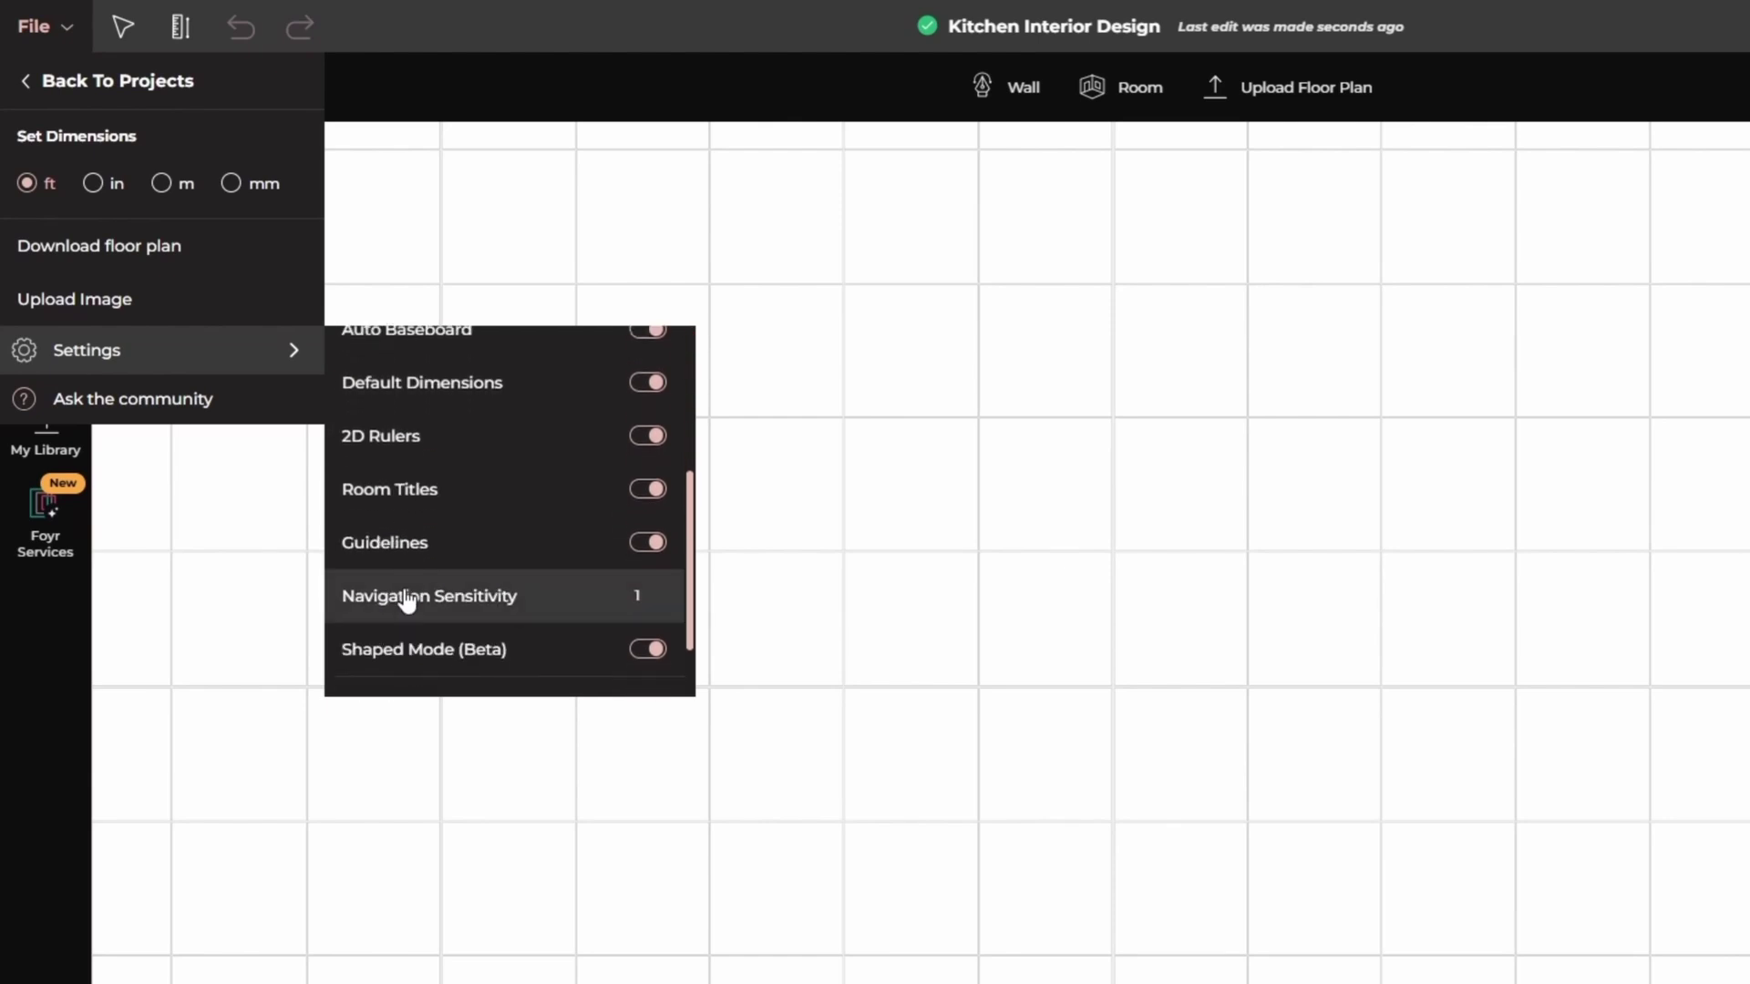
scroll(407, 602, down, 2)
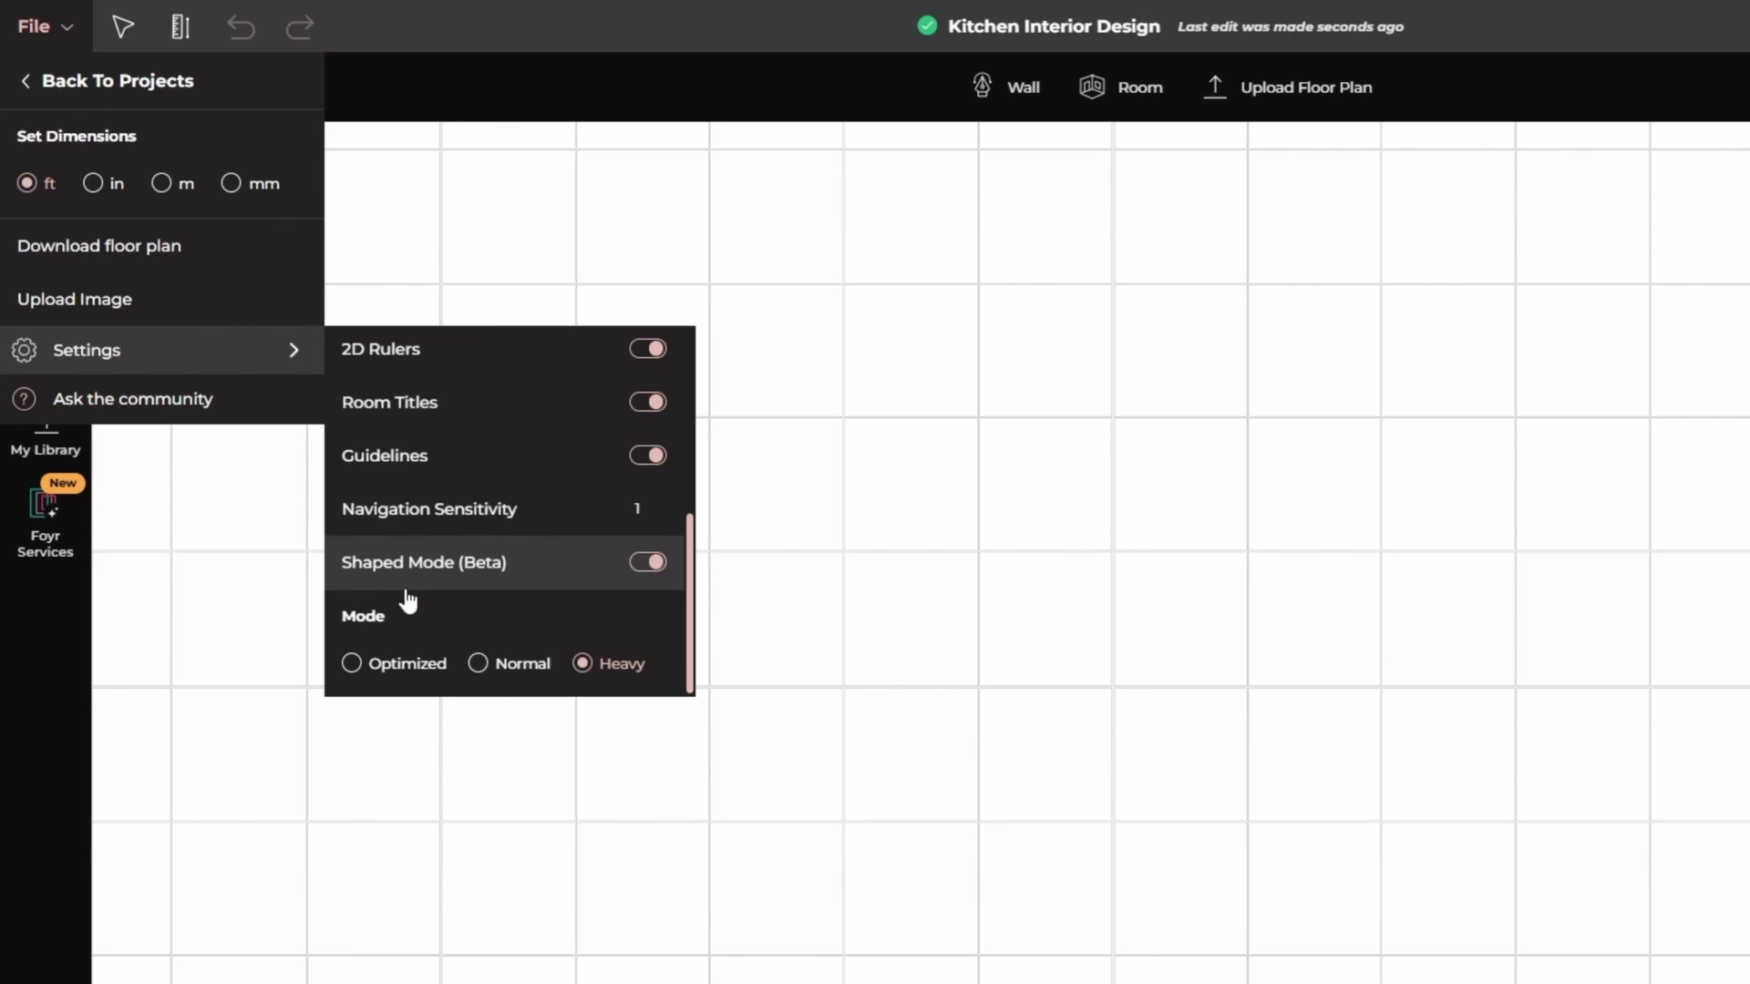
click(366, 257)
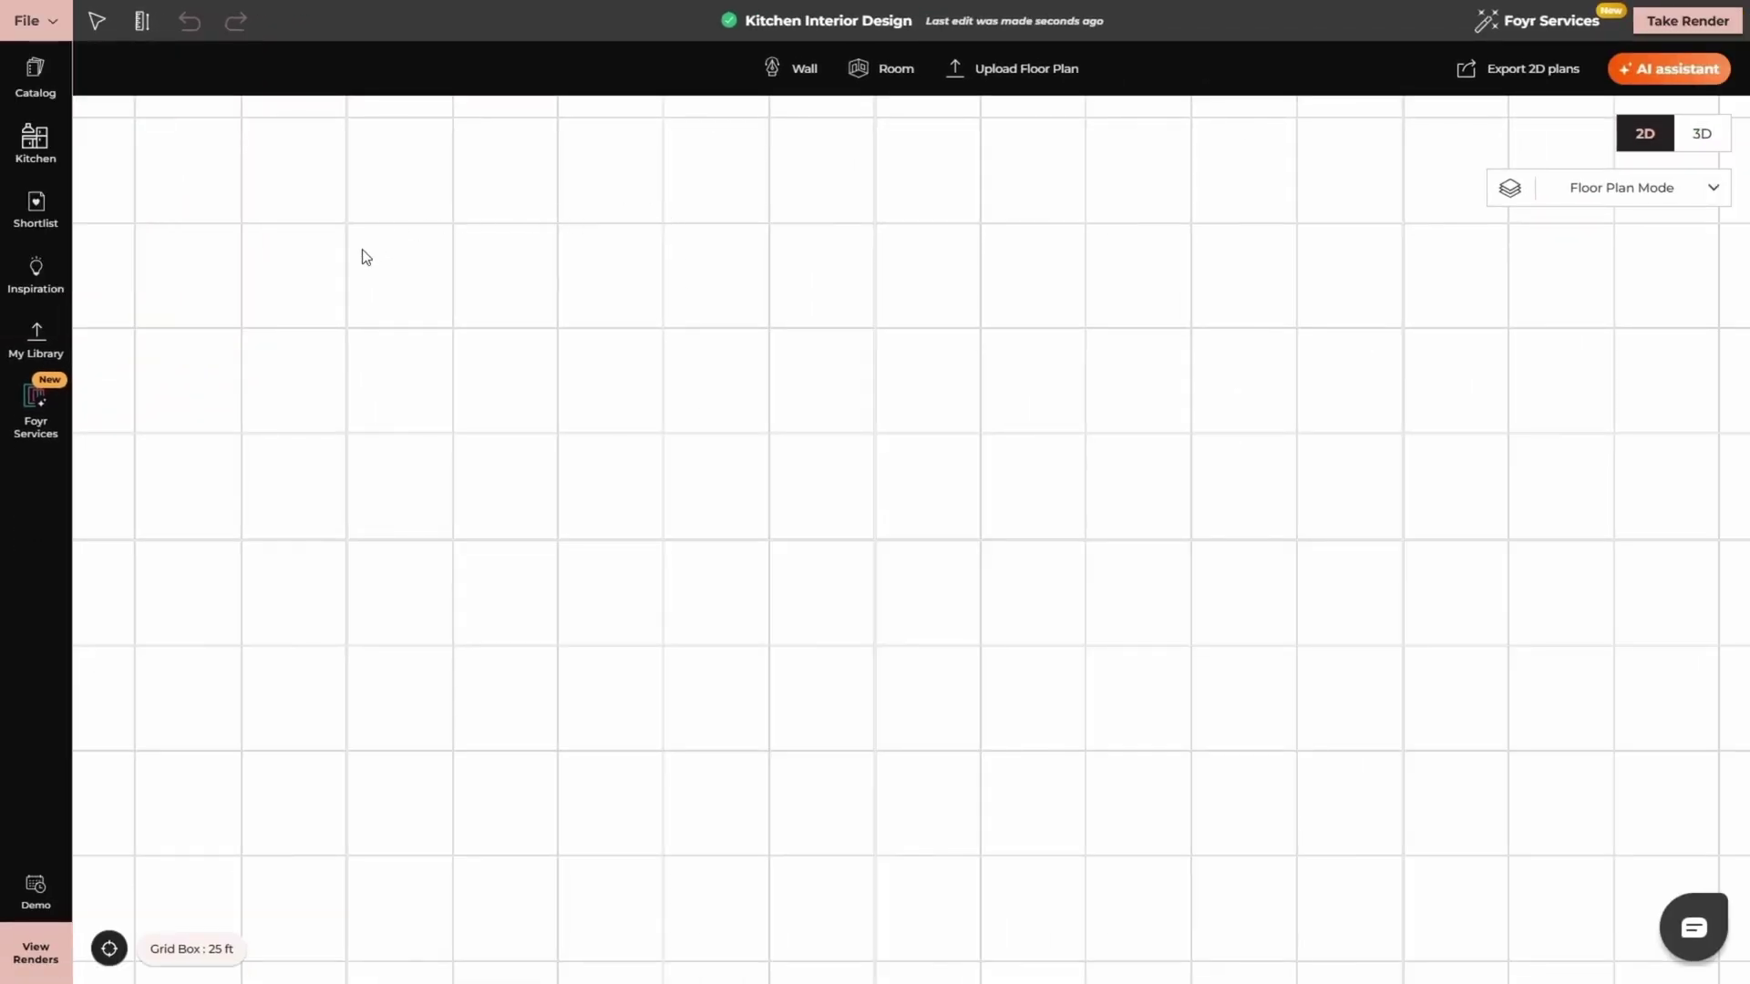
- Browse the Kitchen catalogue's Bar, Dining and Kitchen Accessories
click(36, 74)
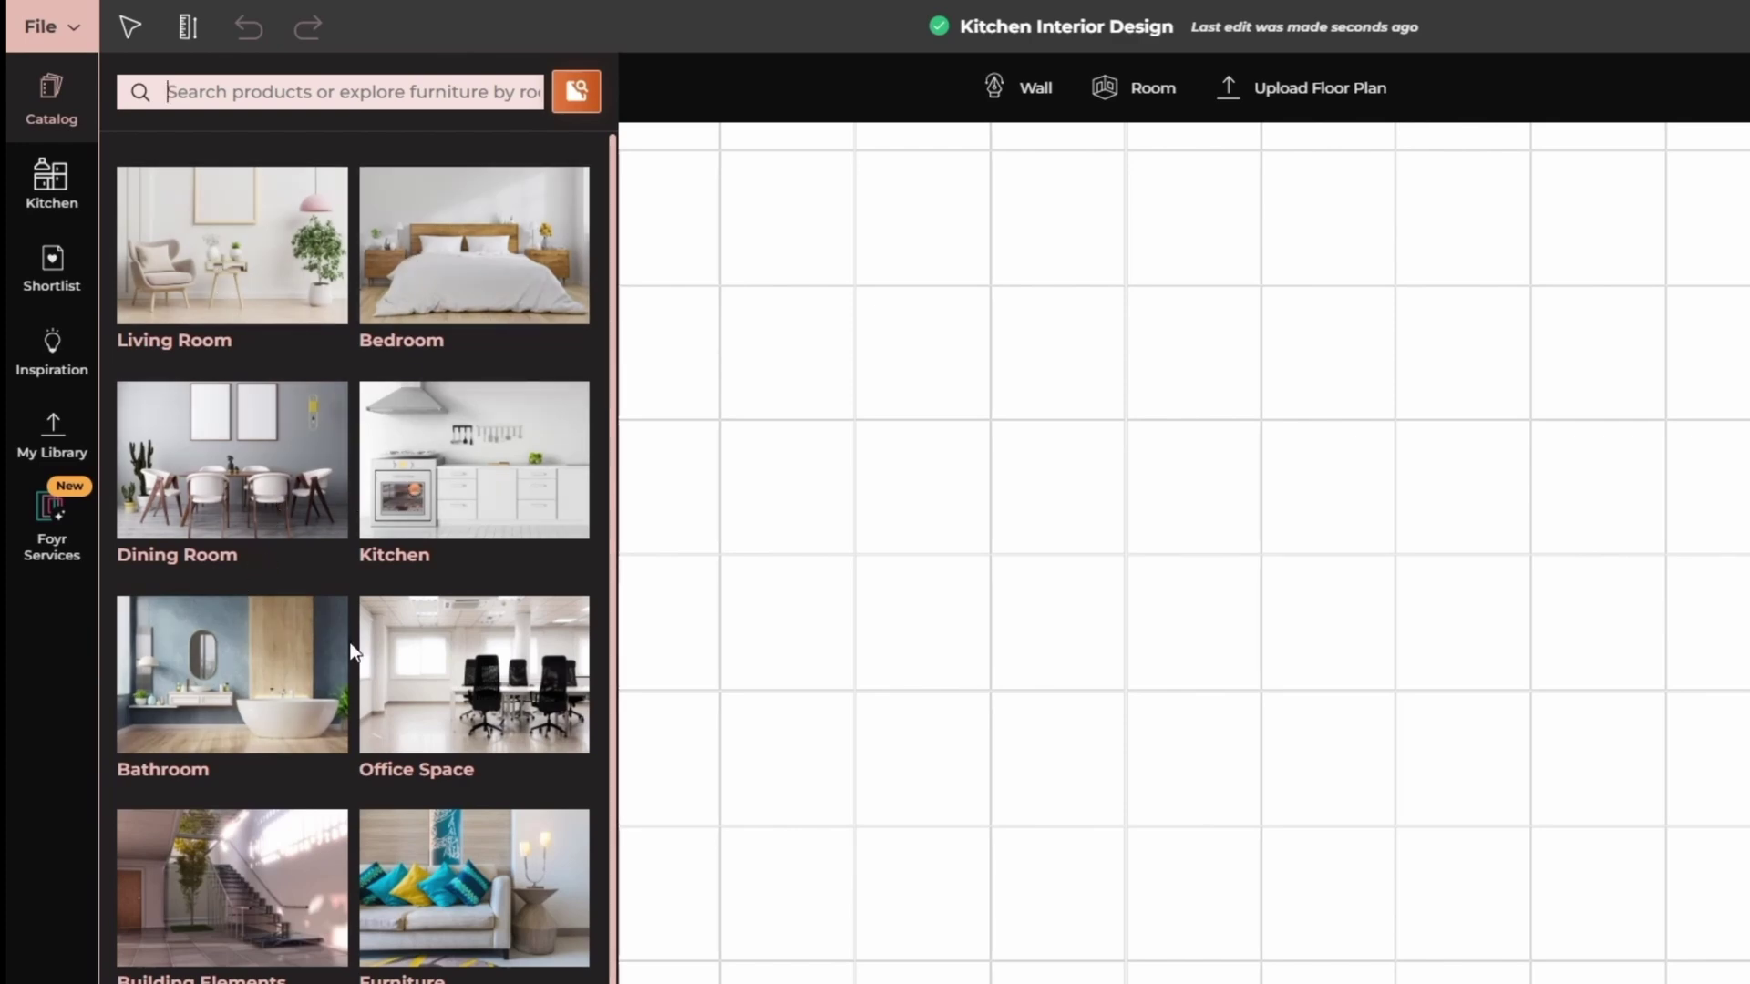
scroll(344, 698, down, 1)
scroll(344, 697, down, 1)
scroll(347, 695, up, 2)
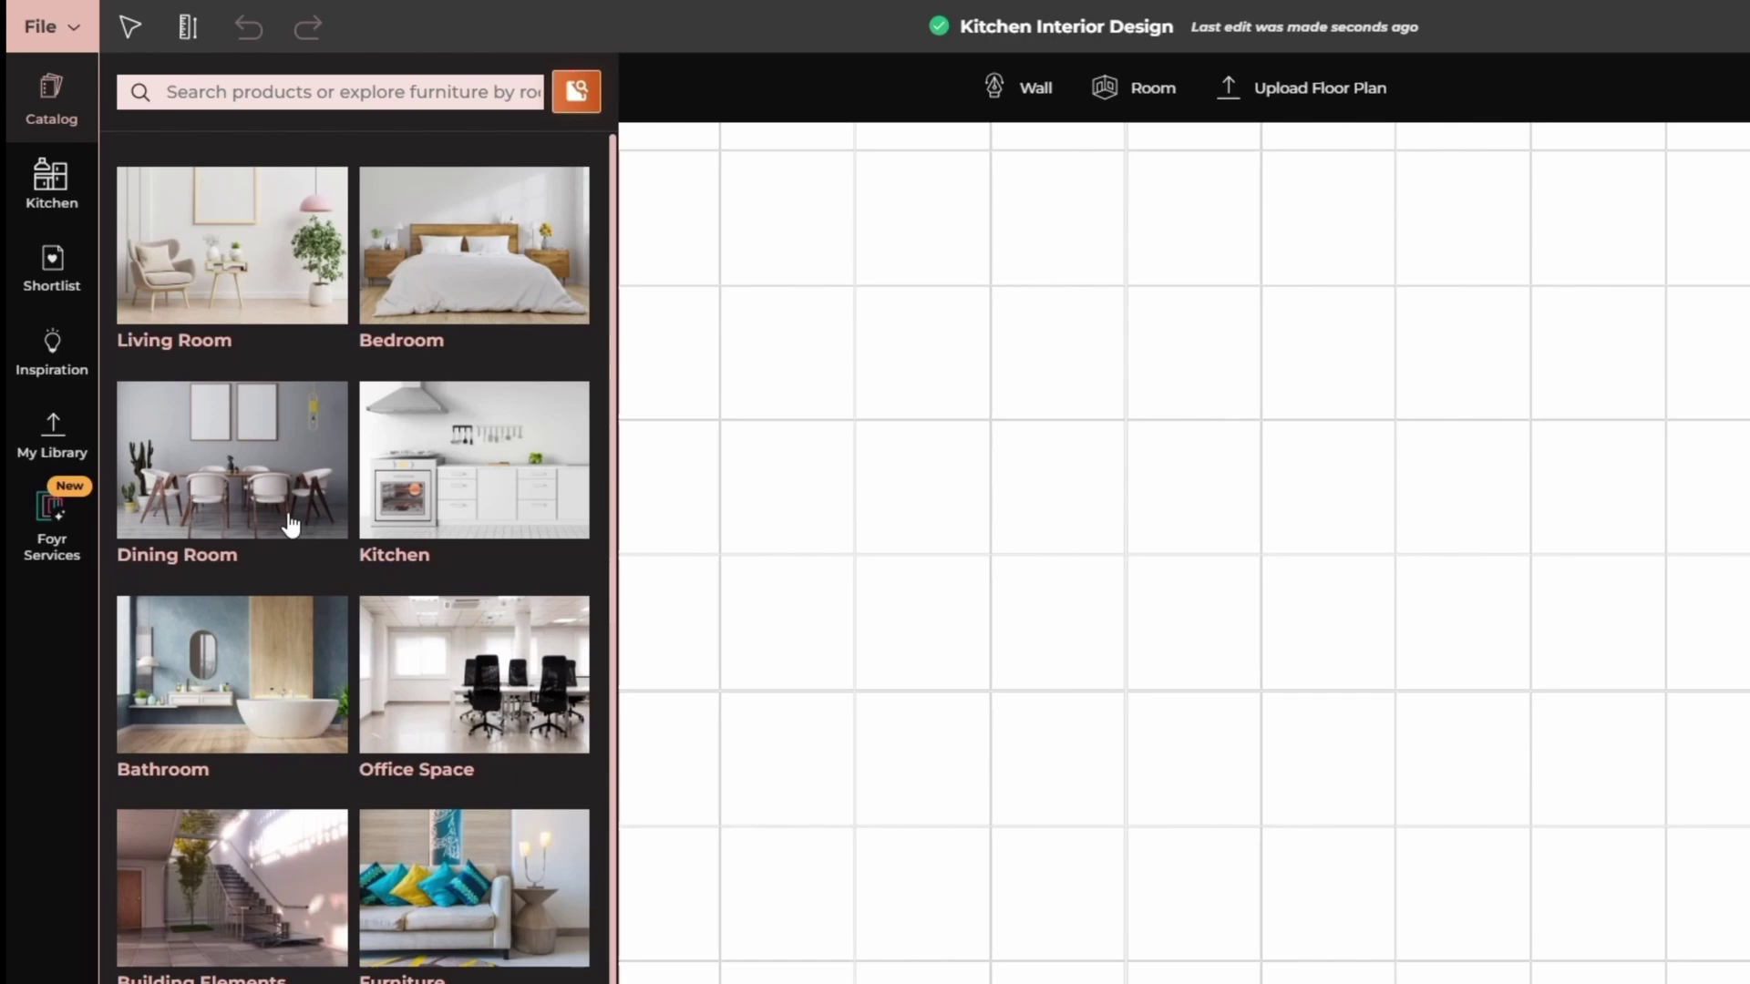
click(469, 483)
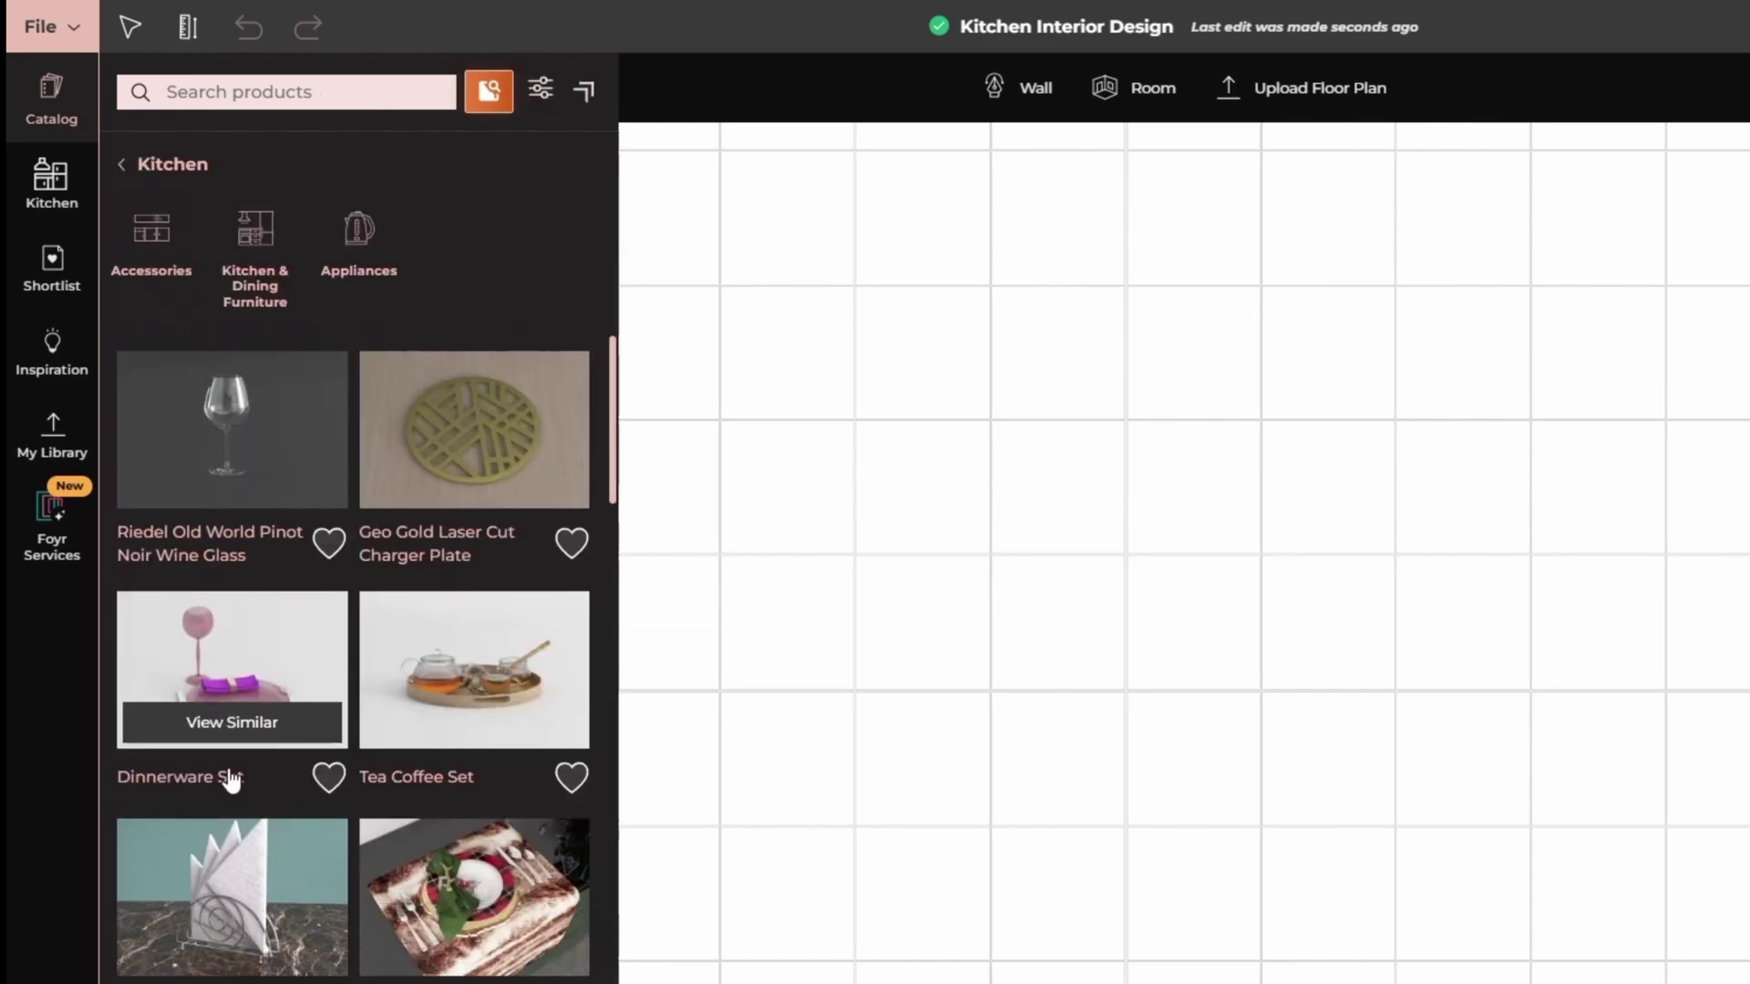
click(163, 264)
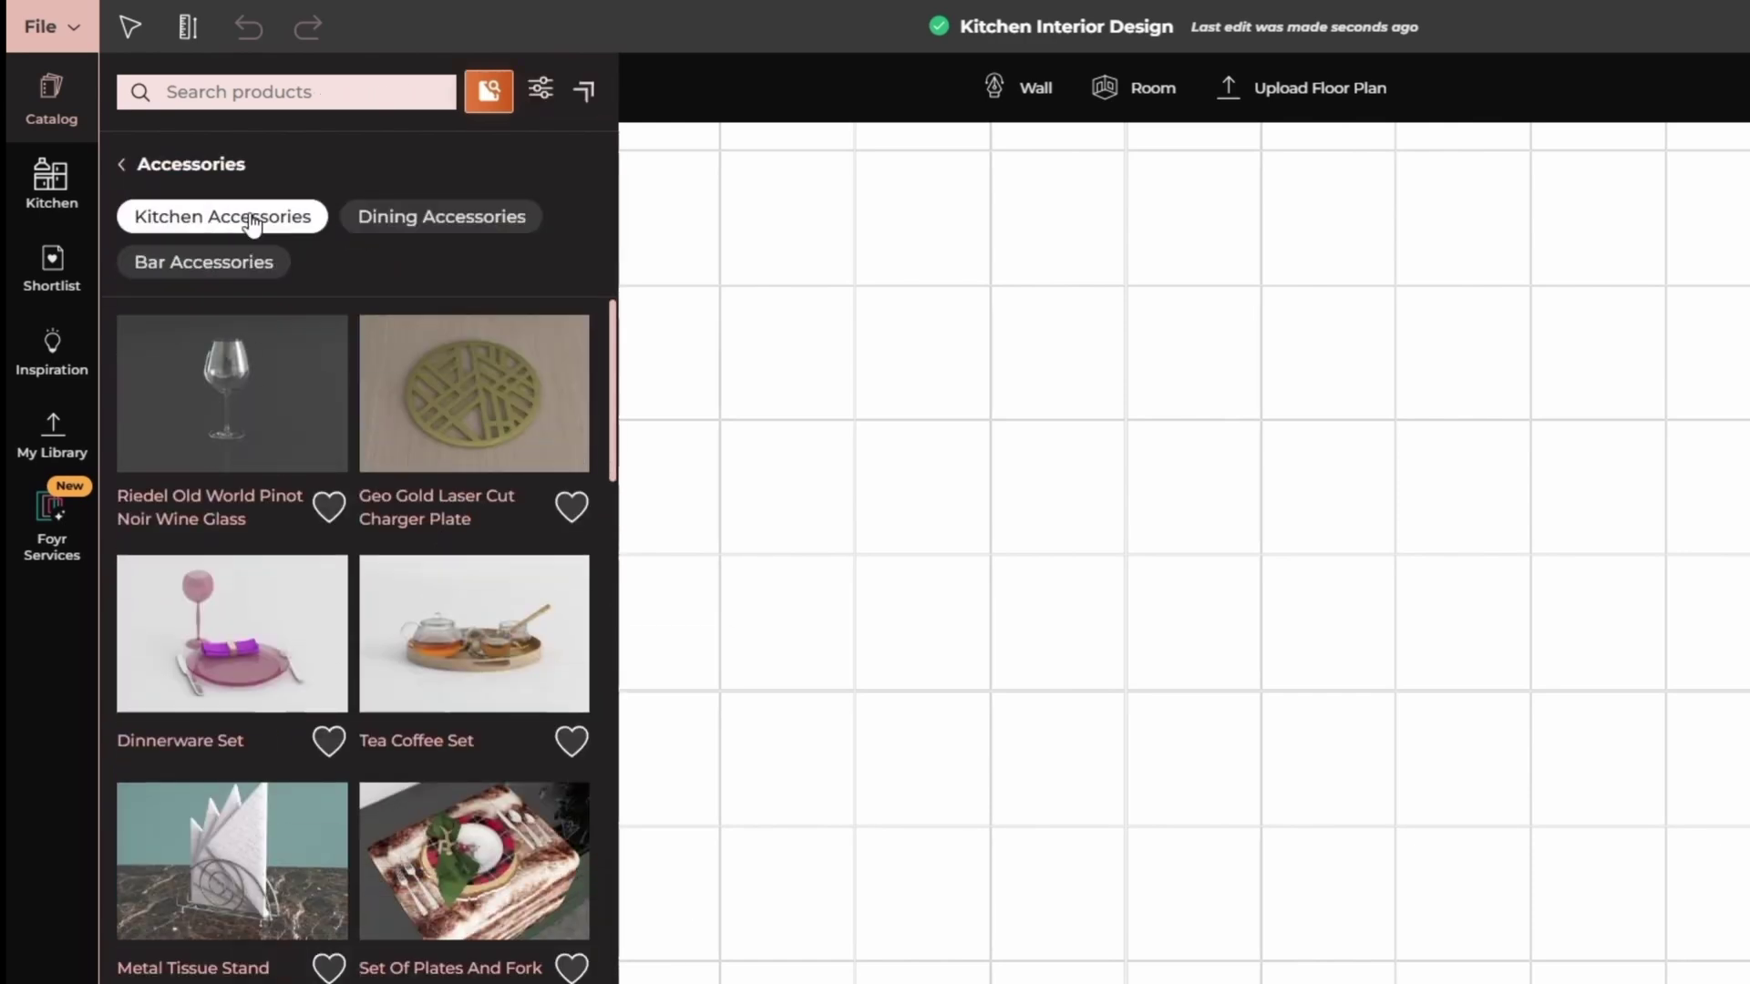
click(234, 272)
click(466, 228)
click(258, 218)
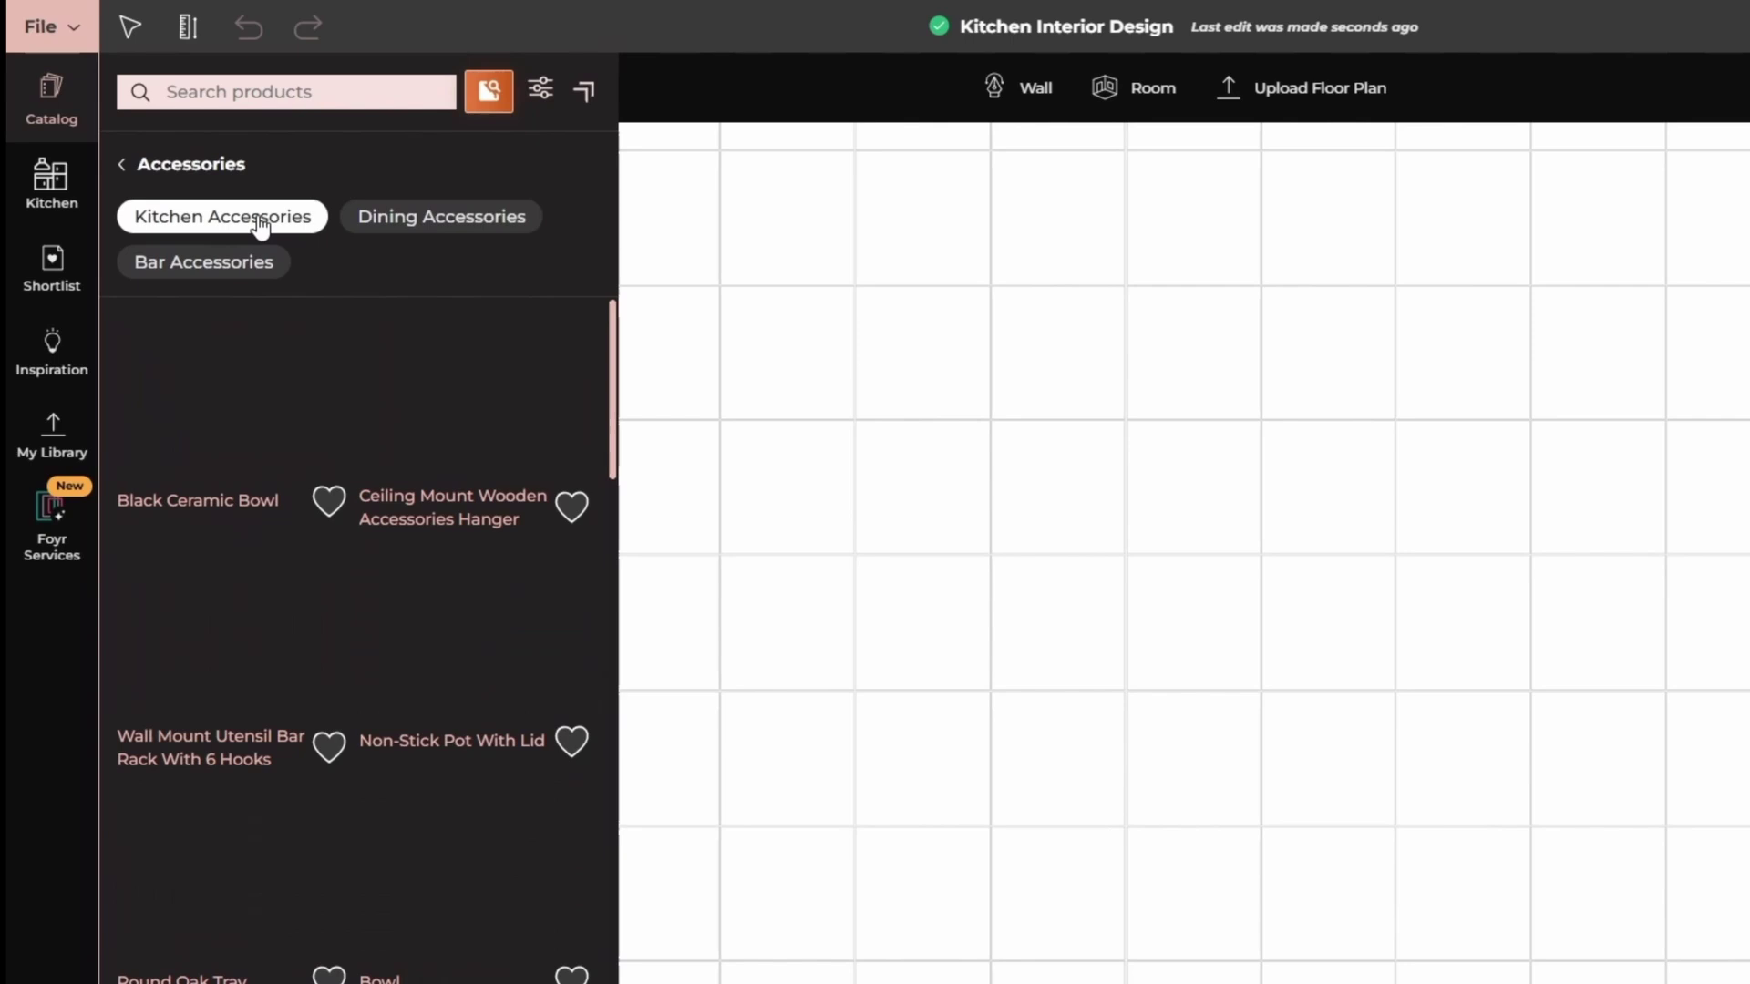
click(126, 170)
- Look through kitchen Dishwashers, cabinet styles and Kitchen & Dining Furniture products
click(355, 237)
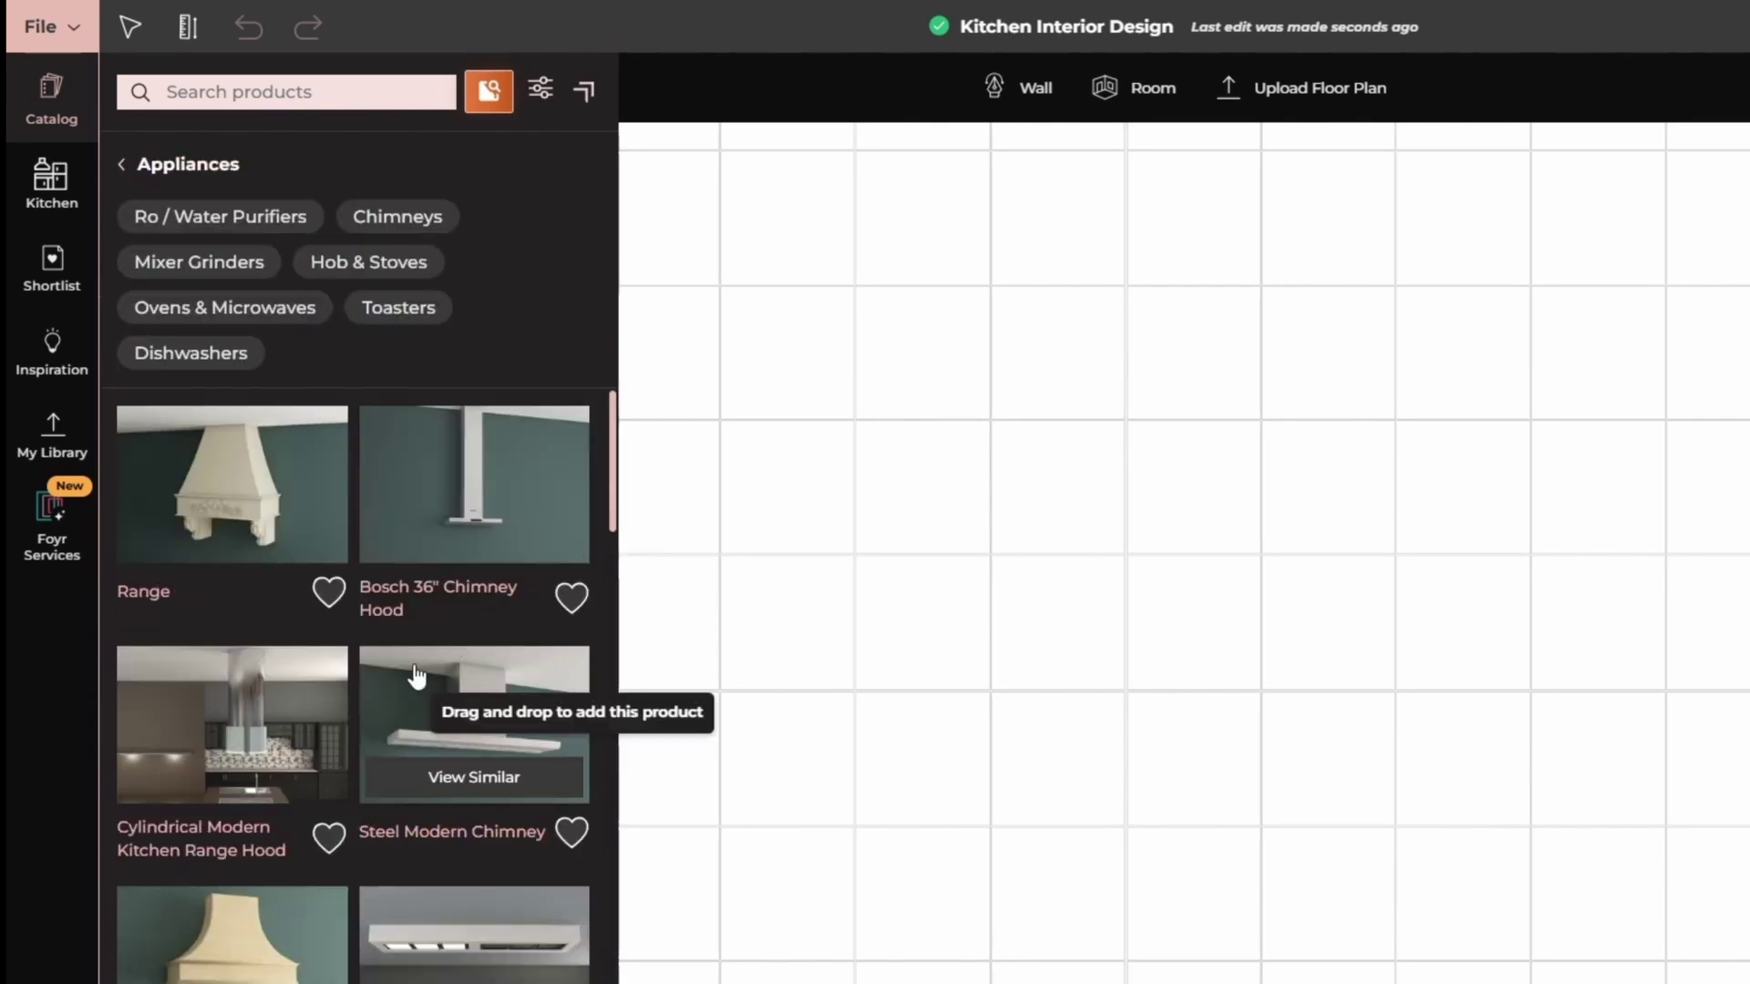
click(193, 356)
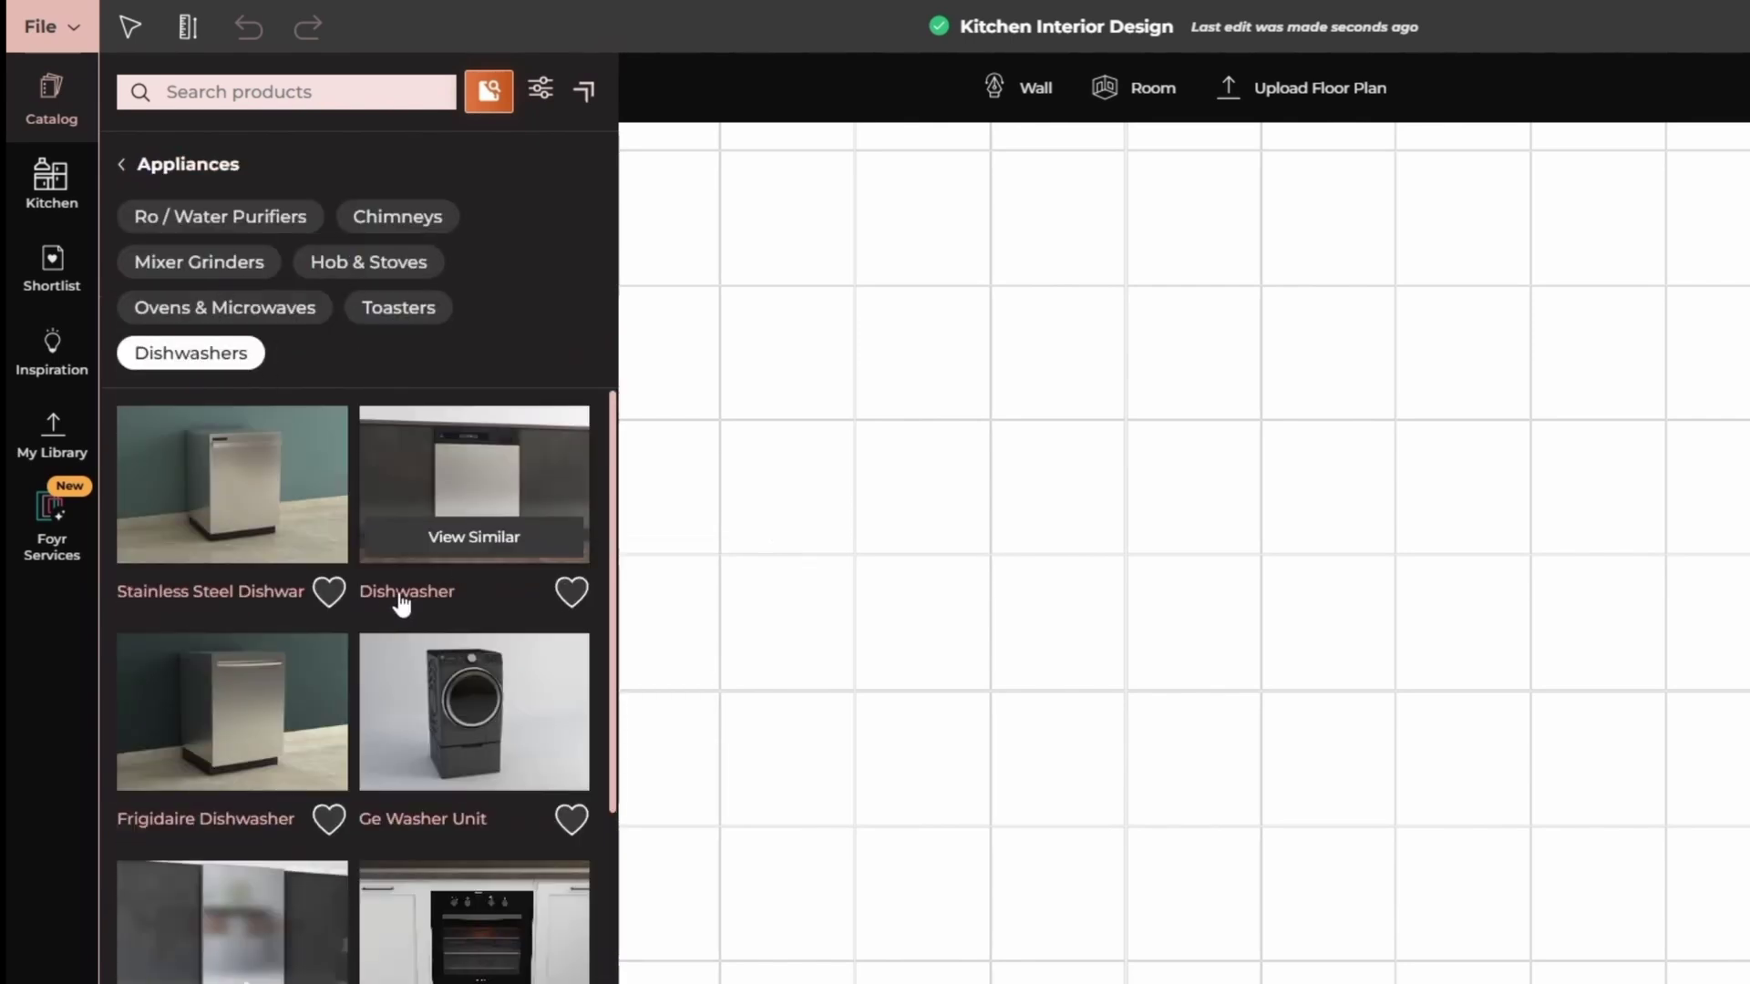
scroll(397, 603, down, 5)
click(51, 182)
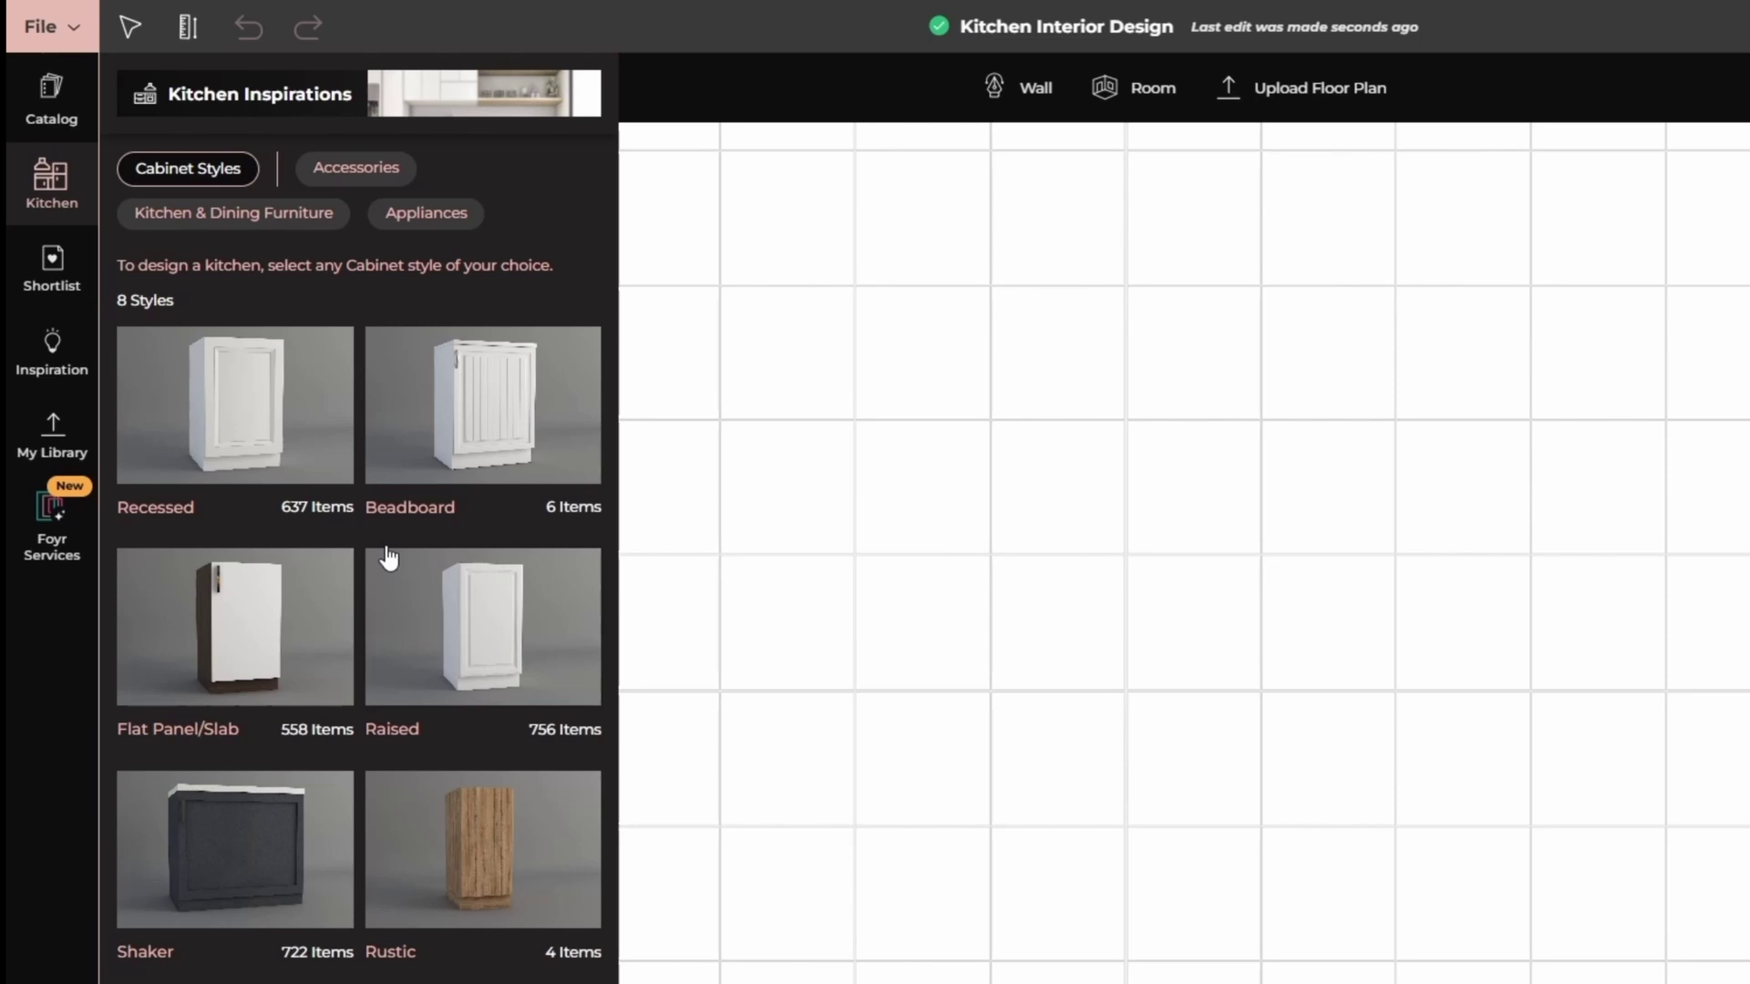
click(307, 224)
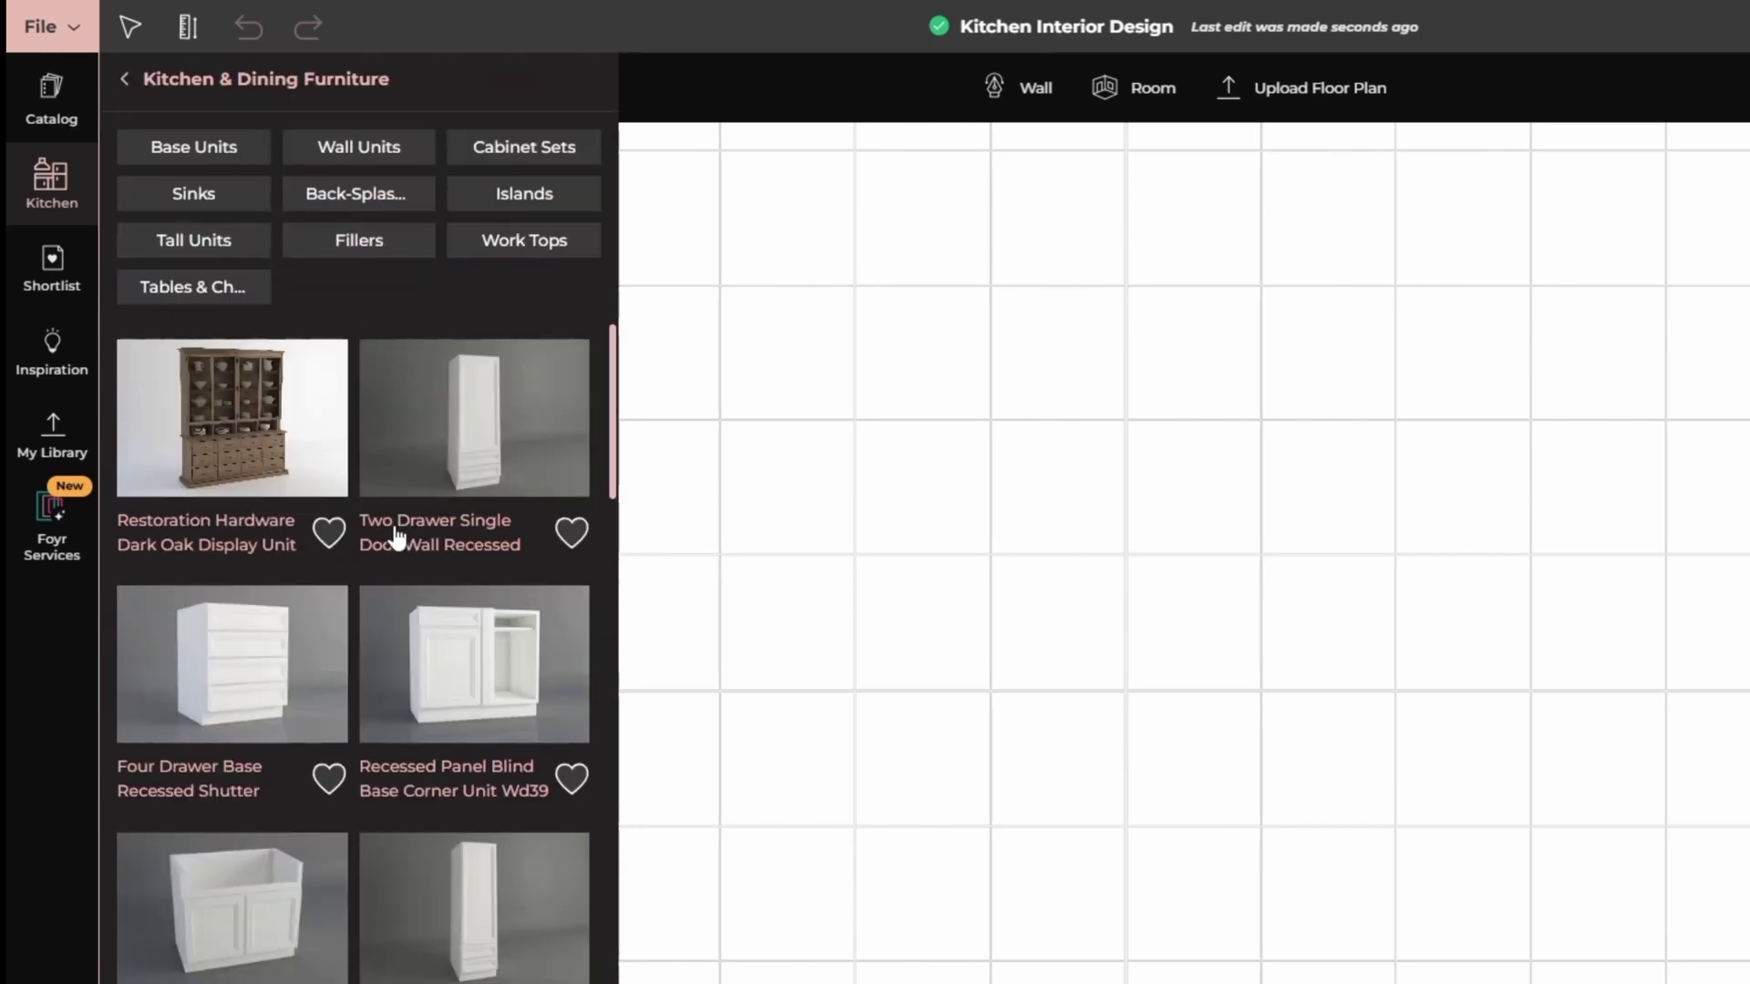
scroll(396, 531, down, 1)
scroll(396, 538, down, 7)
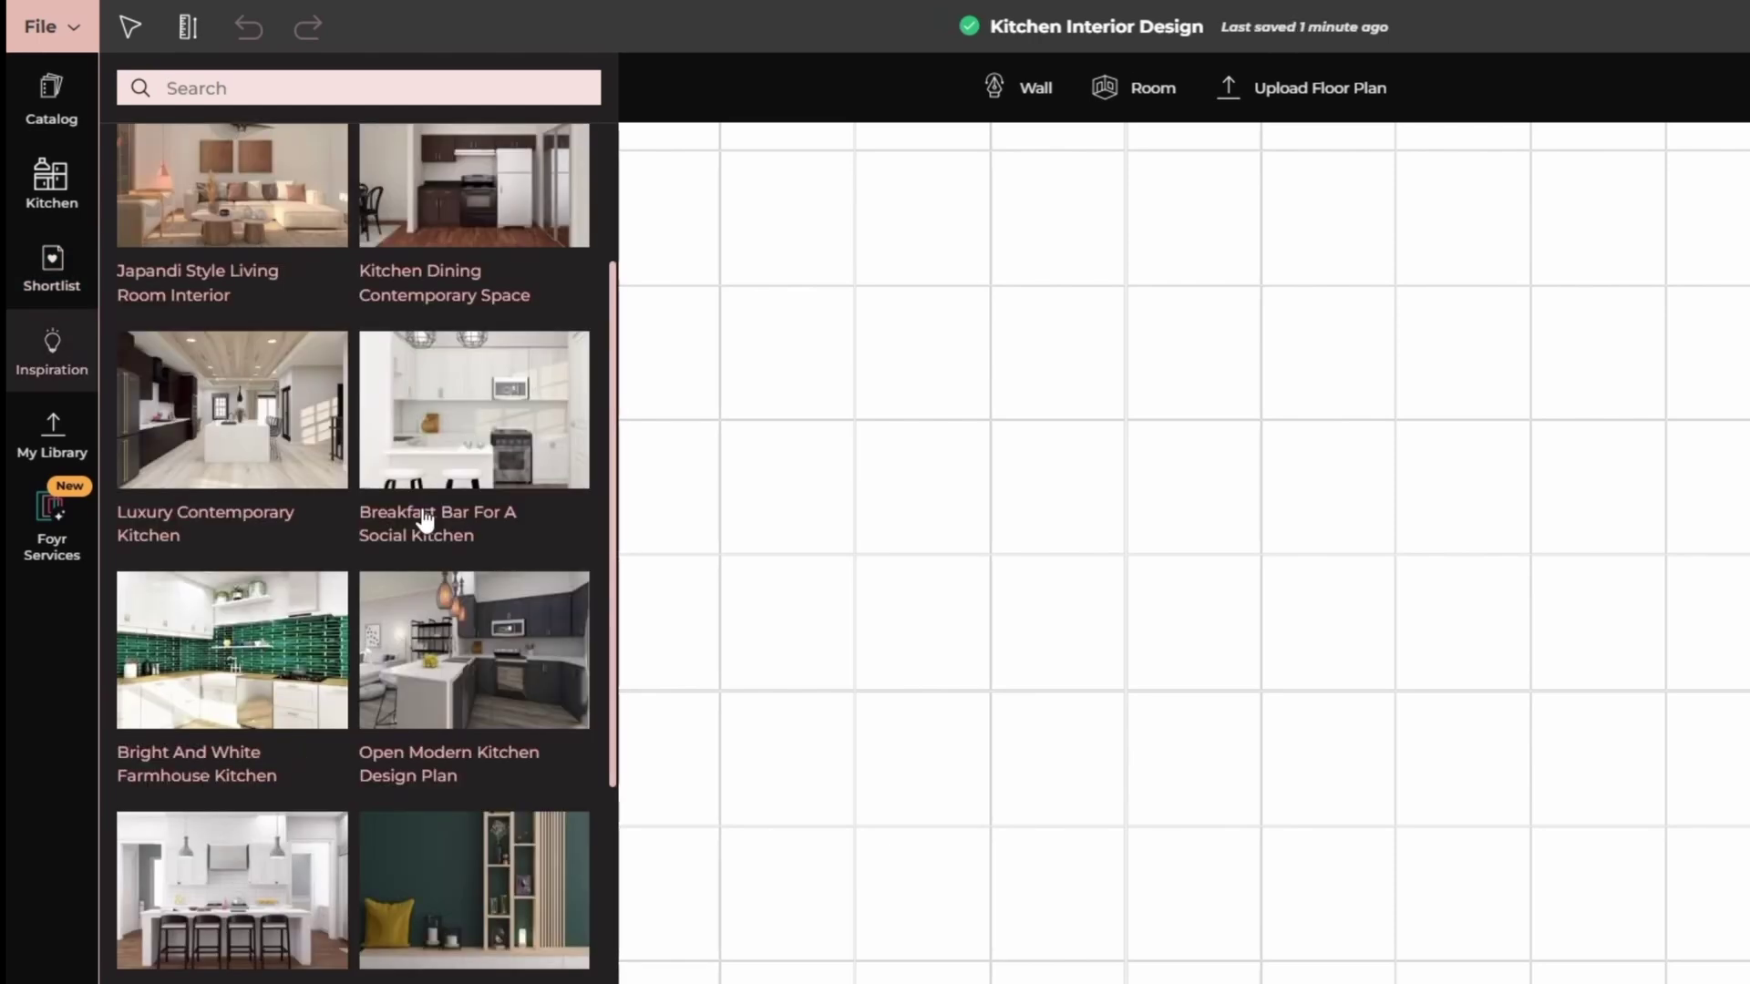
- Shortlist all 41 products from the Scandinavian Style Modern White Kitchen inspiration
scroll(423, 517, down, 10)
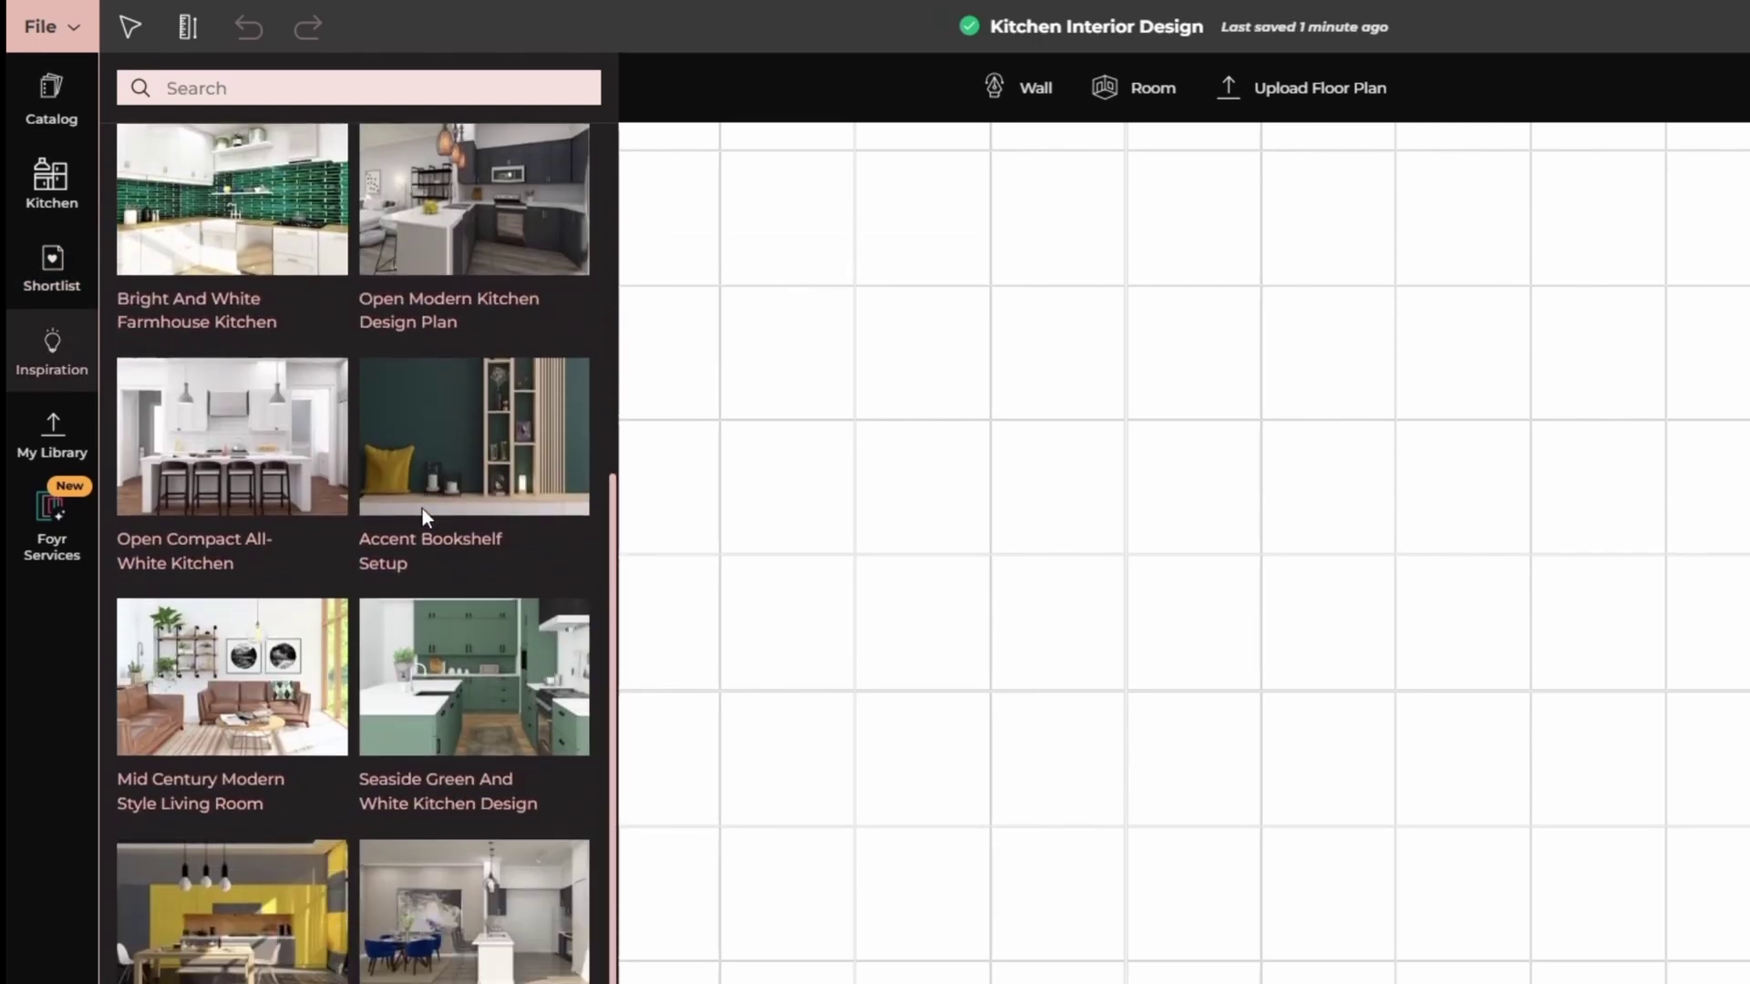
scroll(423, 517, down, 5)
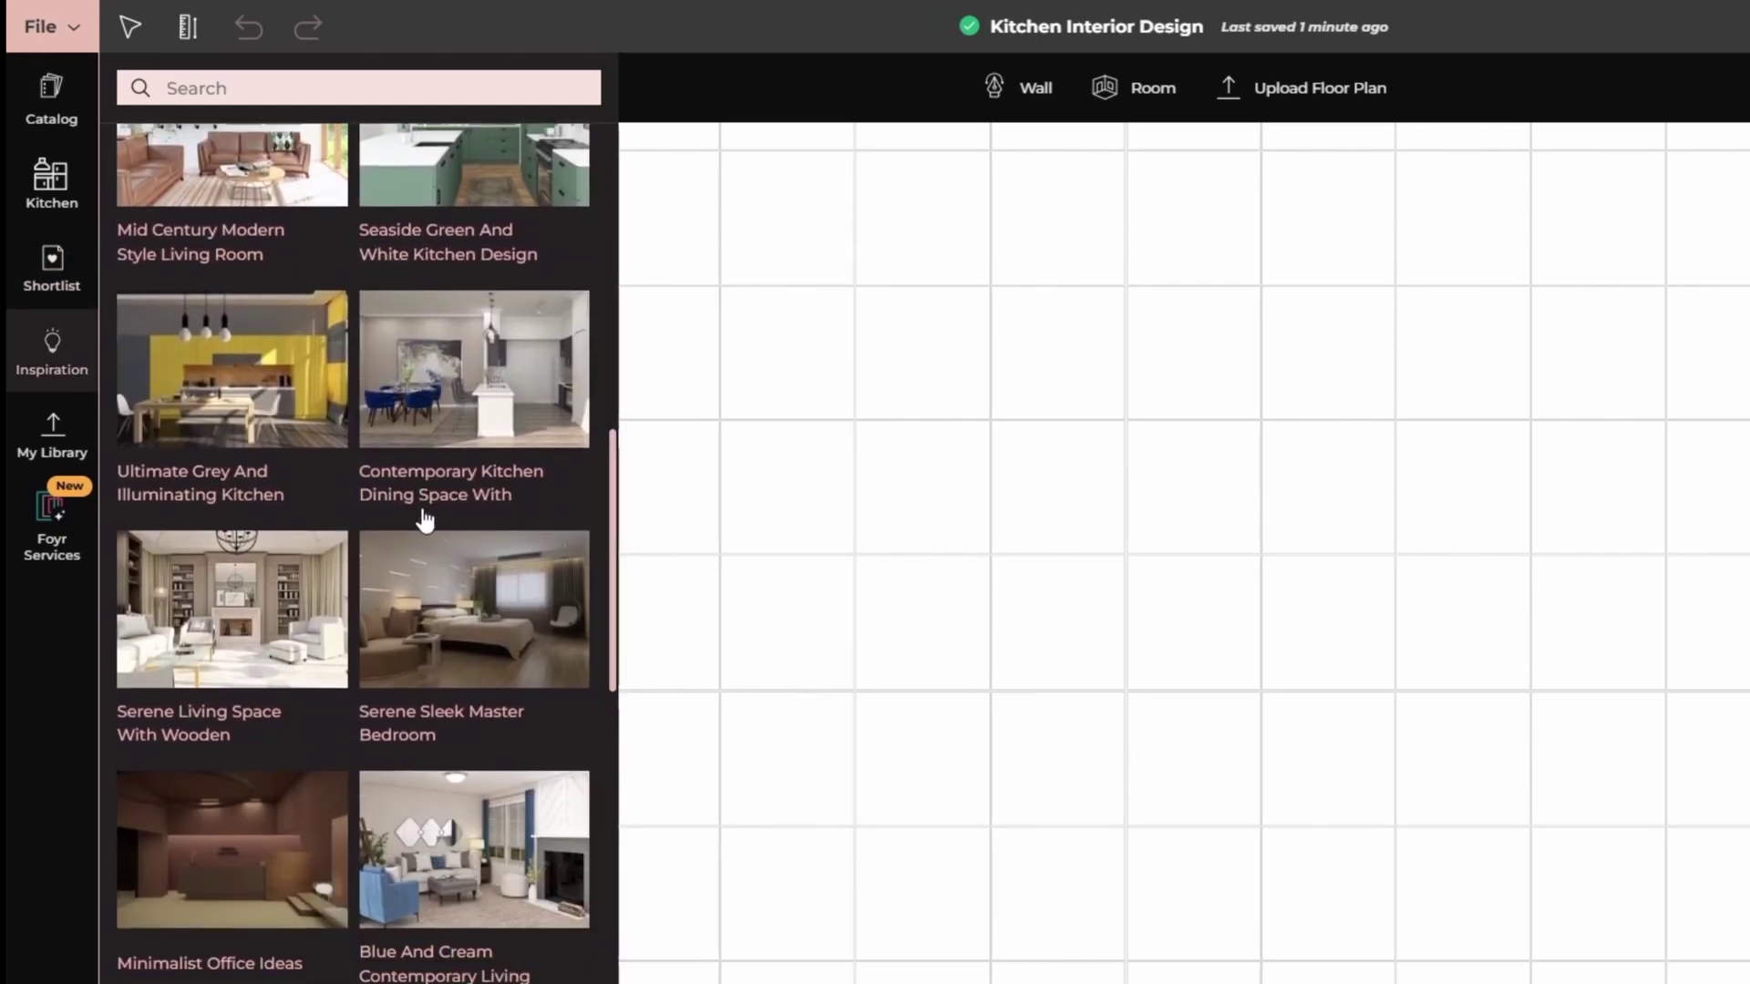
scroll(422, 517, down, 2)
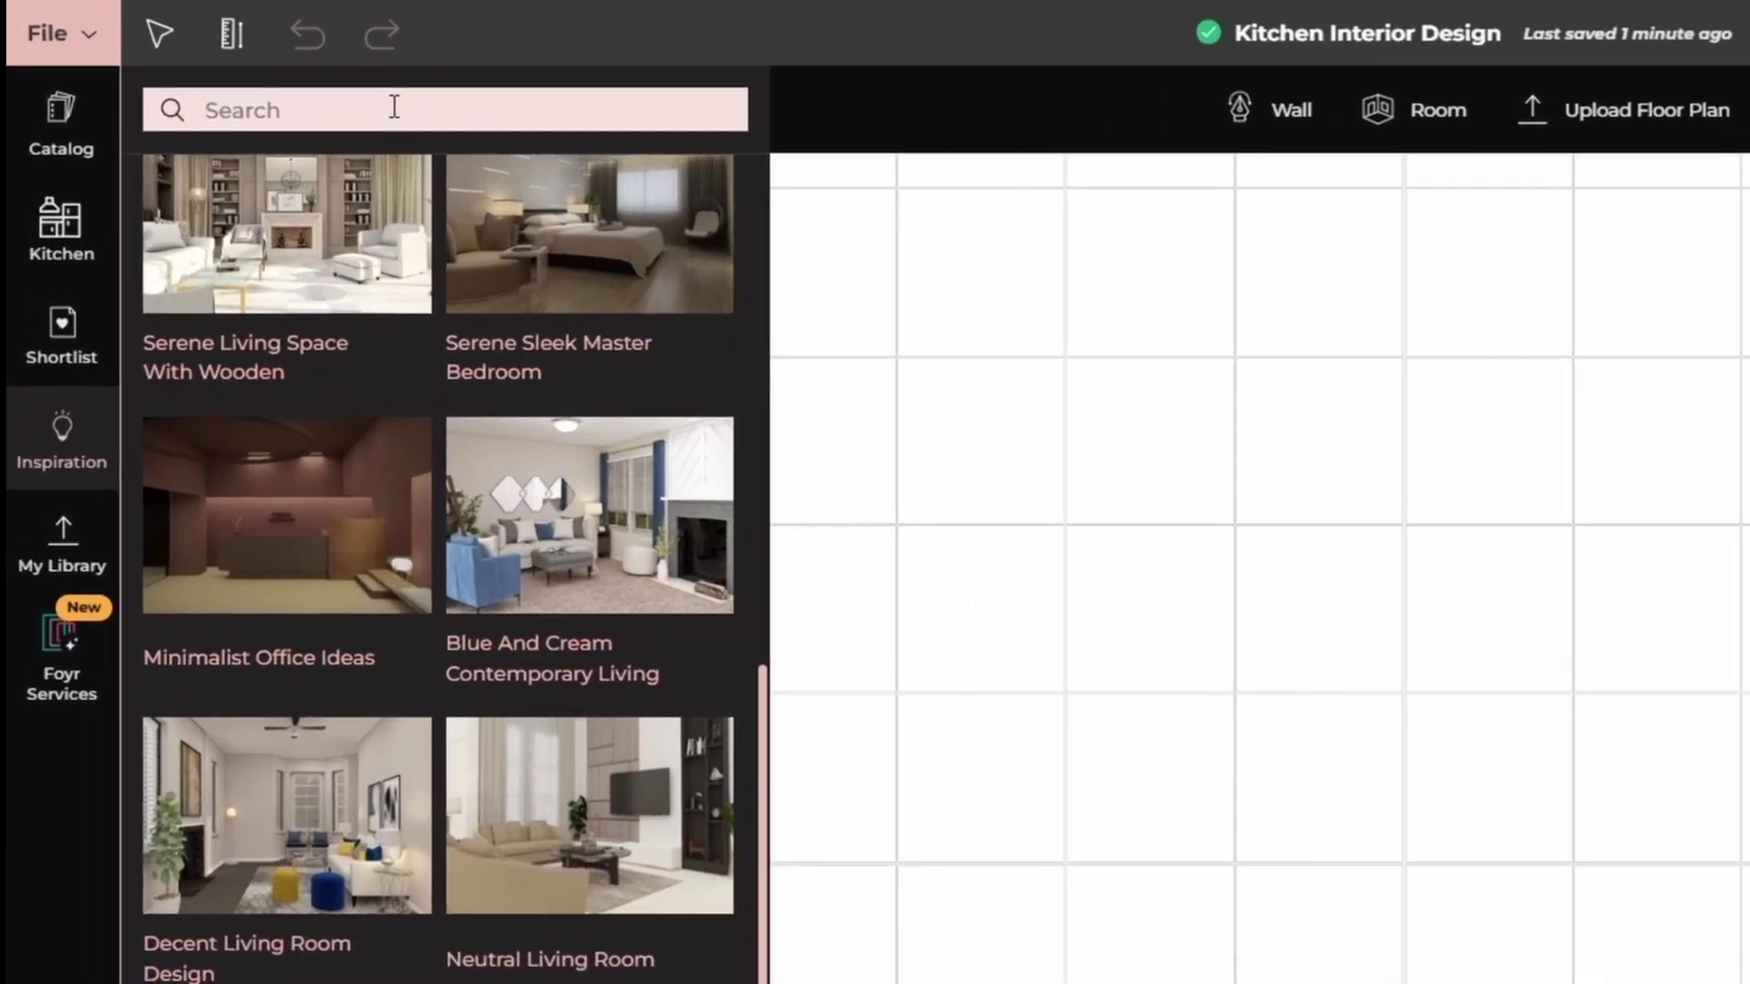
click(394, 107)
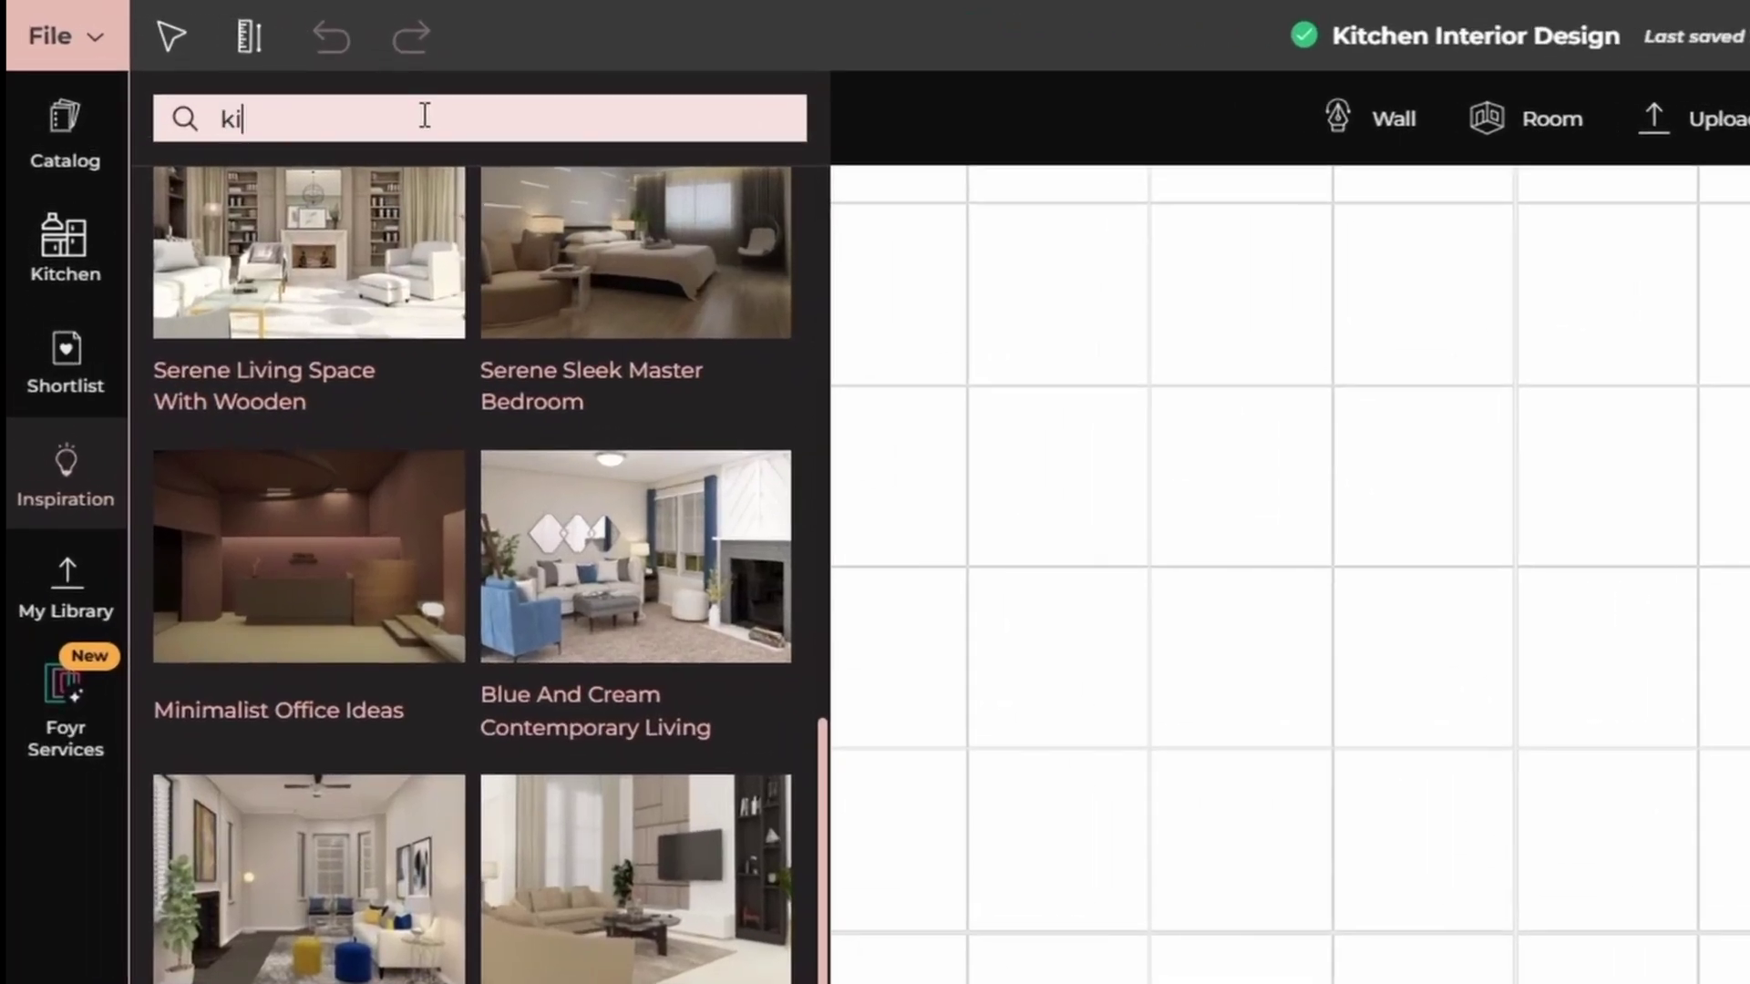
text(n)
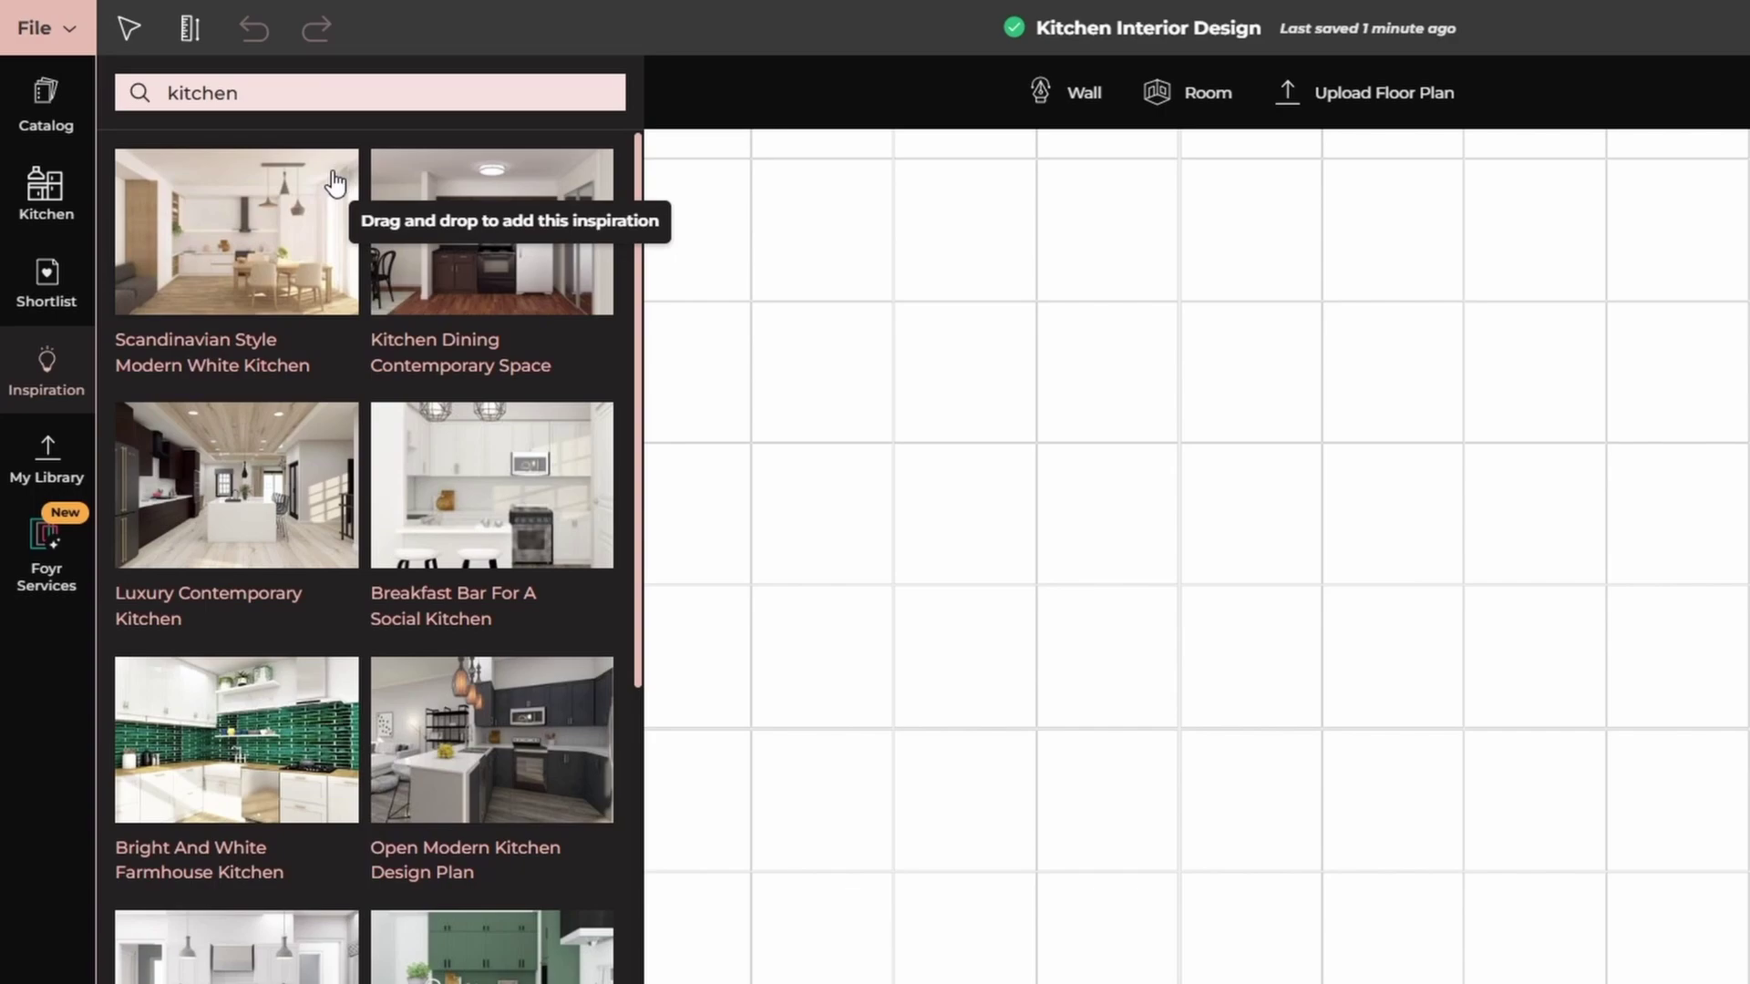
click(211, 232)
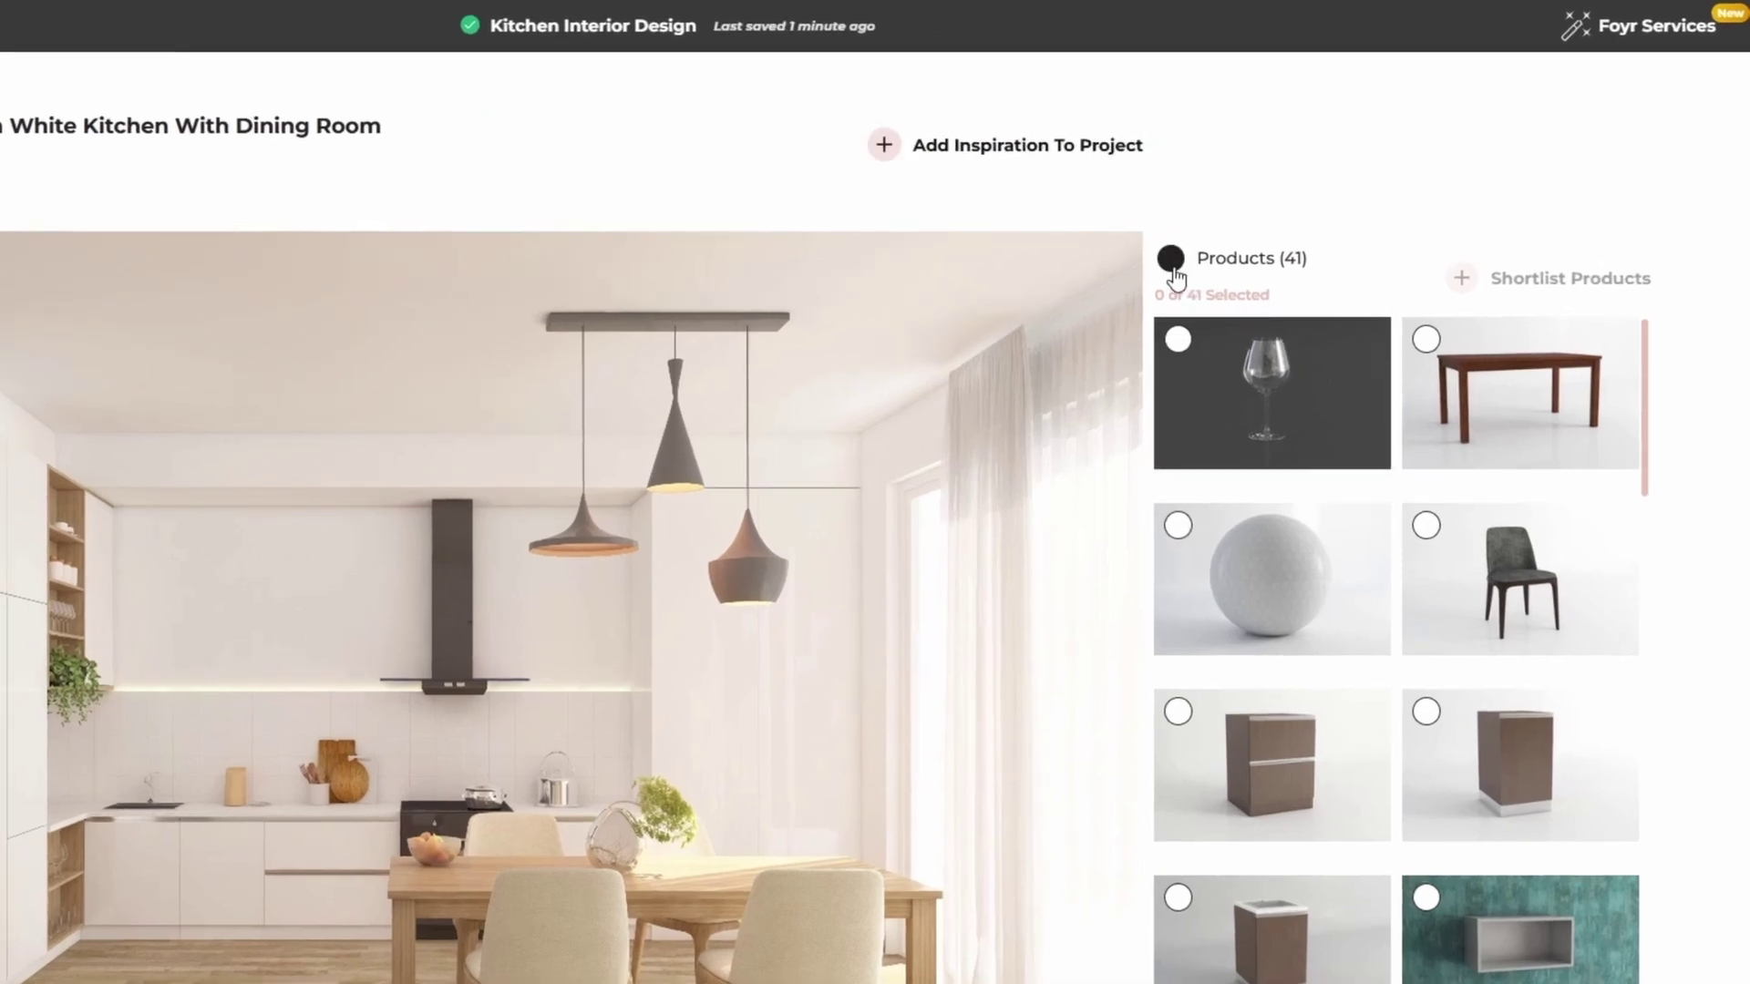
click(1172, 264)
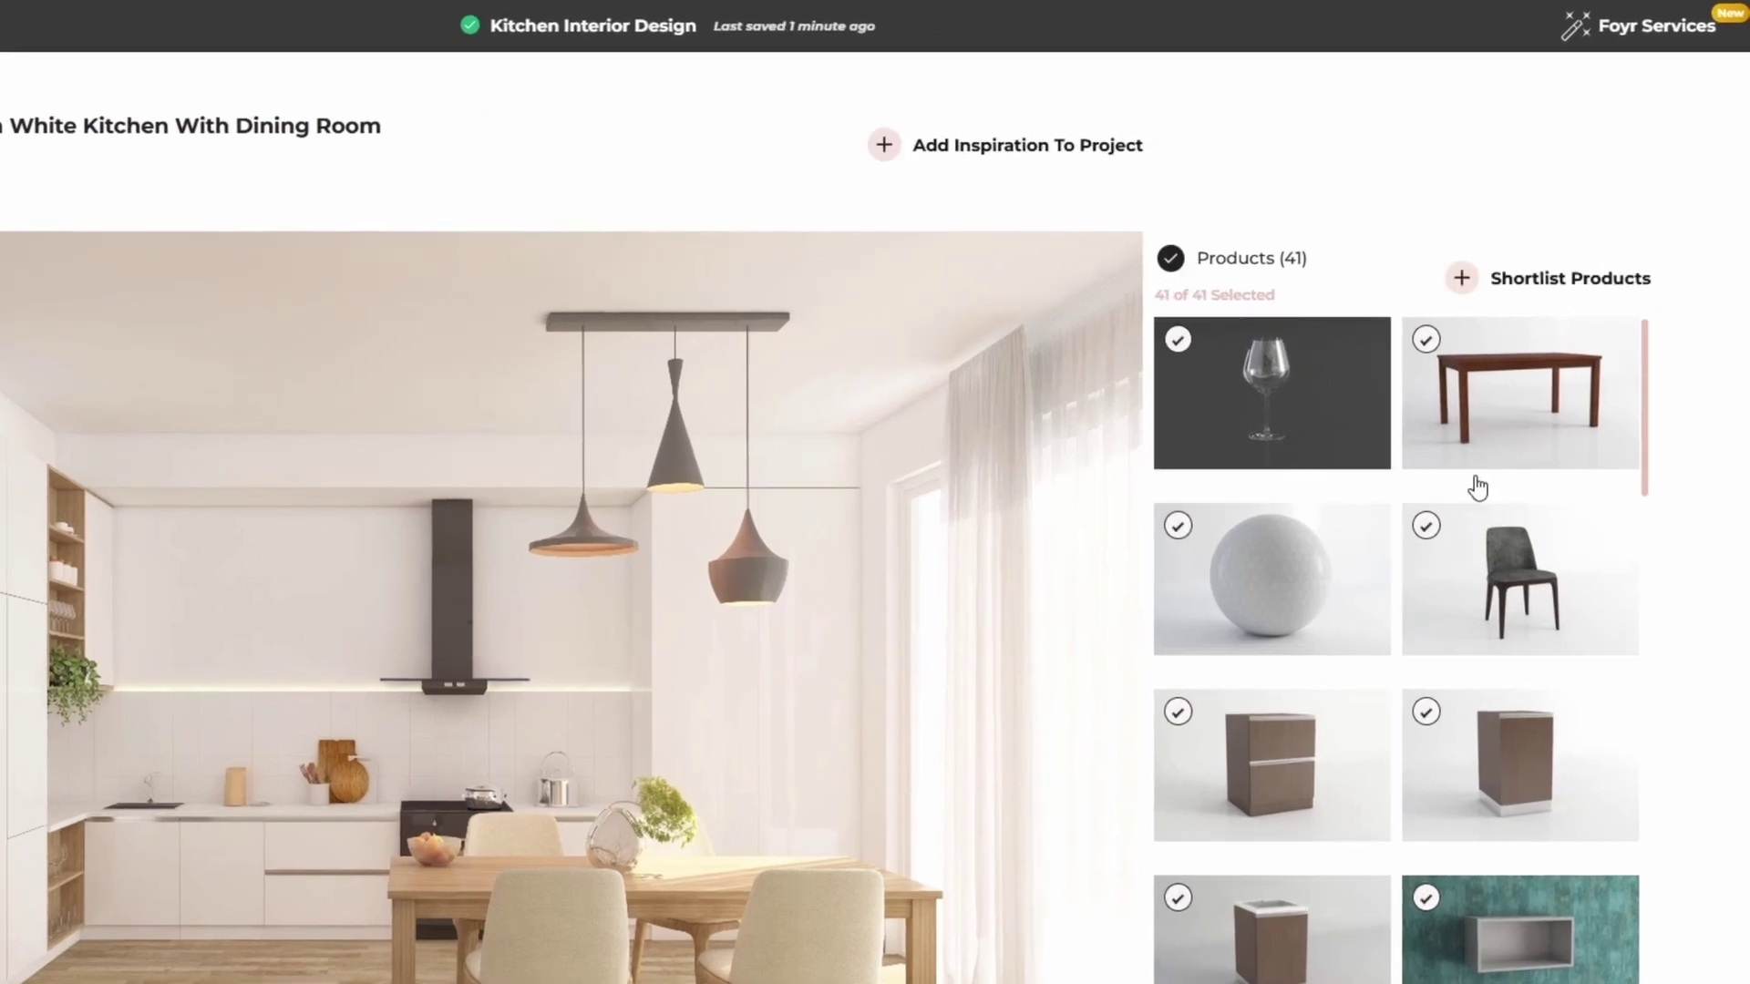
click(1461, 279)
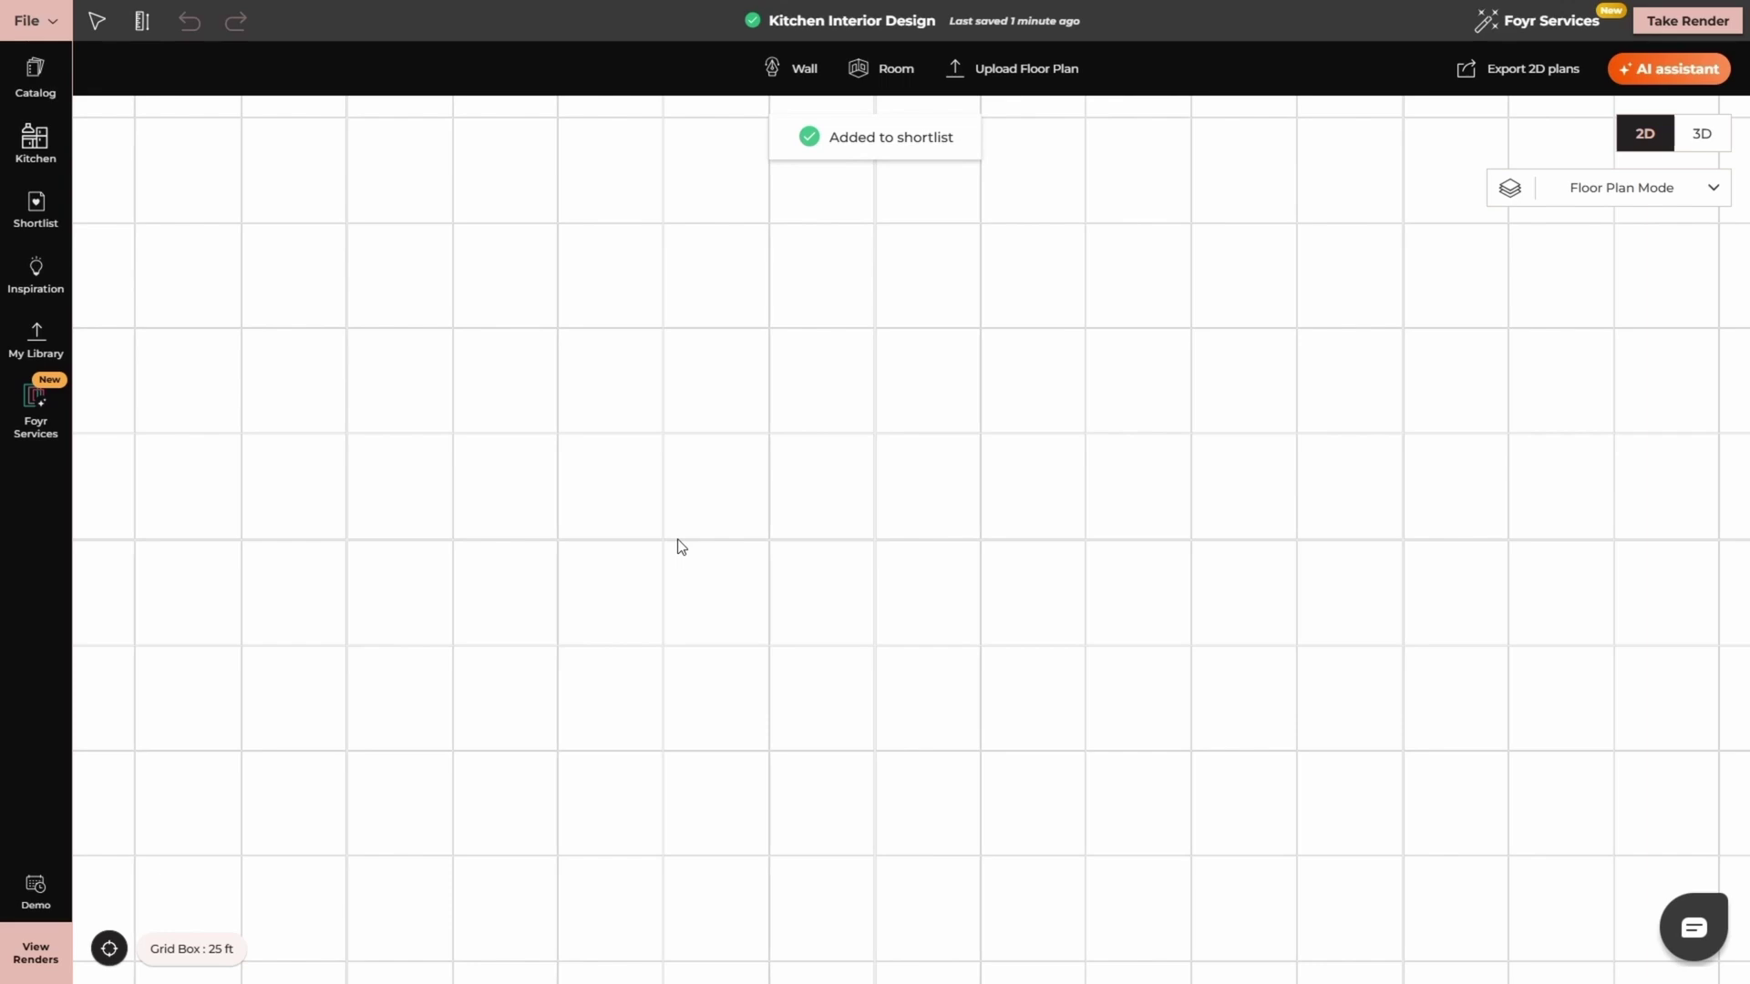
- Review the shortlisted products and My Library models, then close the library panel
click(35, 207)
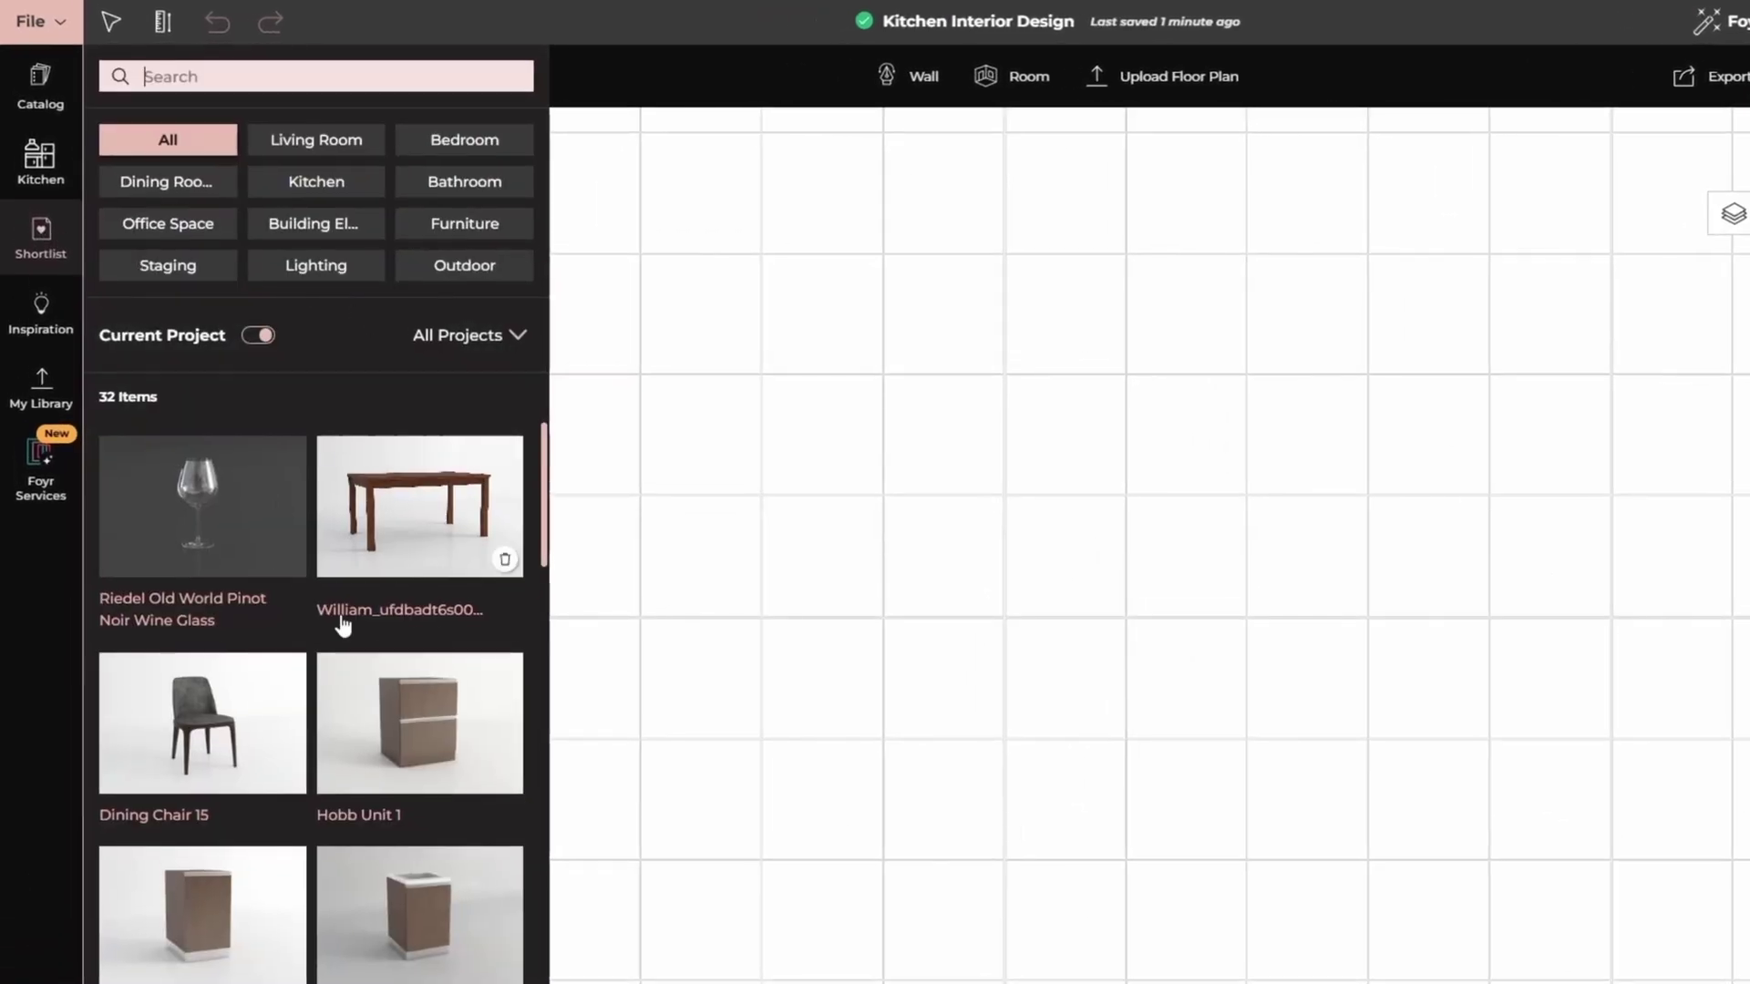
scroll(319, 611, down, 10)
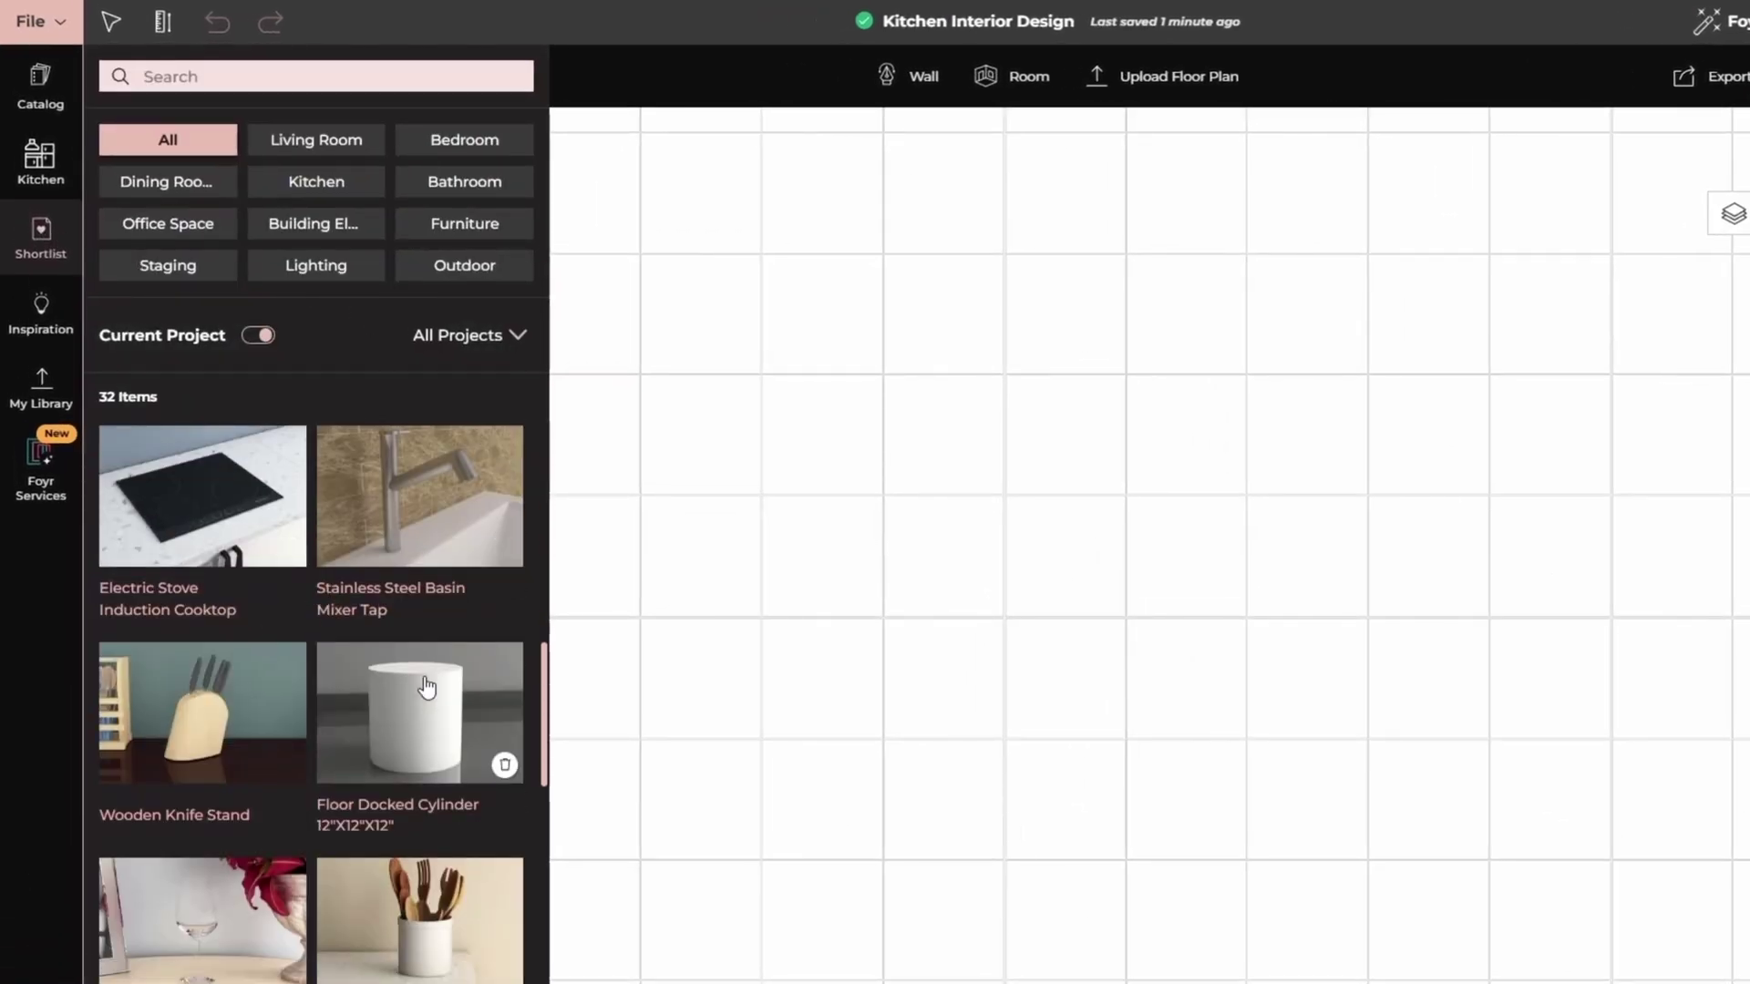
click(41, 388)
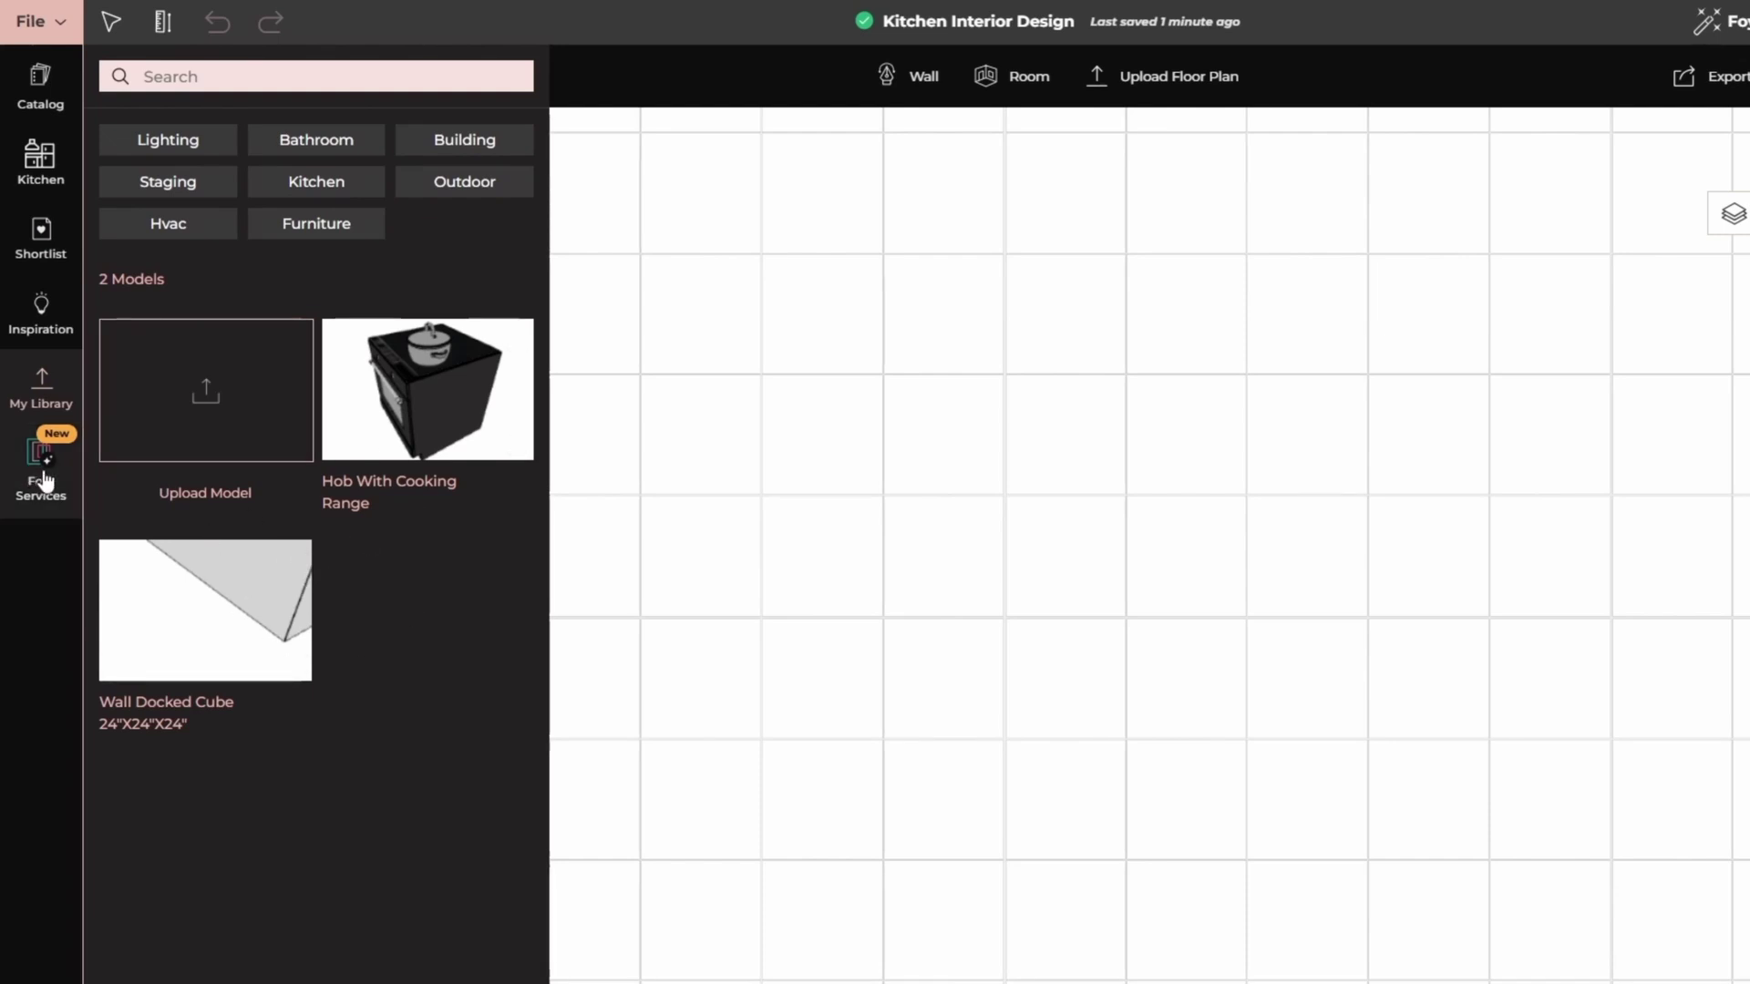
click(112, 22)
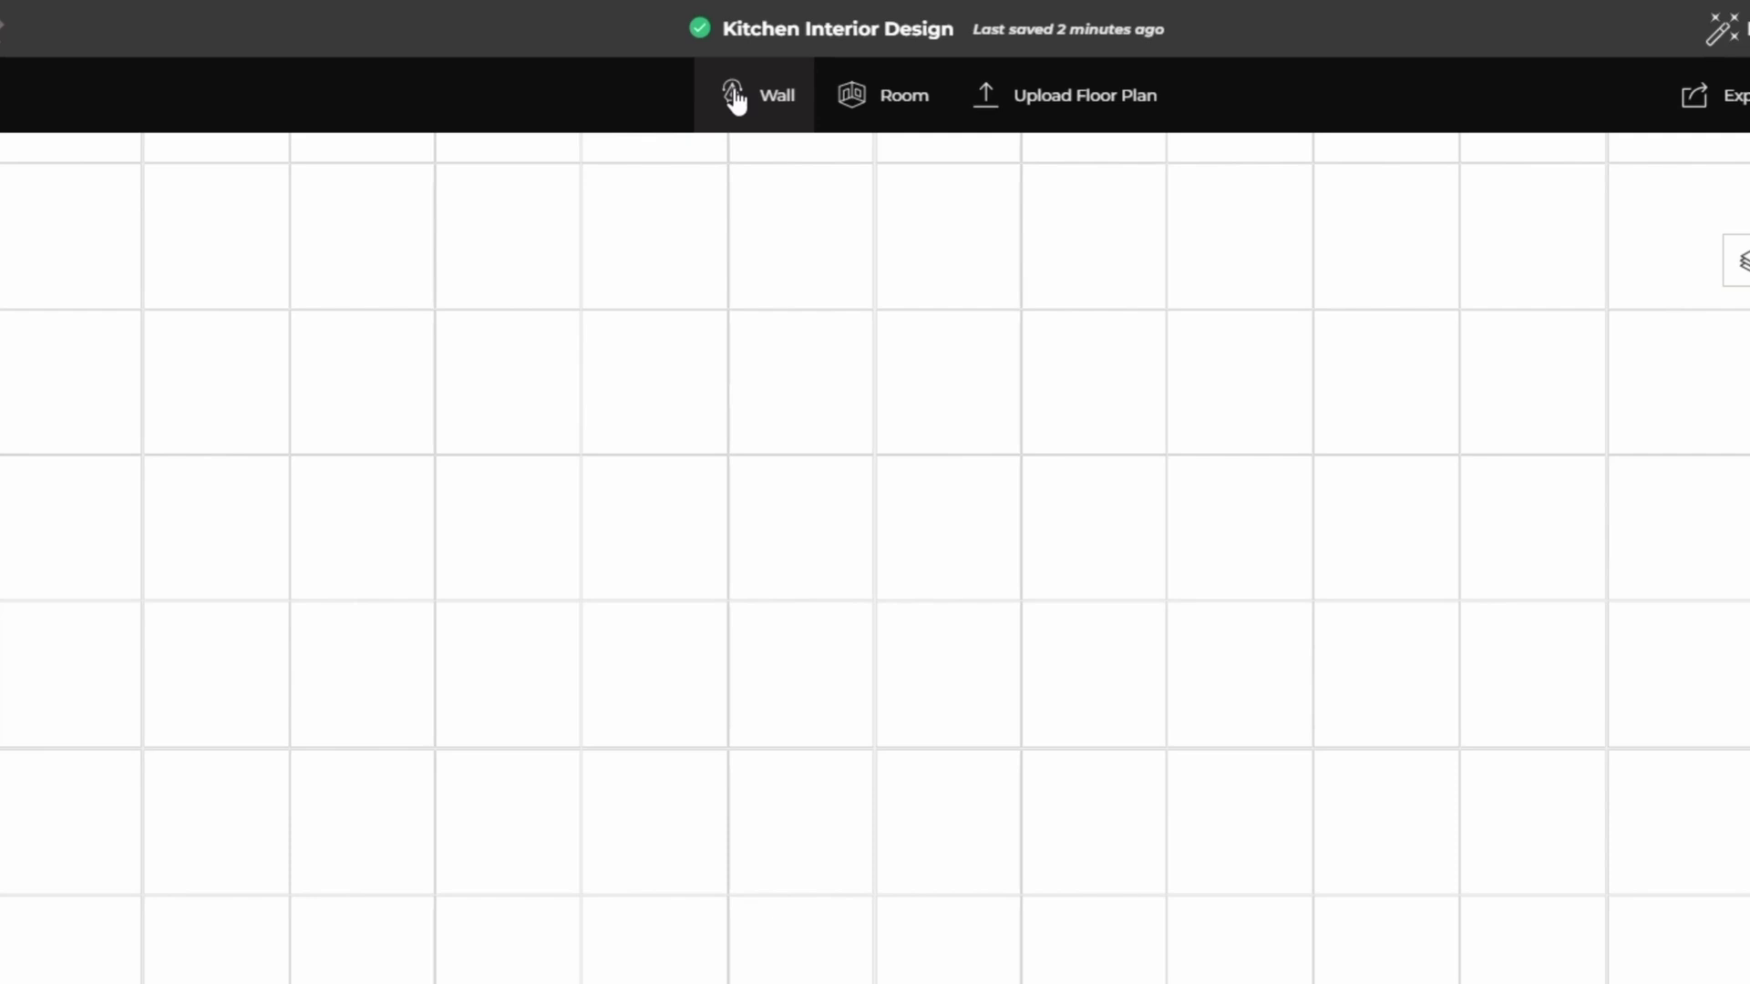
- Try the Wall and Room tools, preview the plan in 3D, and check the plan modes
click(737, 96)
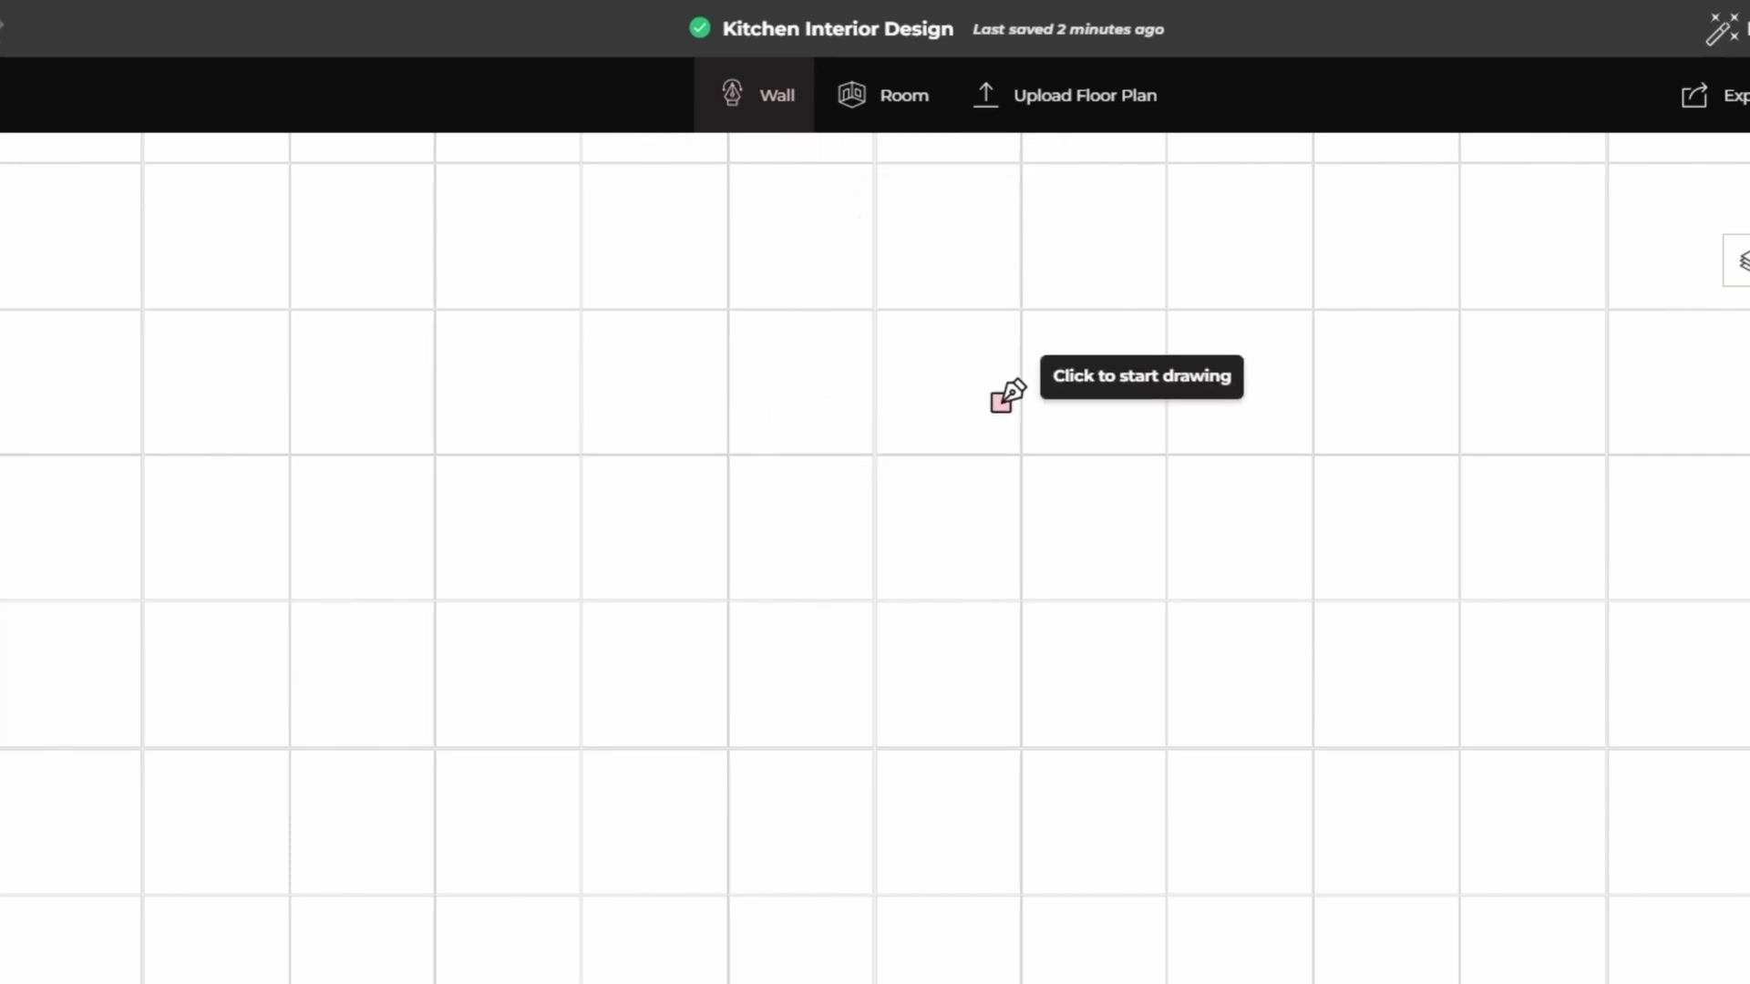
click(855, 117)
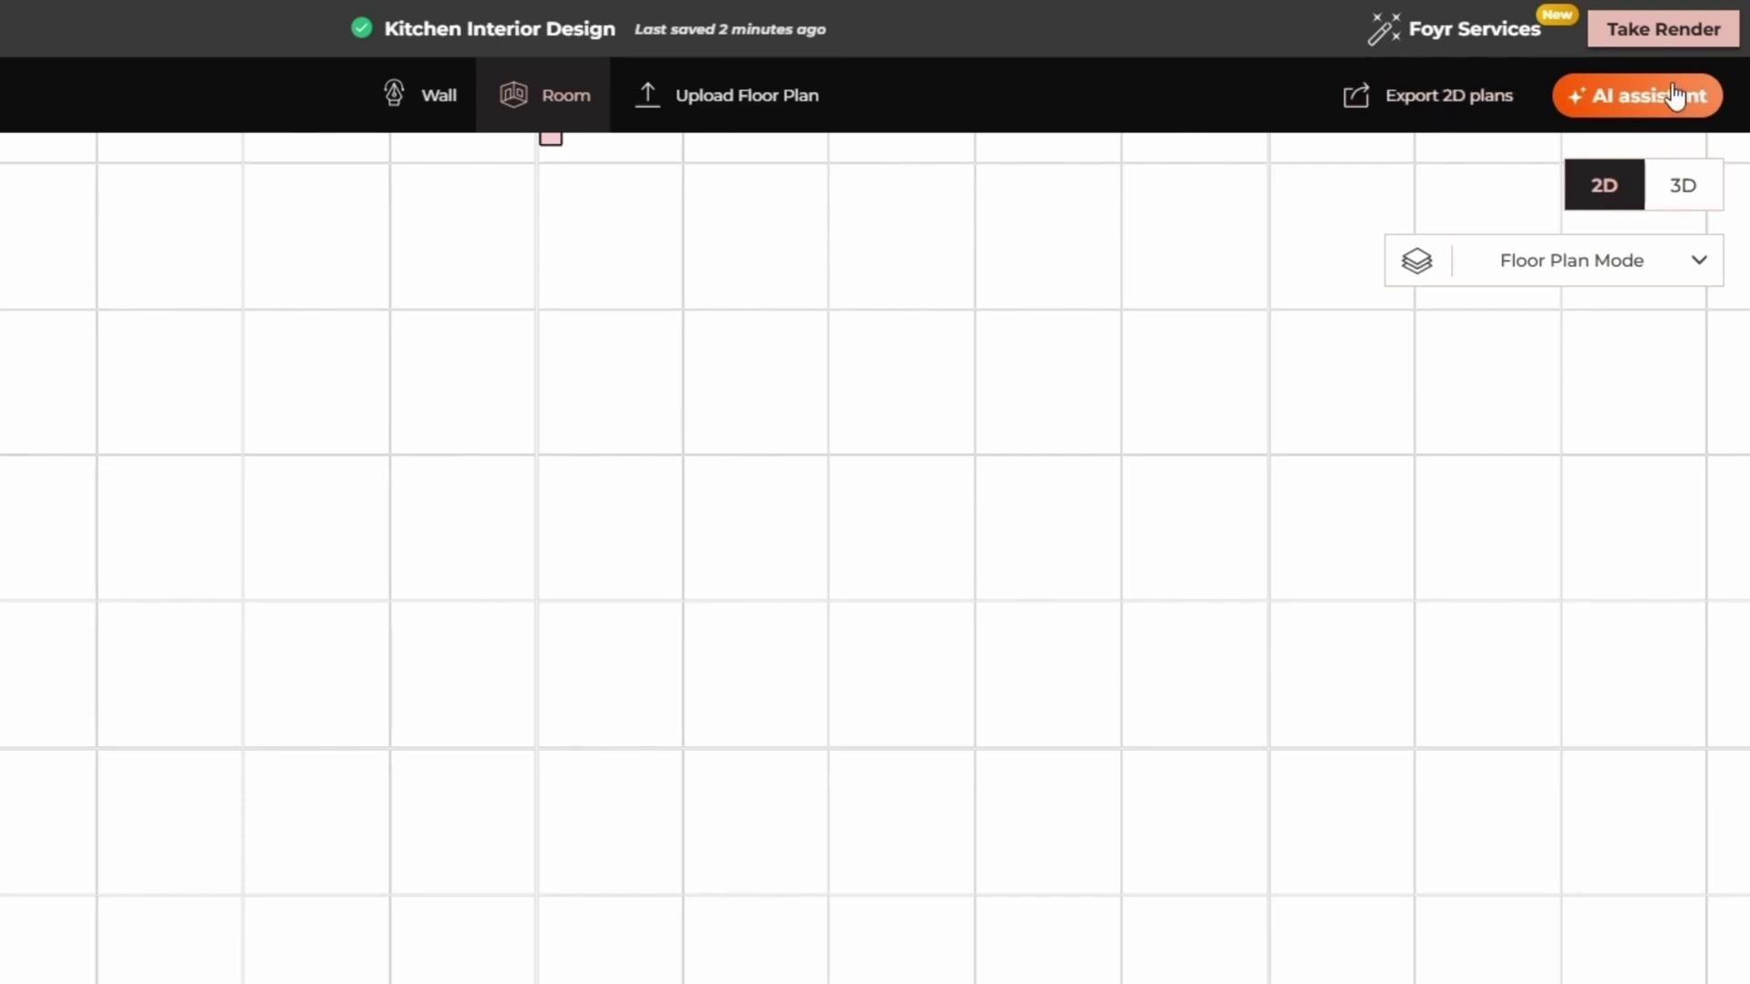
click(1680, 188)
click(1621, 198)
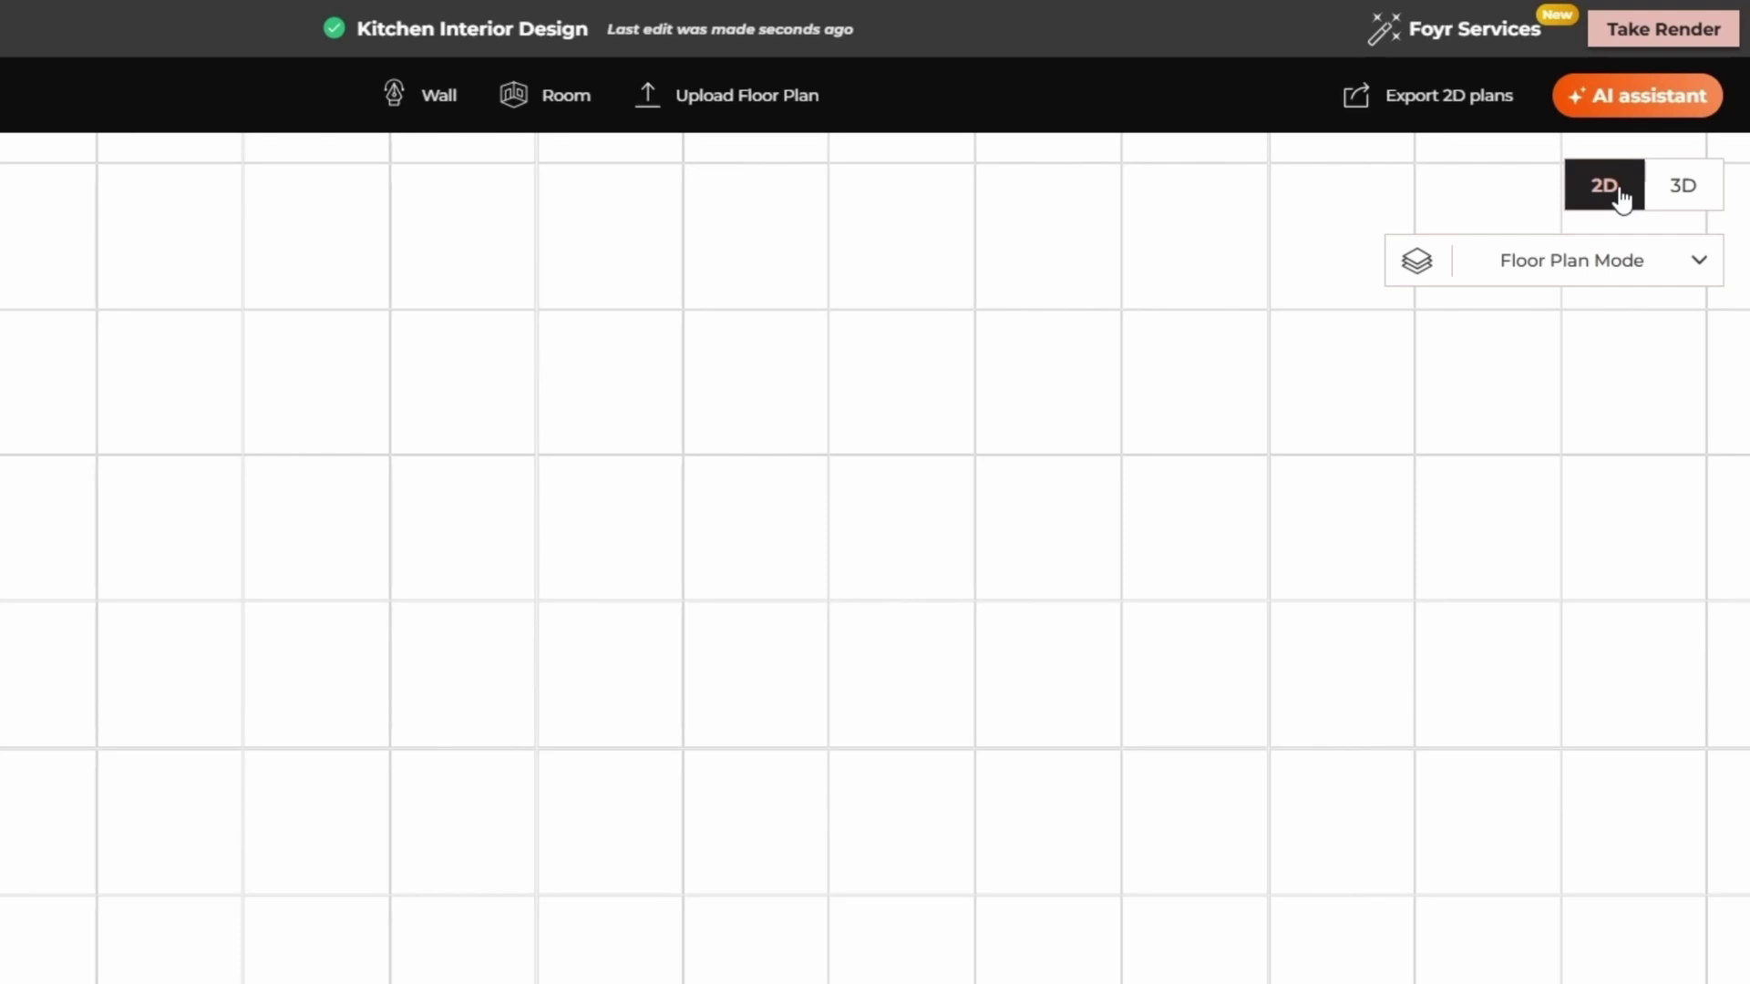
click(1697, 264)
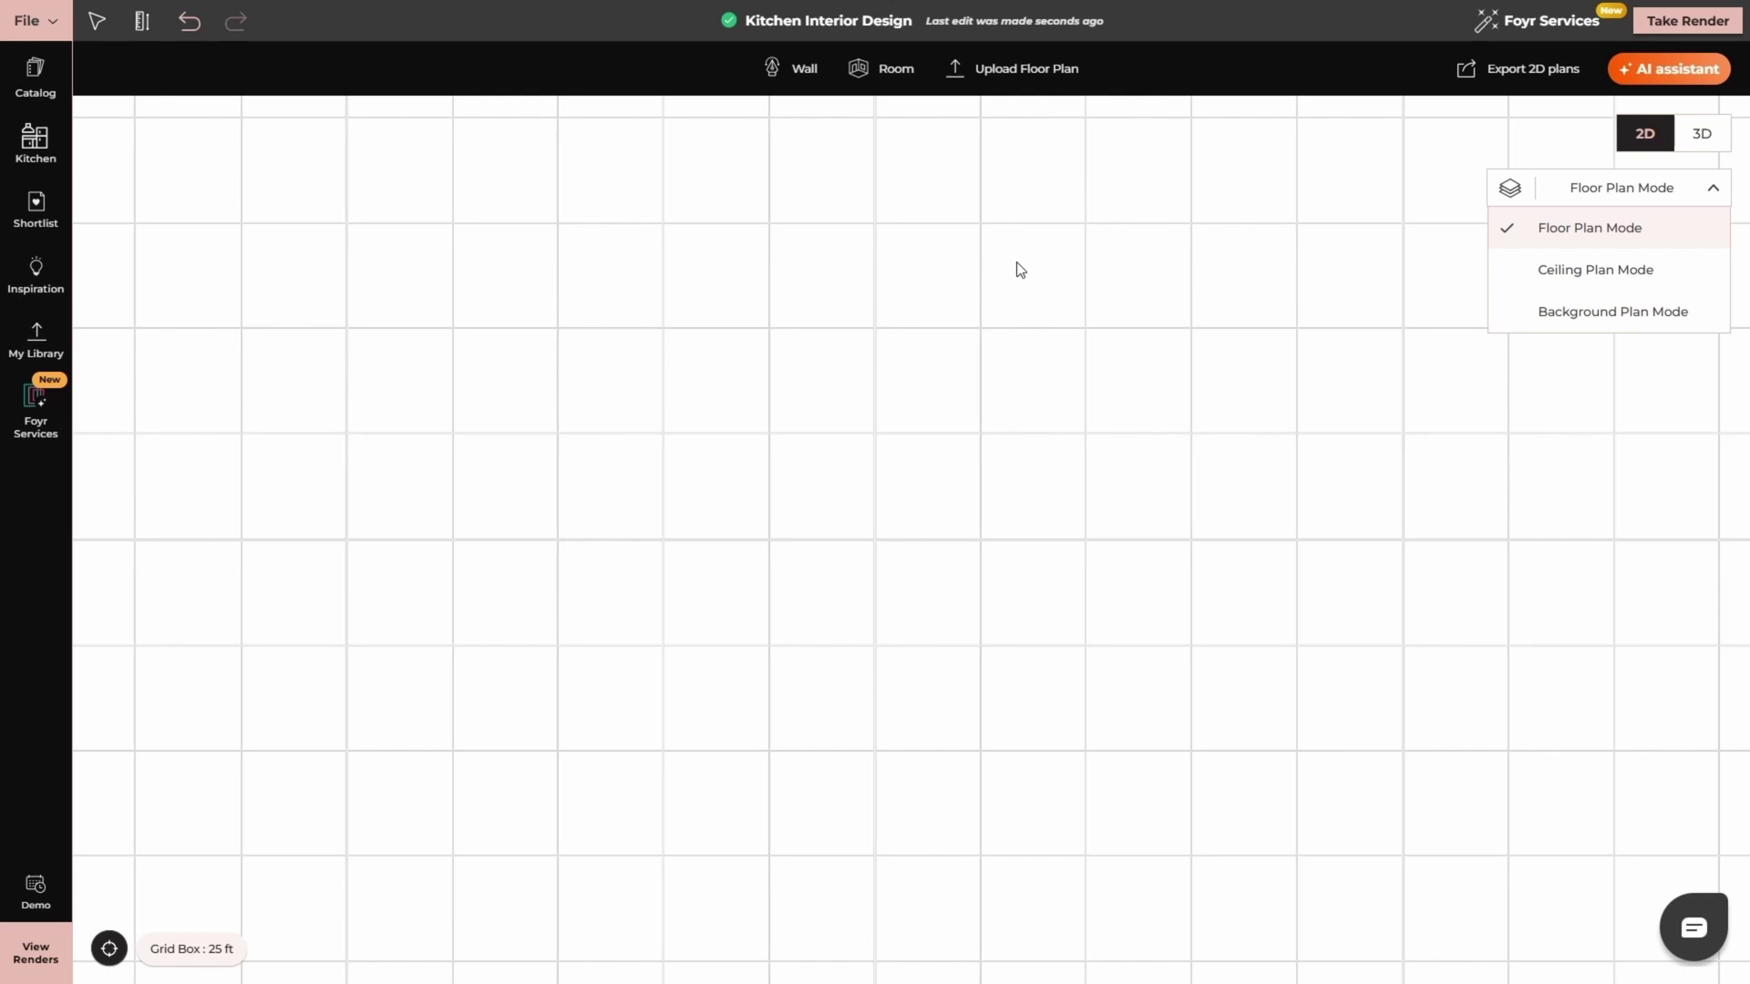
- Draw a rectangular room and adjust its top and right walls to 20'1.85" by 13'0.49"
click(863, 73)
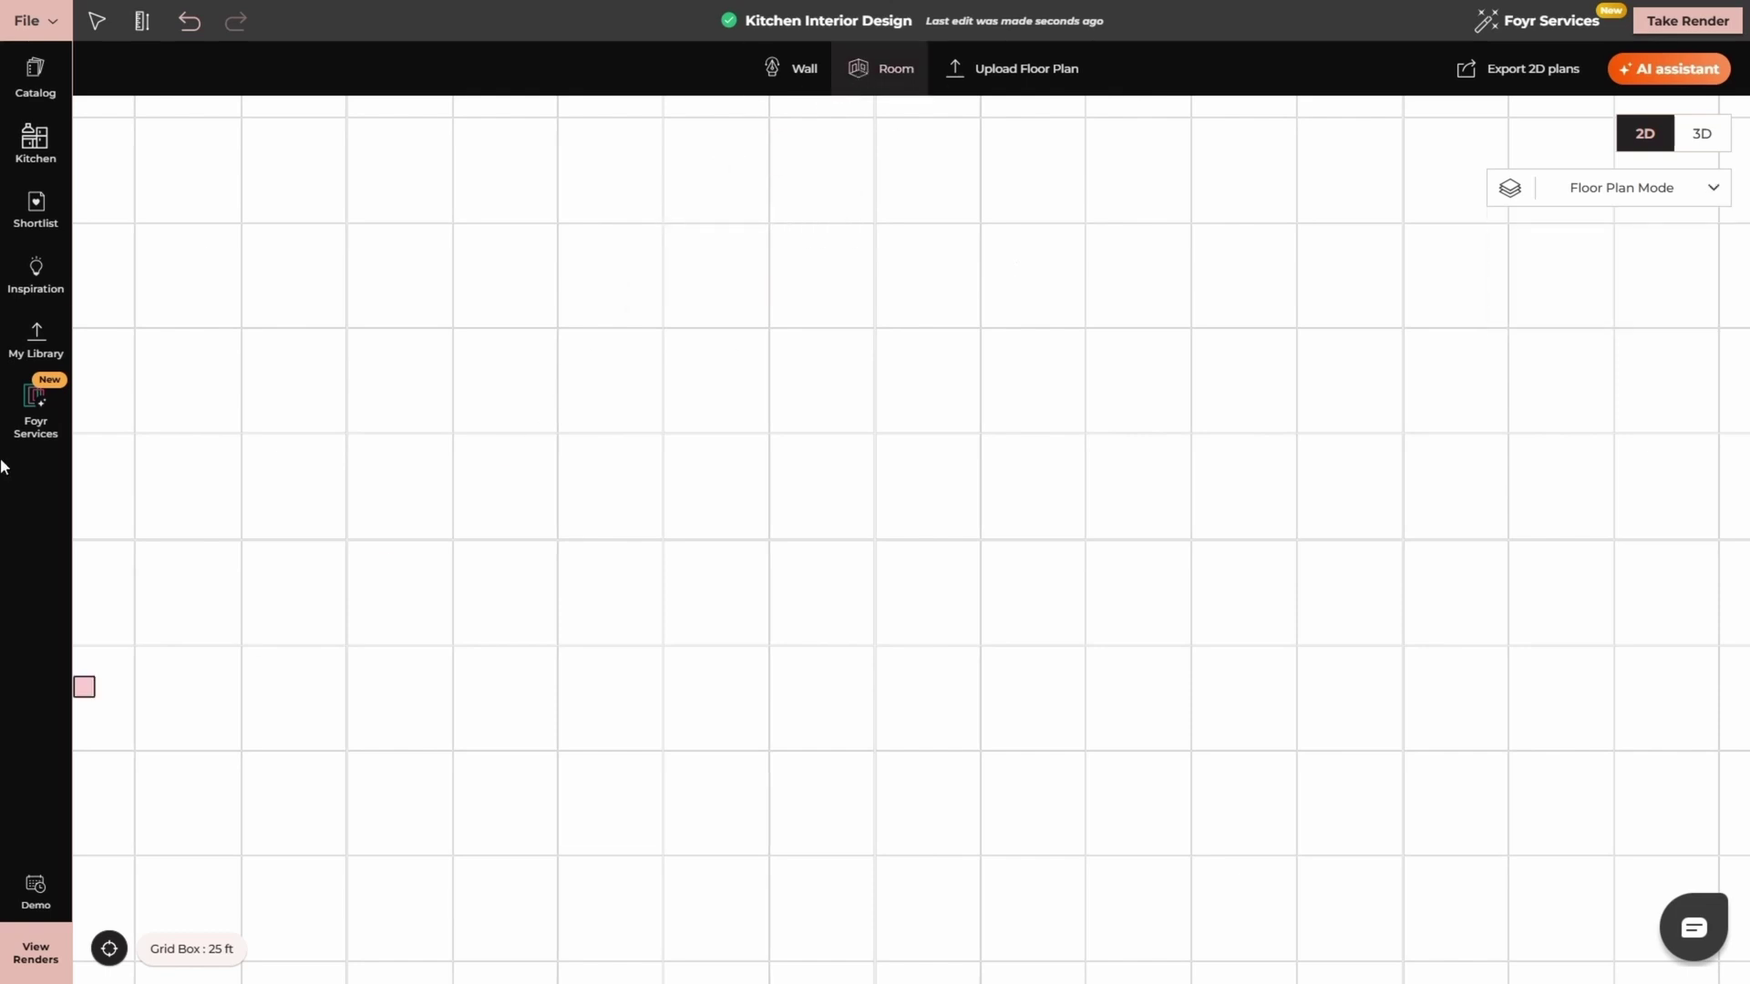
drag(695, 278, 1086, 638)
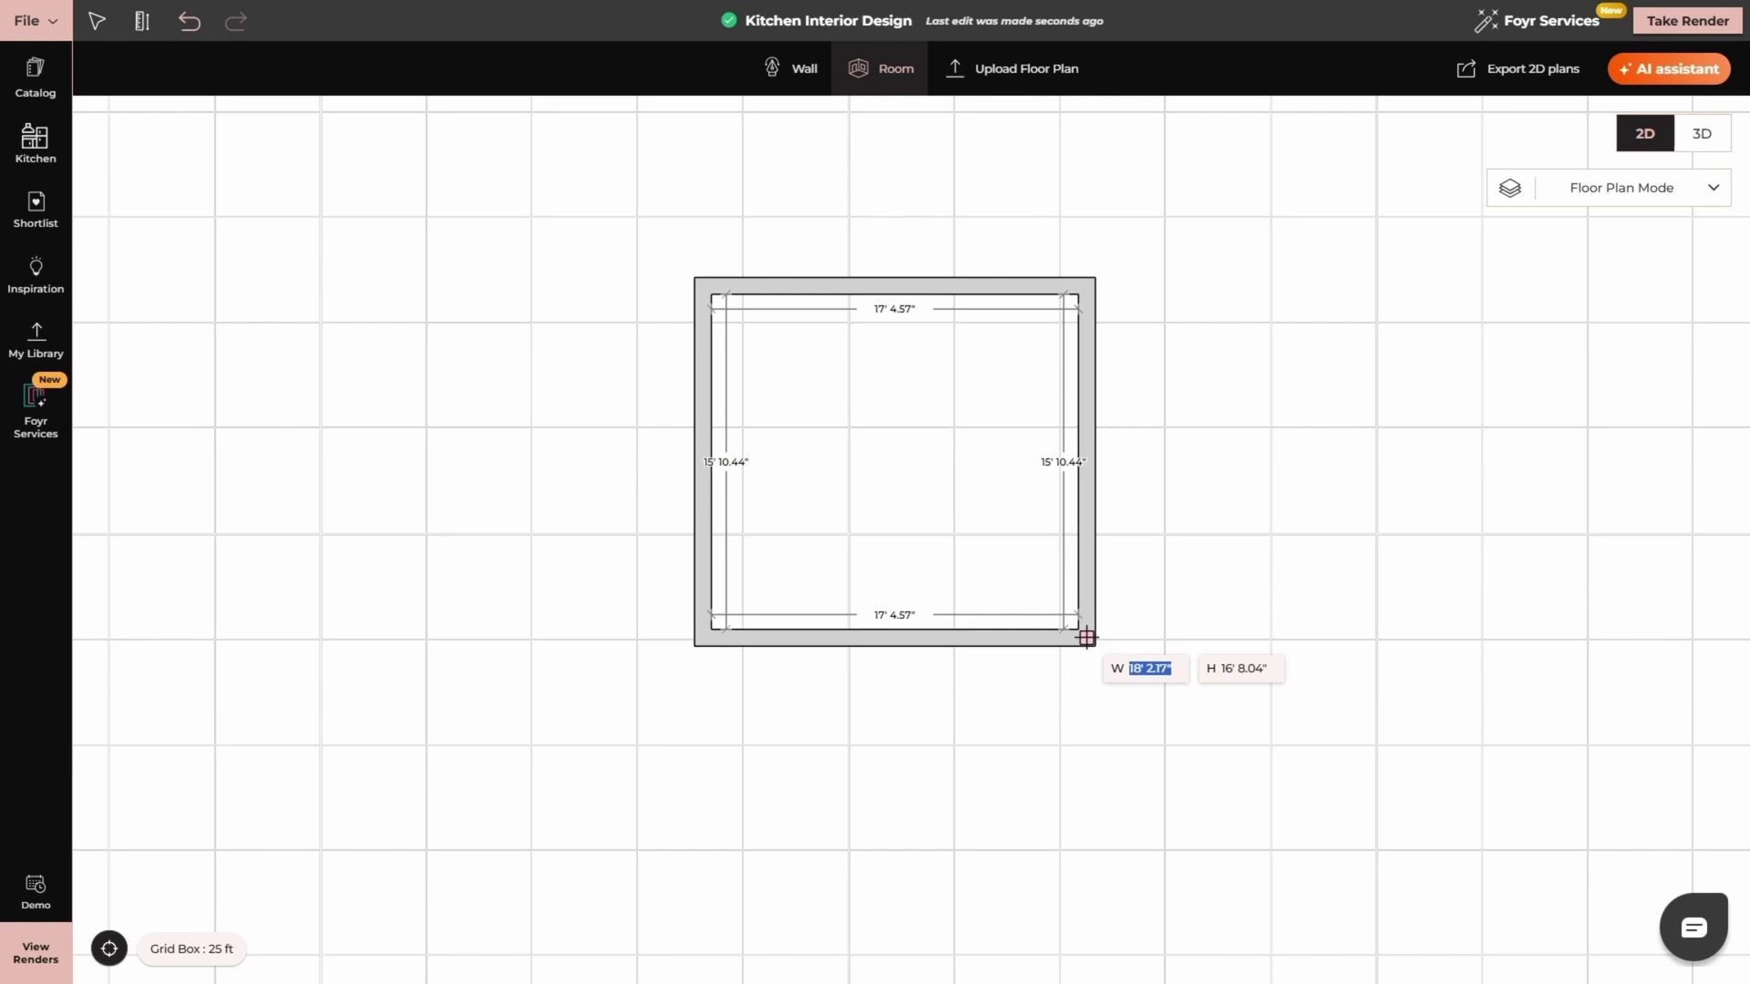
click(1086, 638)
drag(899, 307, 894, 360)
click(902, 201)
click(1084, 436)
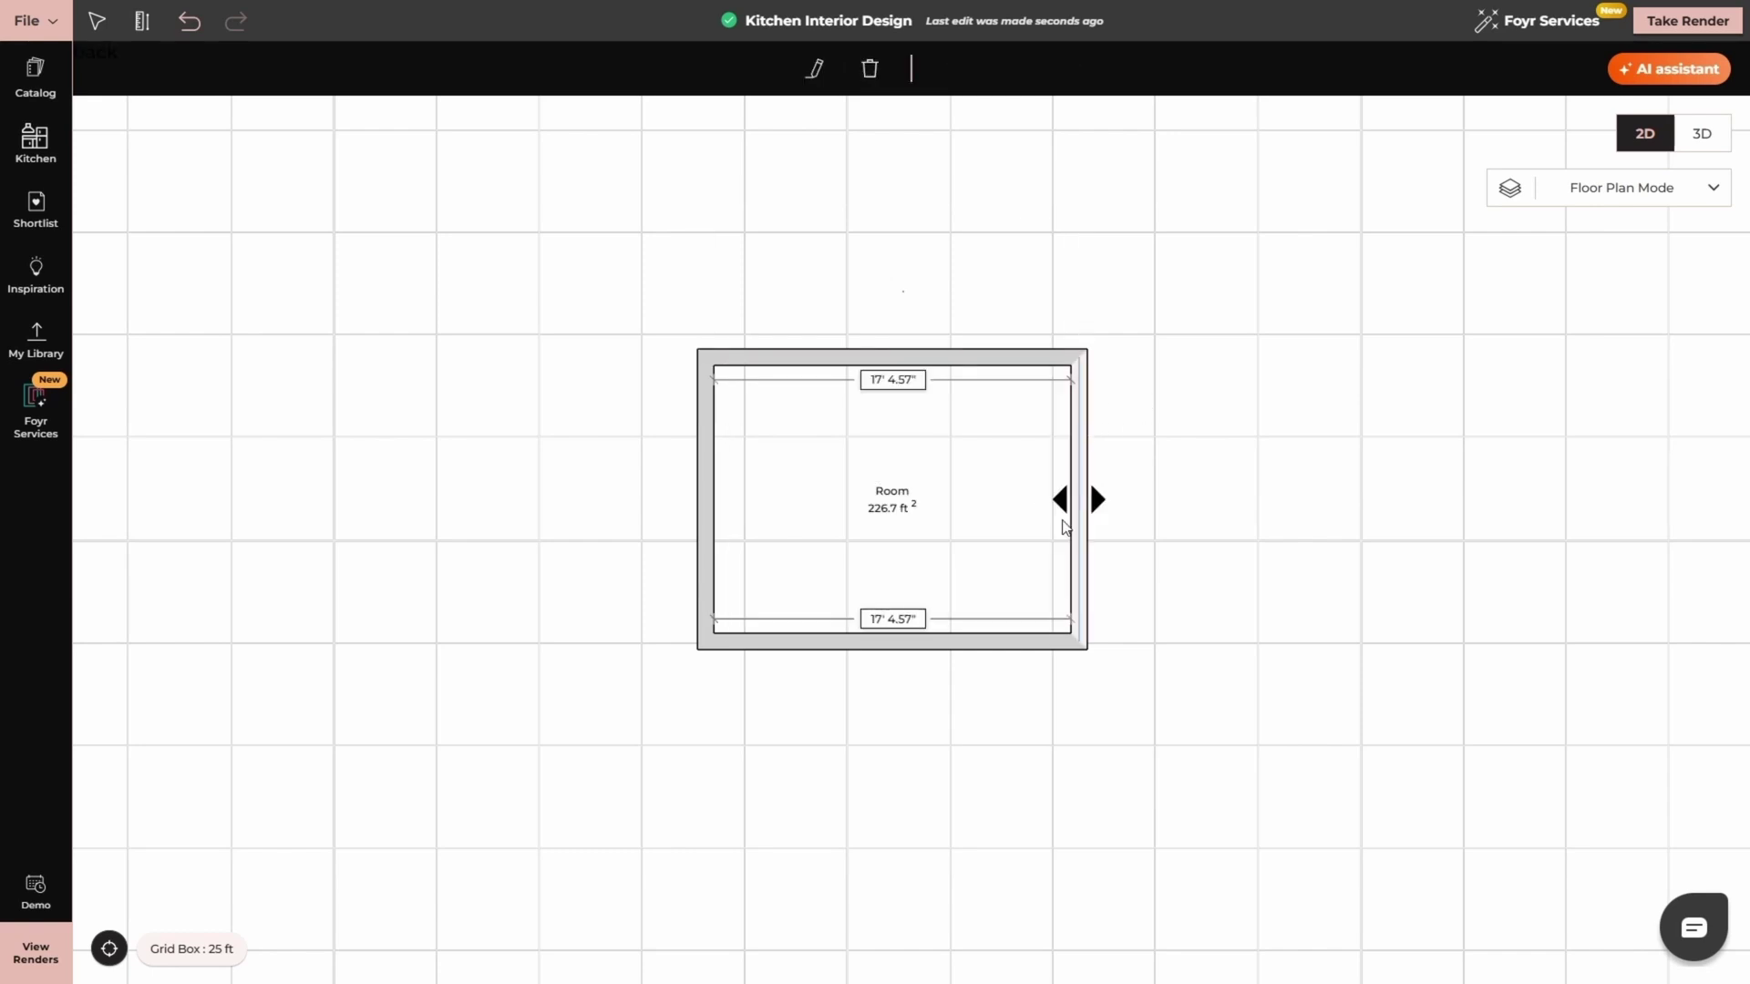
drag(1083, 505, 1137, 506)
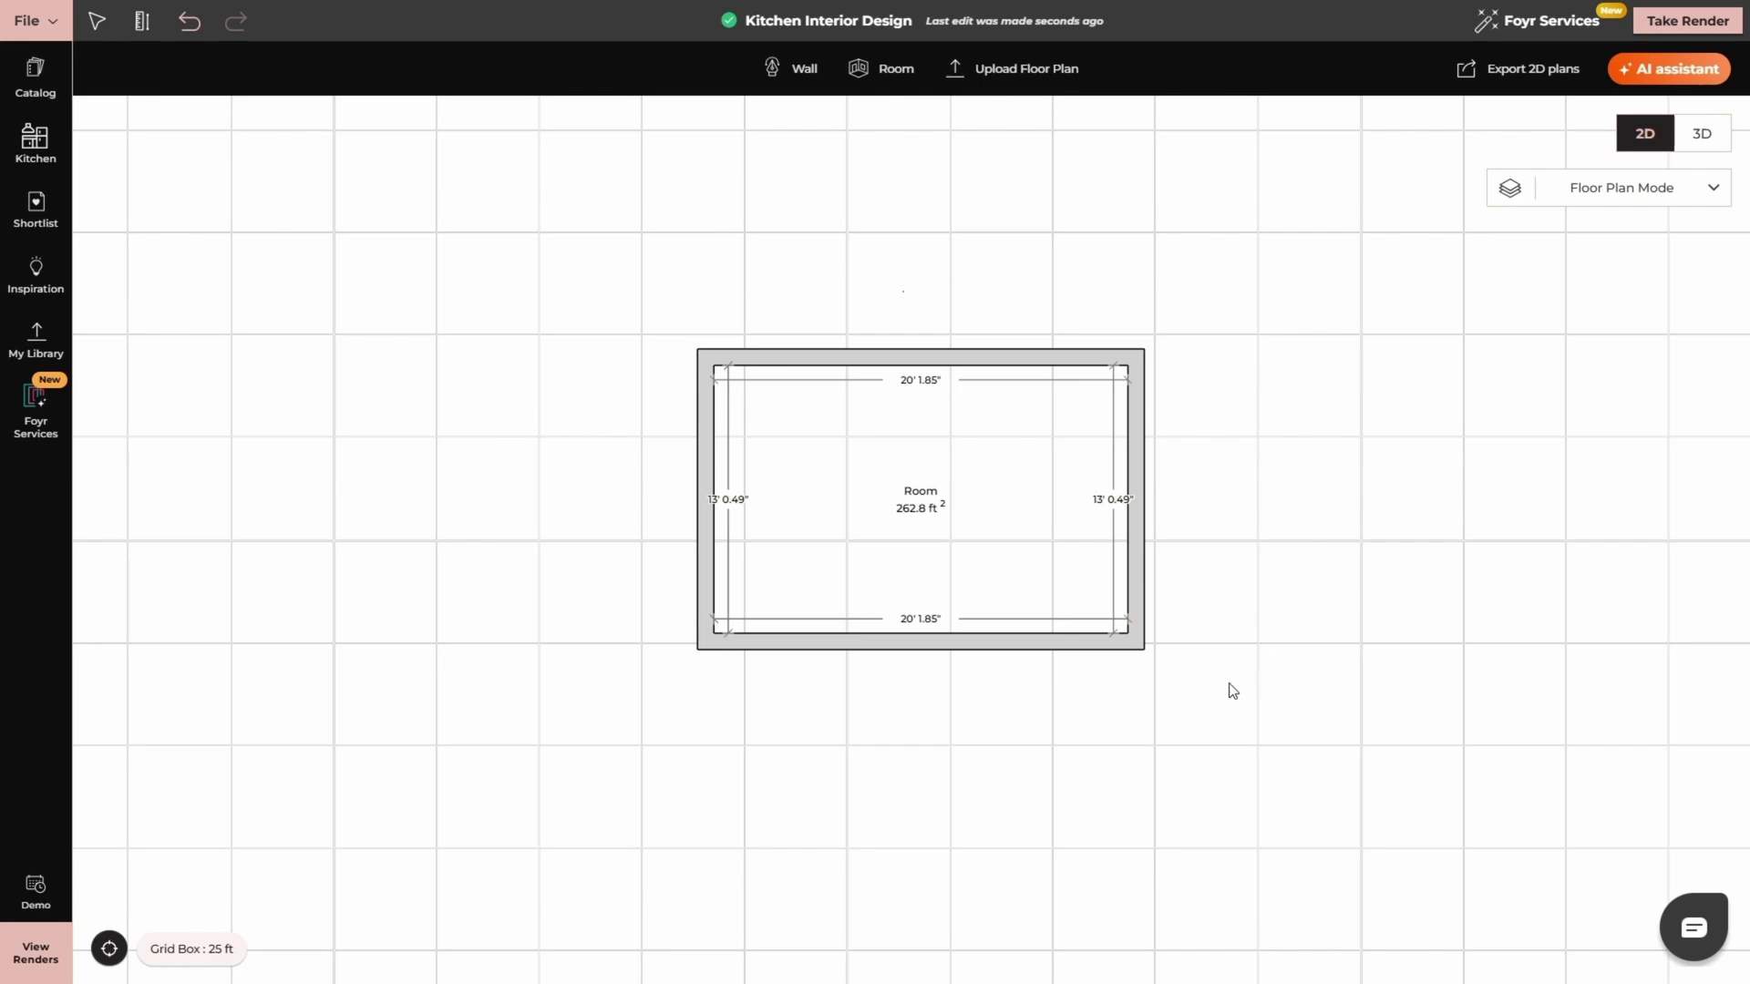
- Bring up the Wall Thickness setting in the project settings
click(29, 20)
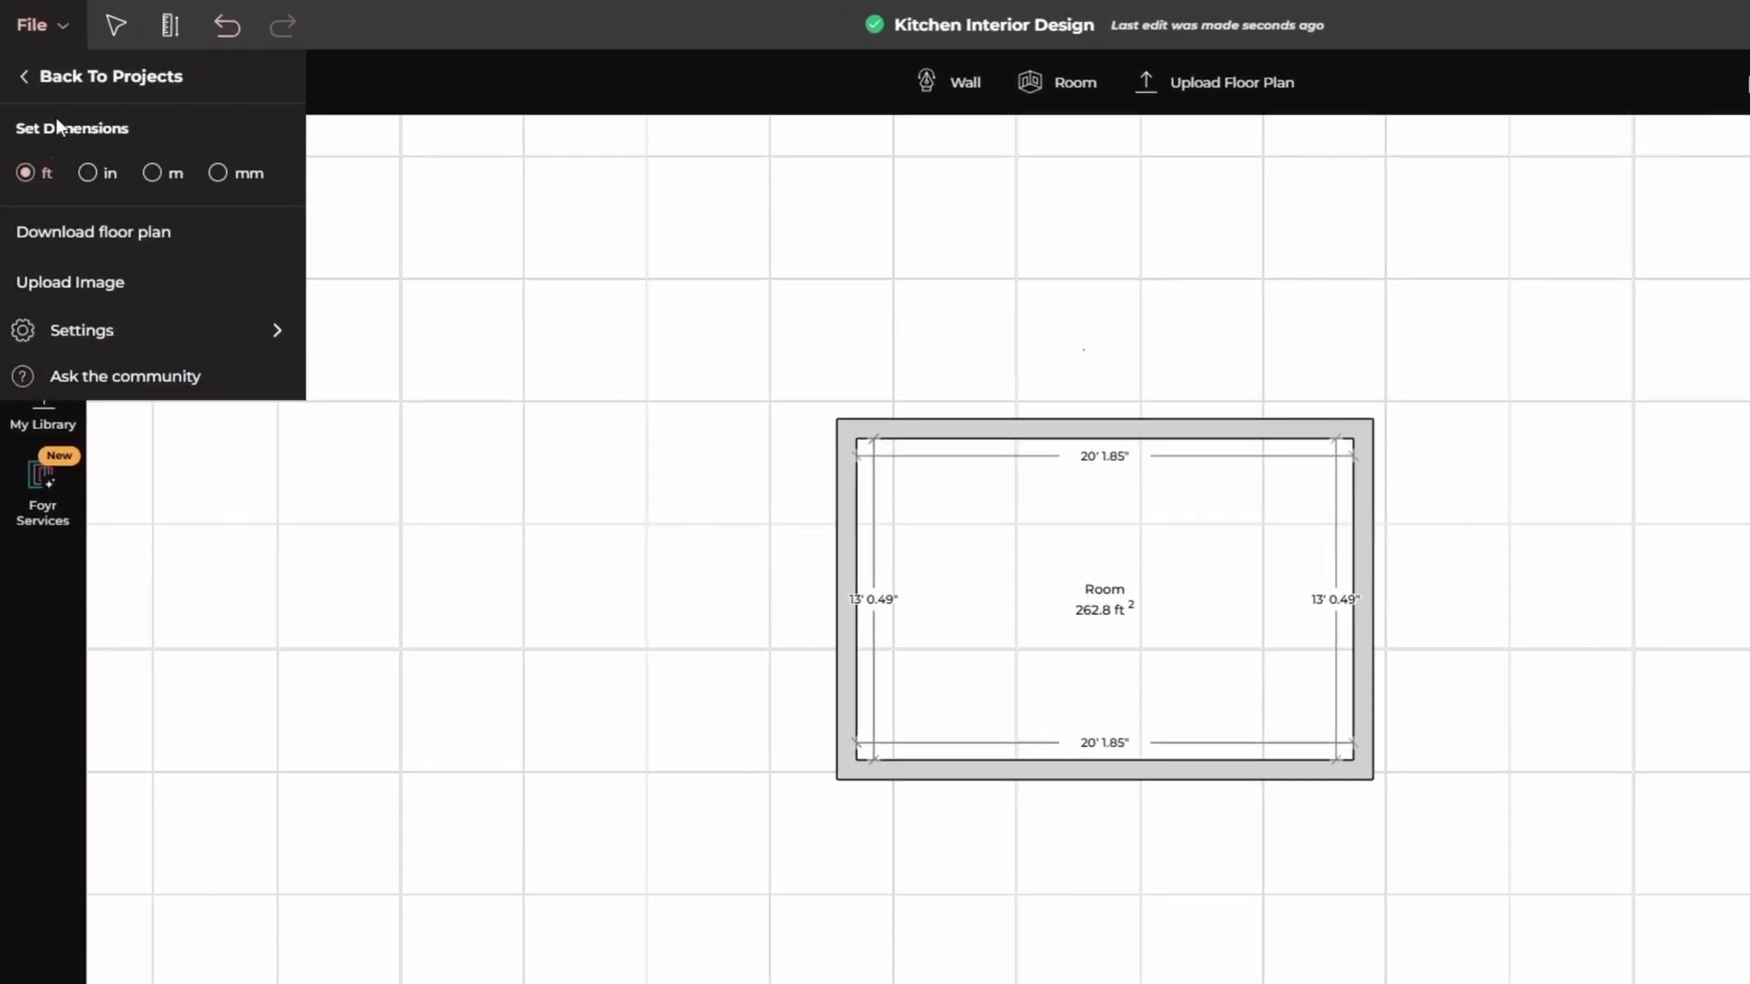
mouse_move(125, 274)
mouse_move(137, 332)
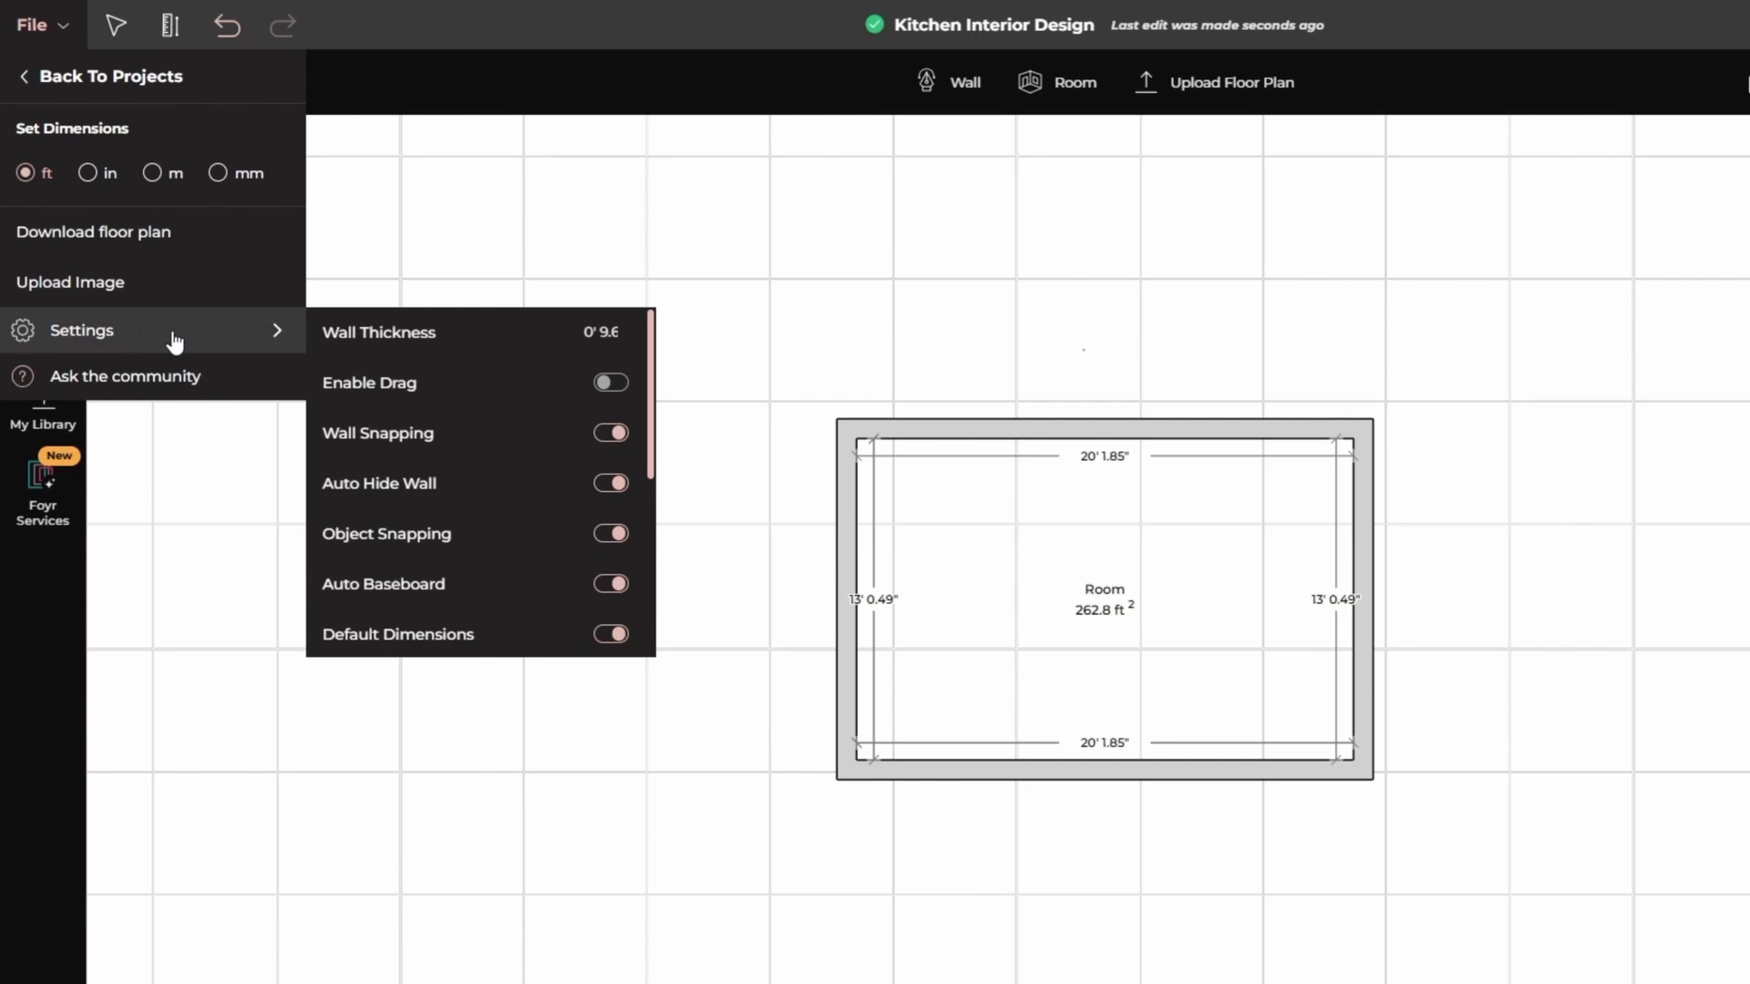
click(596, 332)
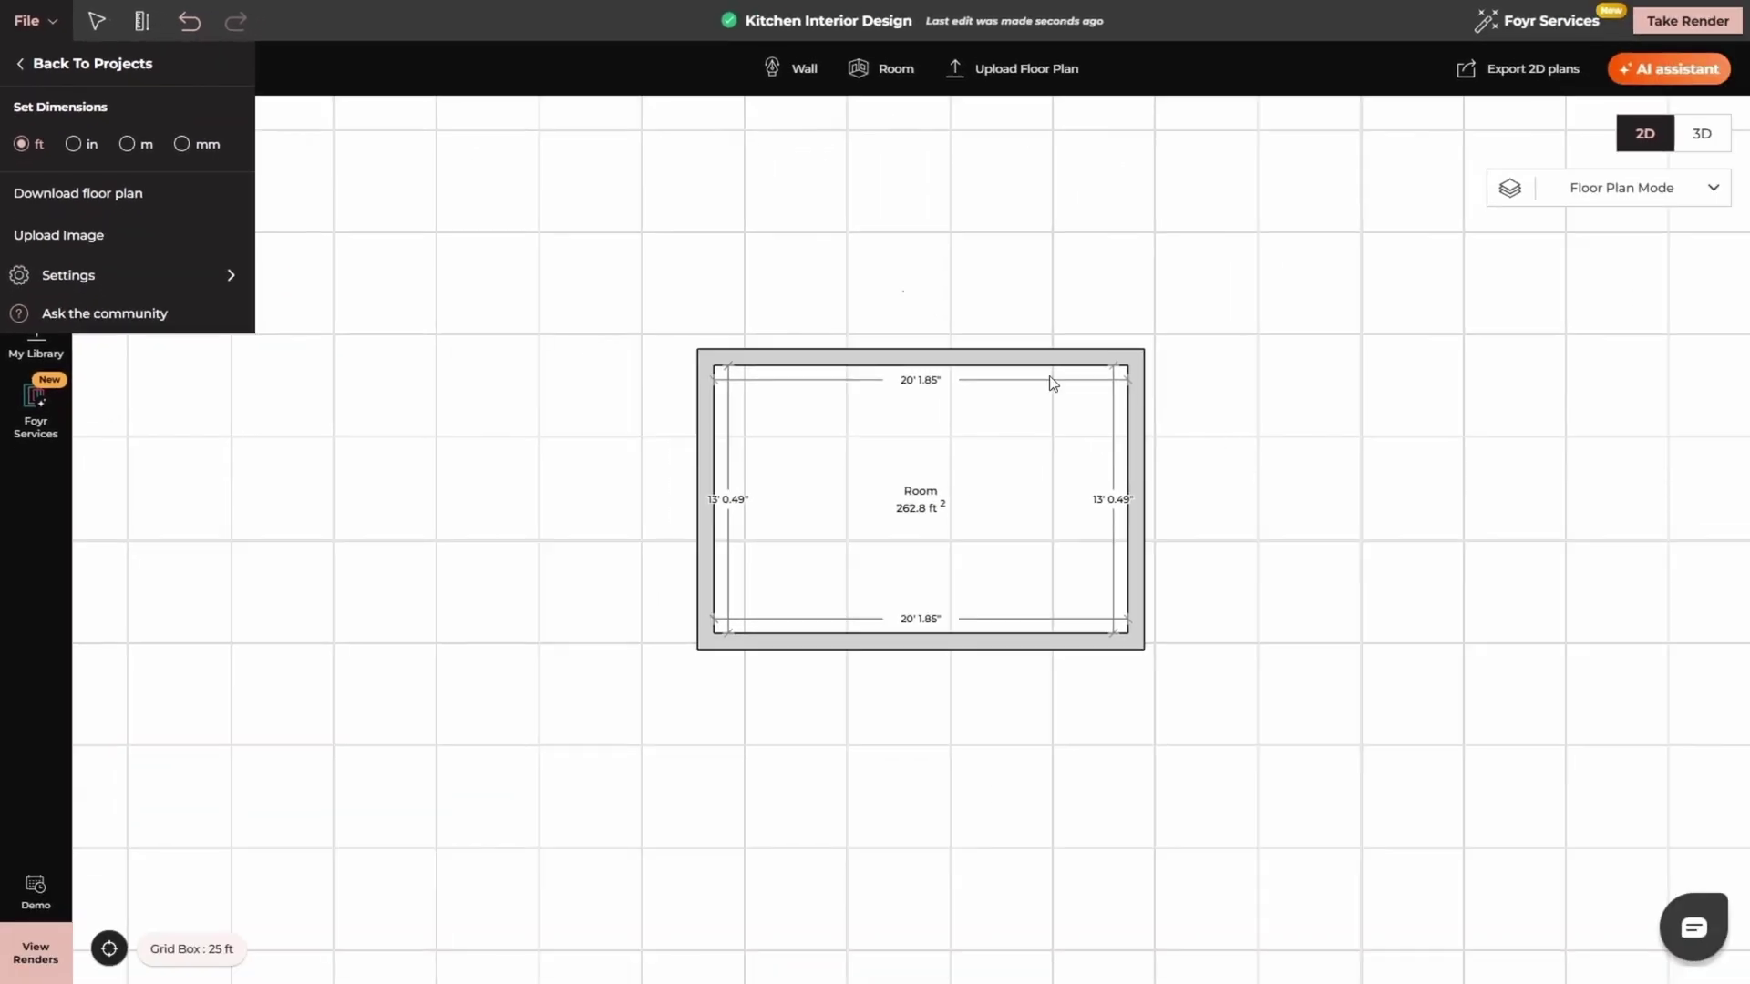
- Move the right wall left and the bottom wall down, making the room 16'9.76" by 15'10.51"
click(791, 68)
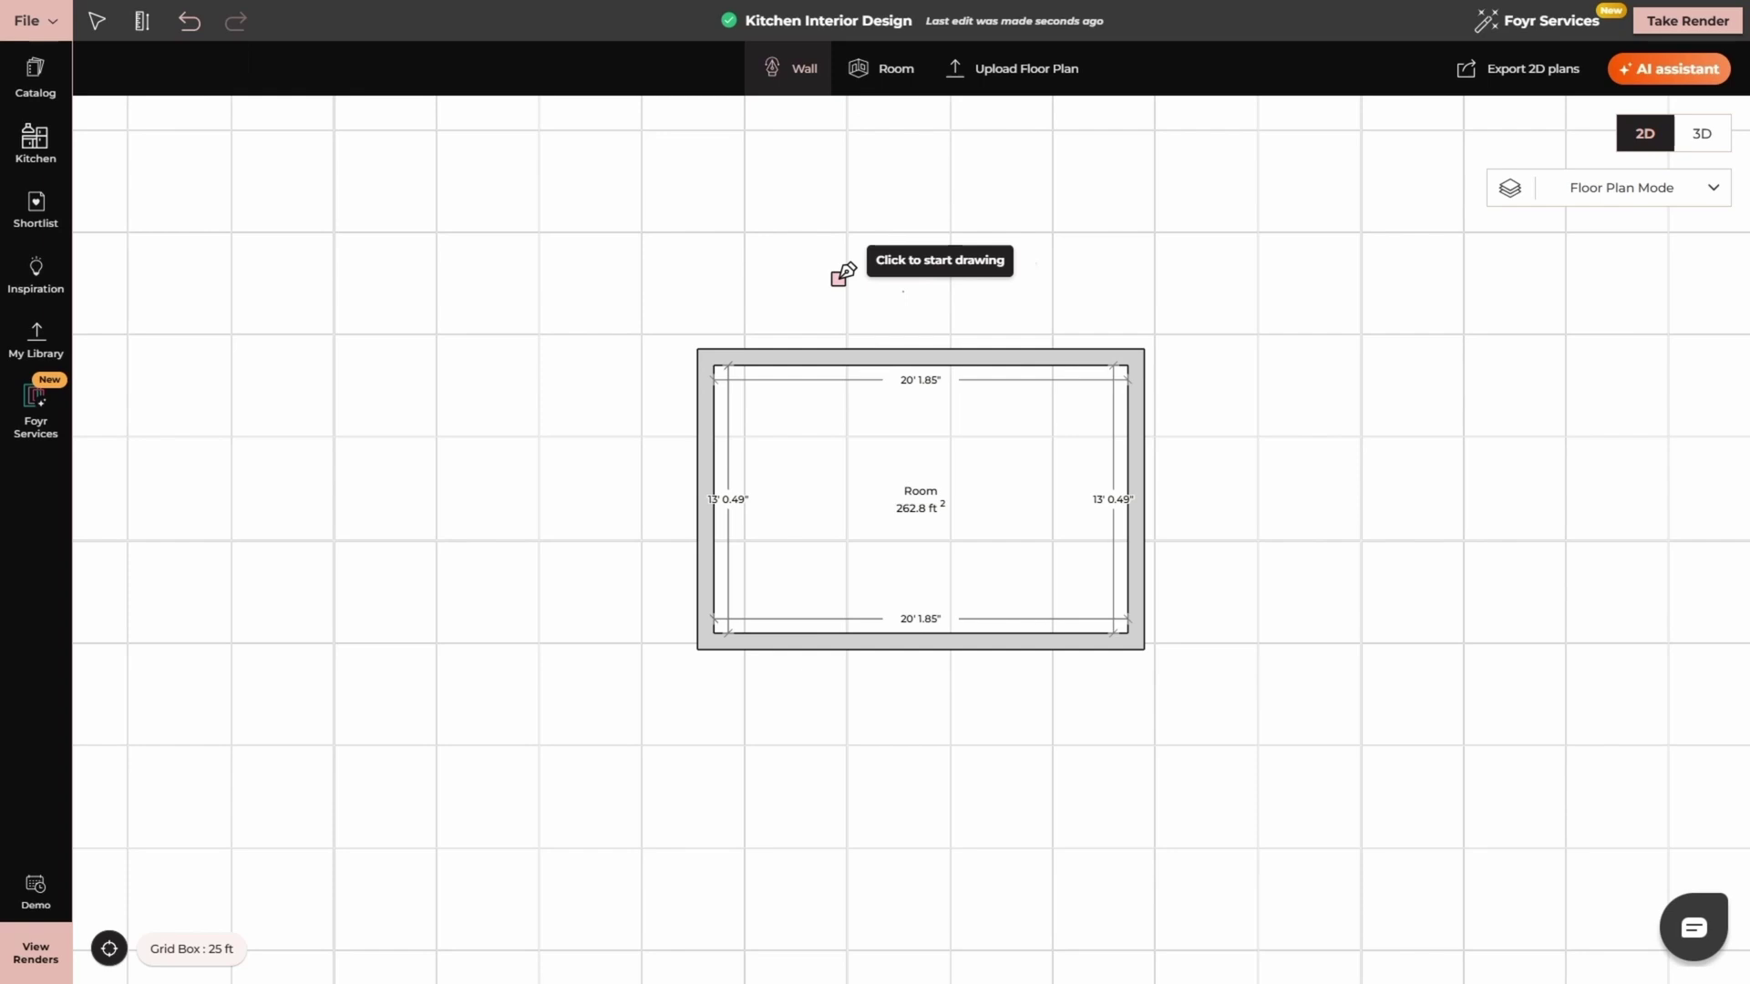
click(840, 367)
key(Escape)
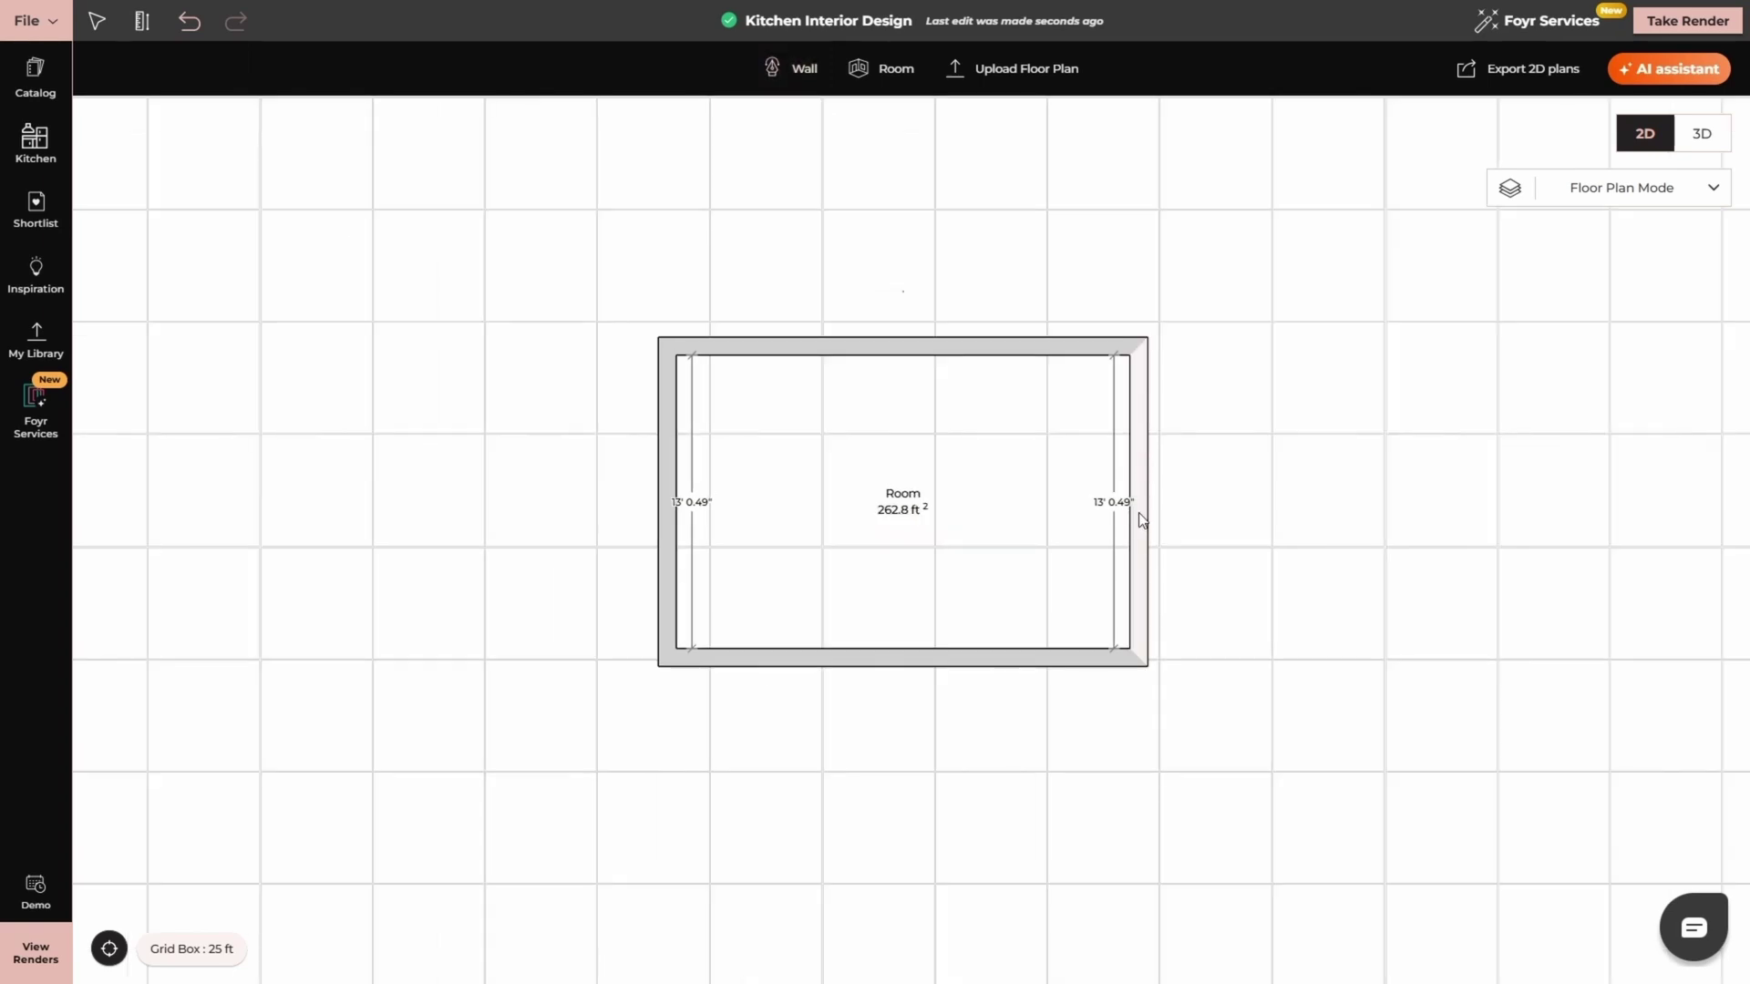
drag(1137, 509, 1062, 514)
click(863, 657)
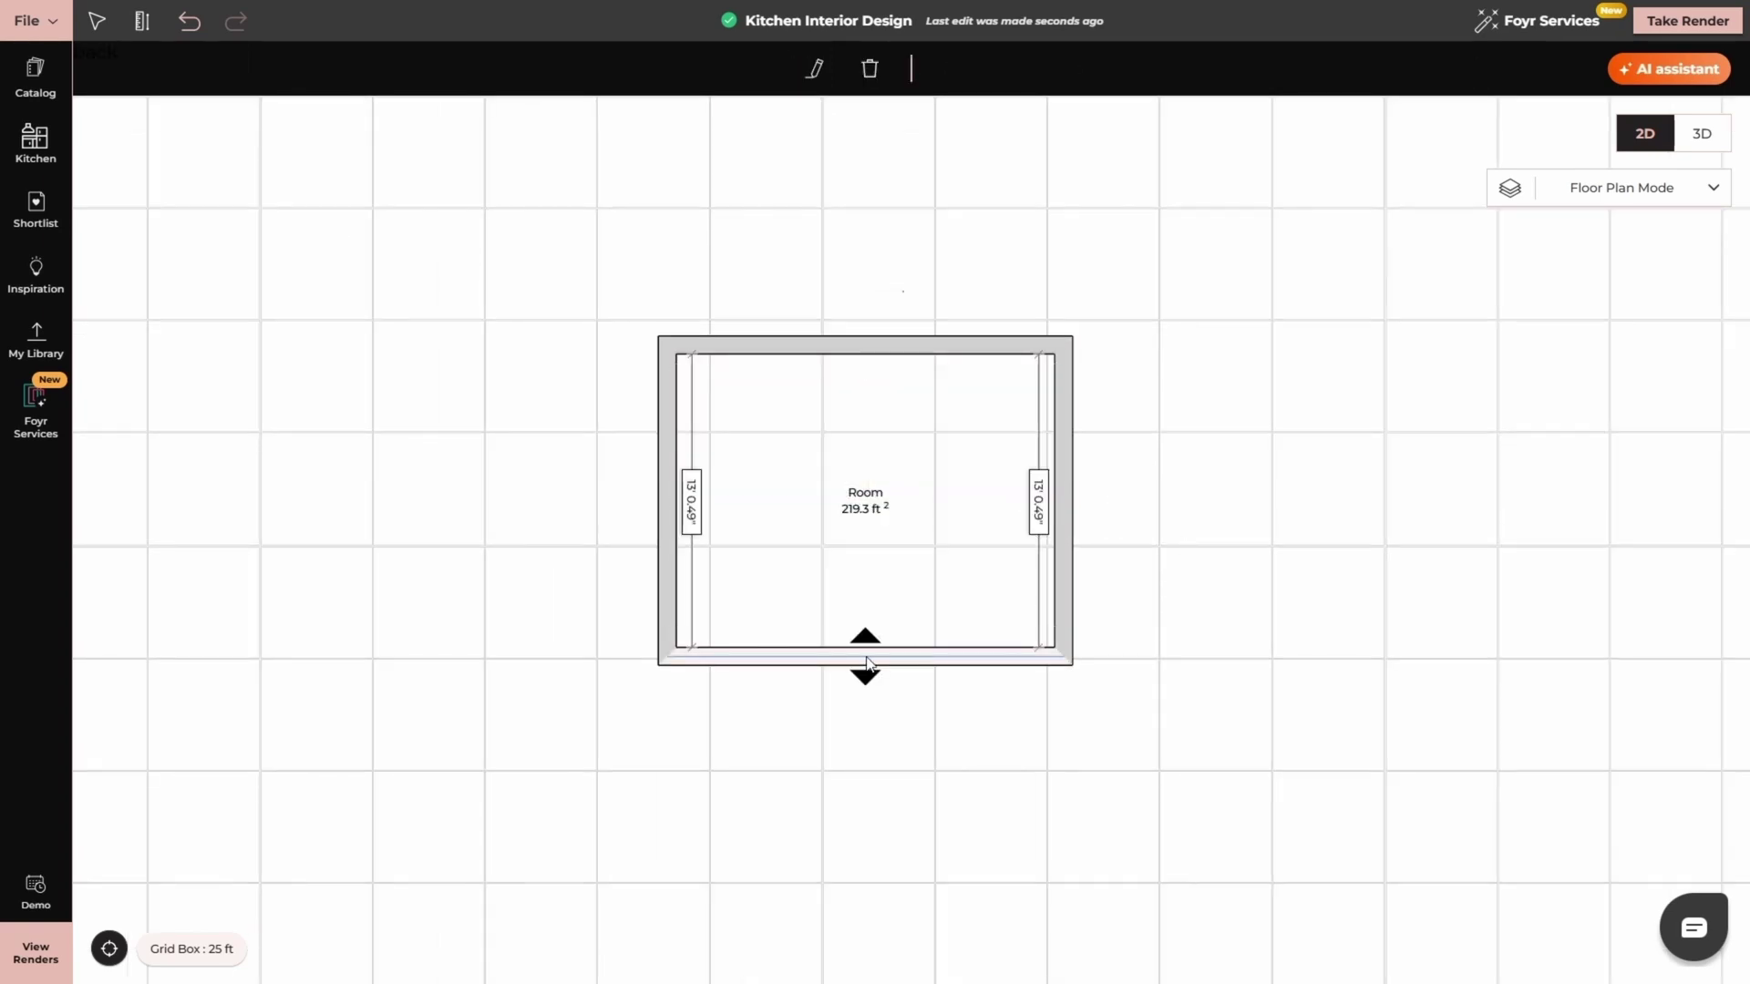
drag(863, 657, 863, 720)
click(1064, 635)
scroll(1062, 629, up, 2)
click(1136, 615)
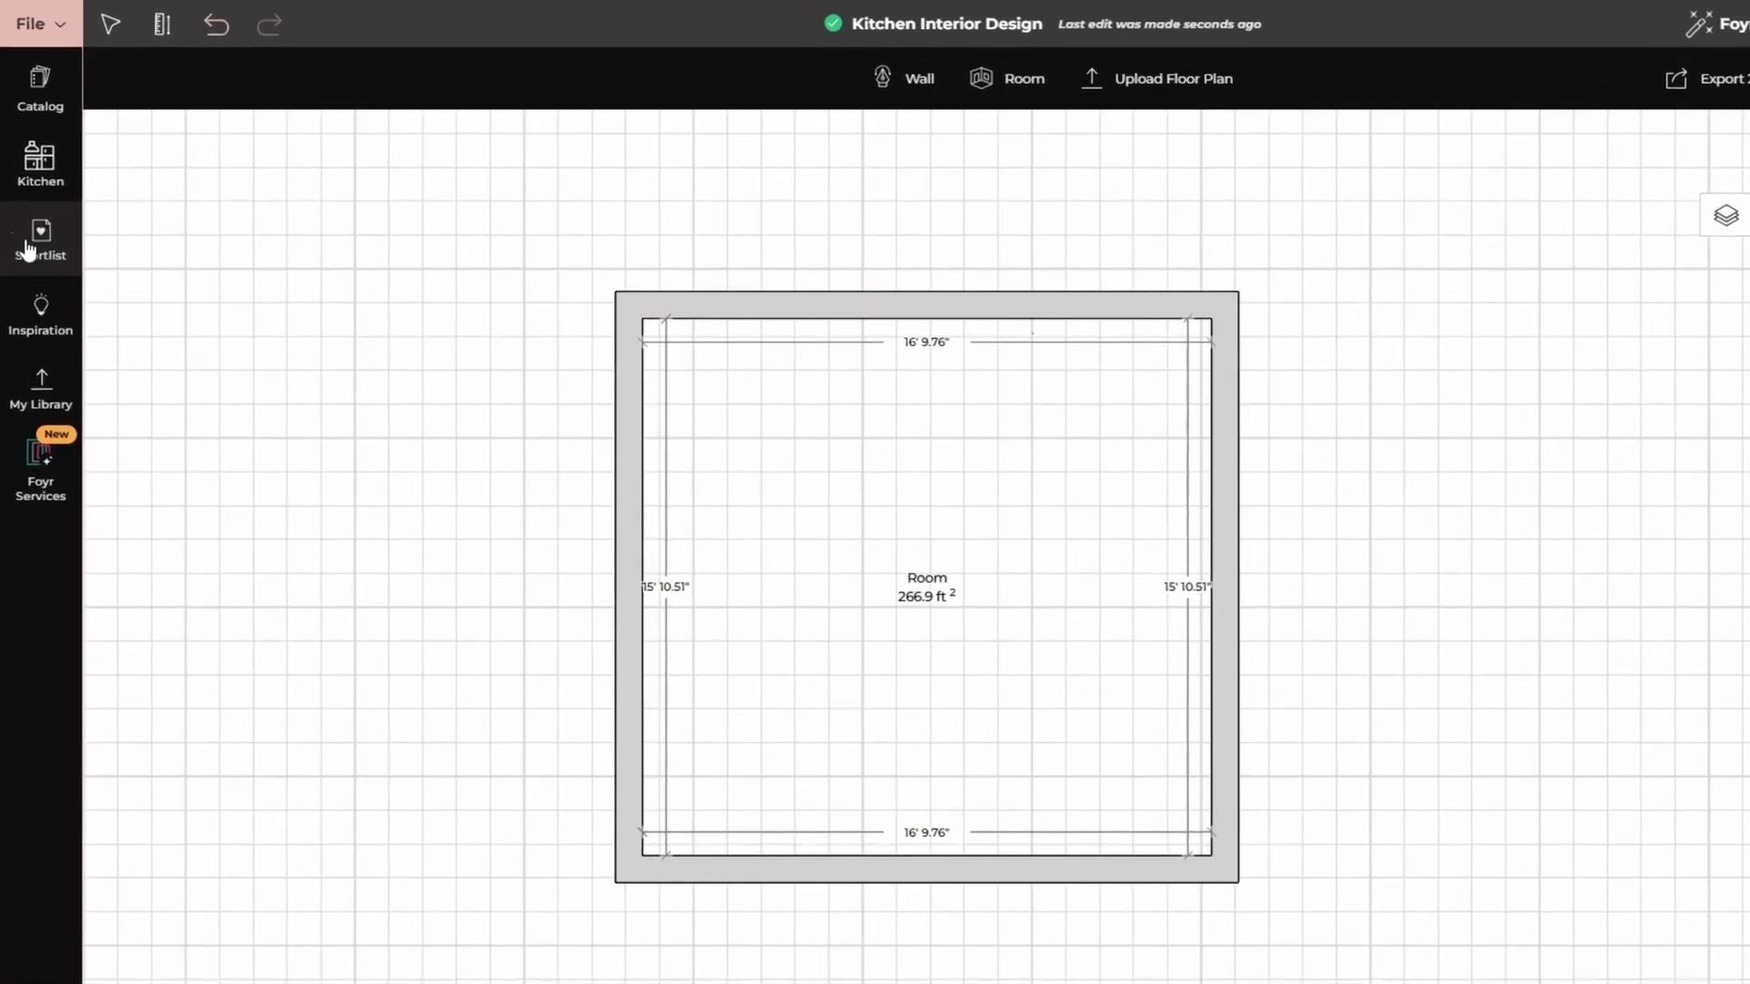
- From the 32-item shortlist, drop a Fixed Window 4'0" Wide onto the right wall
click(44, 248)
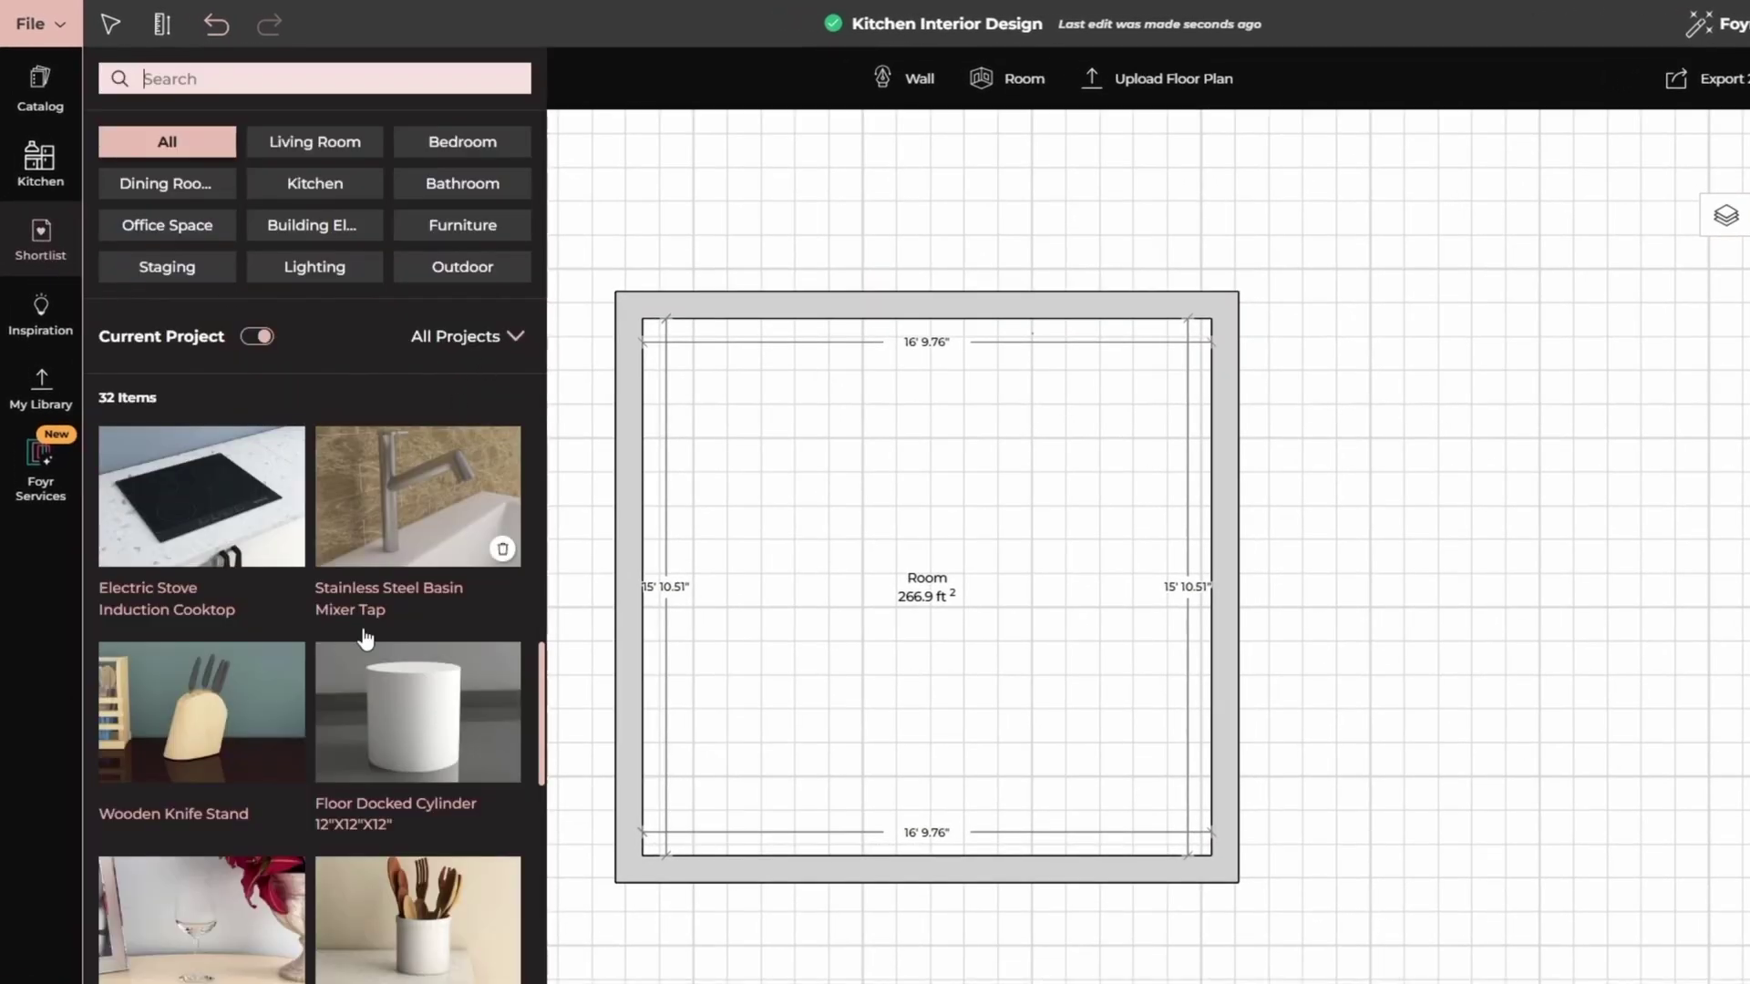
scroll(368, 638, down, 10)
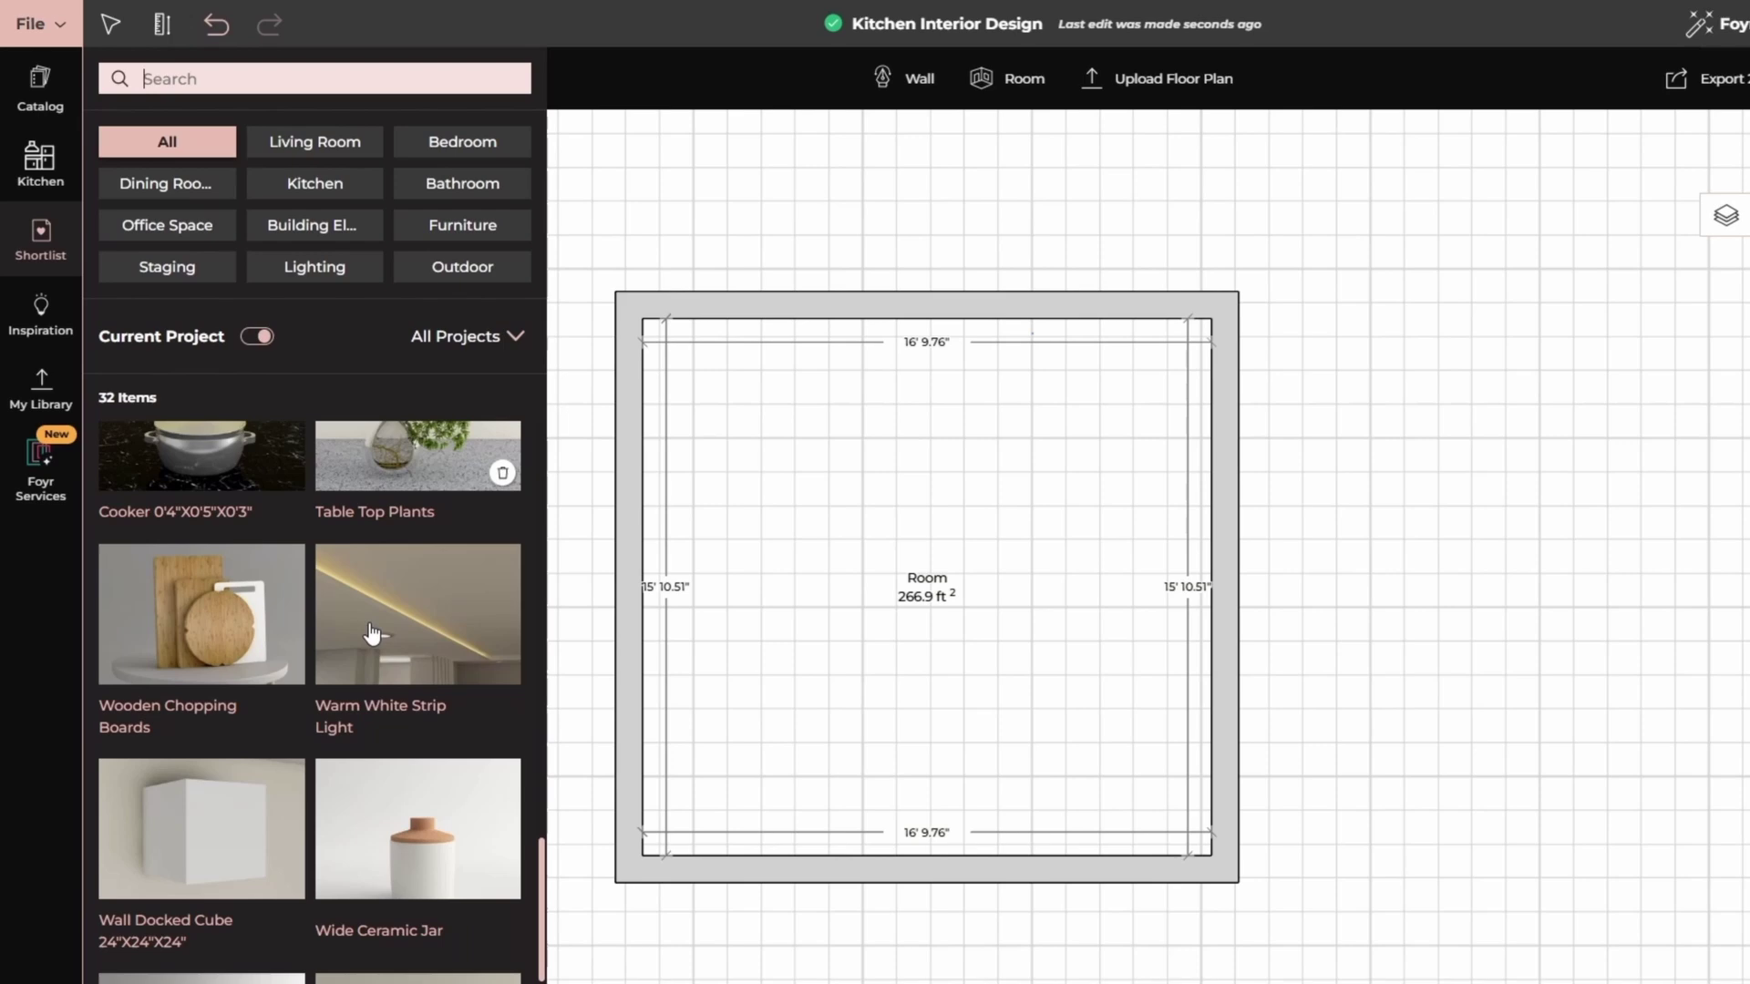
scroll(374, 631, down, 4)
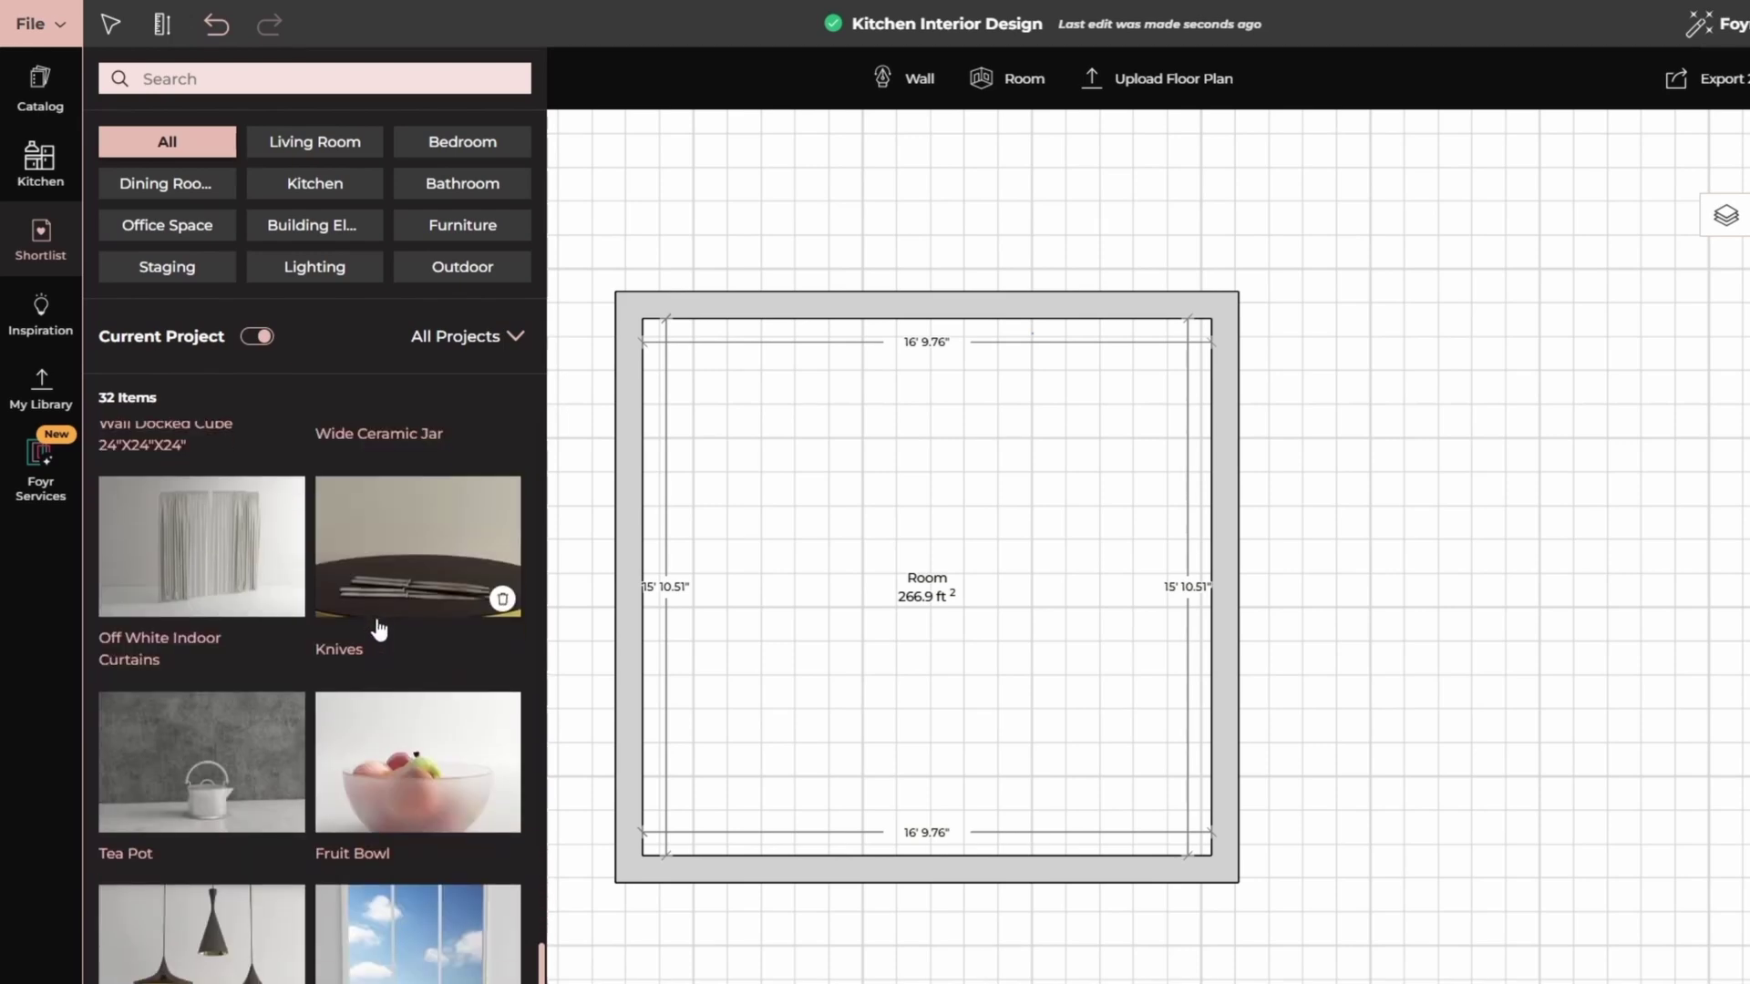
scroll(379, 629, down, 2)
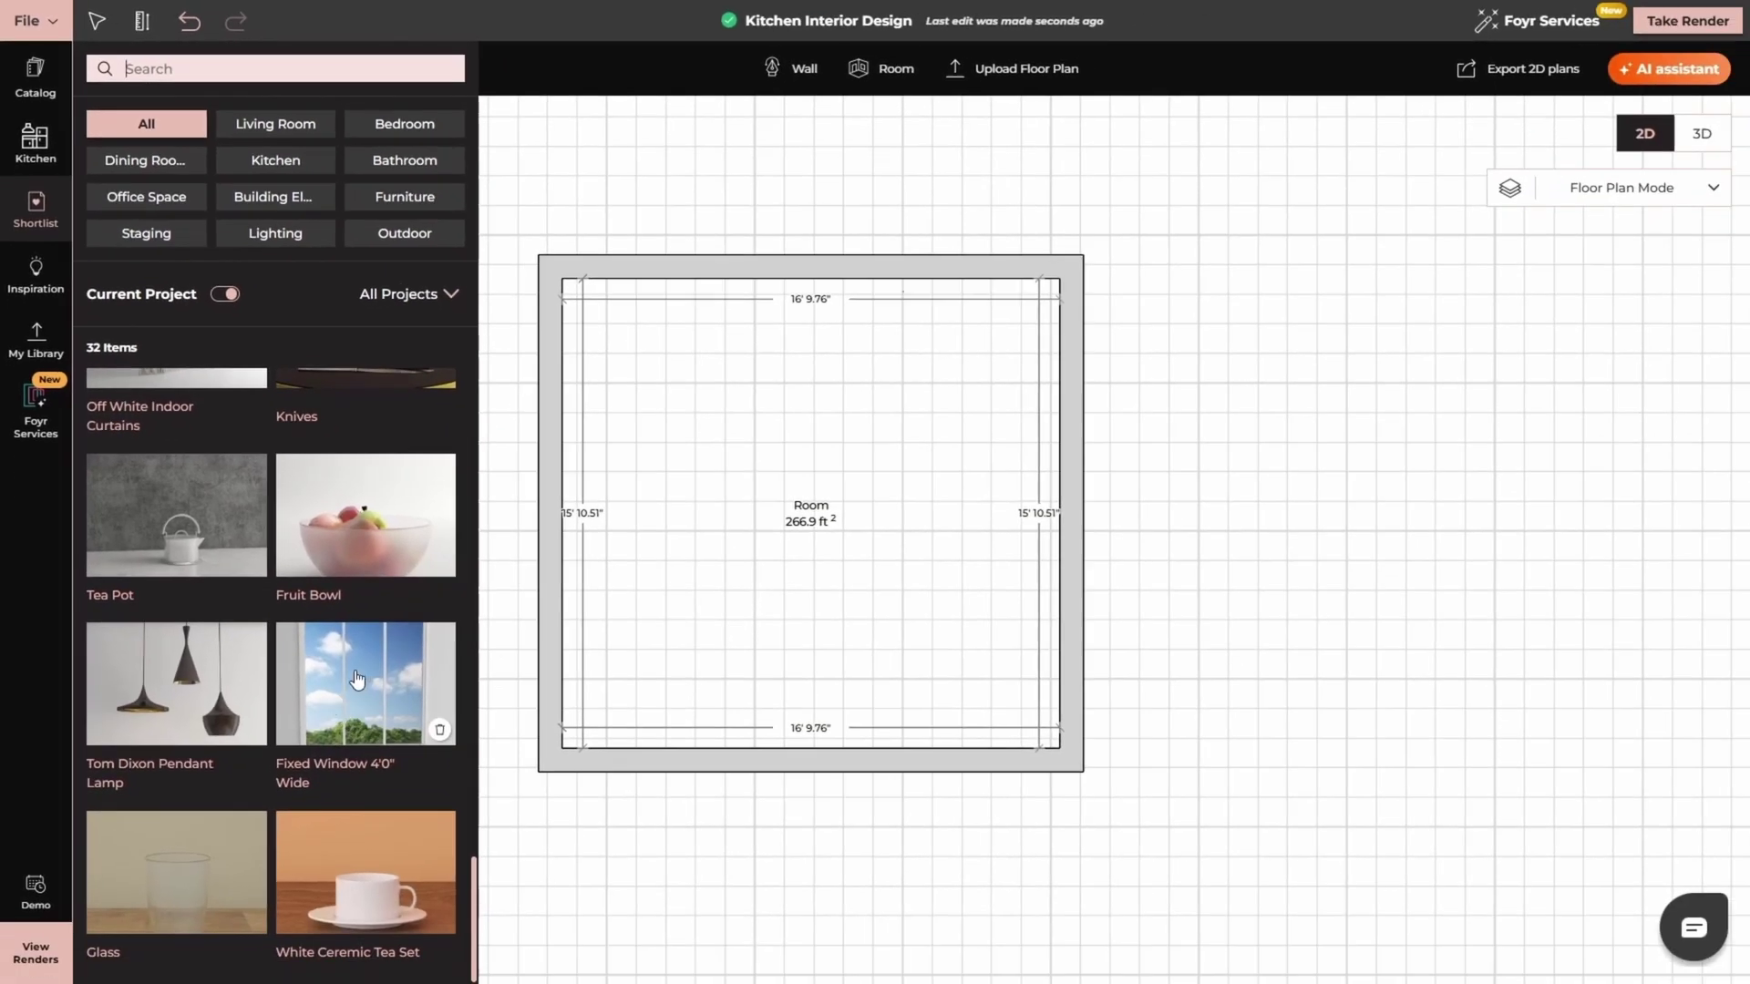
click(356, 679)
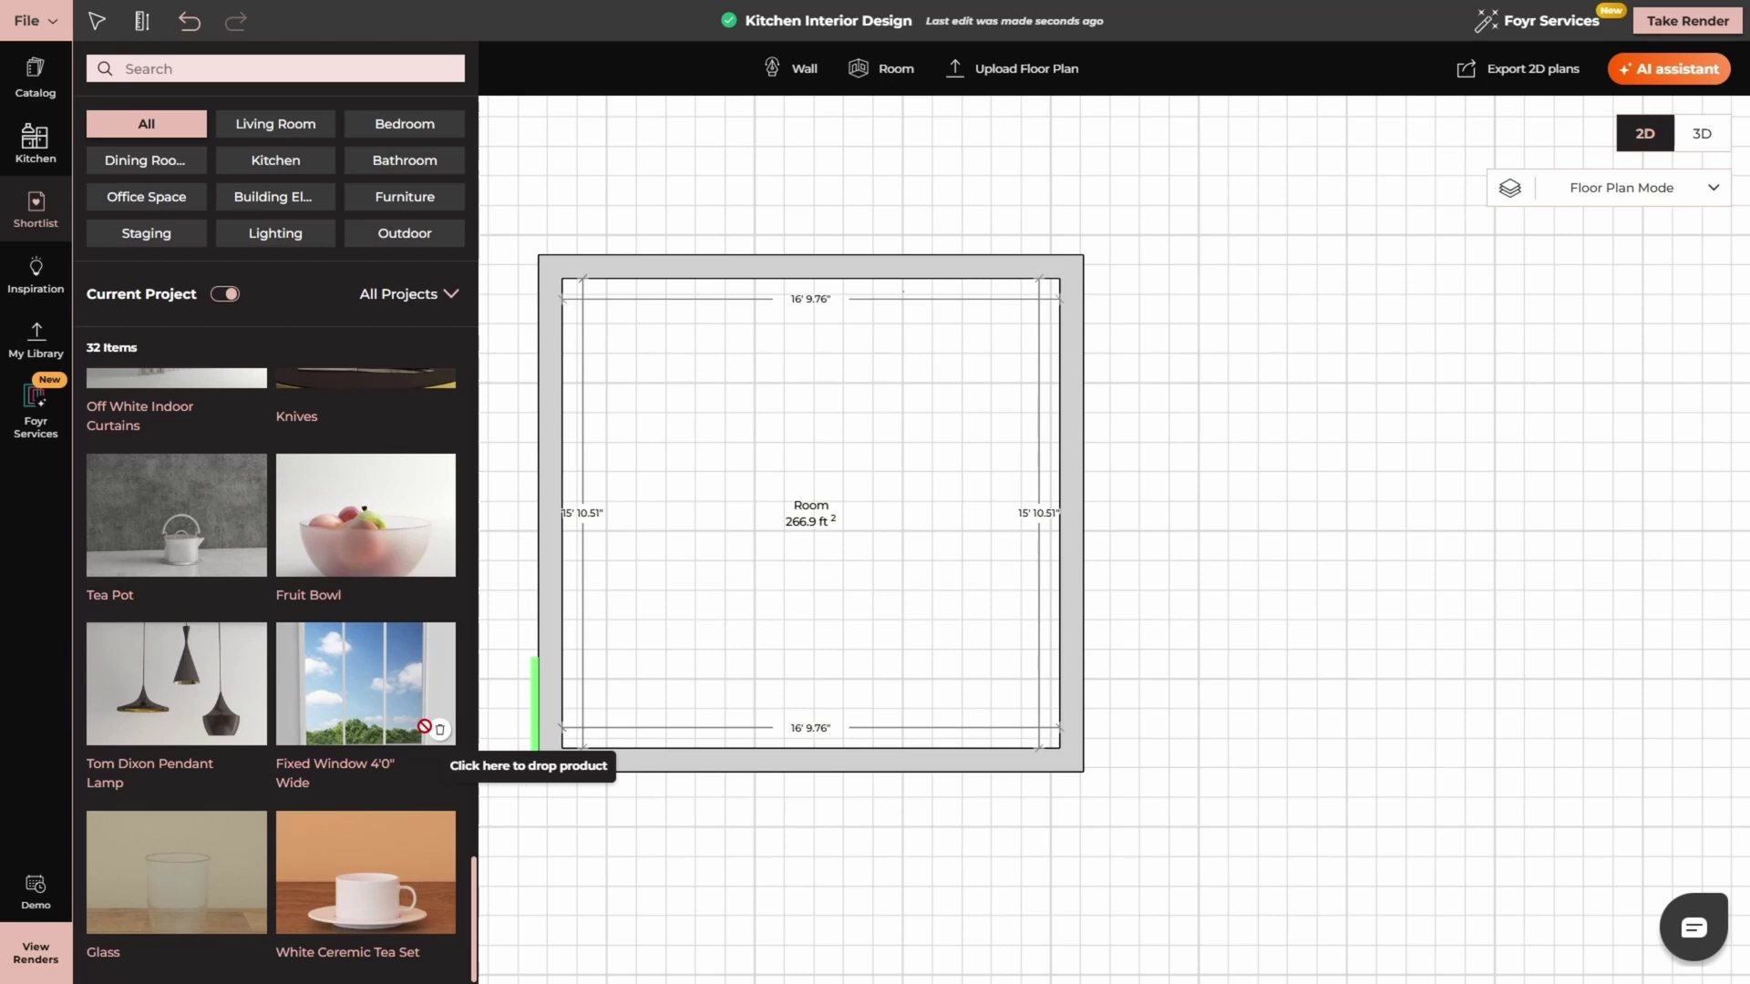
click(1050, 504)
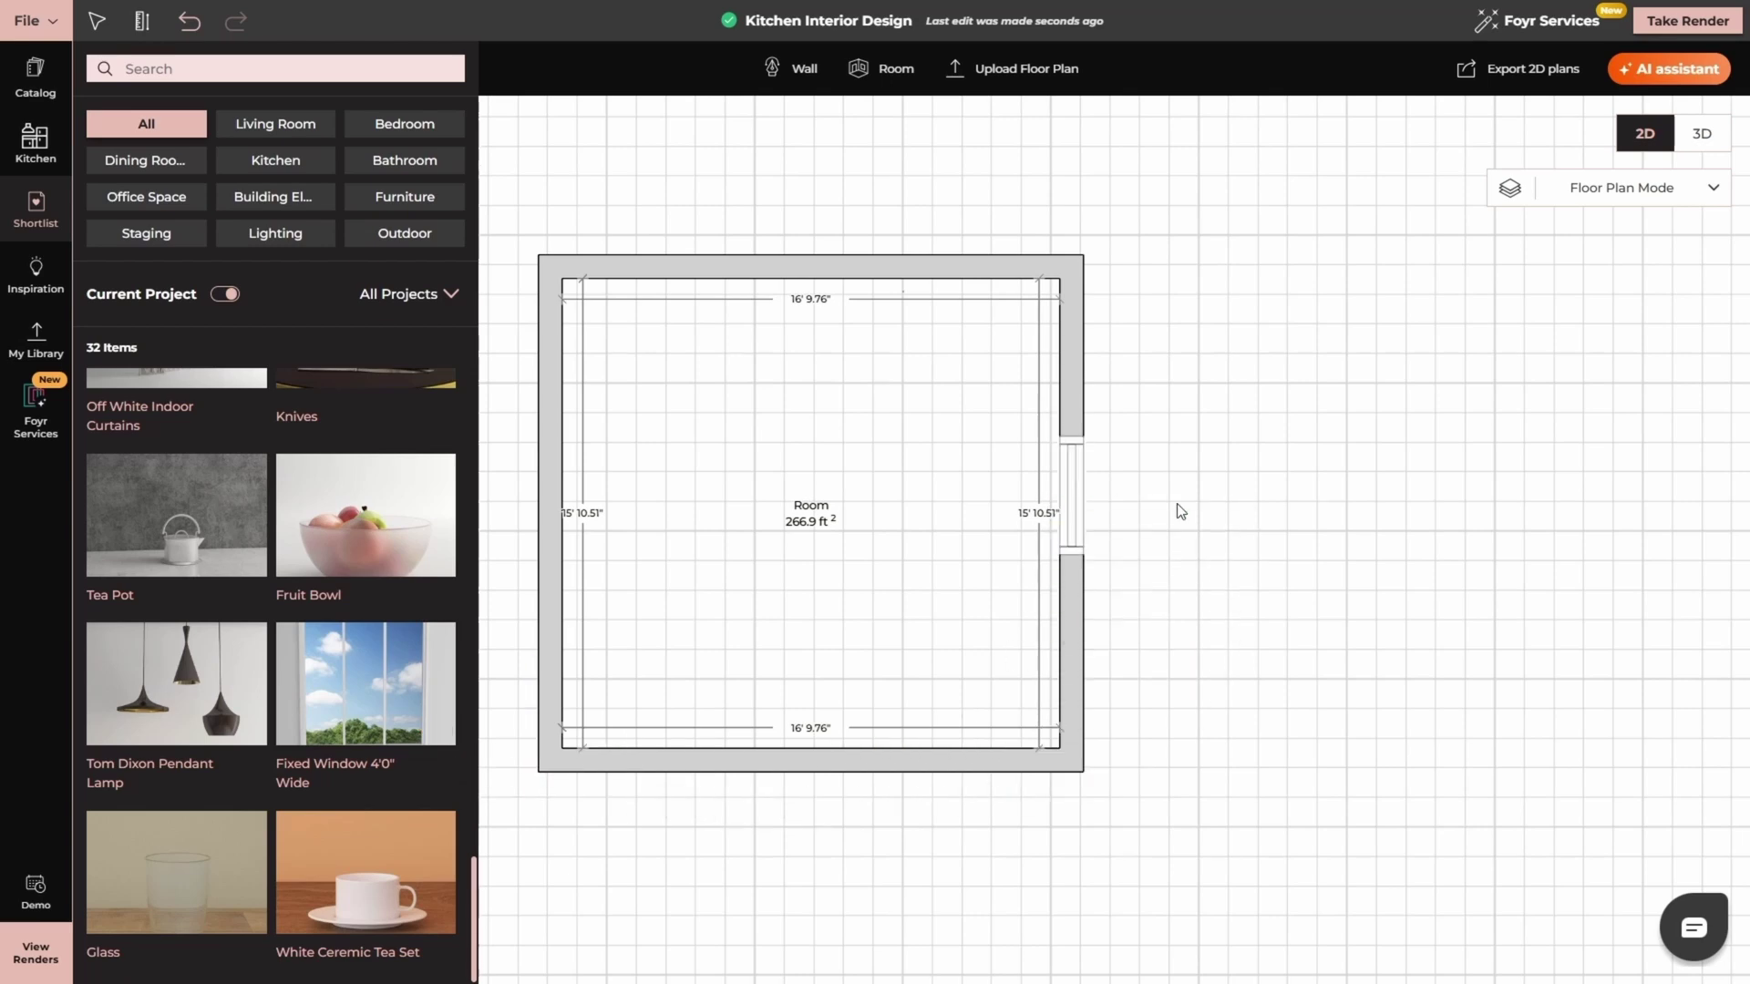
- Resize the right-wall window, extending its bottom and top ends to lengthen it
click(1077, 462)
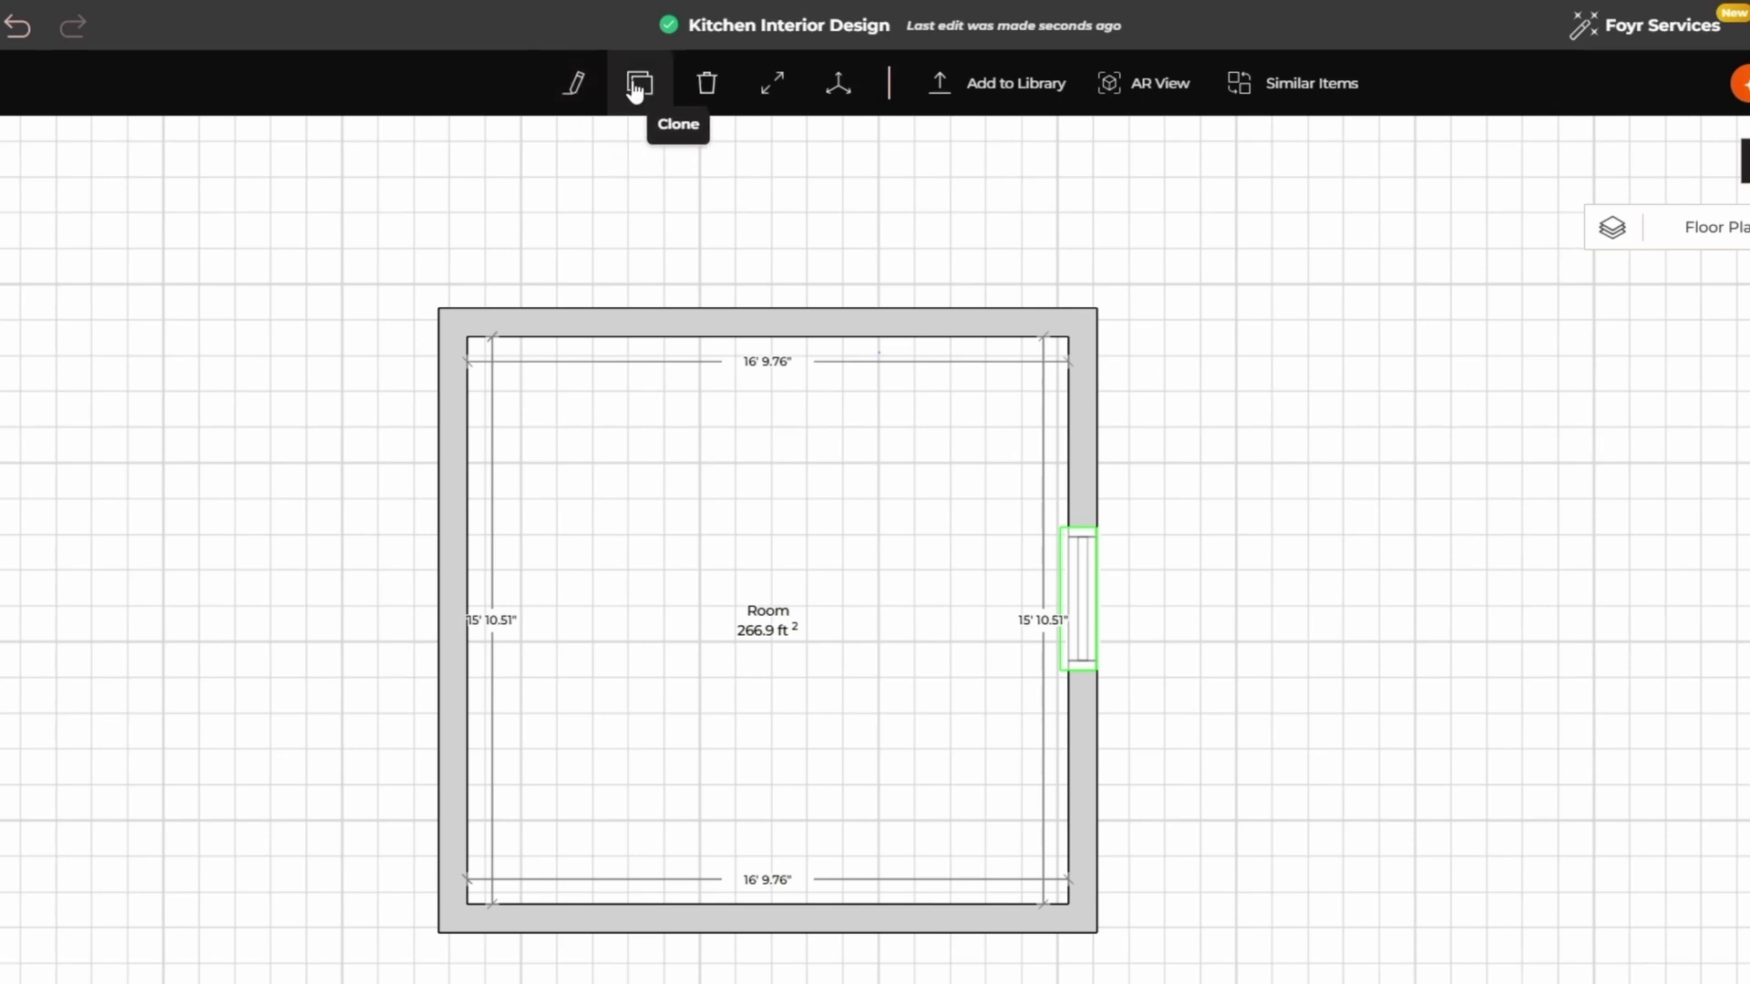
click(774, 91)
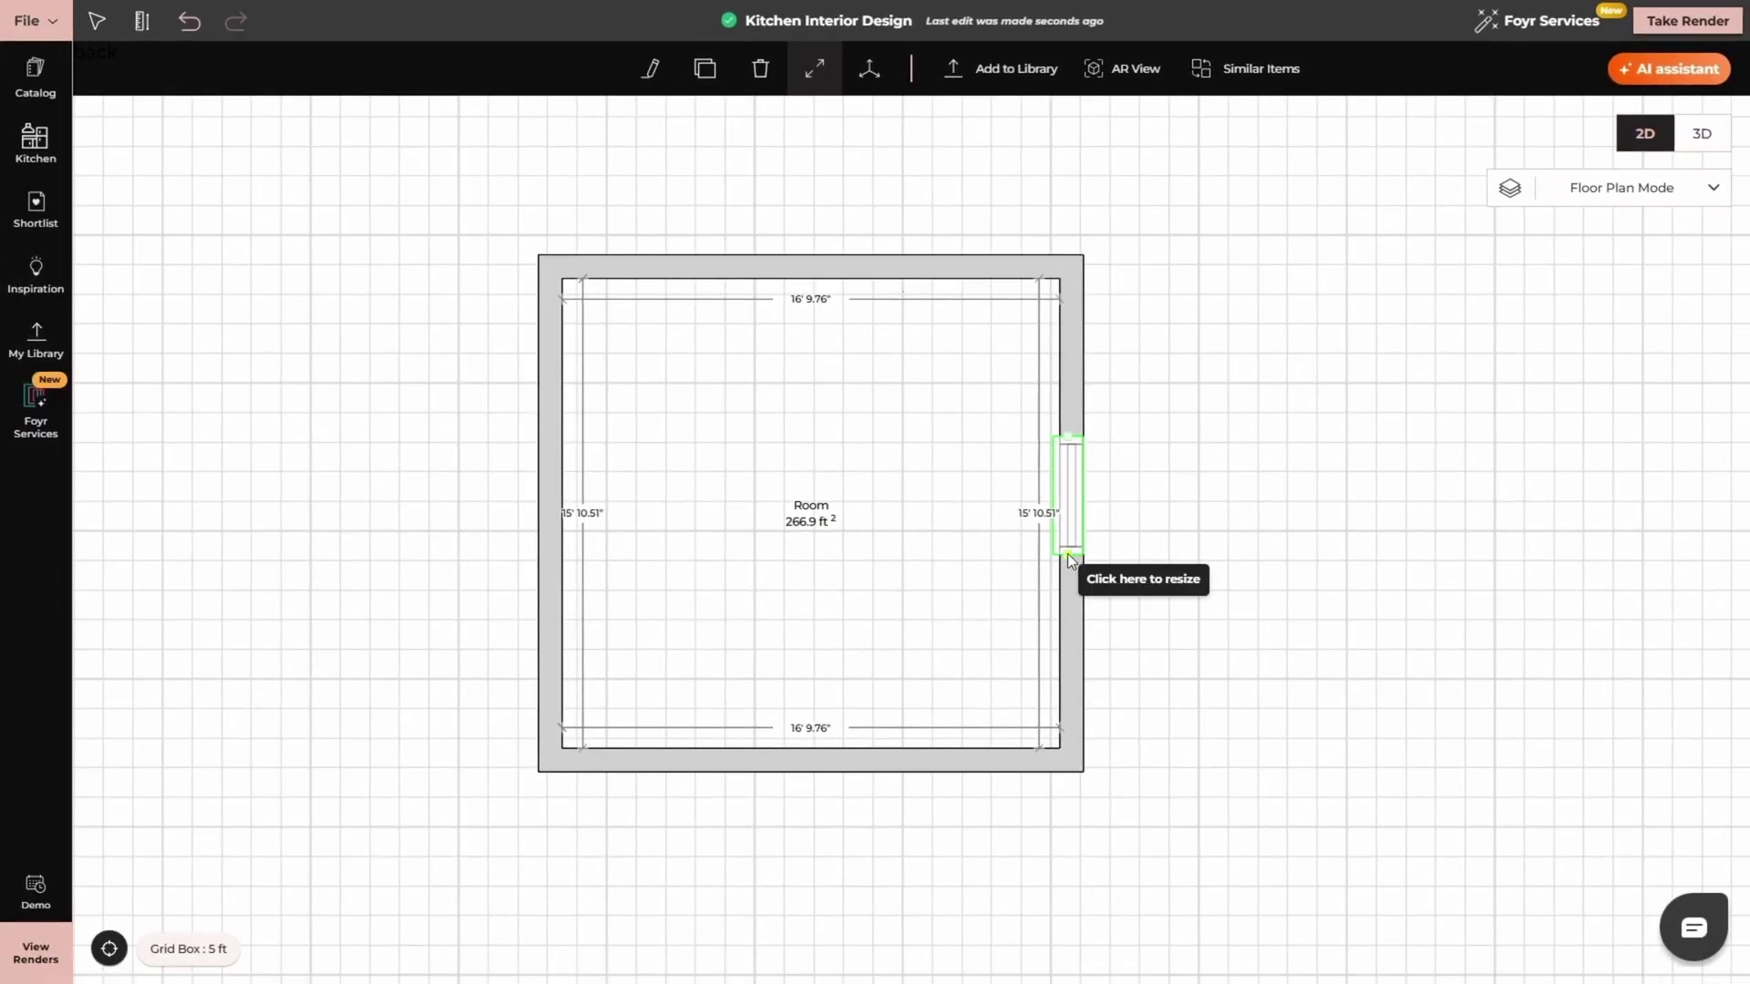
drag(1068, 554, 1068, 598)
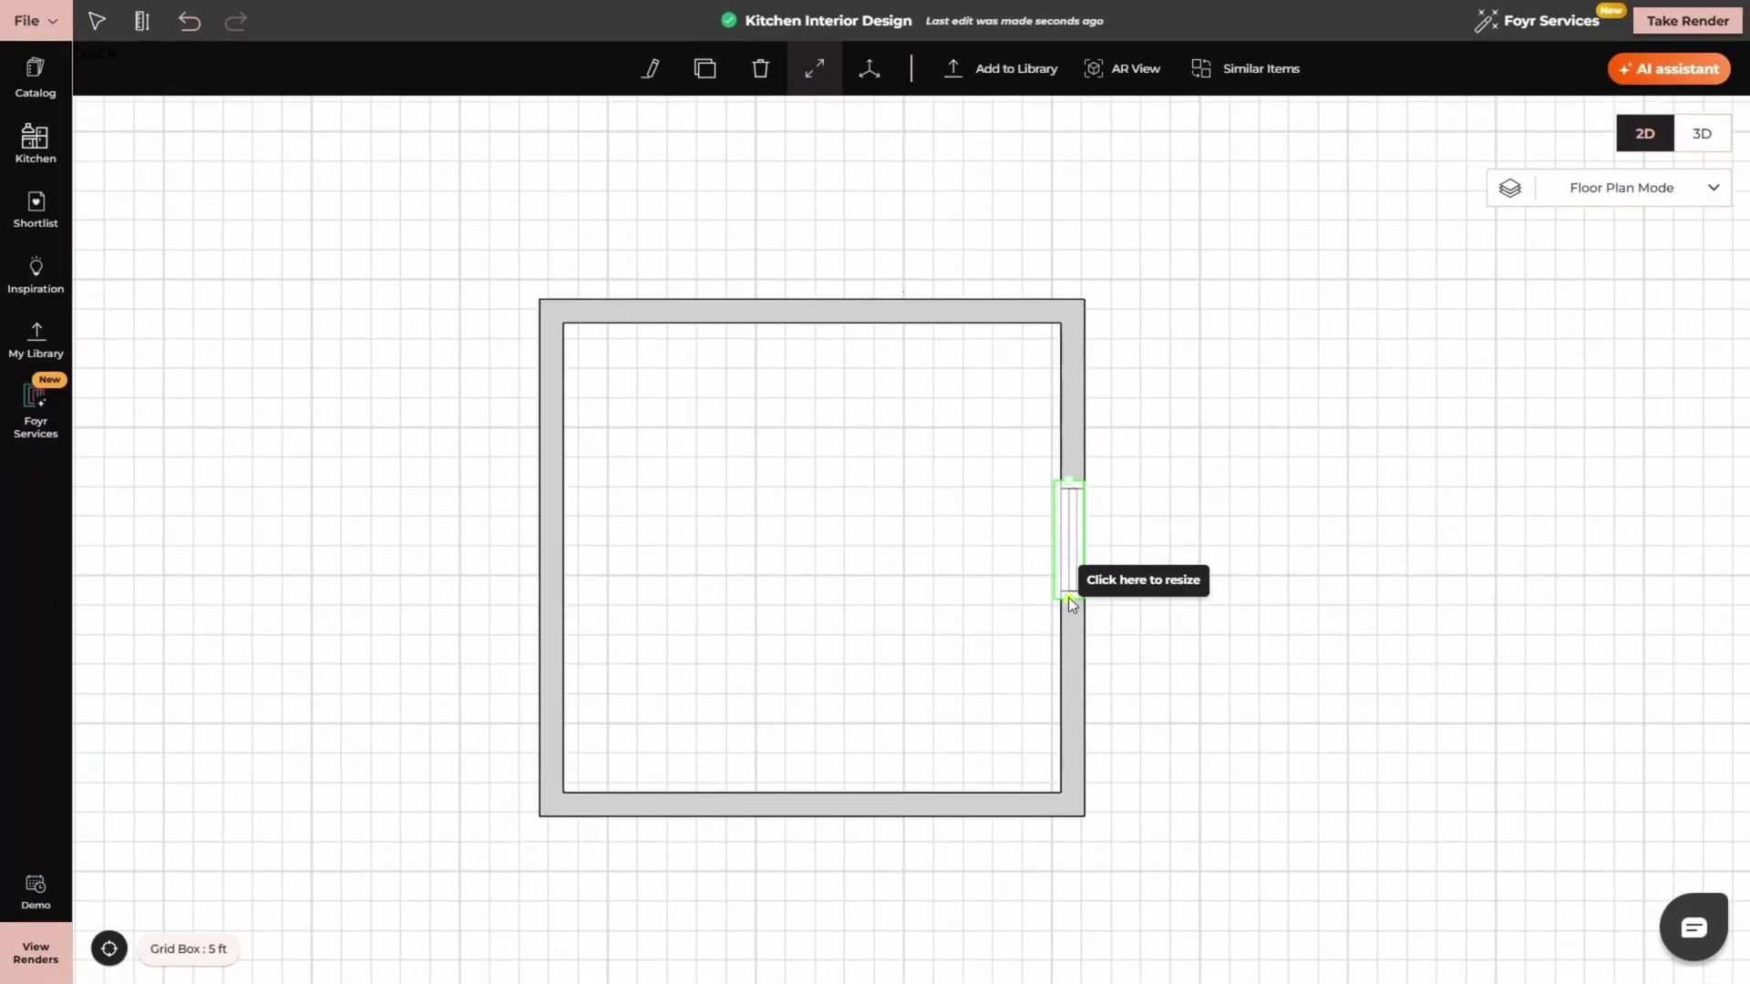
scroll(1079, 665, up, 4)
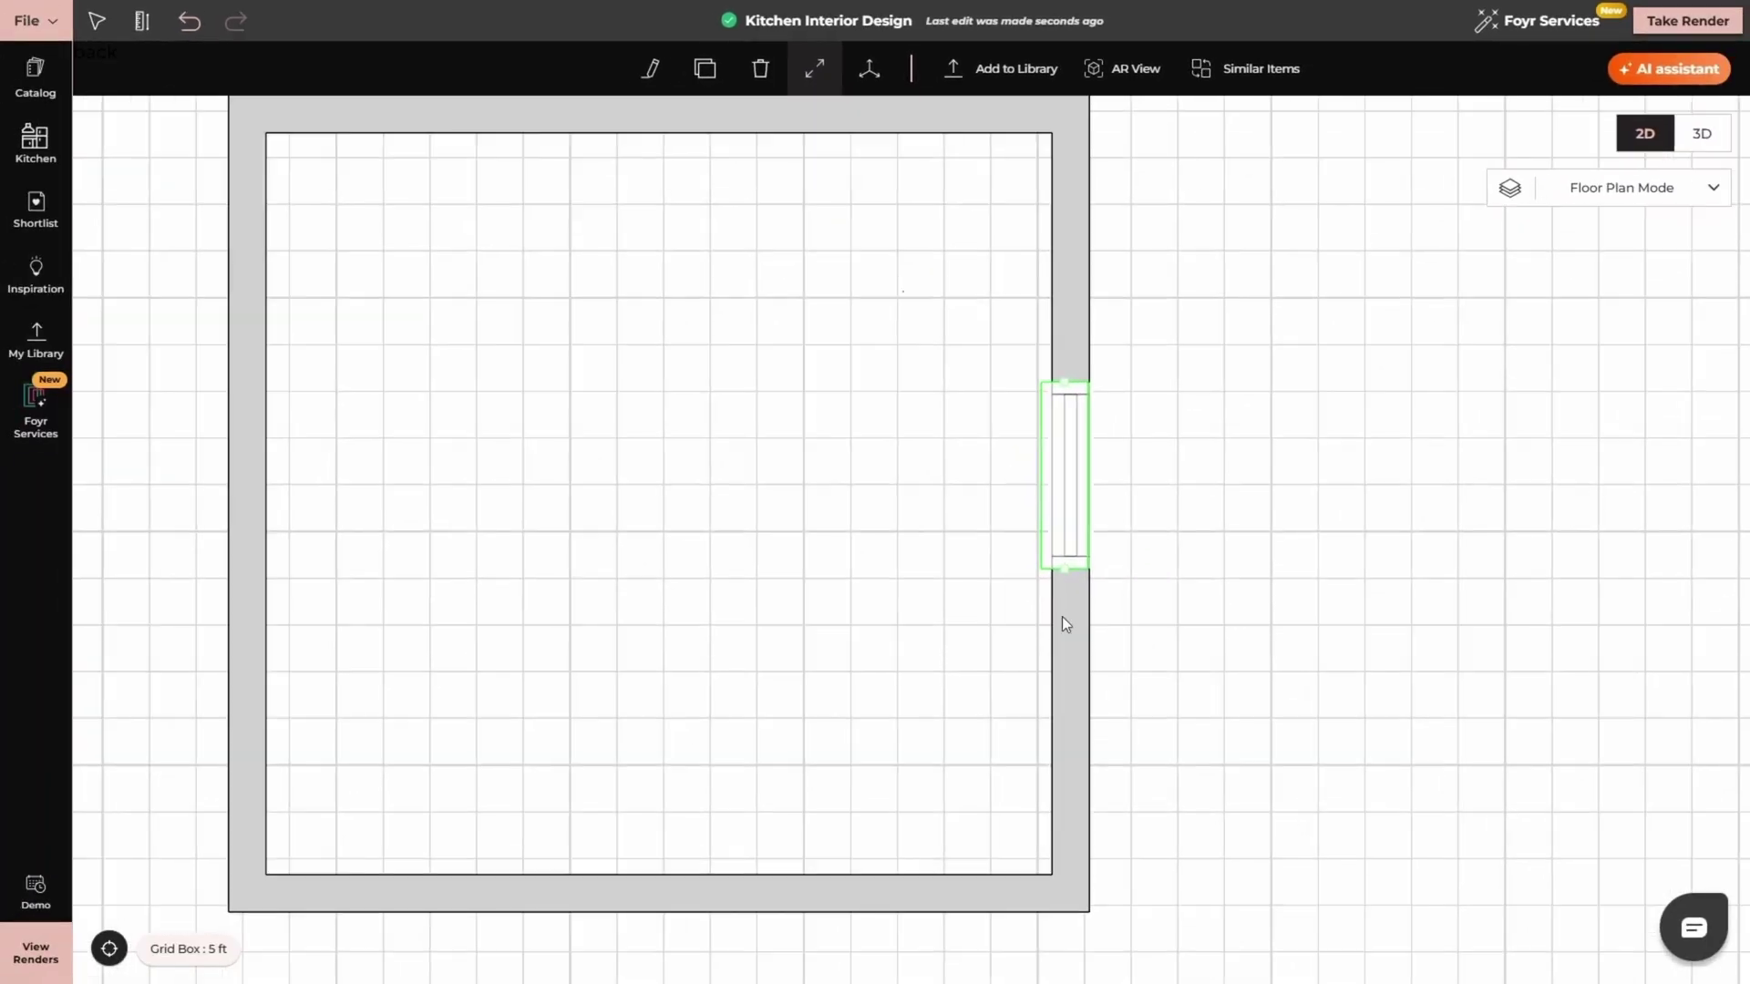
click(1063, 567)
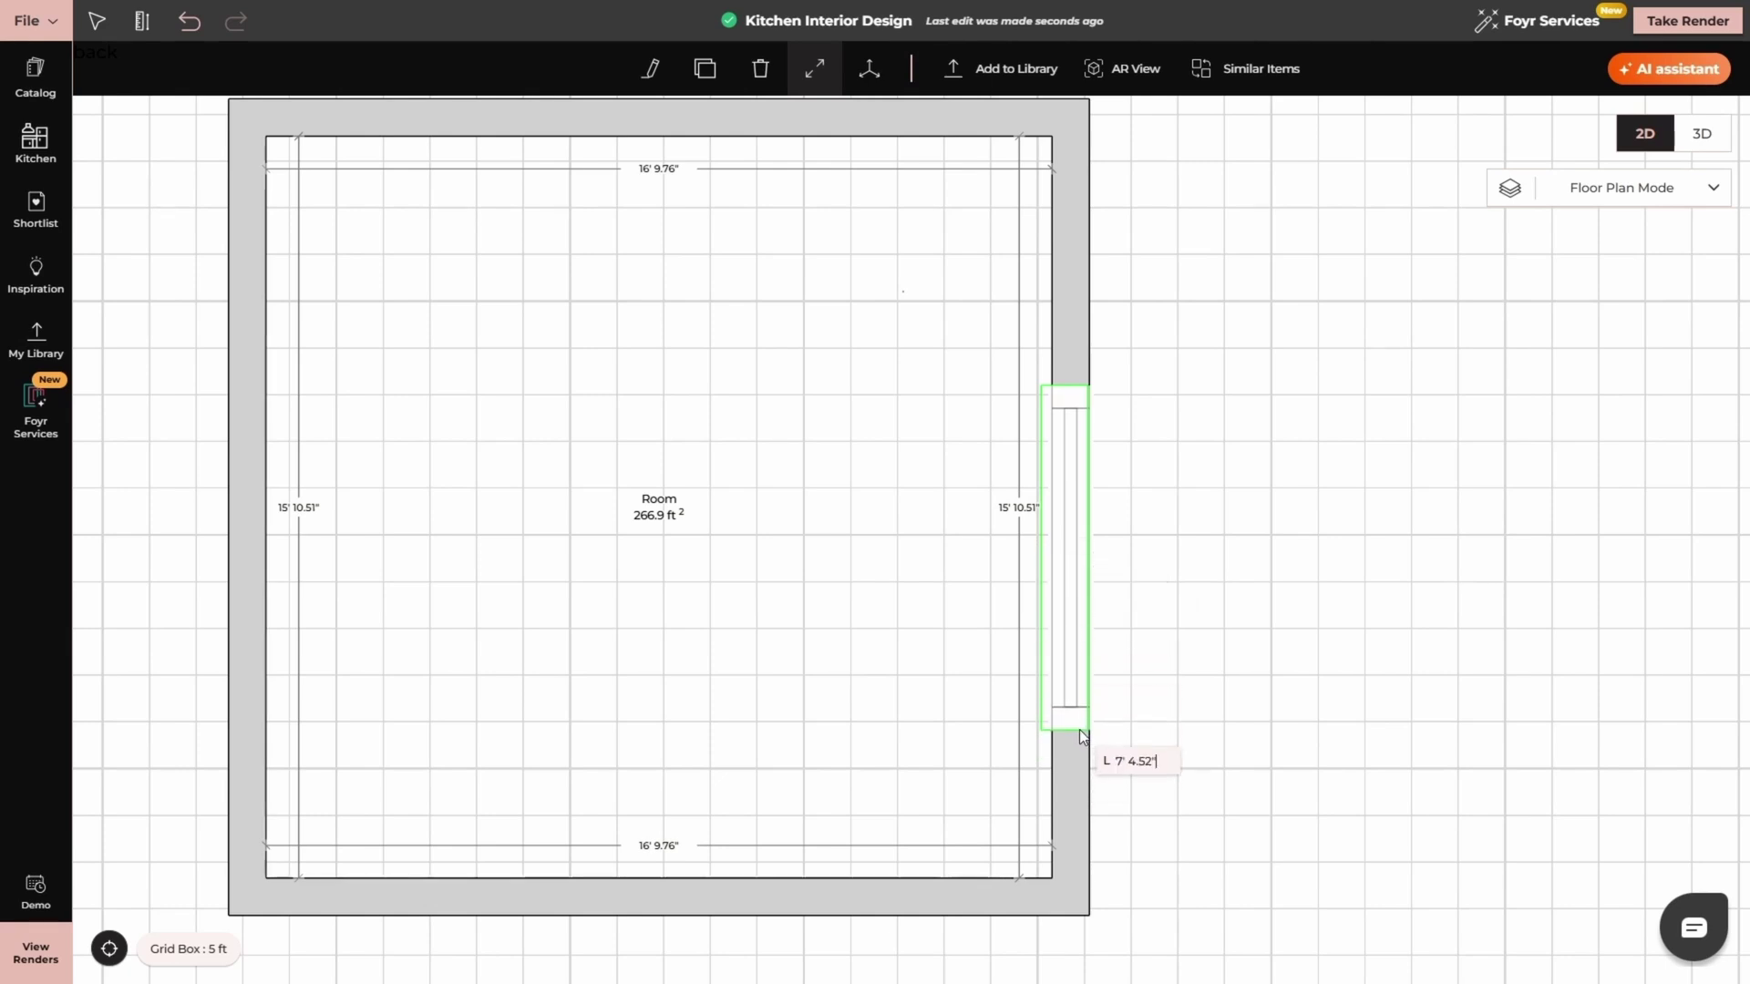
click(1079, 727)
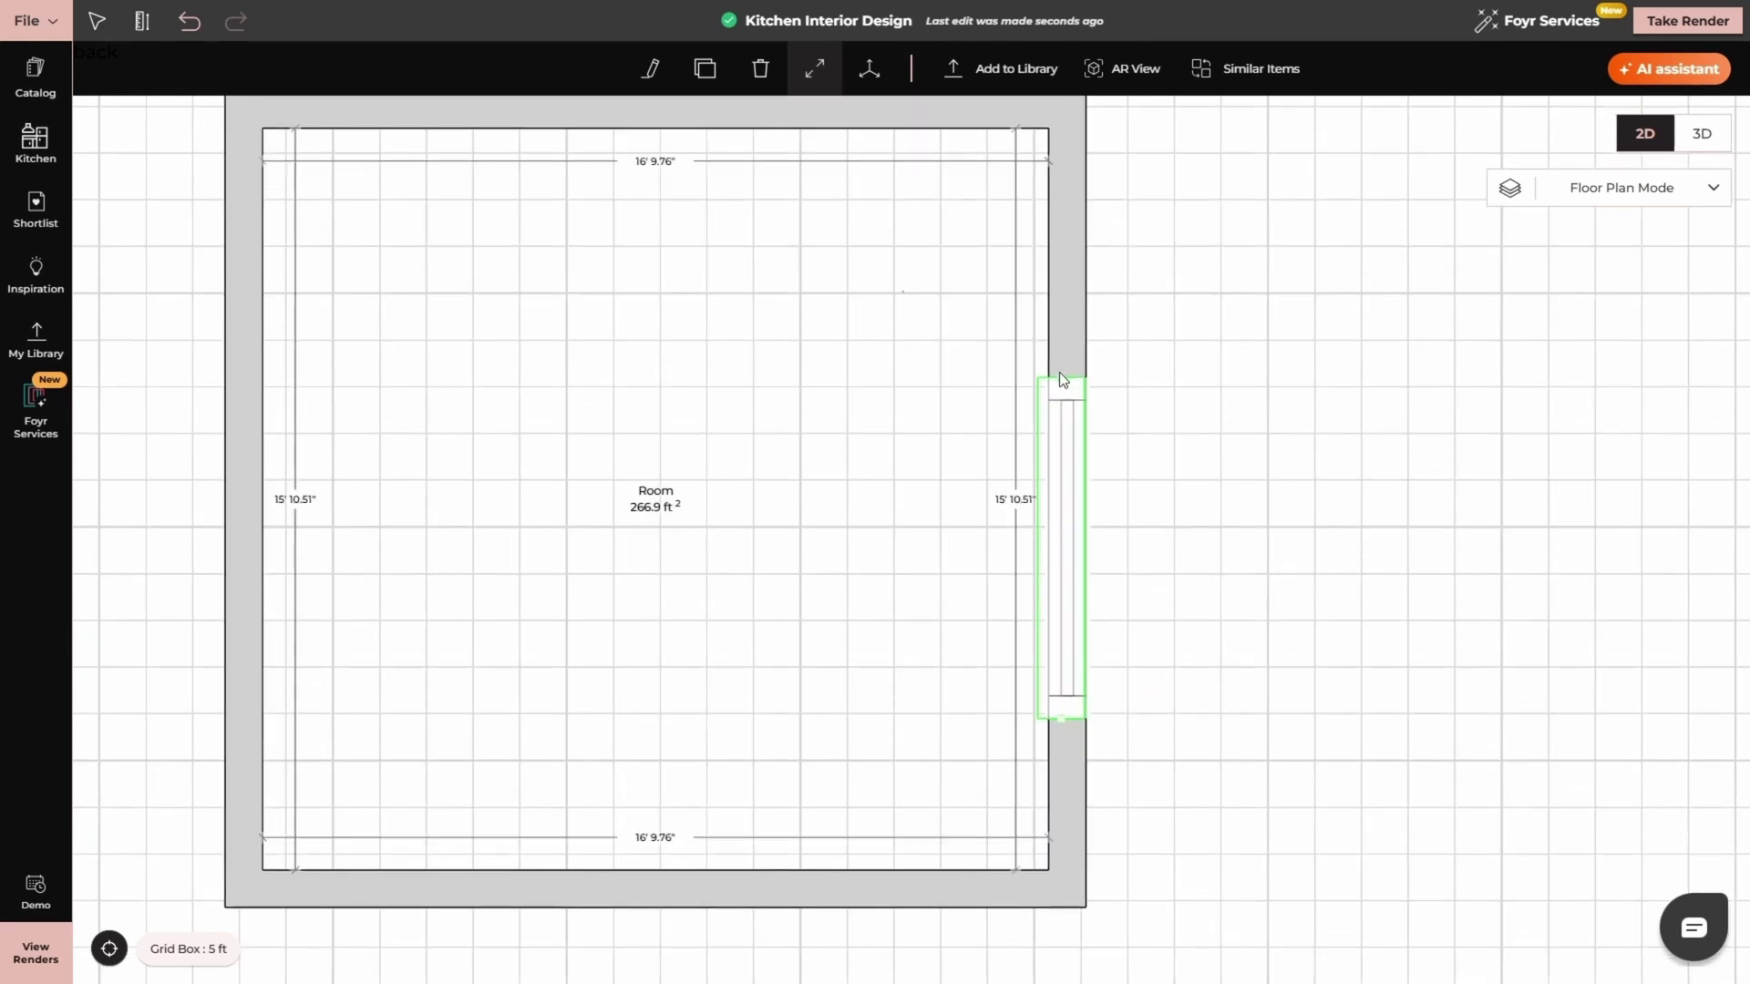
click(1059, 376)
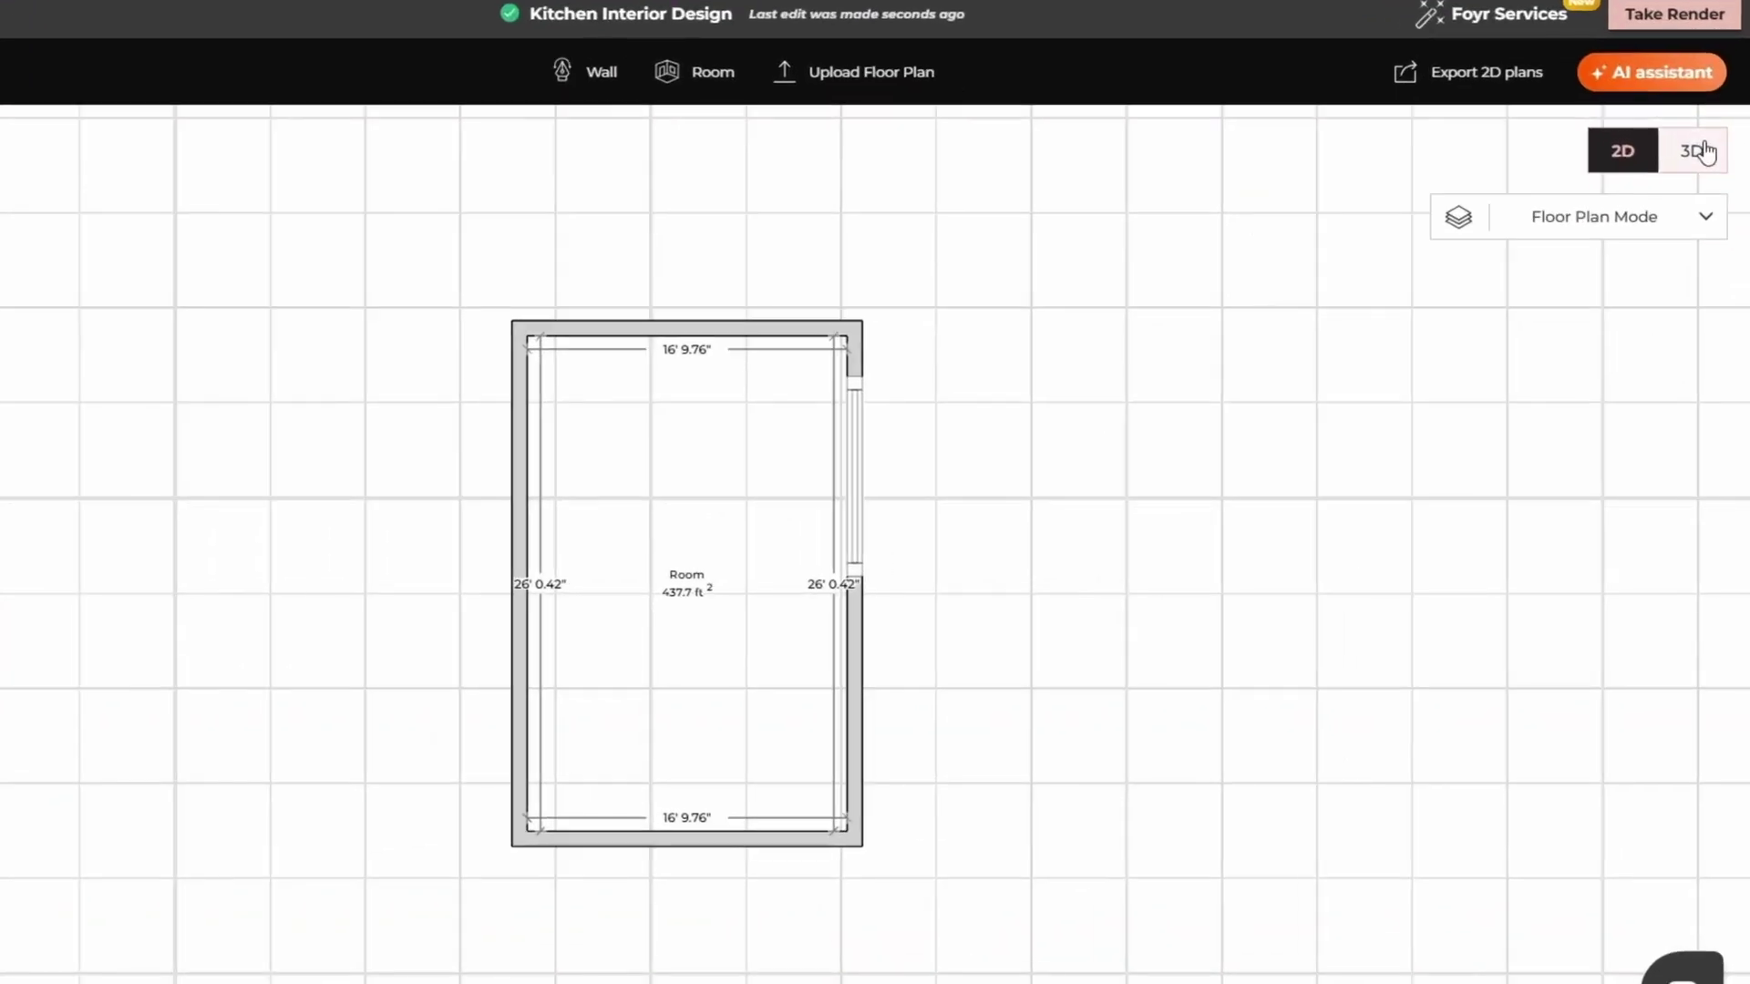
- In 3D view, enlarge the window by dragging its right, left, top and bottom edges
click(1704, 233)
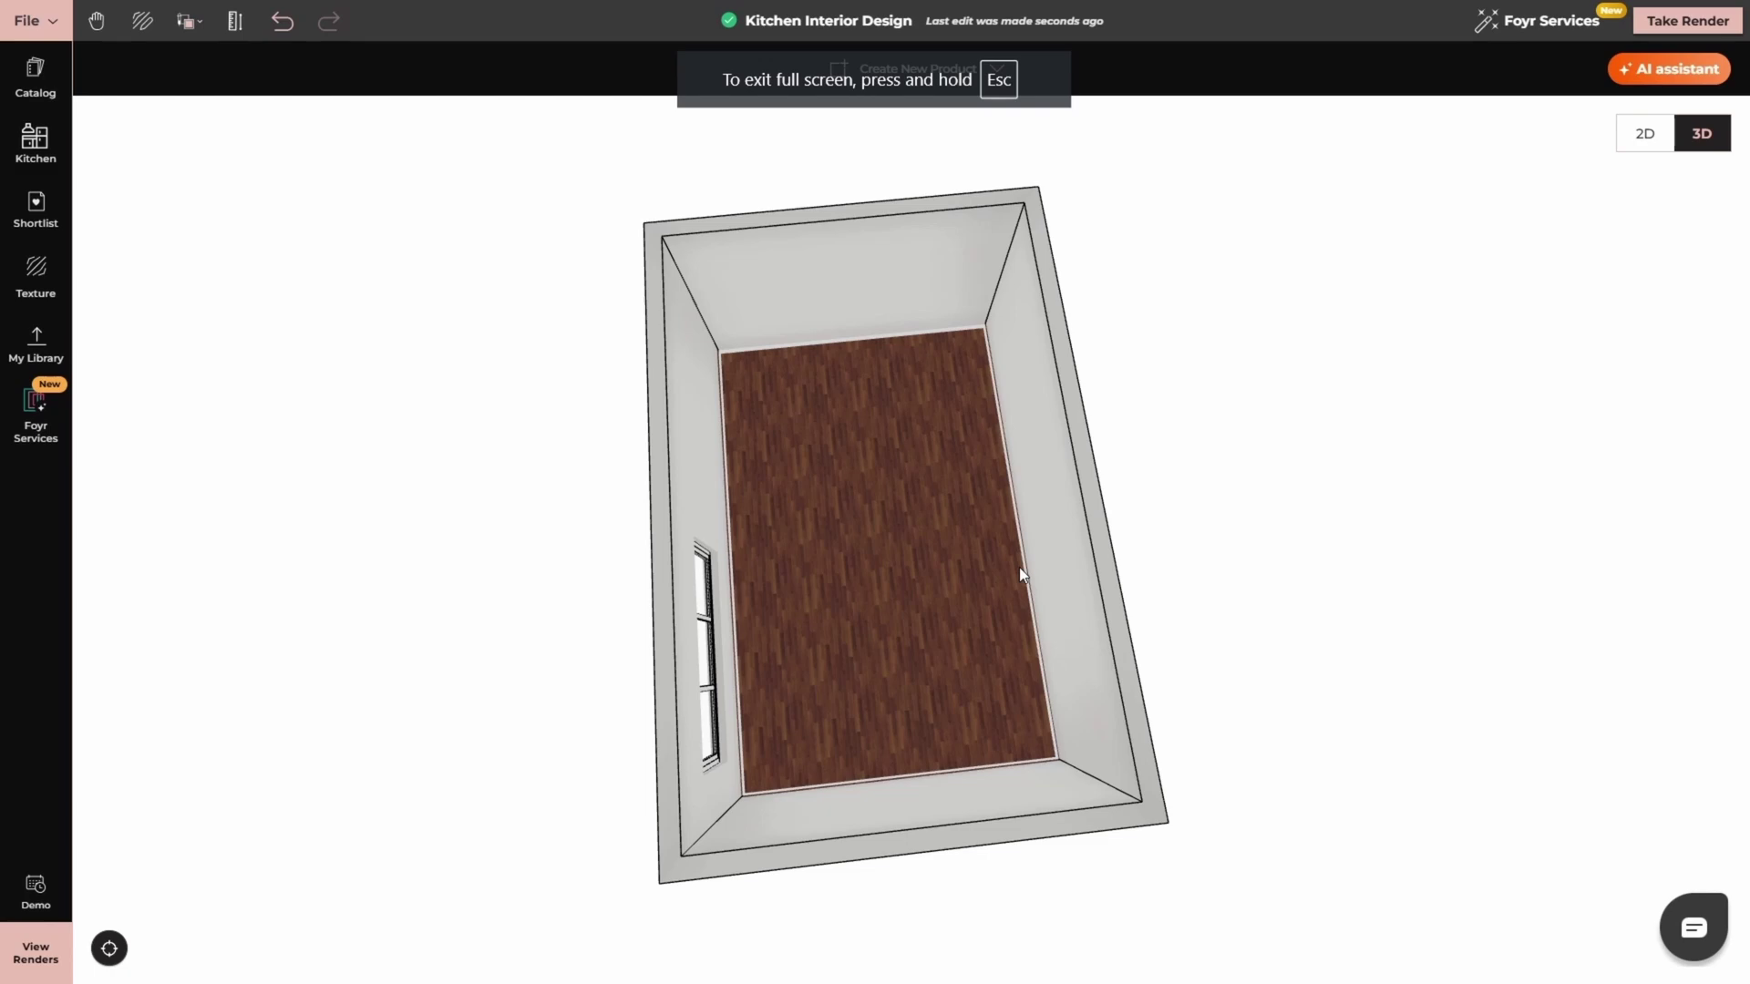
drag(939, 475, 644, 344)
click(877, 428)
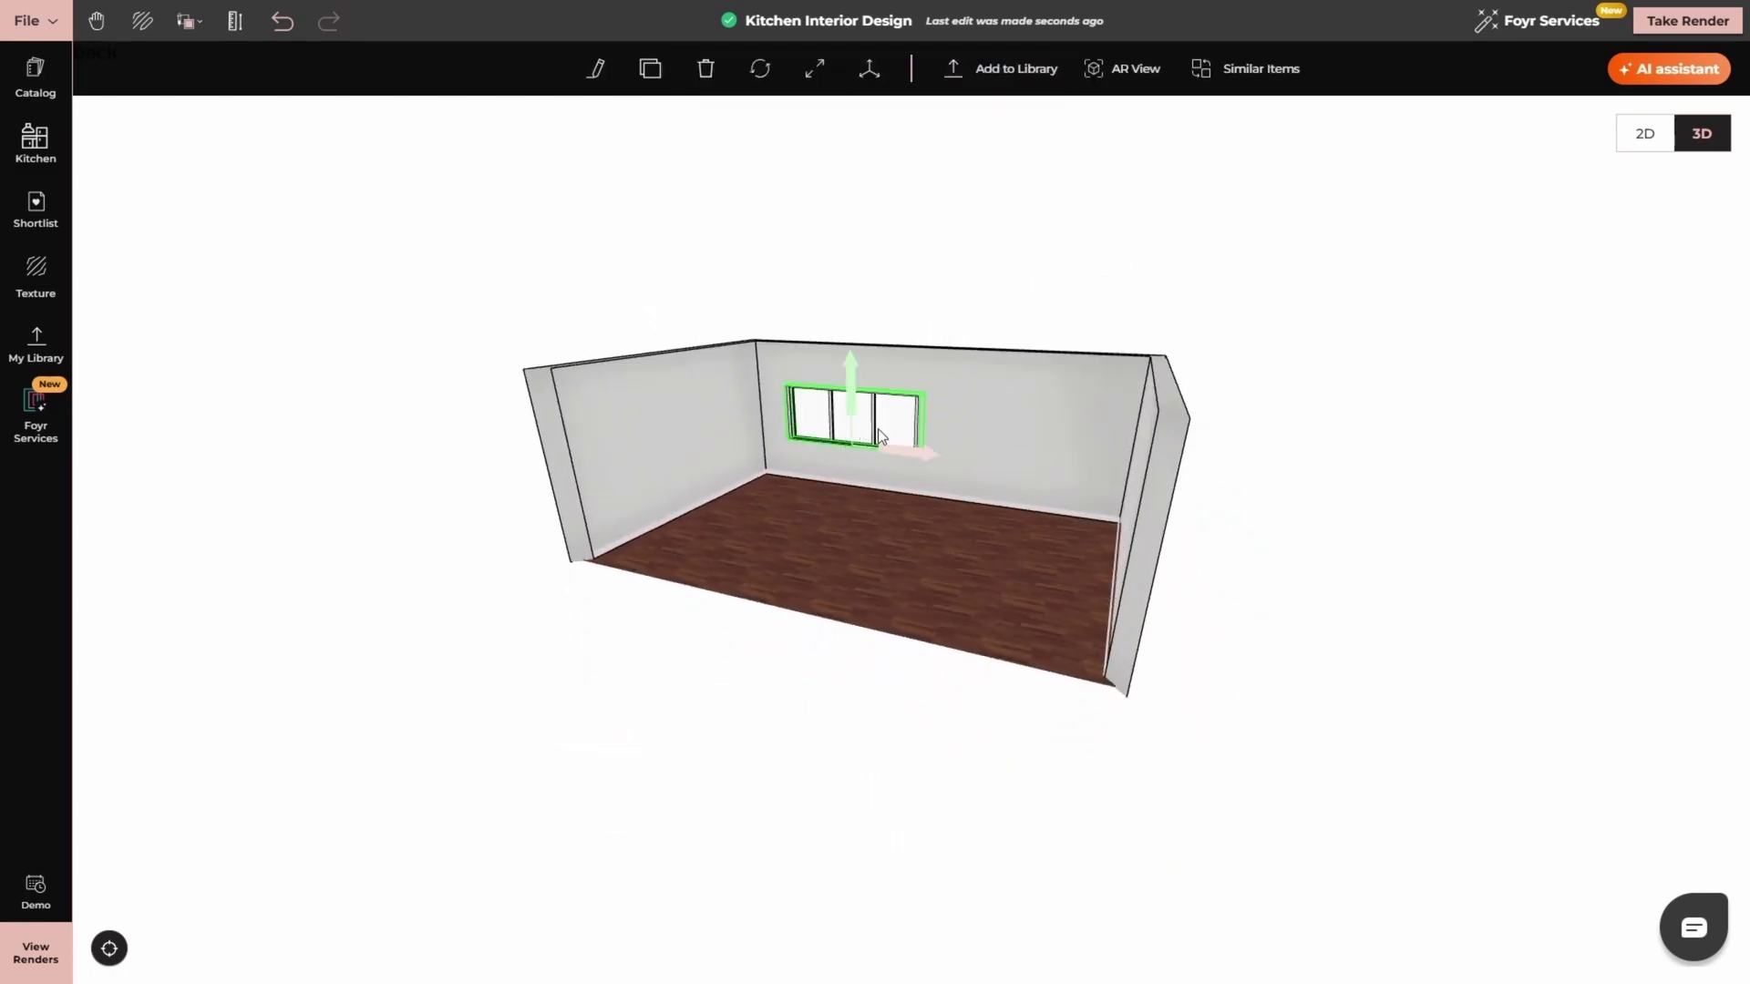
scroll(889, 425, up, 5)
scroll(893, 403, up, 3)
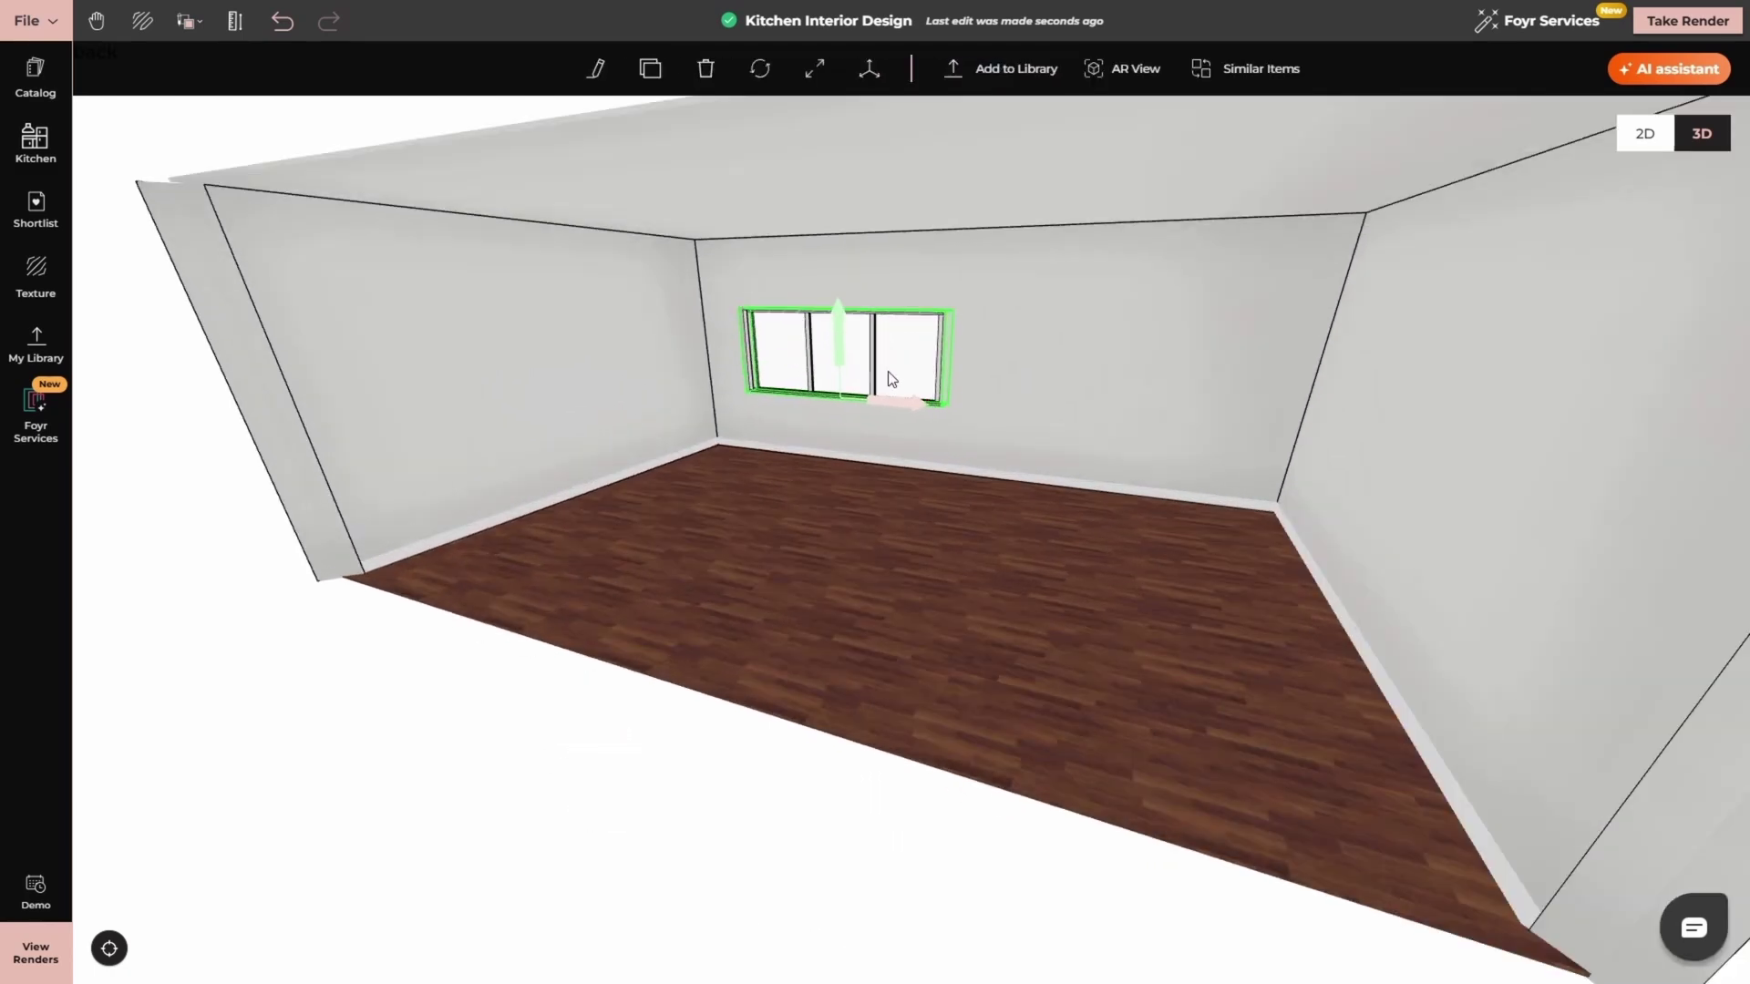
click(815, 68)
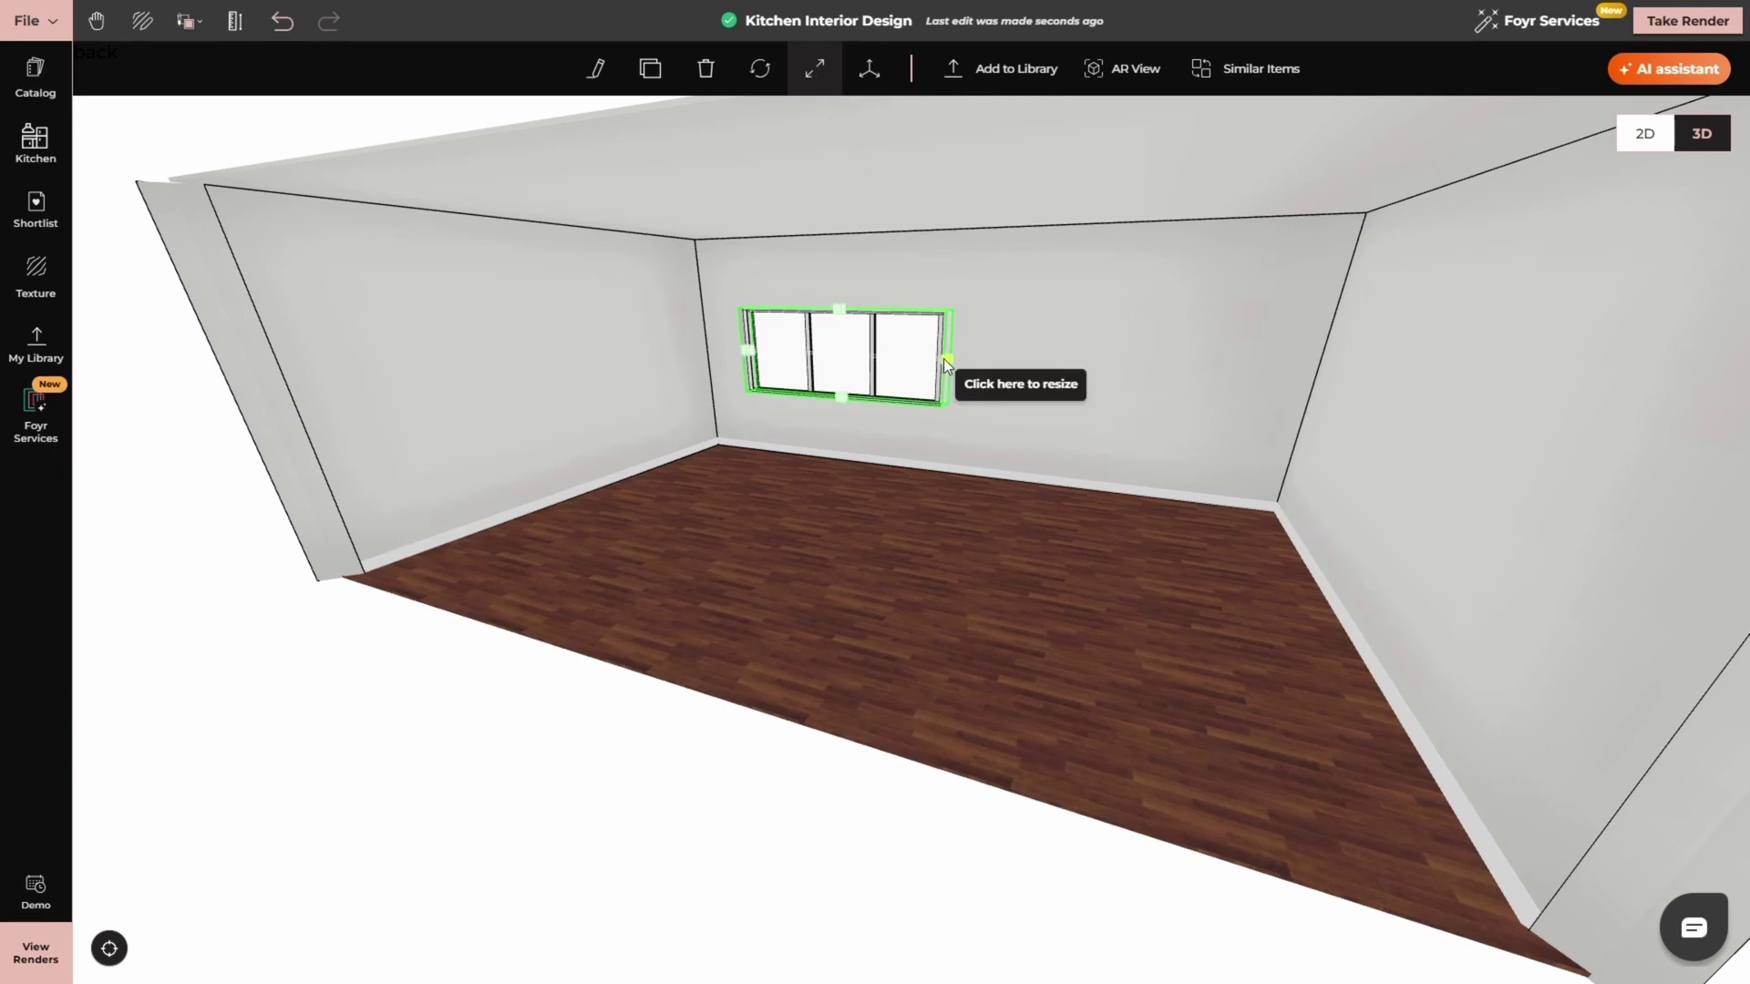
drag(943, 358, 1193, 371)
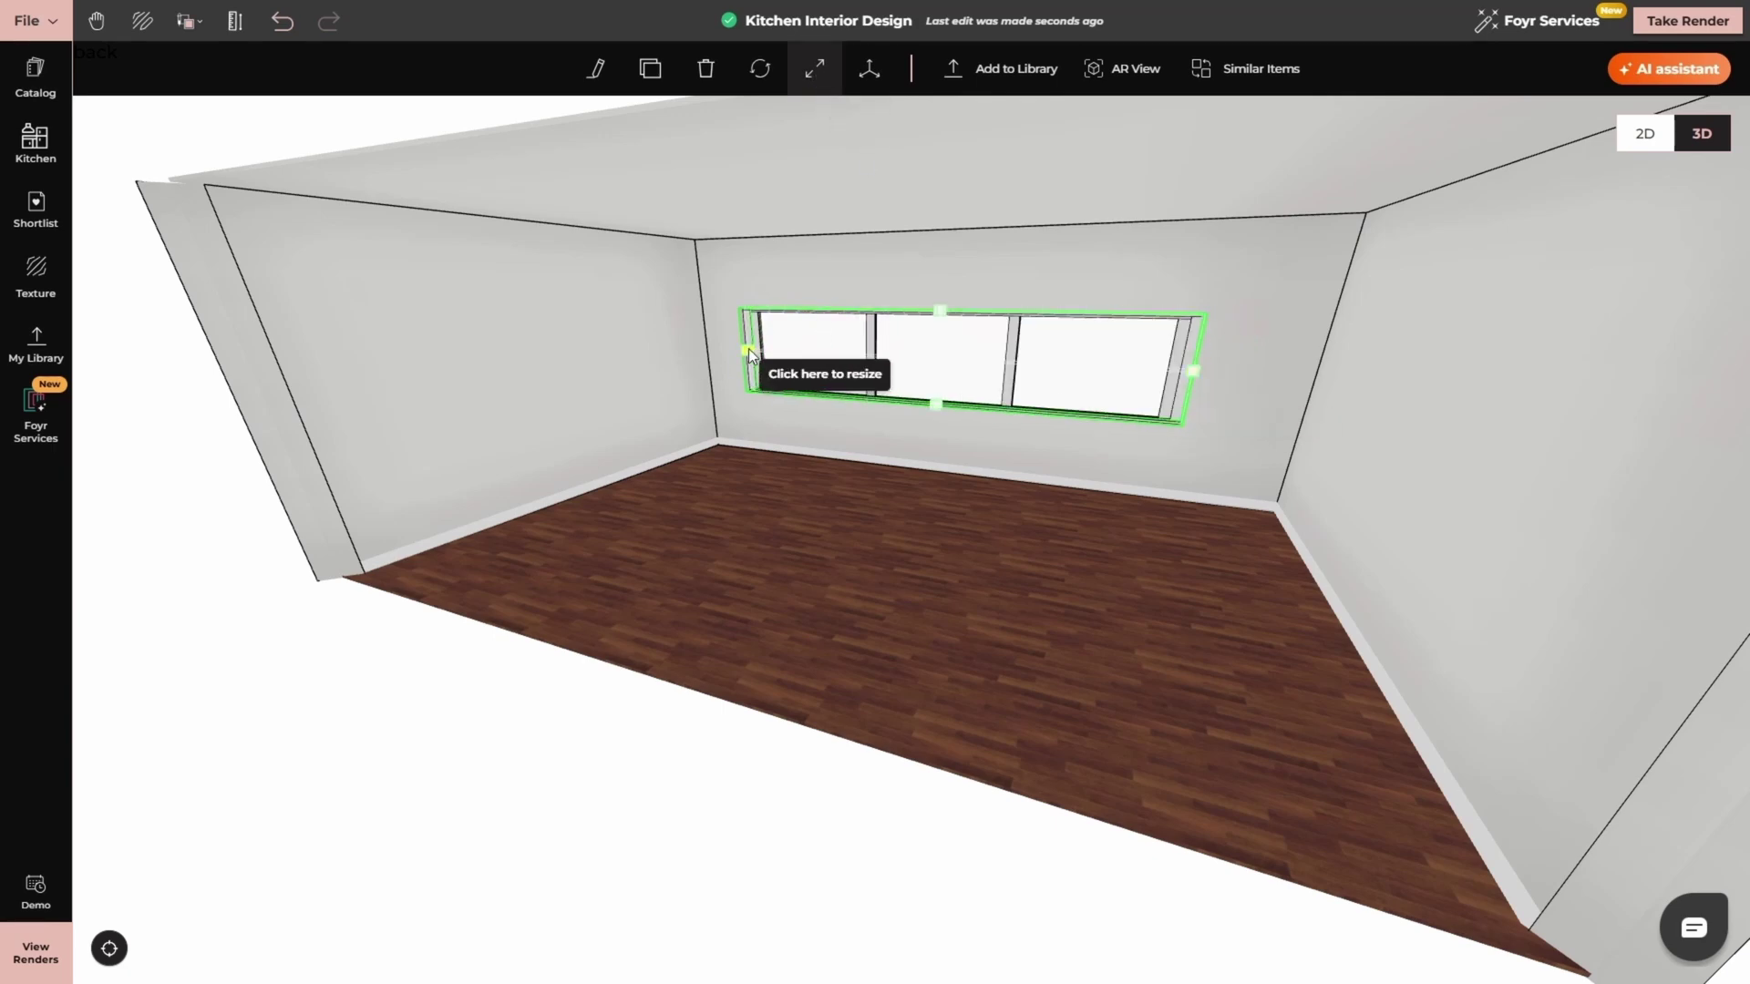
drag(749, 353, 824, 354)
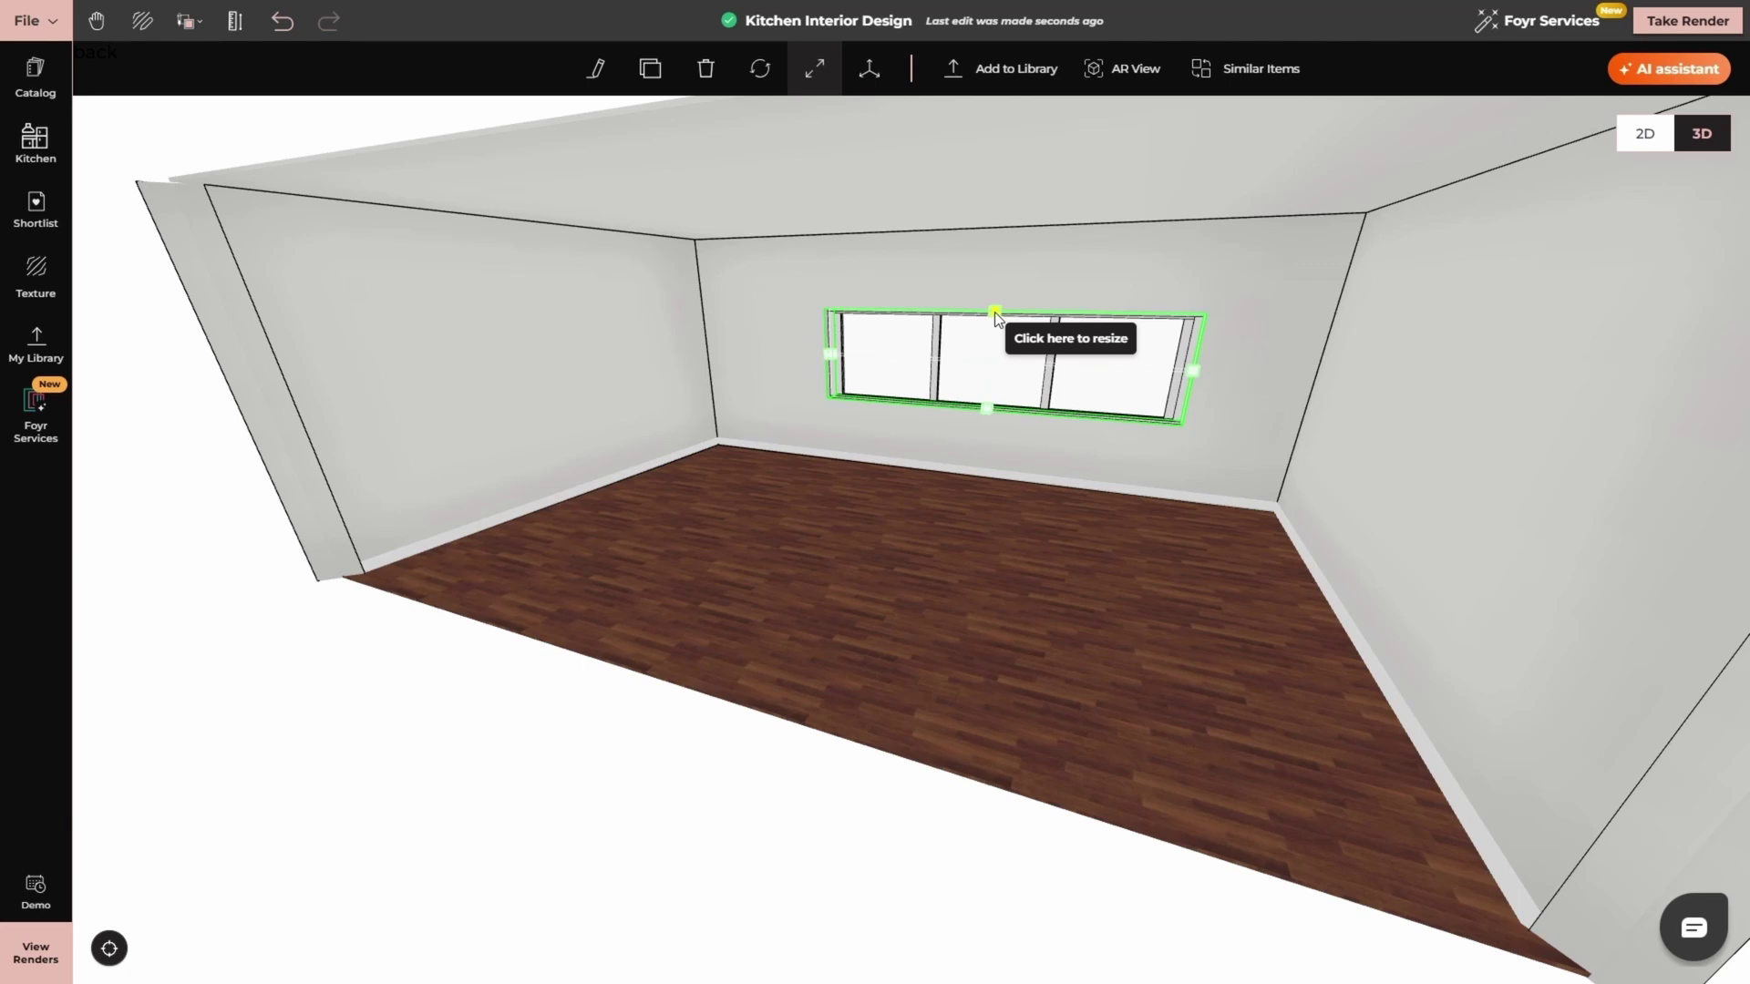
drag(995, 313, 993, 265)
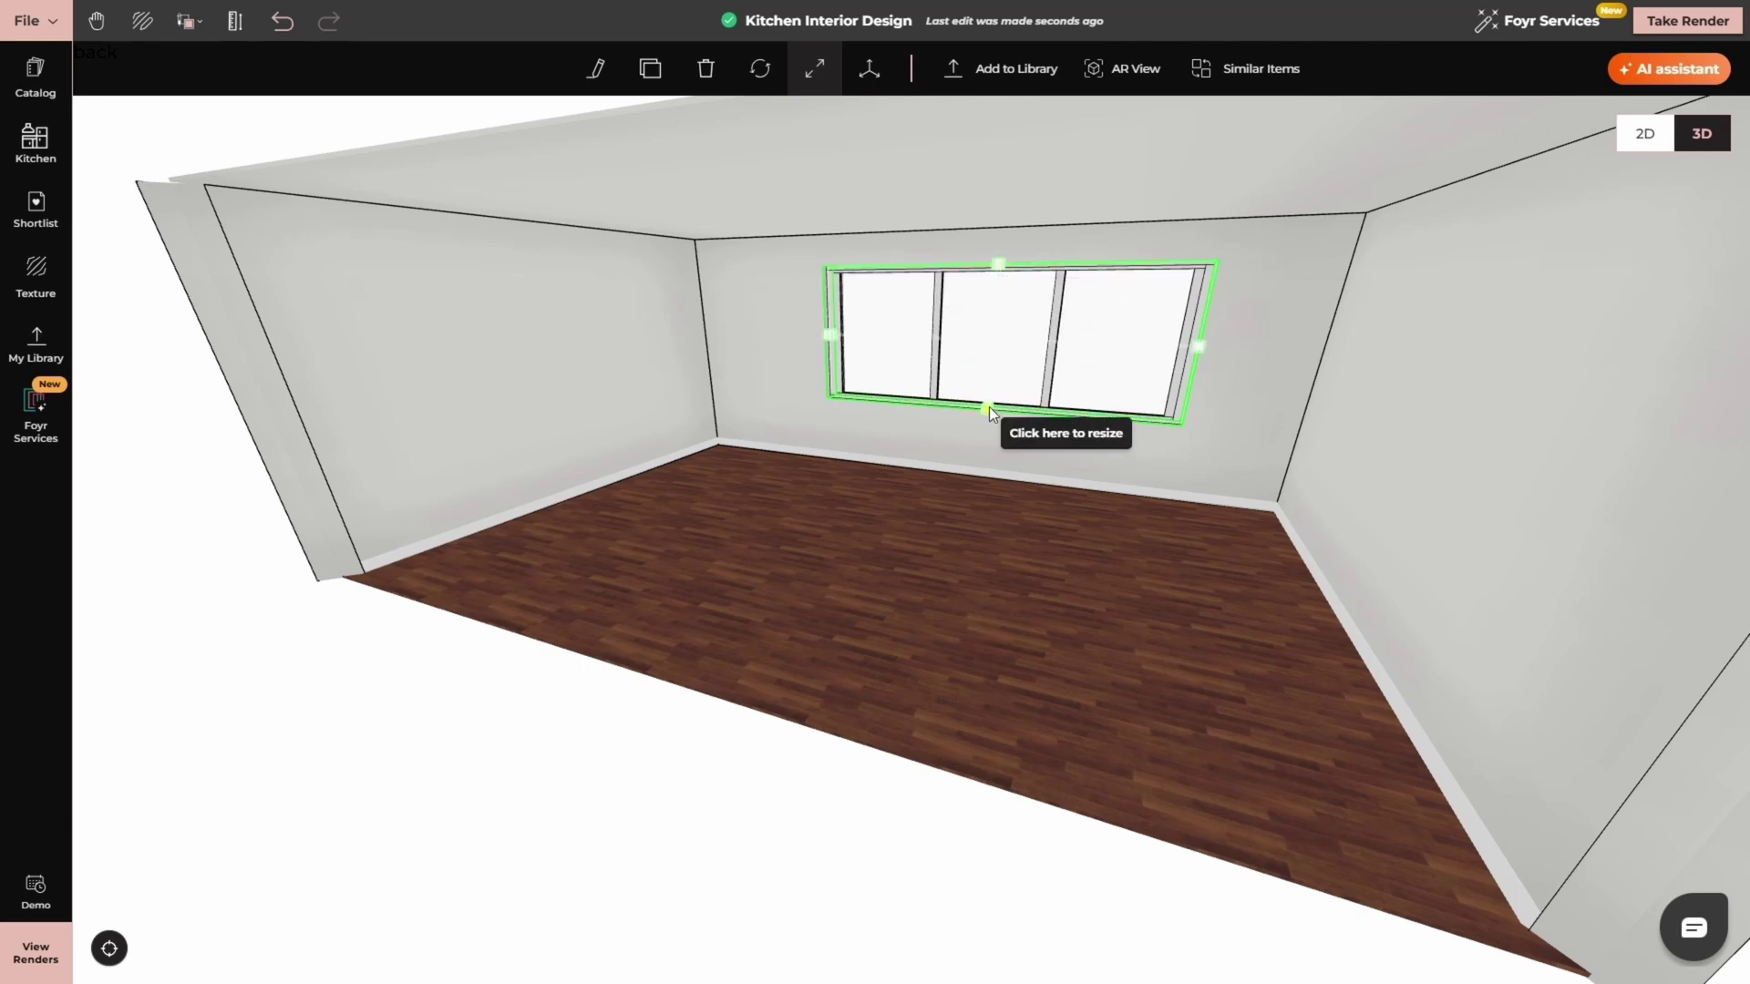
drag(988, 407, 991, 473)
click(1124, 649)
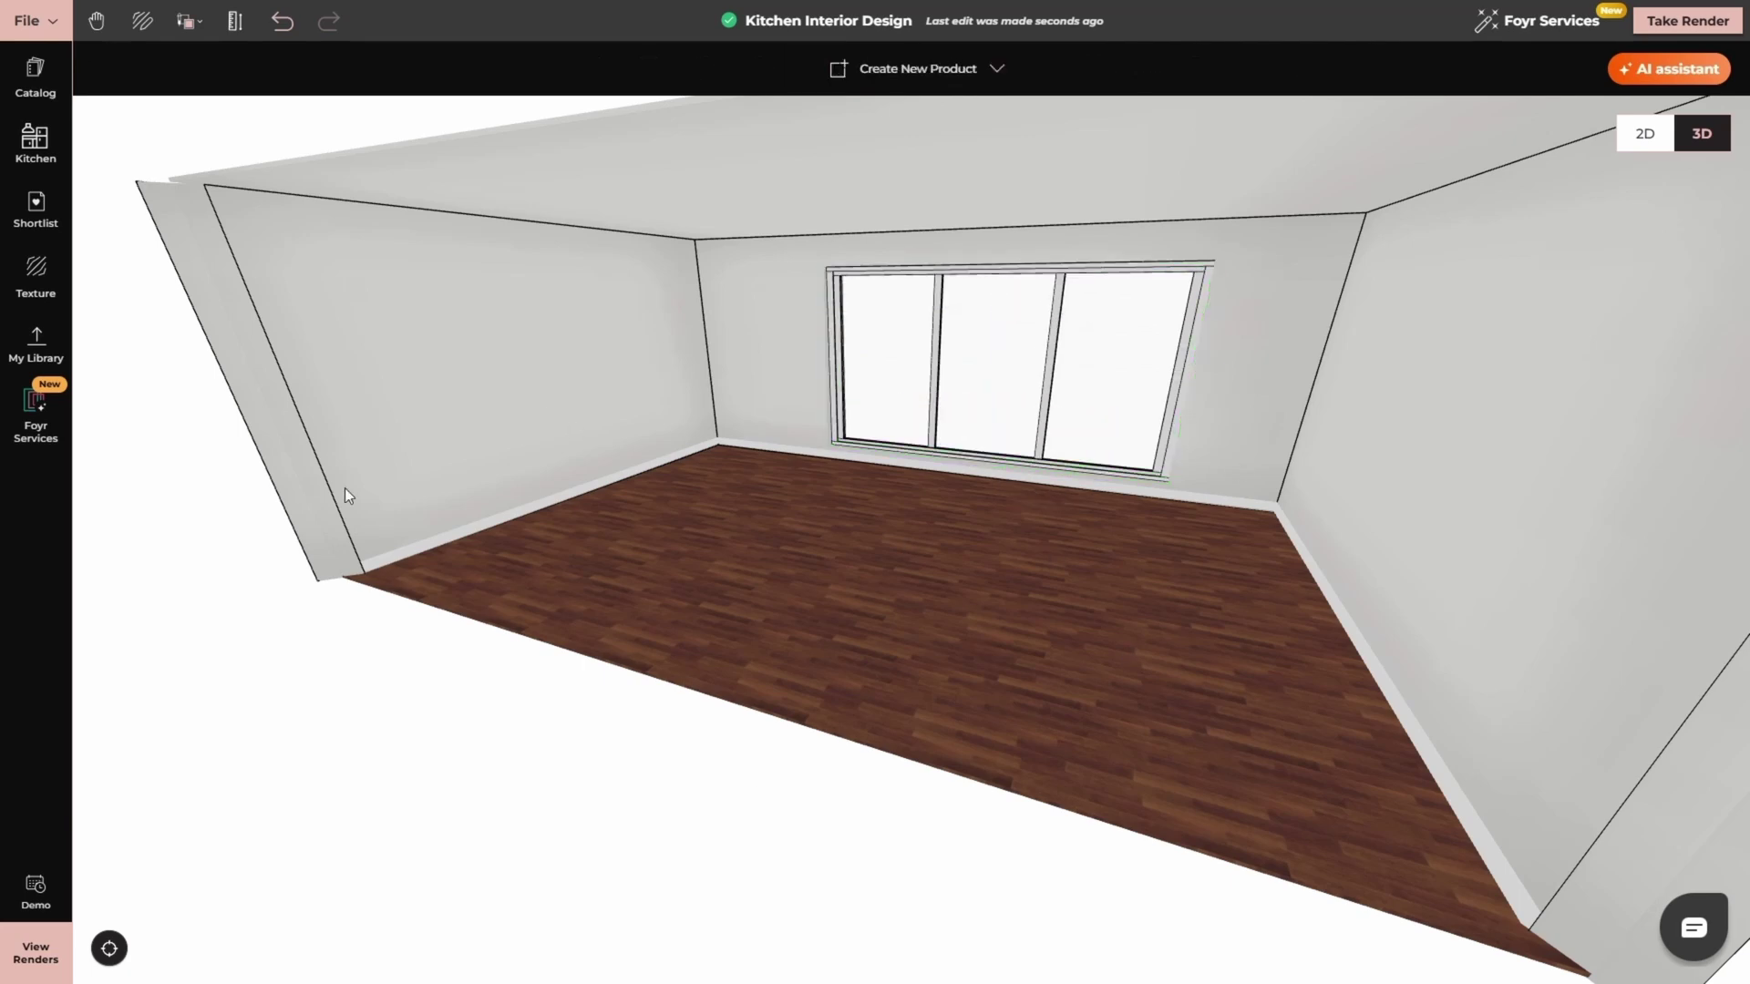
double_click(731, 478)
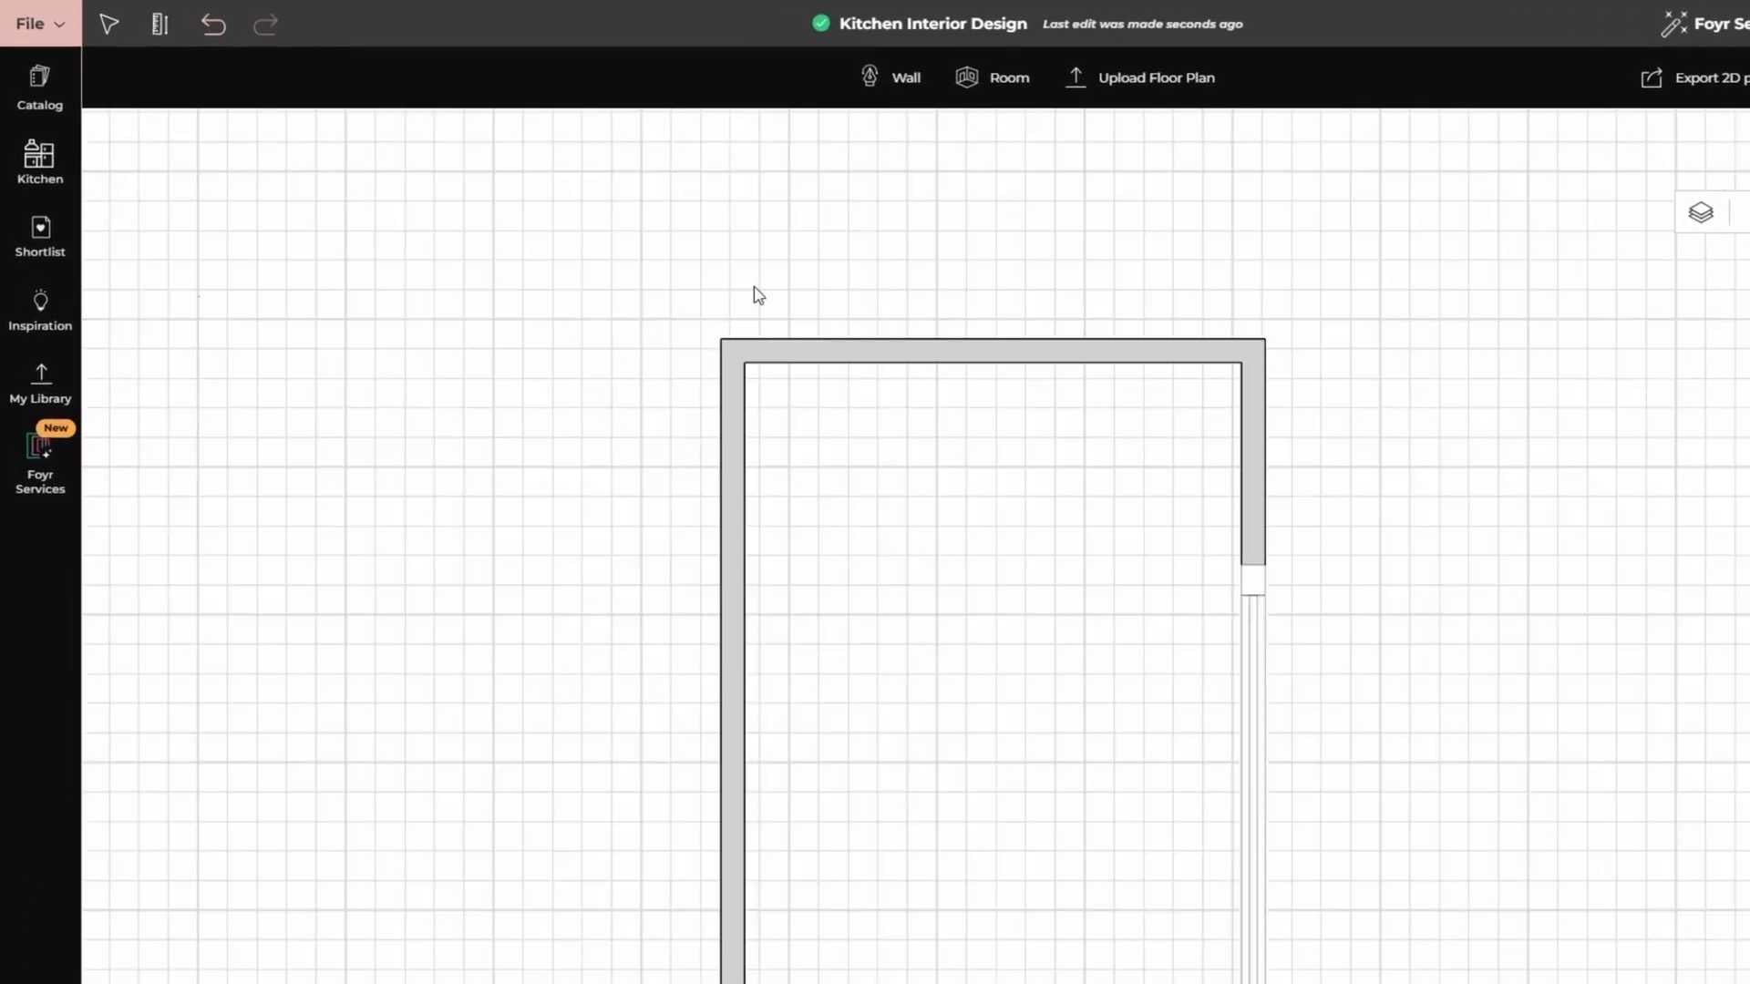
- Switch to the 2D floor plan and browse the Shortlist
click(35, 207)
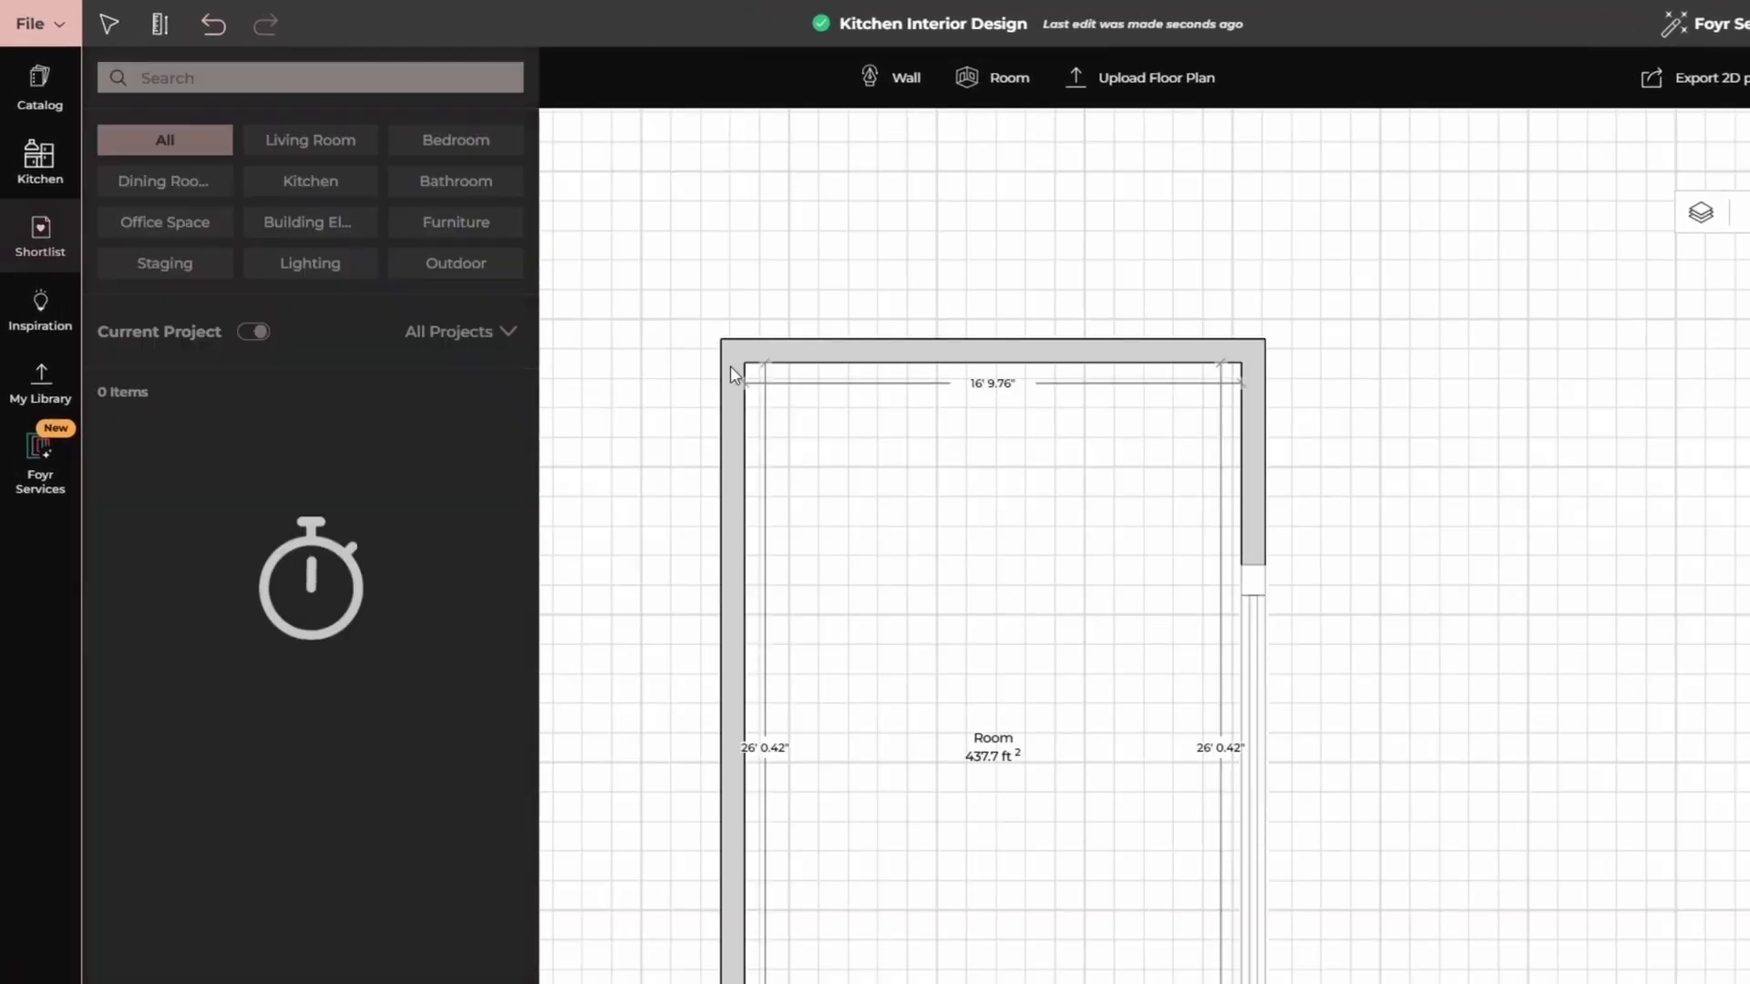
scroll(389, 923, down, 9)
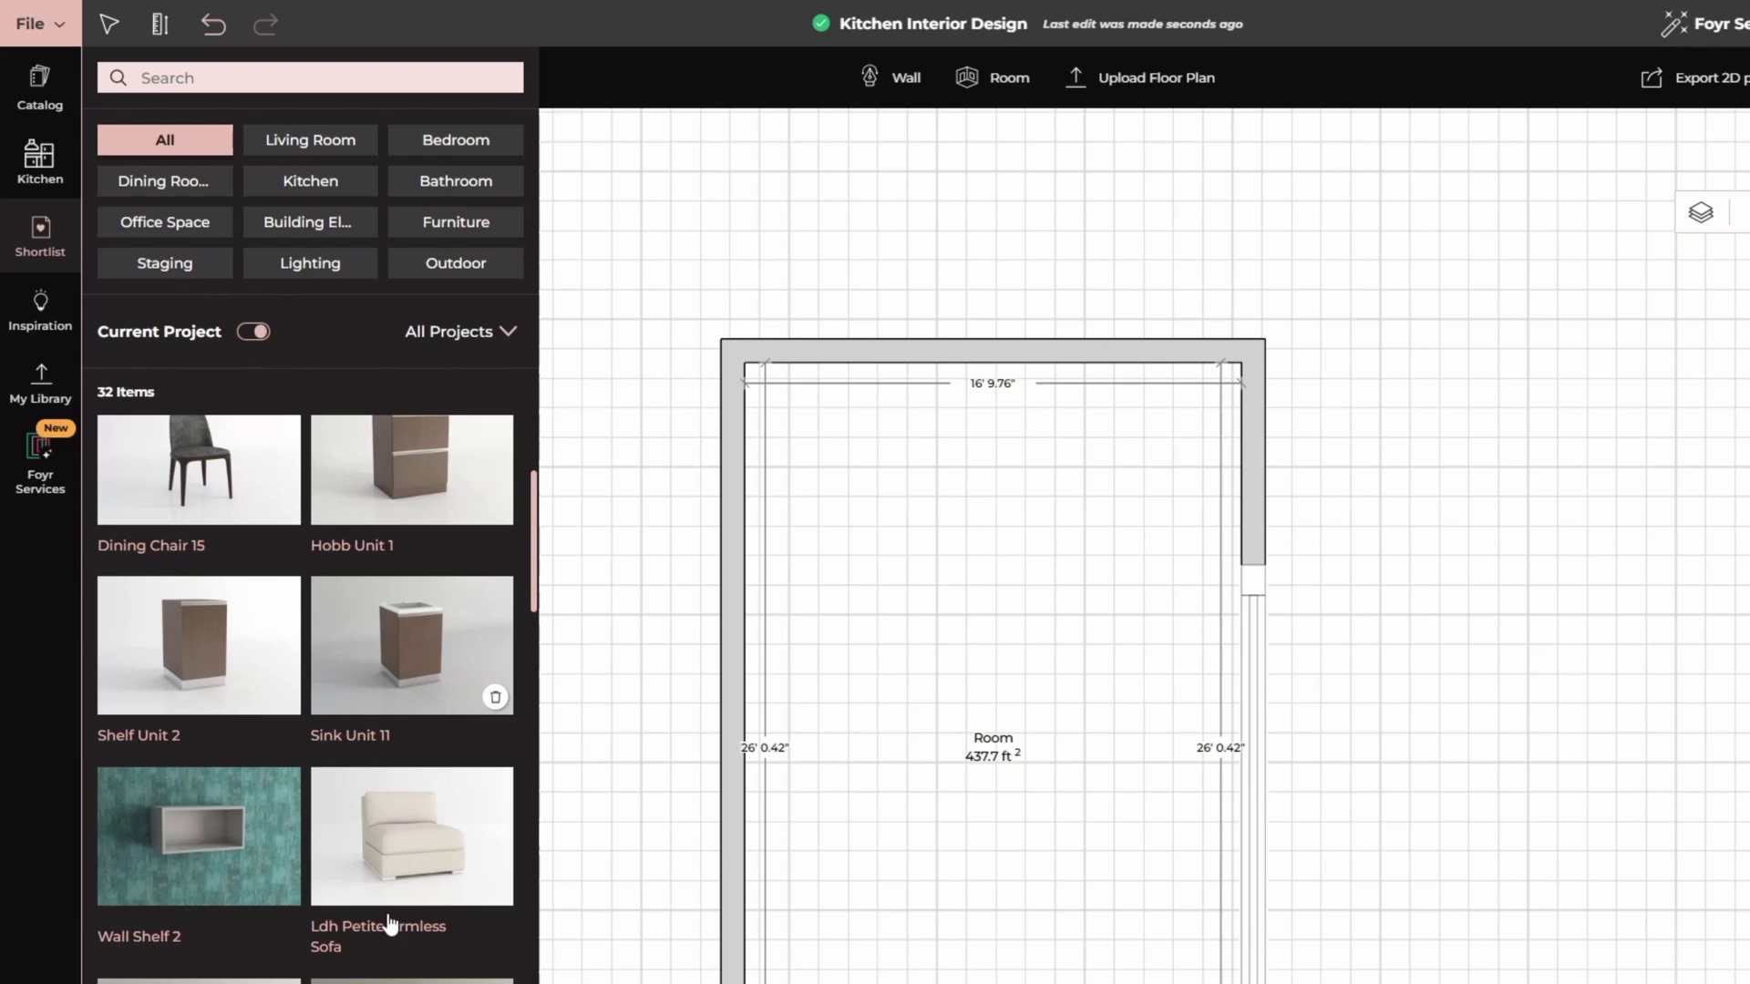
scroll(414, 859, down, 10)
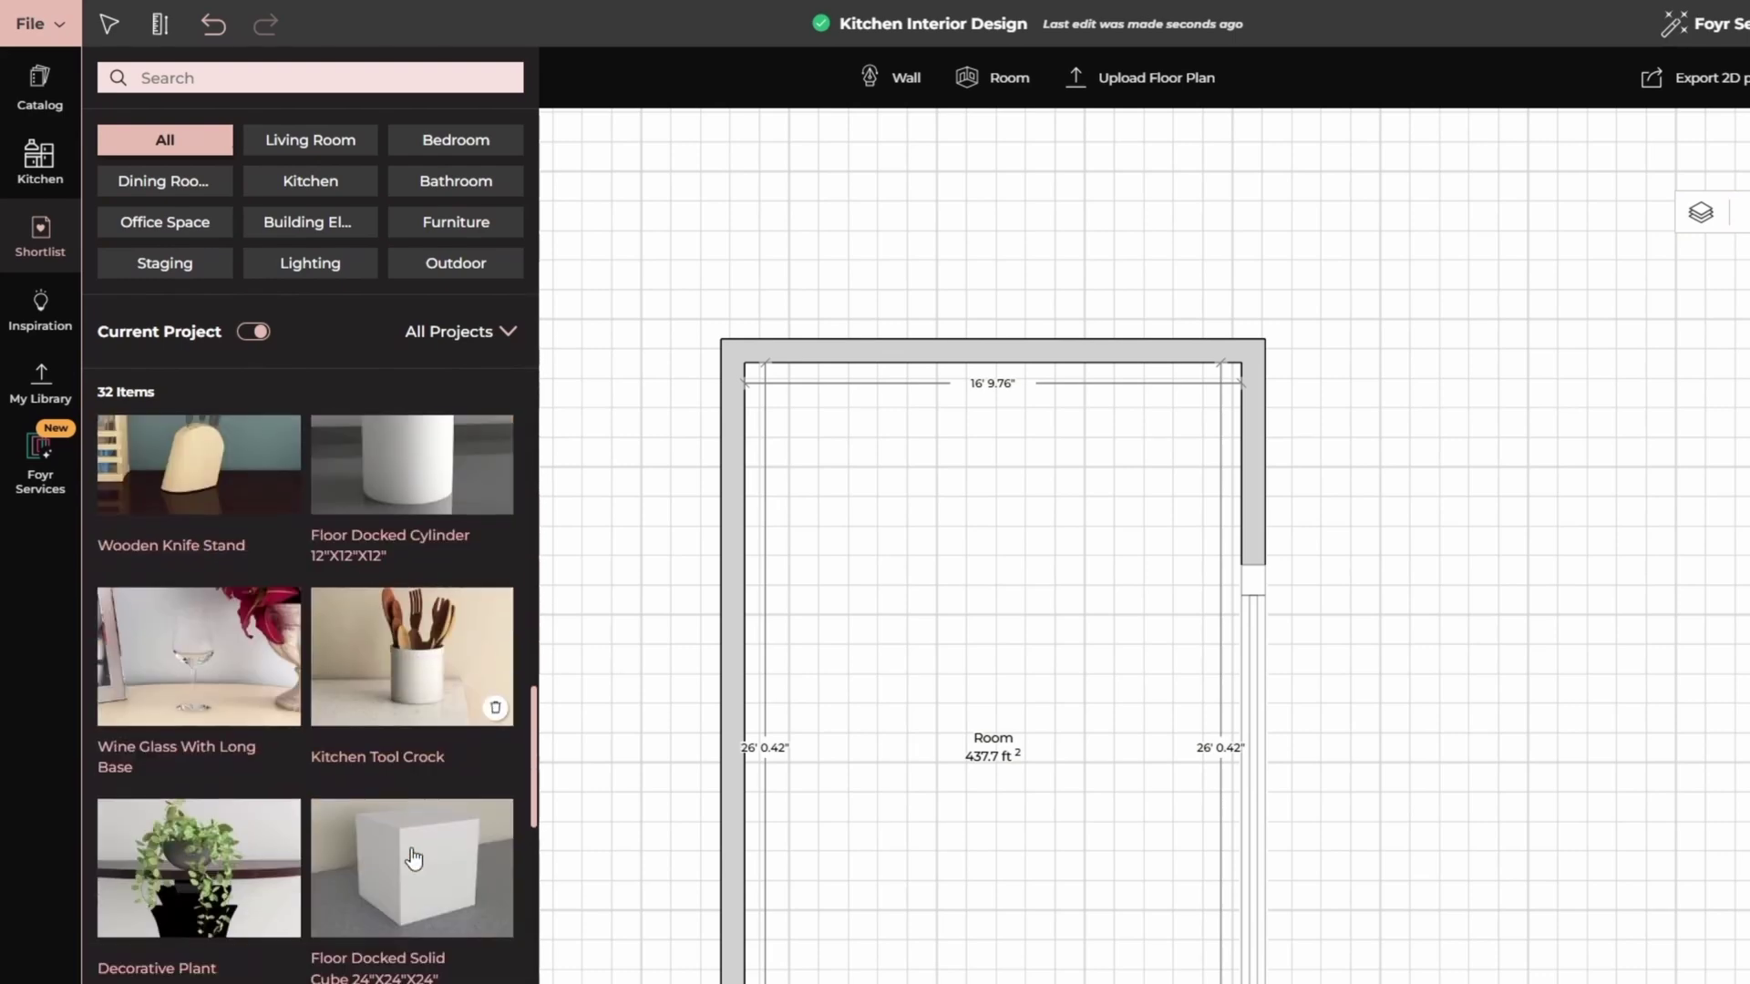
scroll(398, 796, up, 10)
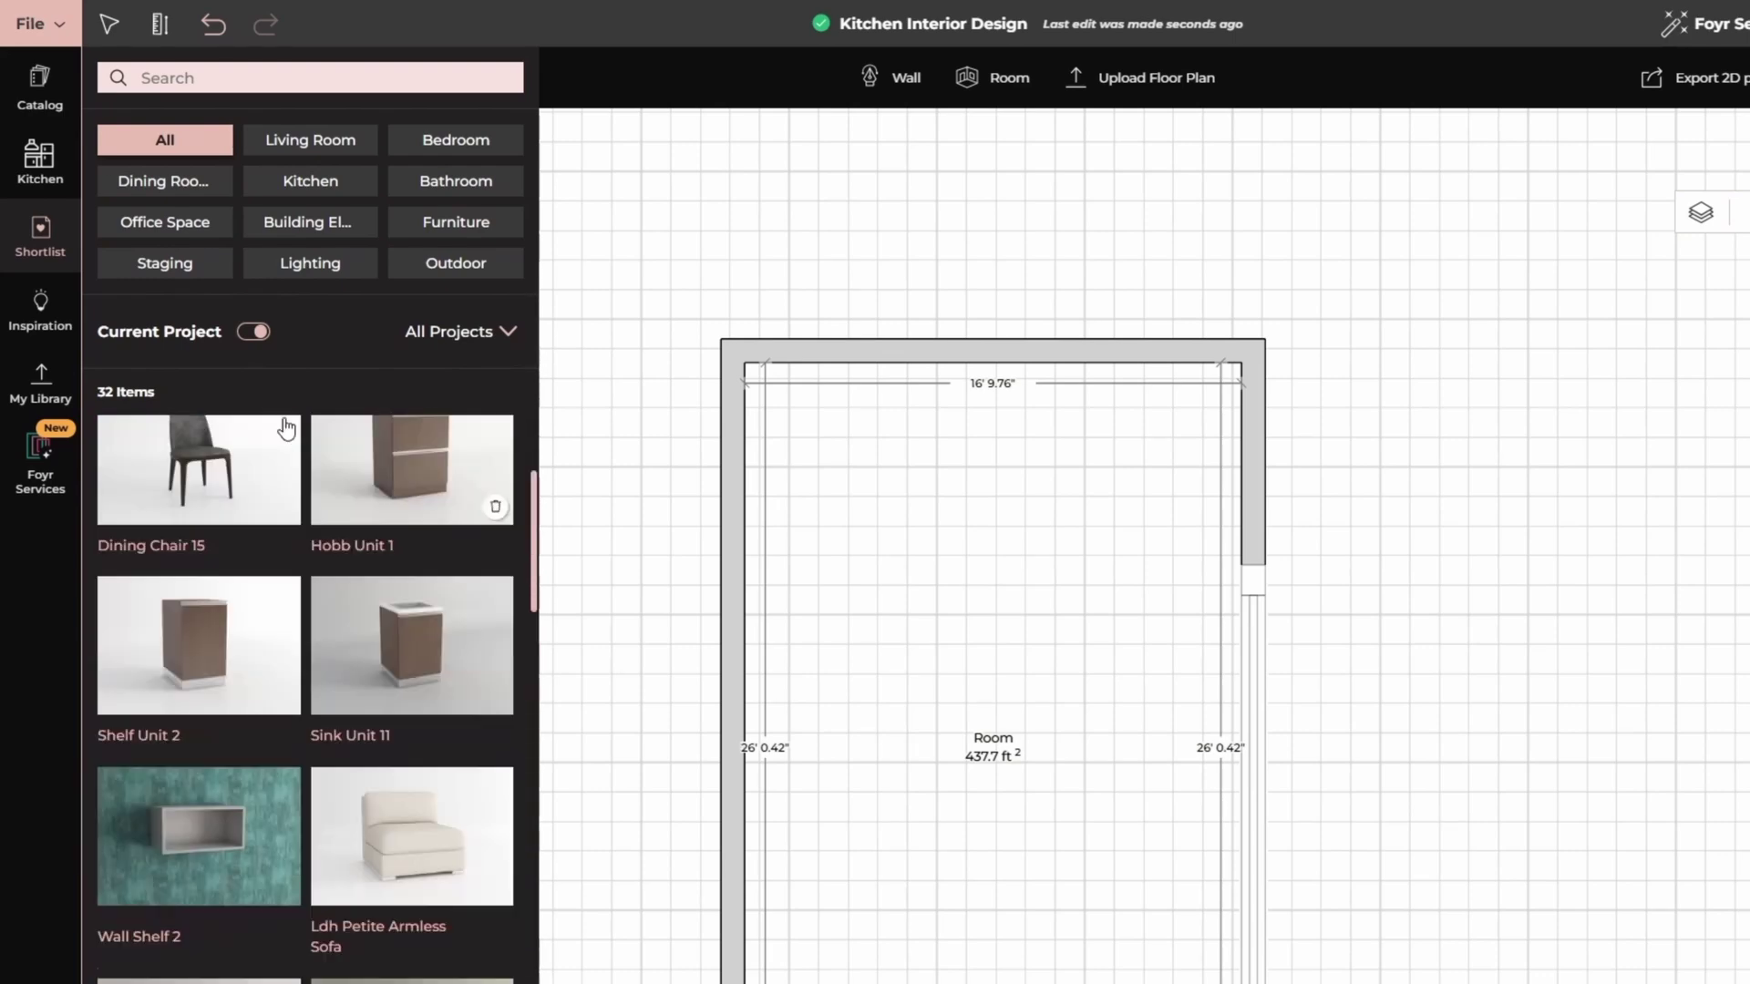
- Search the product Catalog for 'kitc' and scroll the results
click(39, 87)
click(298, 81)
text(kitc)
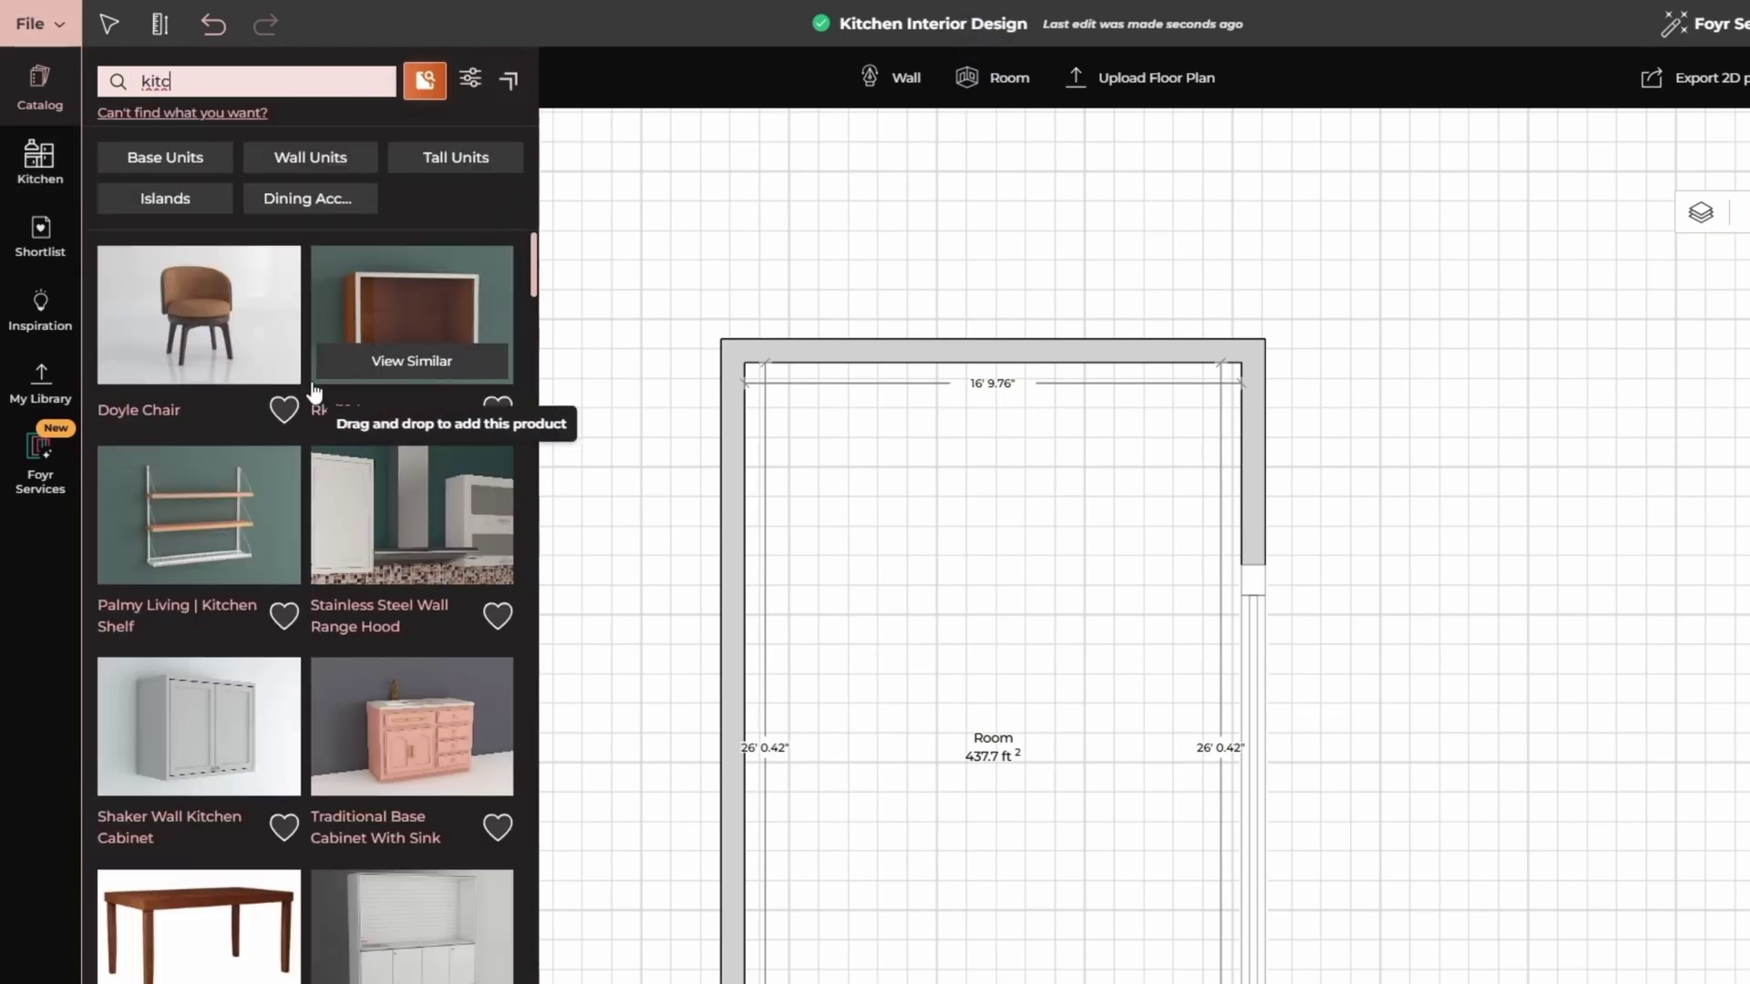
scroll(314, 411, down, 4)
scroll(433, 679, down, 10)
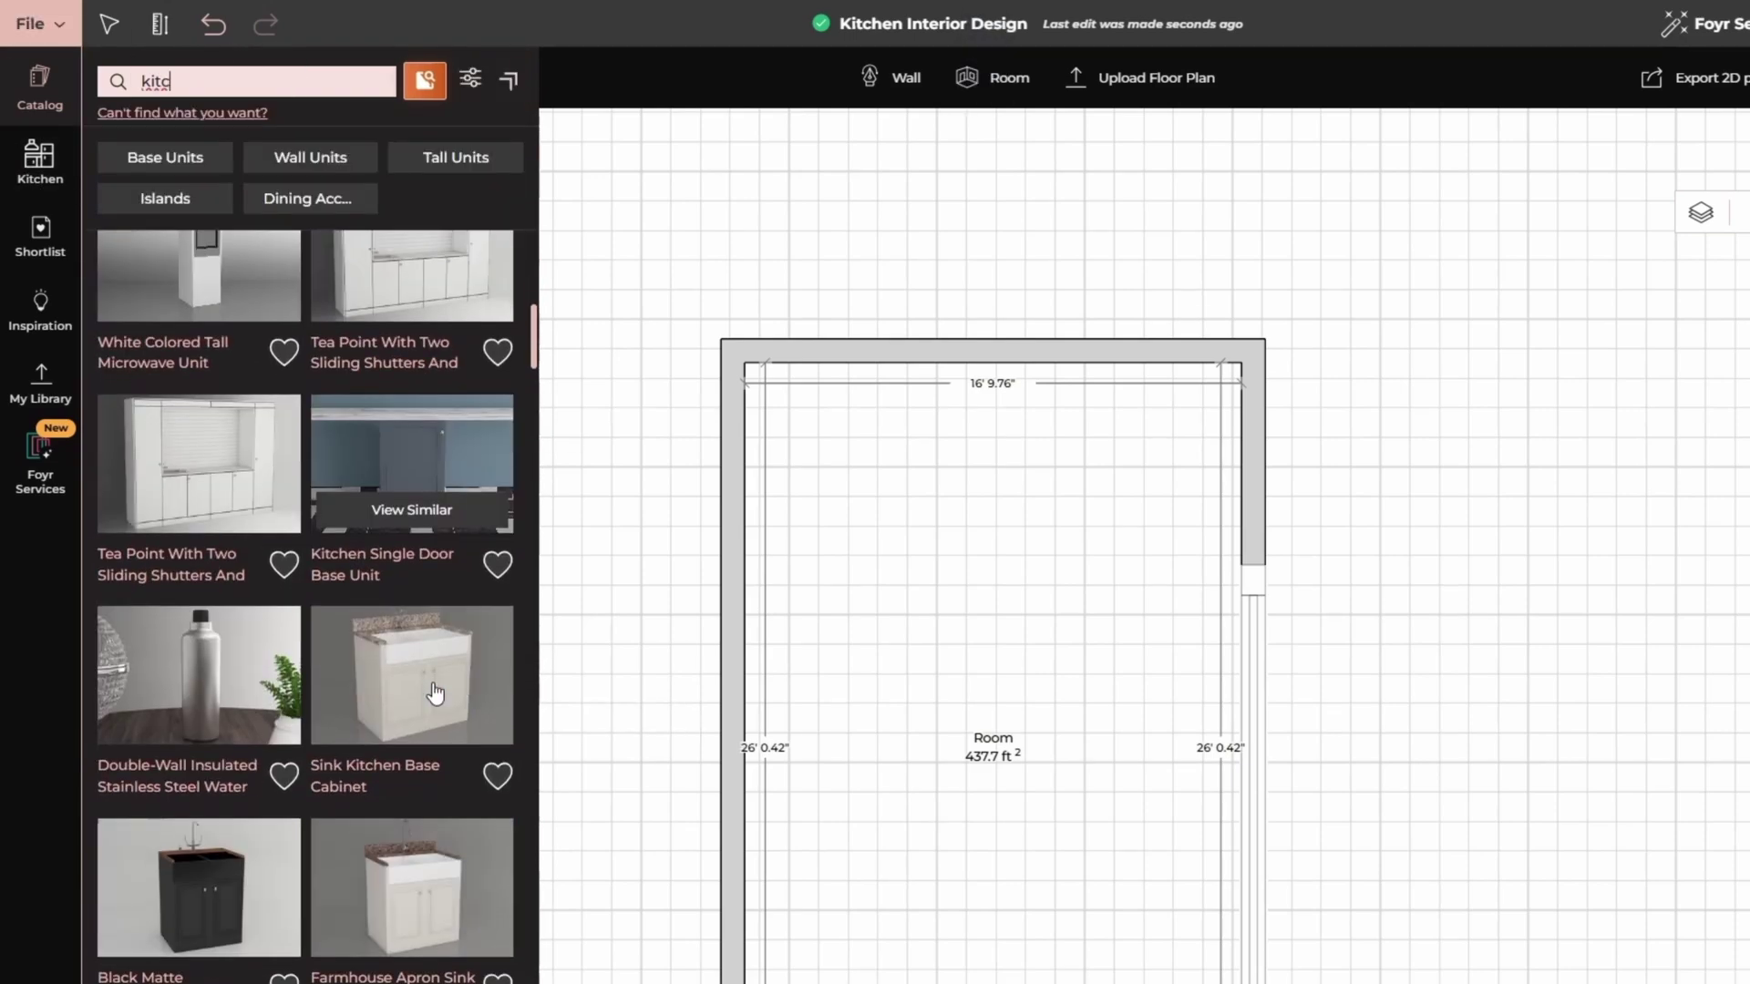
scroll(395, 665, down, 5)
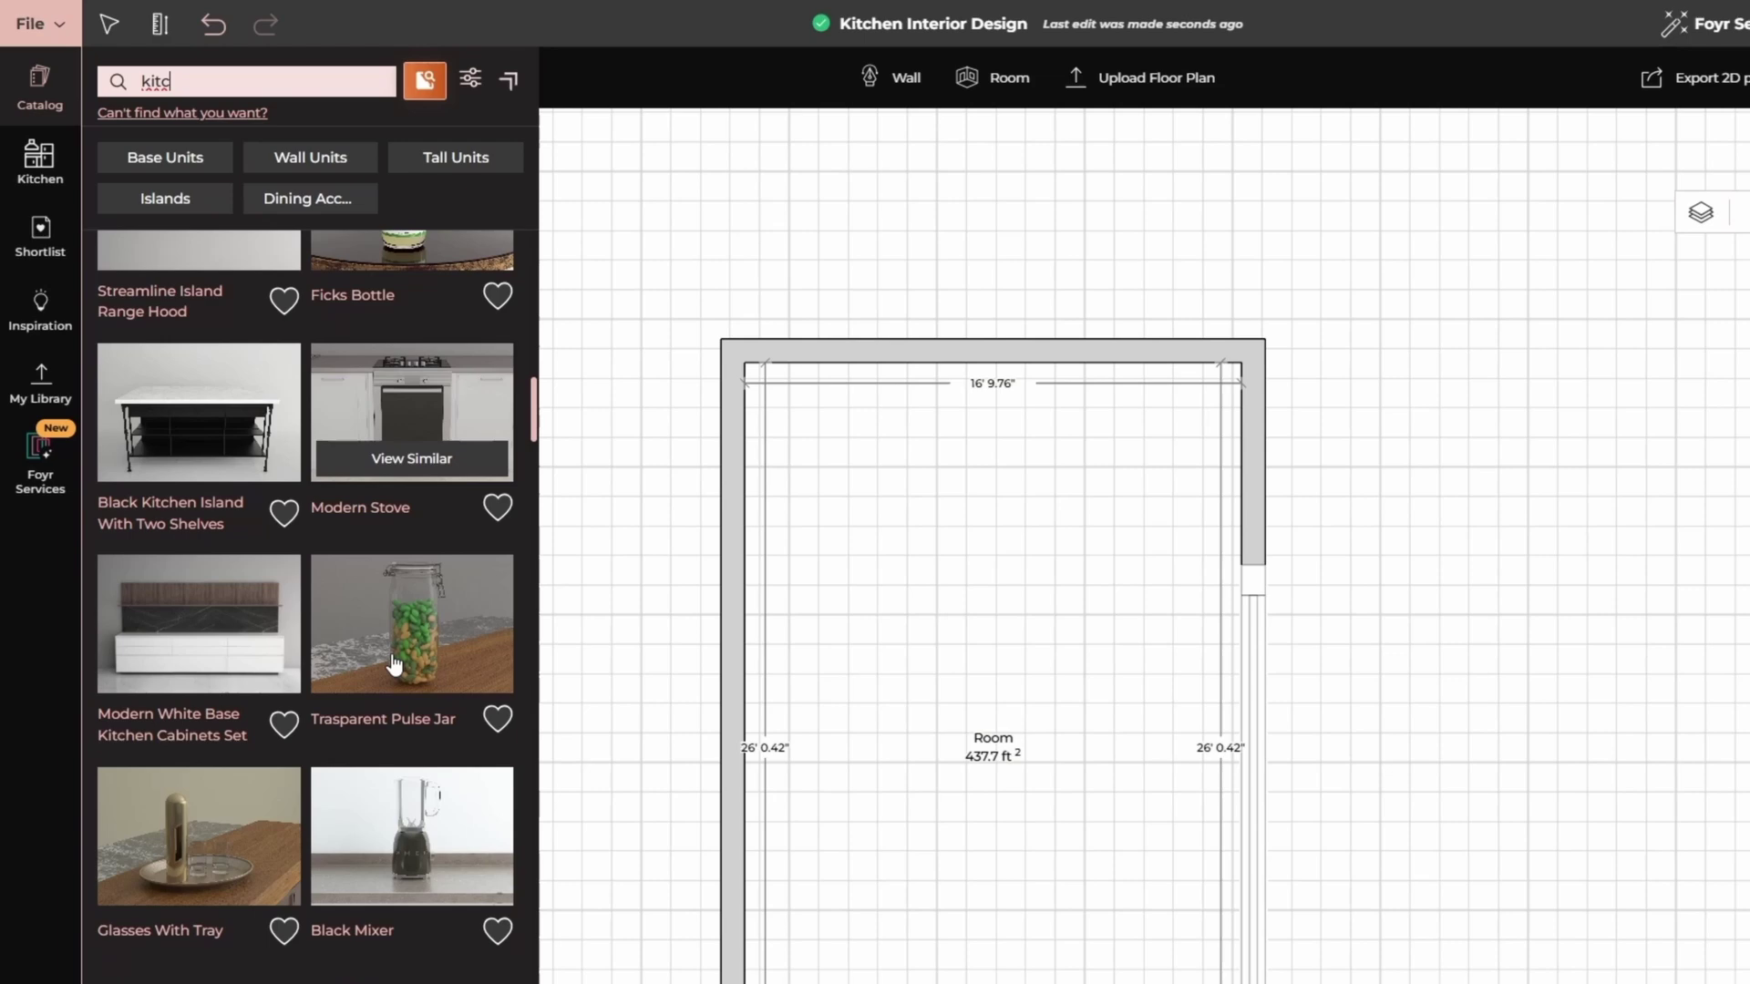
- Browse the Kitchen > Kitchen & Dining Furniture products
click(40, 162)
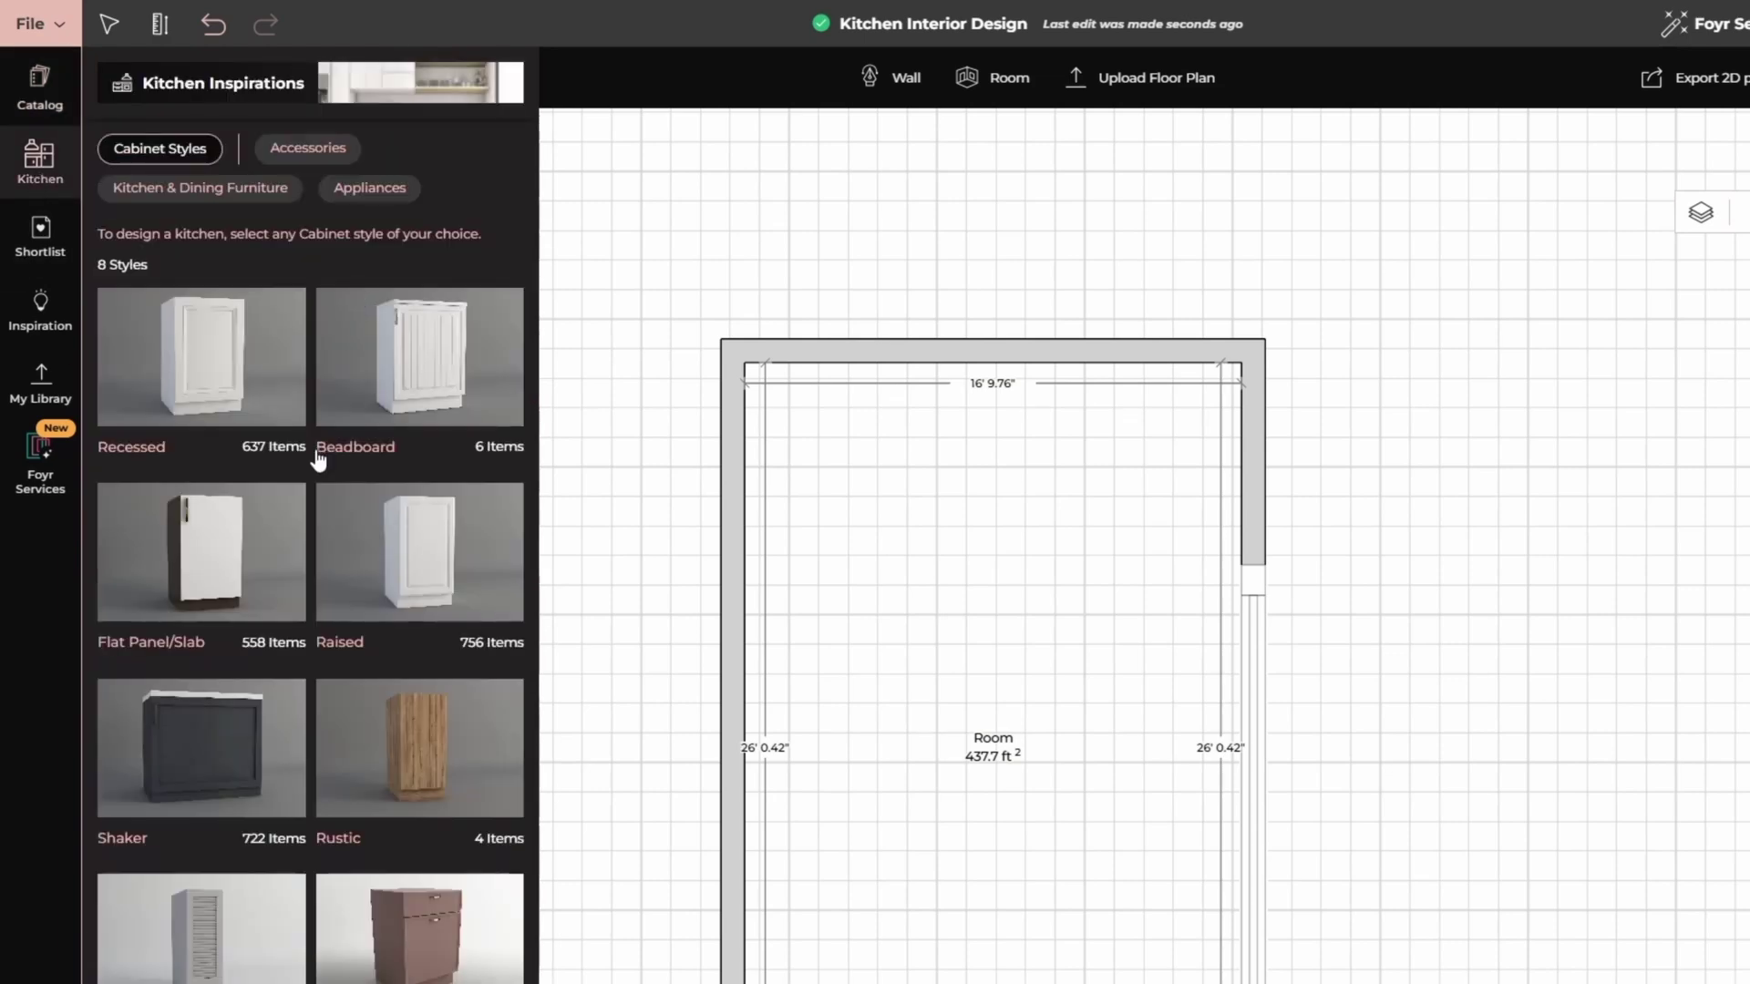
click(161, 185)
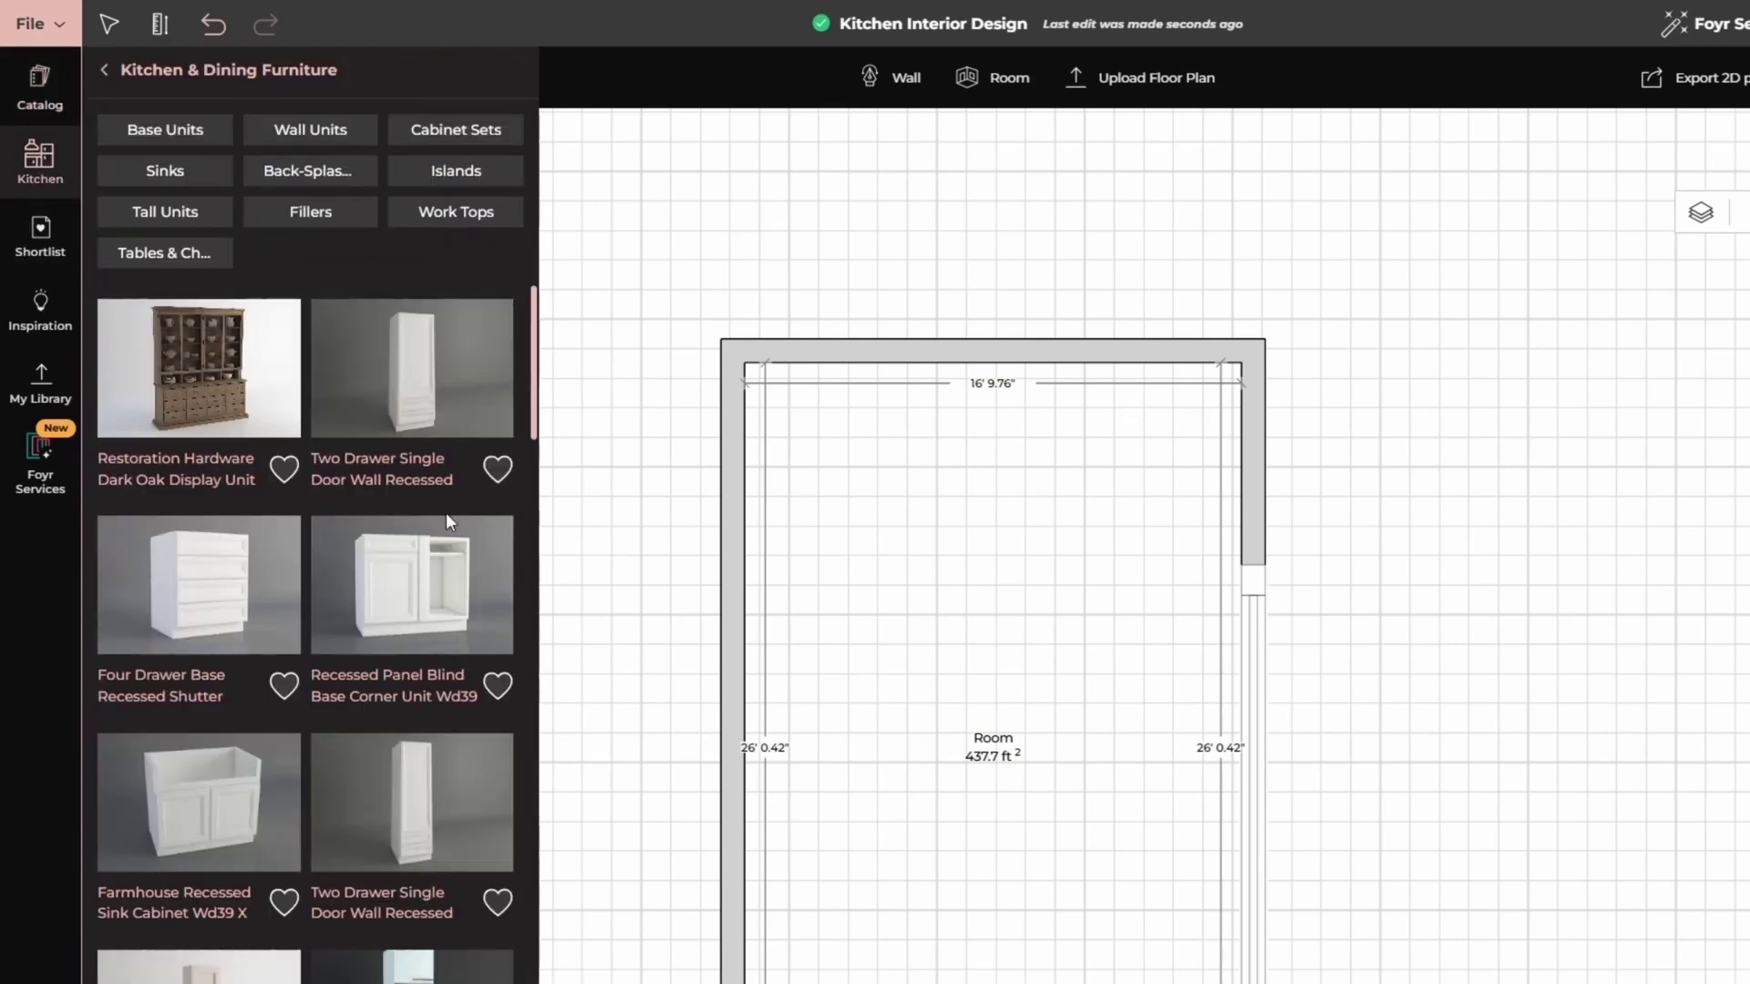
scroll(447, 520, down, 8)
scroll(447, 521, down, 12)
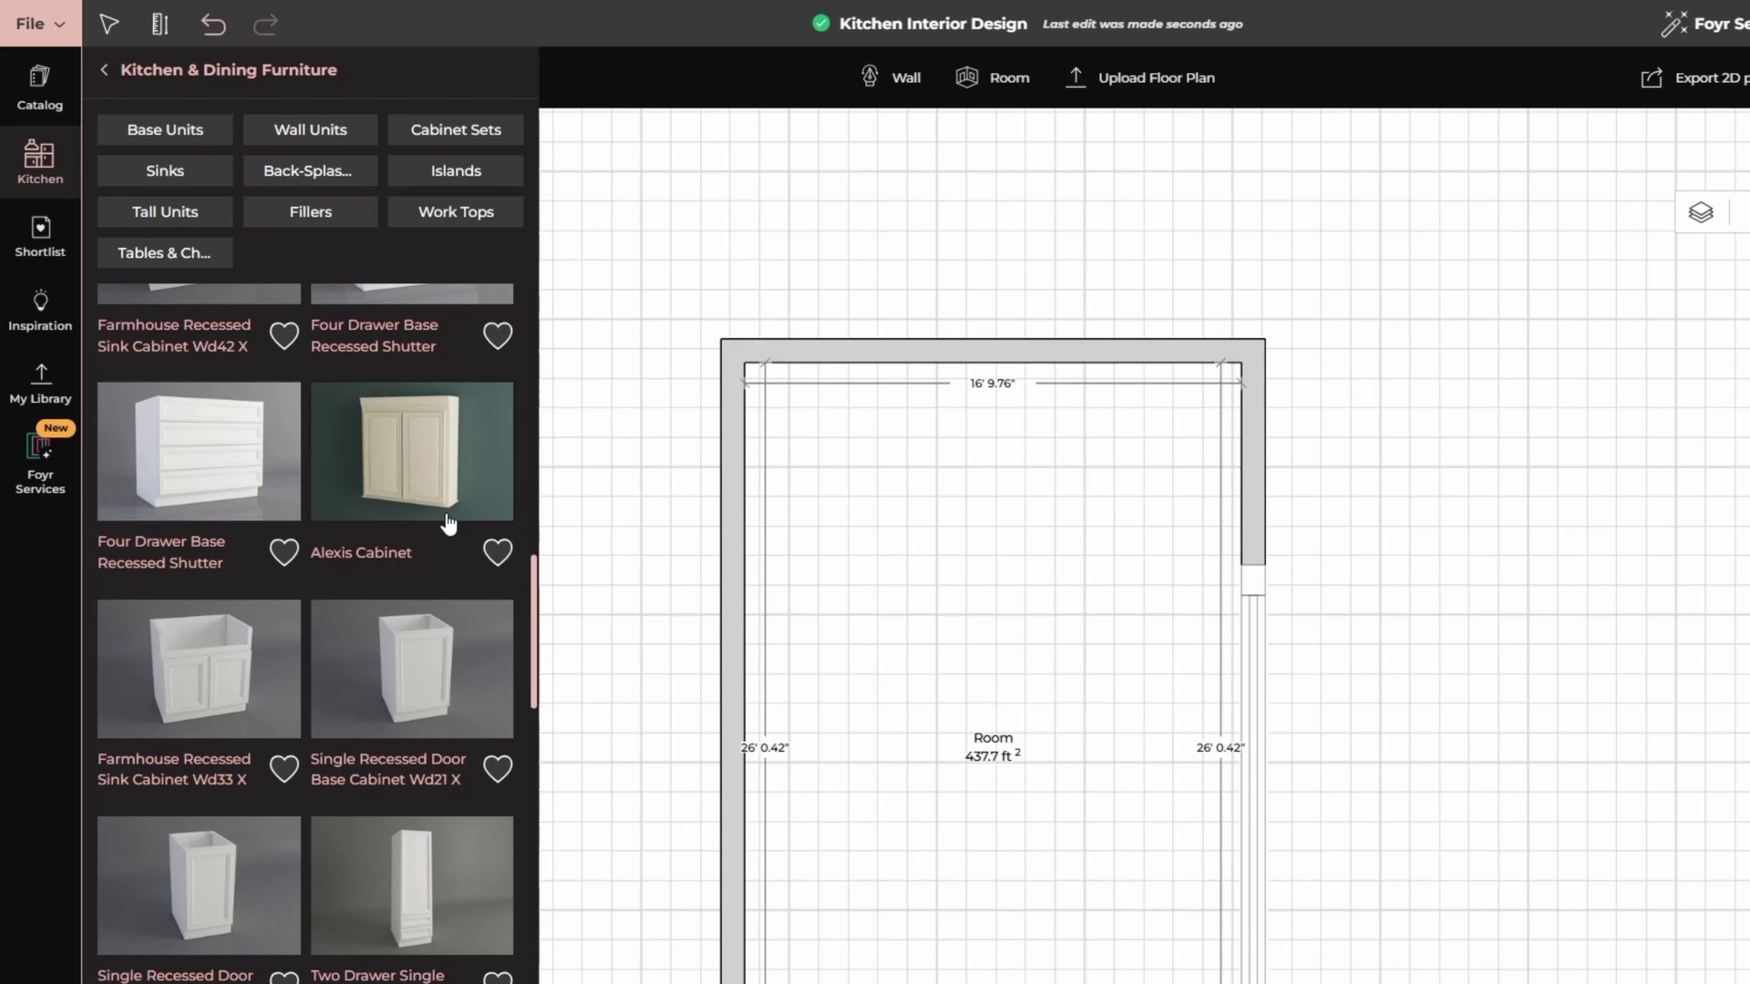
scroll(447, 515, down, 5)
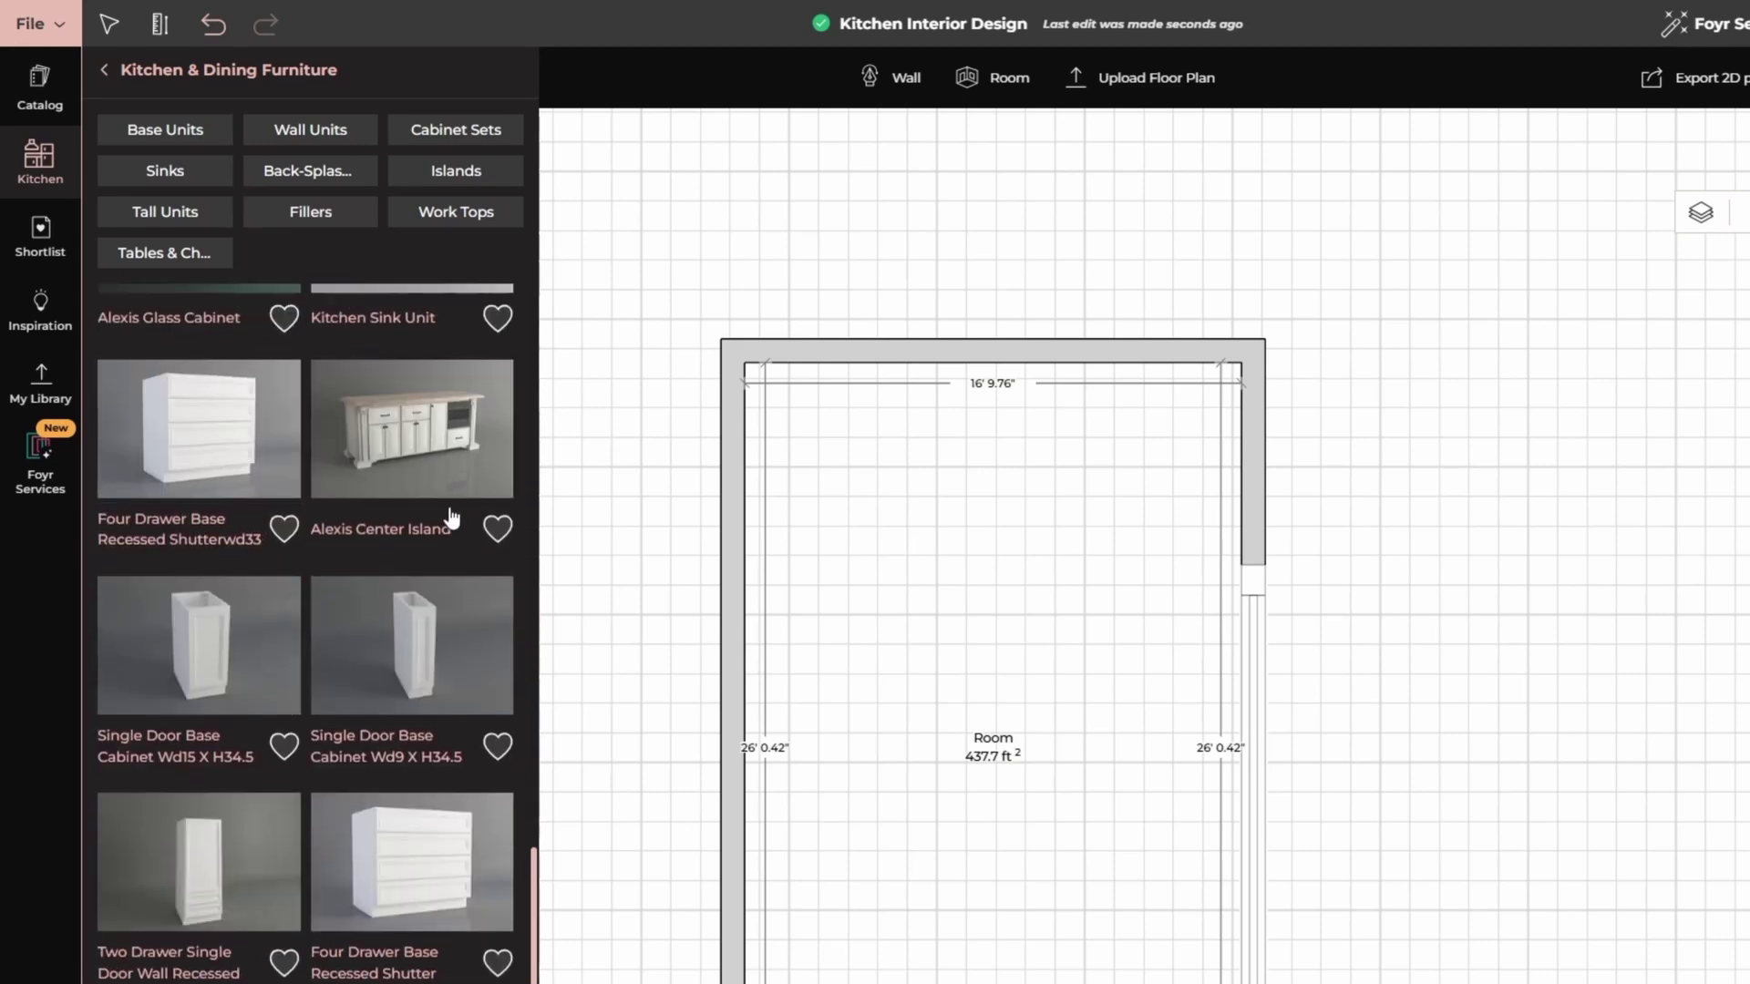
scroll(450, 512, up, 10)
- Place Hobb Unit 1 from My Library in the room's top-left corner
click(42, 299)
click(40, 383)
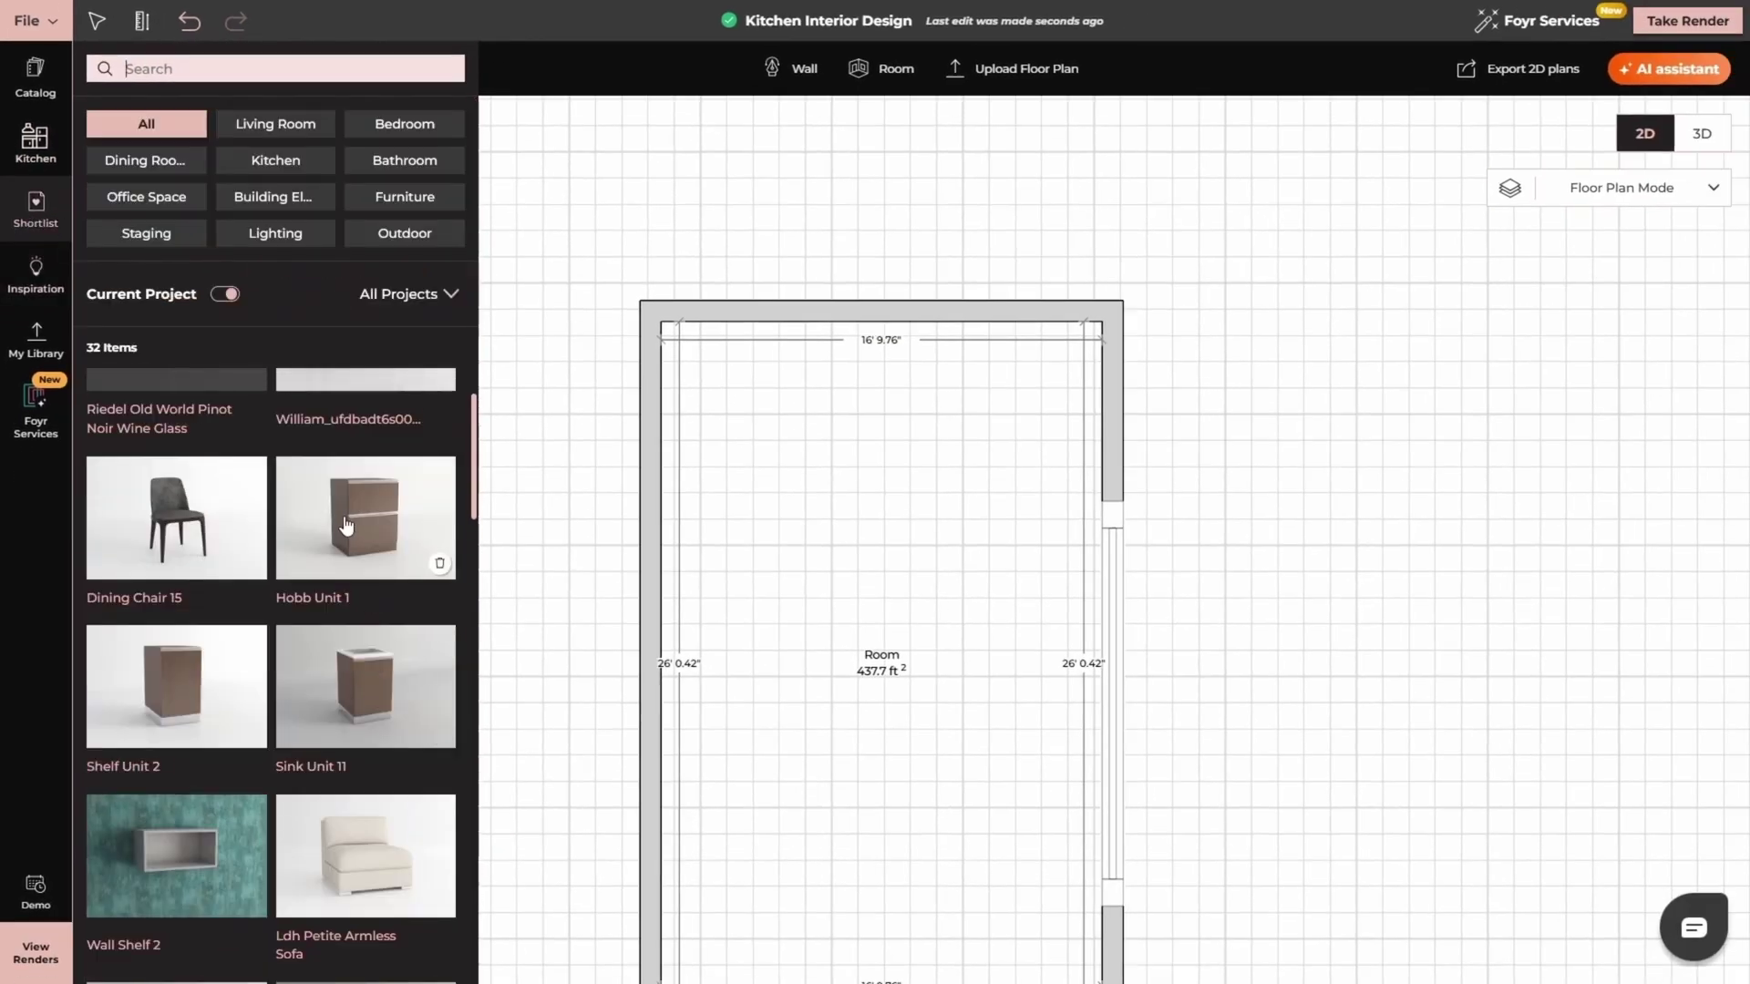
click(346, 527)
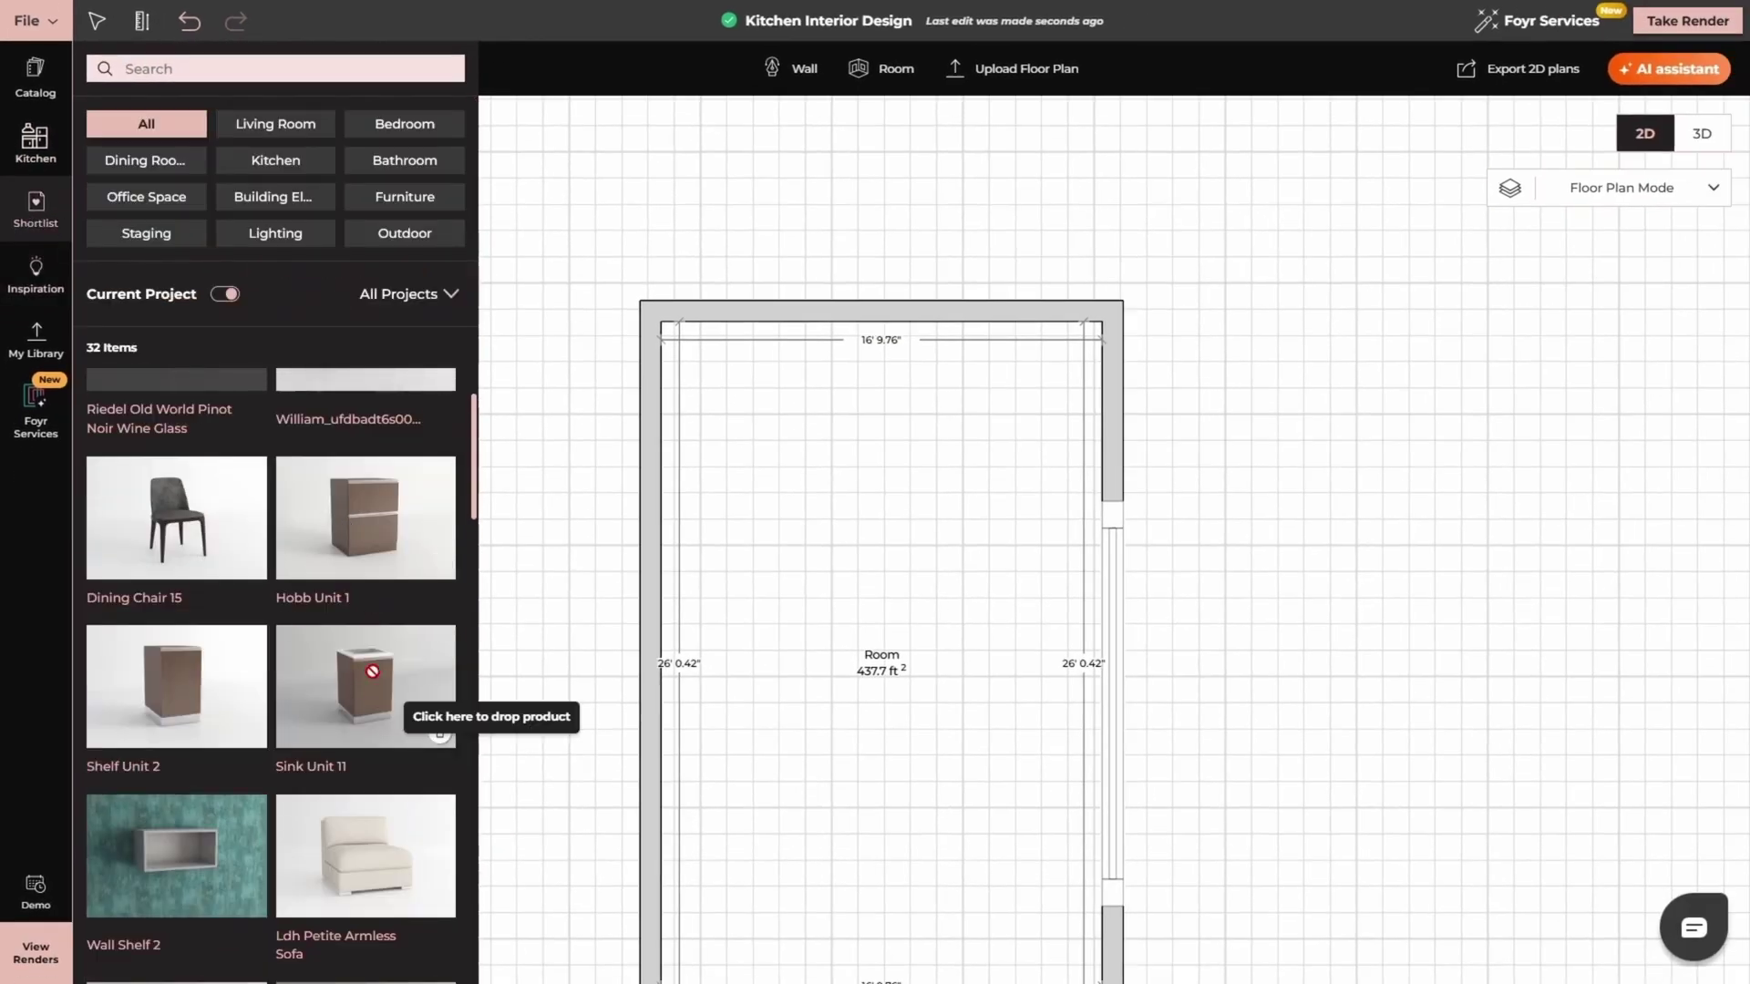
click(763, 406)
click(846, 427)
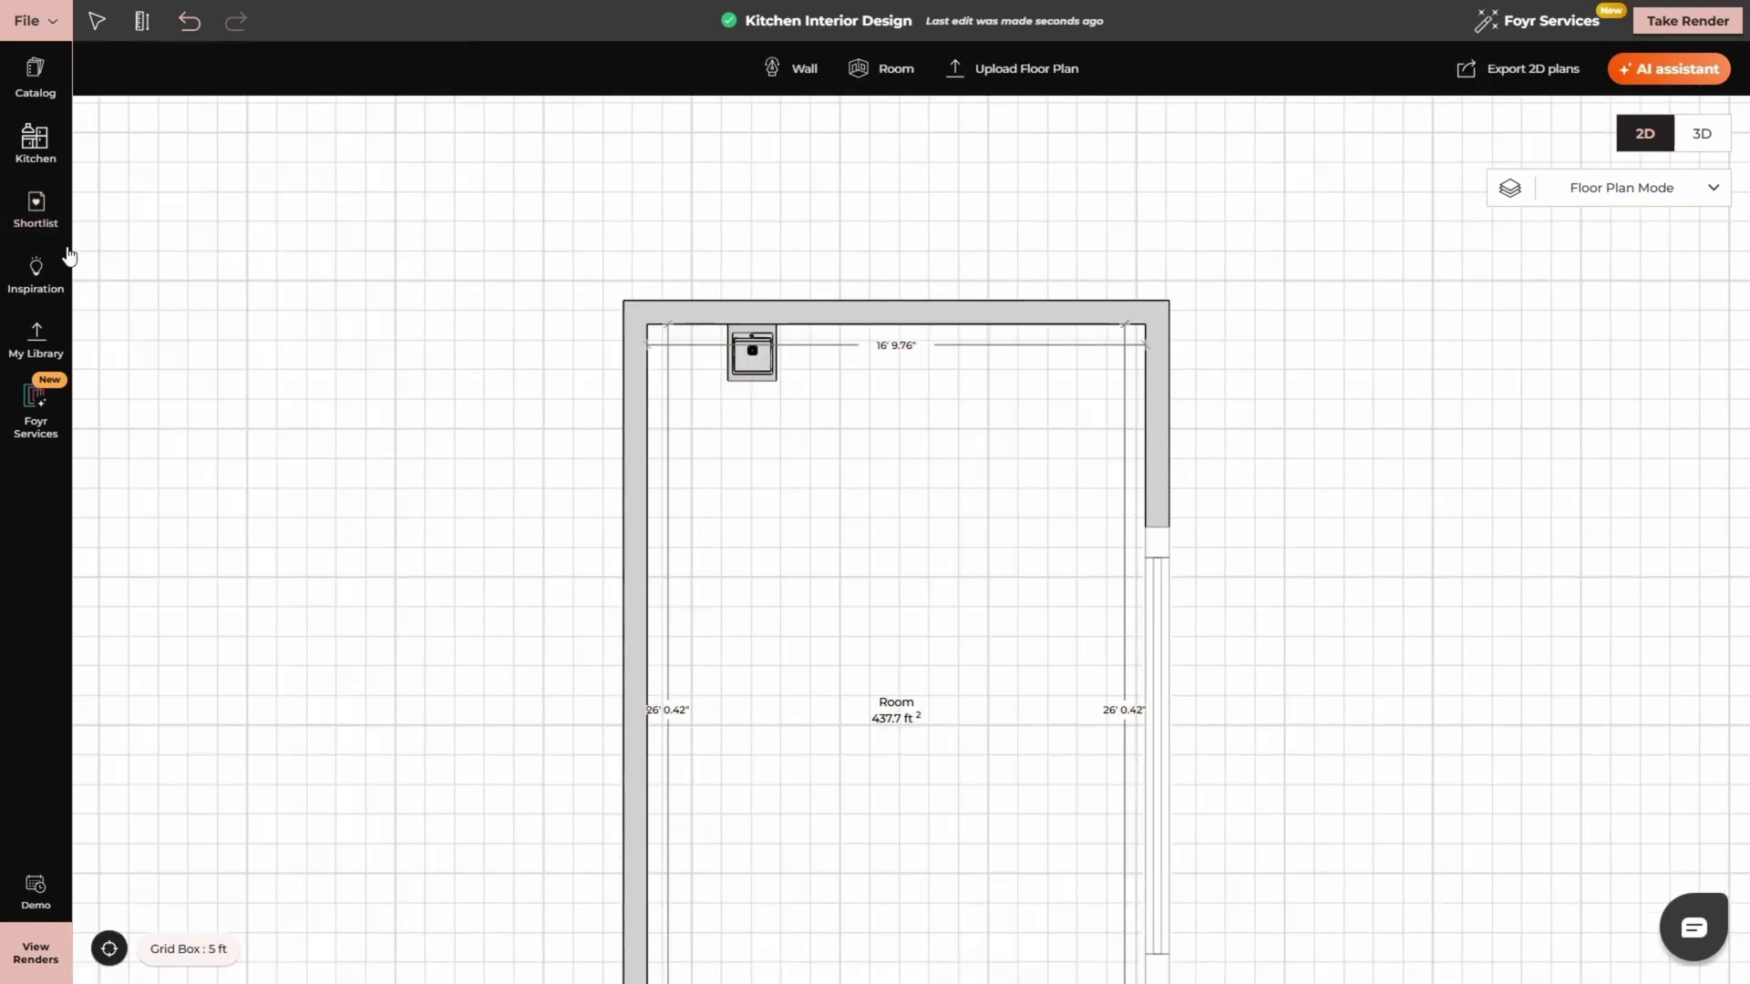
- Drop Shelf Unit 2 and a second brown cabinet beside the sink along the top wall
click(156, 674)
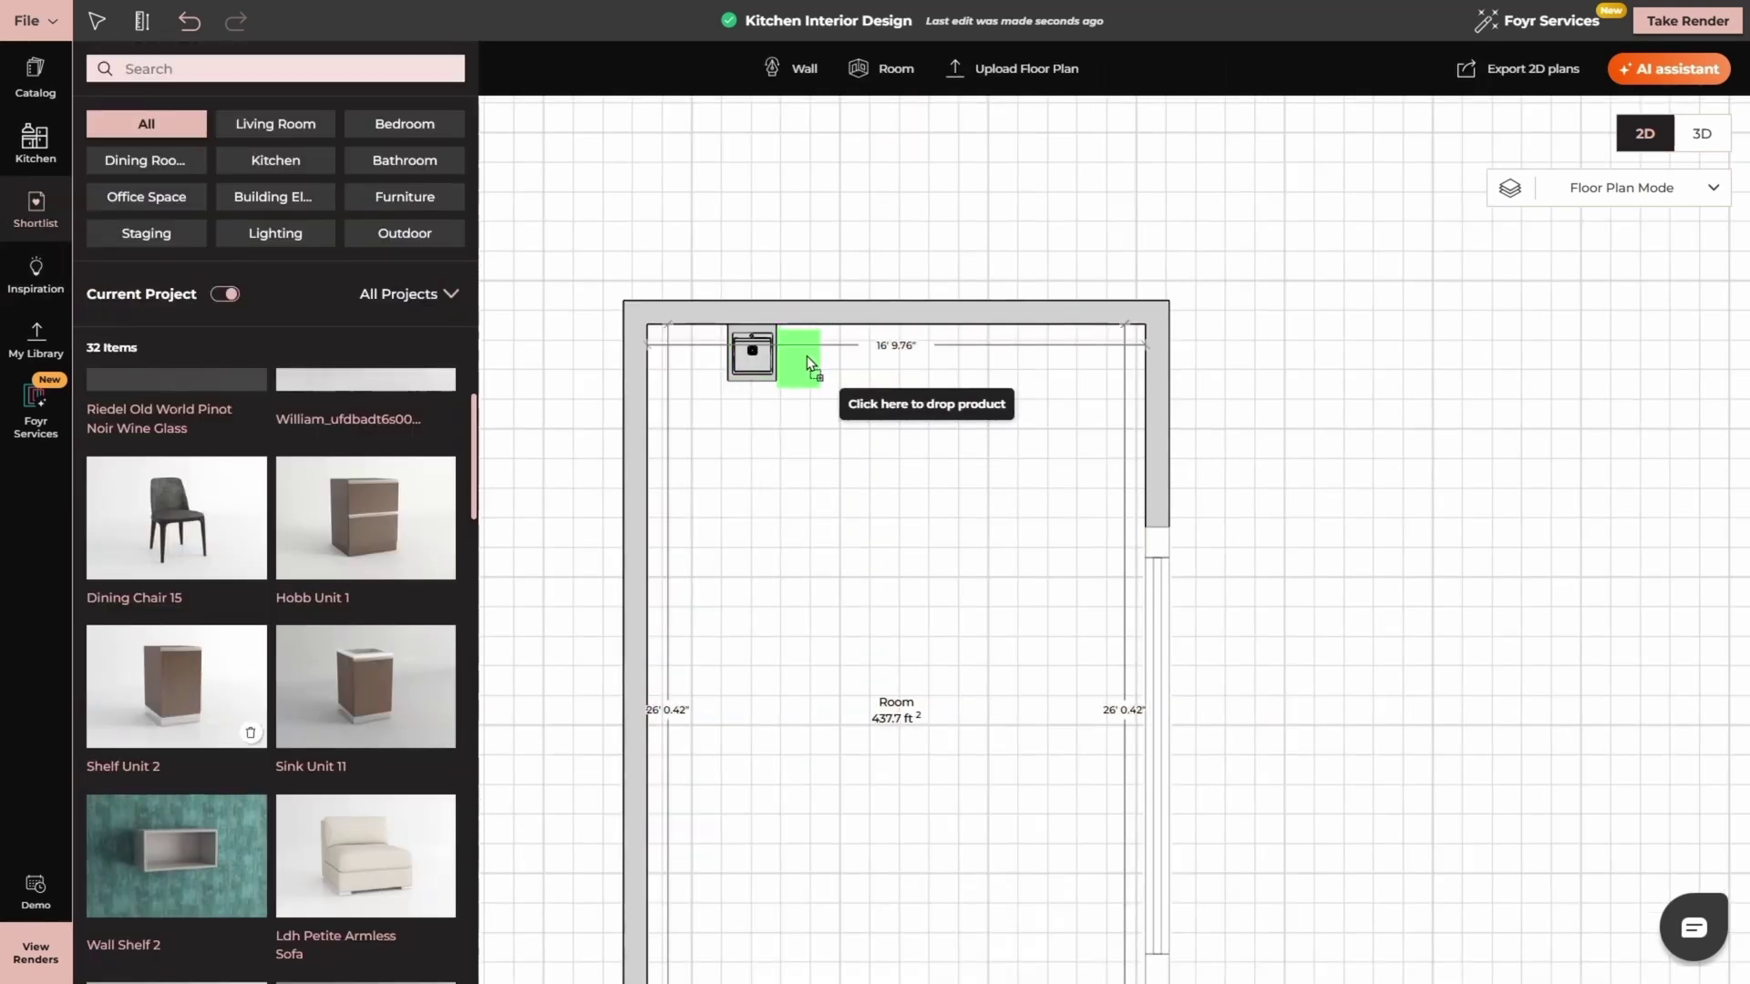
click(807, 353)
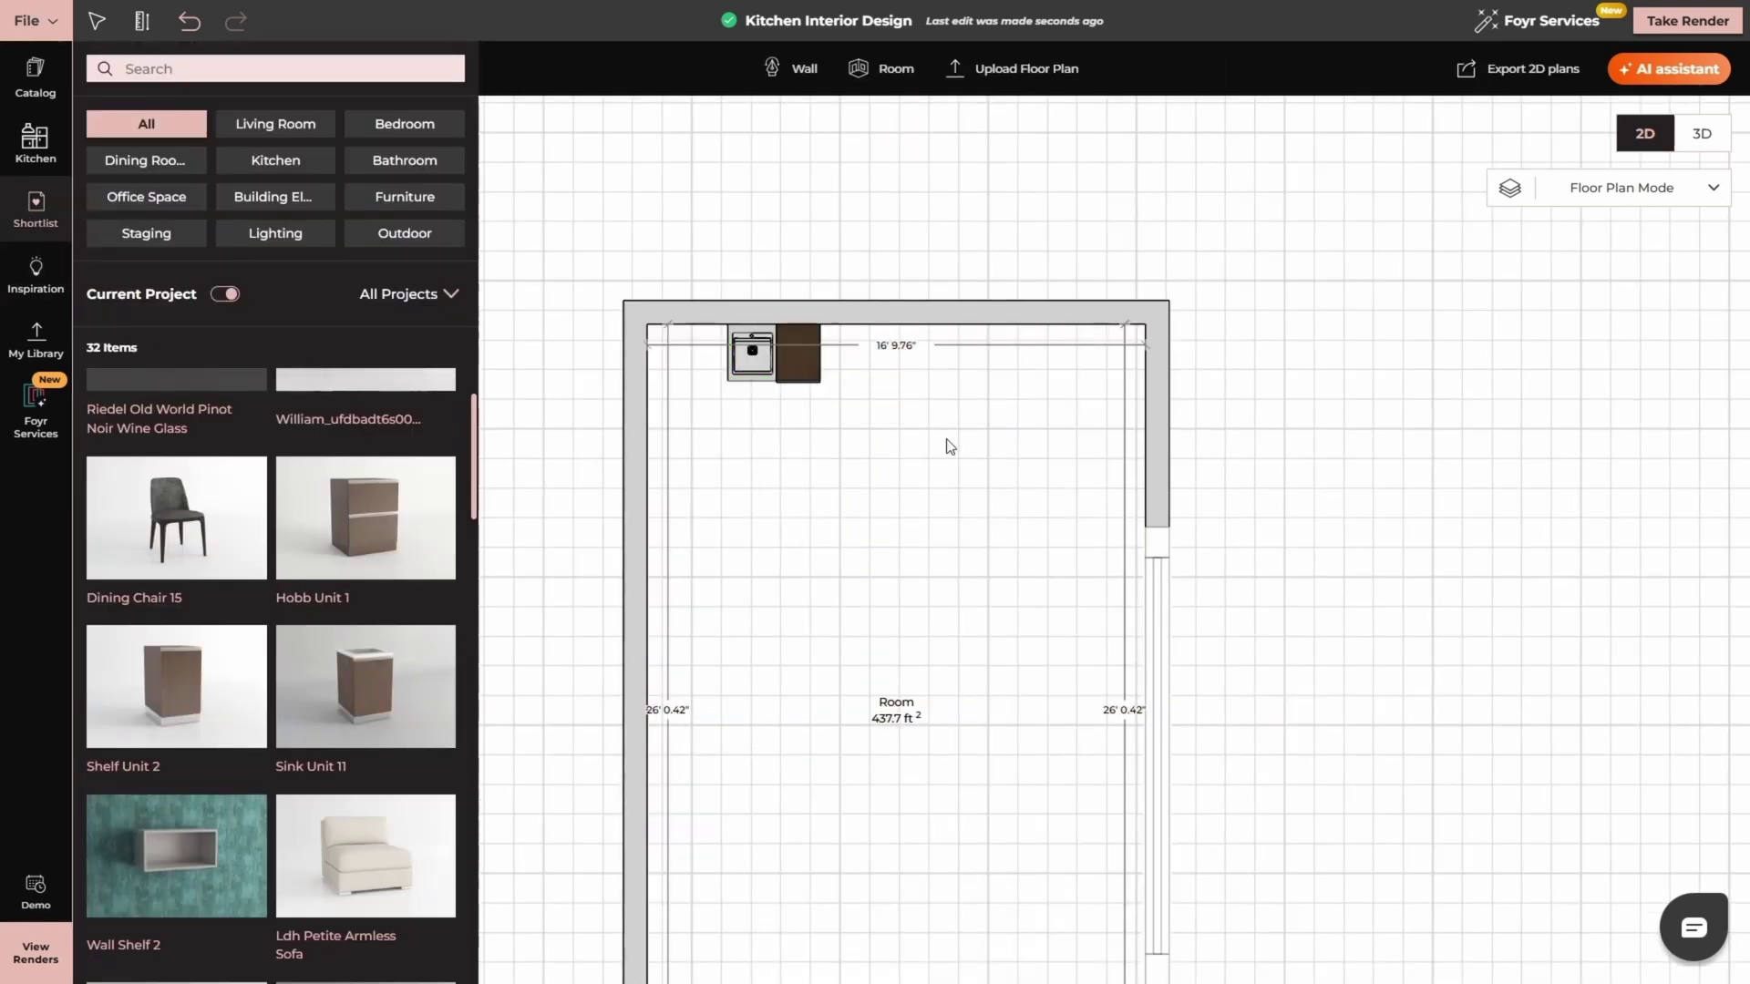
click(365, 516)
click(834, 355)
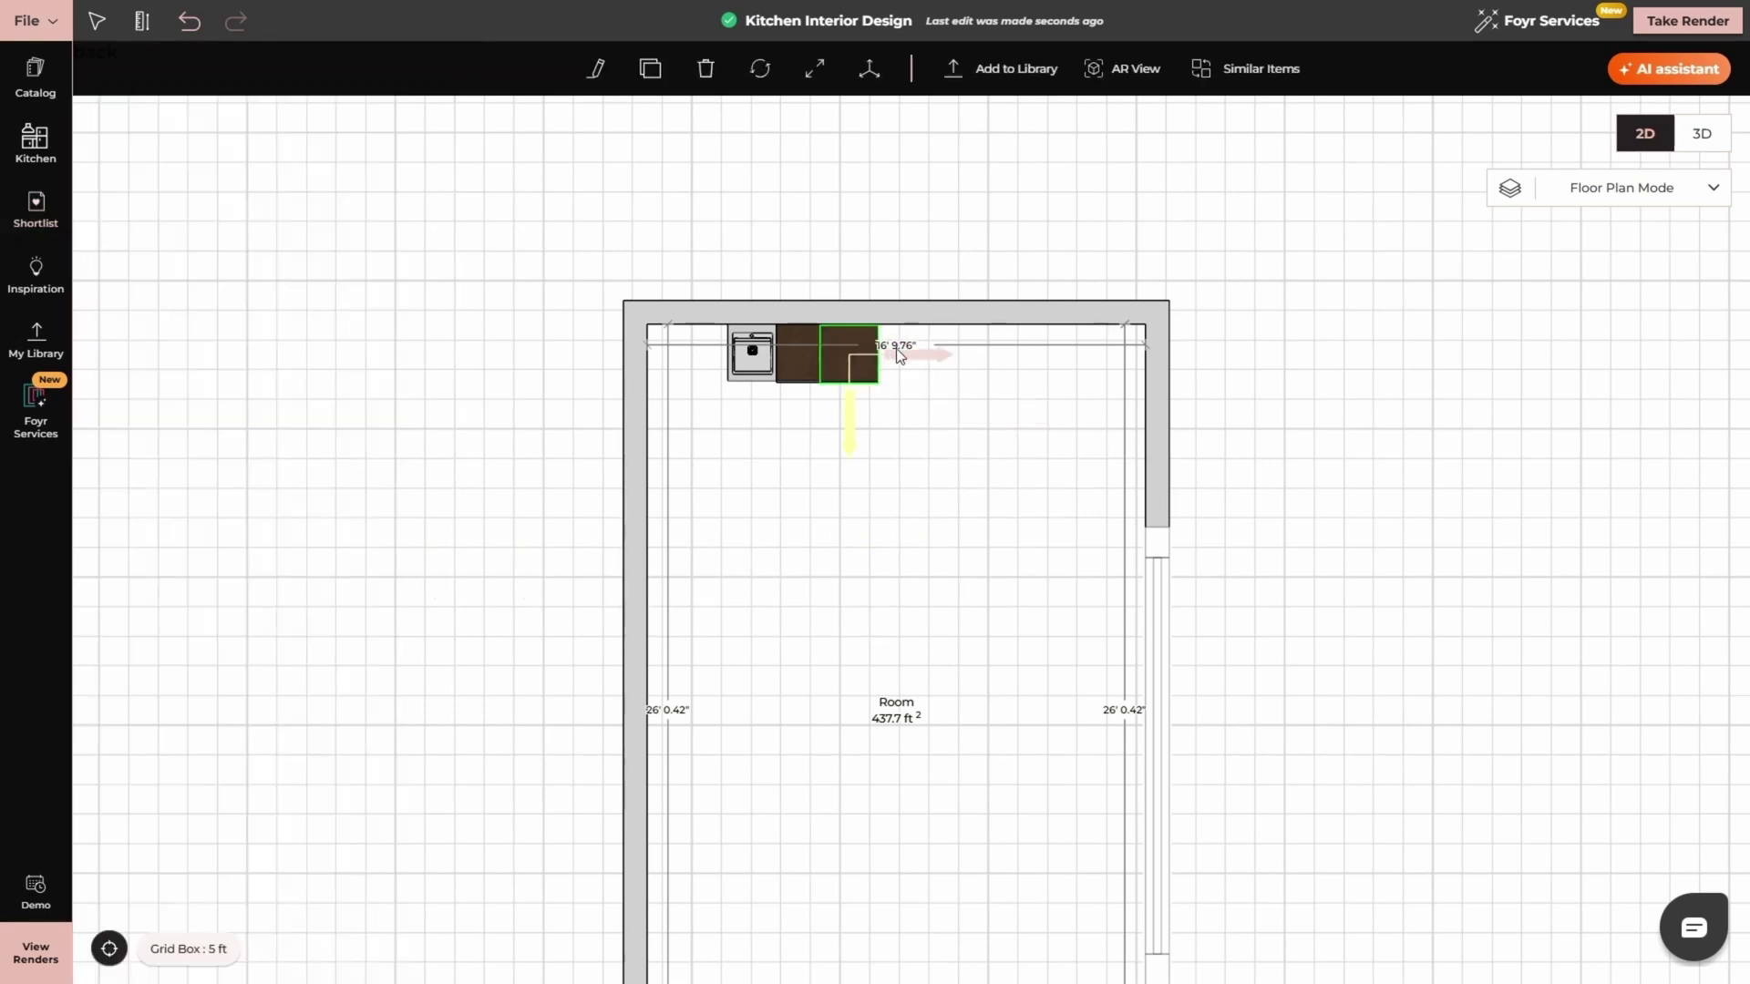
click(1213, 413)
- Drag the right-hand brown cabinet flush against the top wall
scroll(851, 341, up, 5)
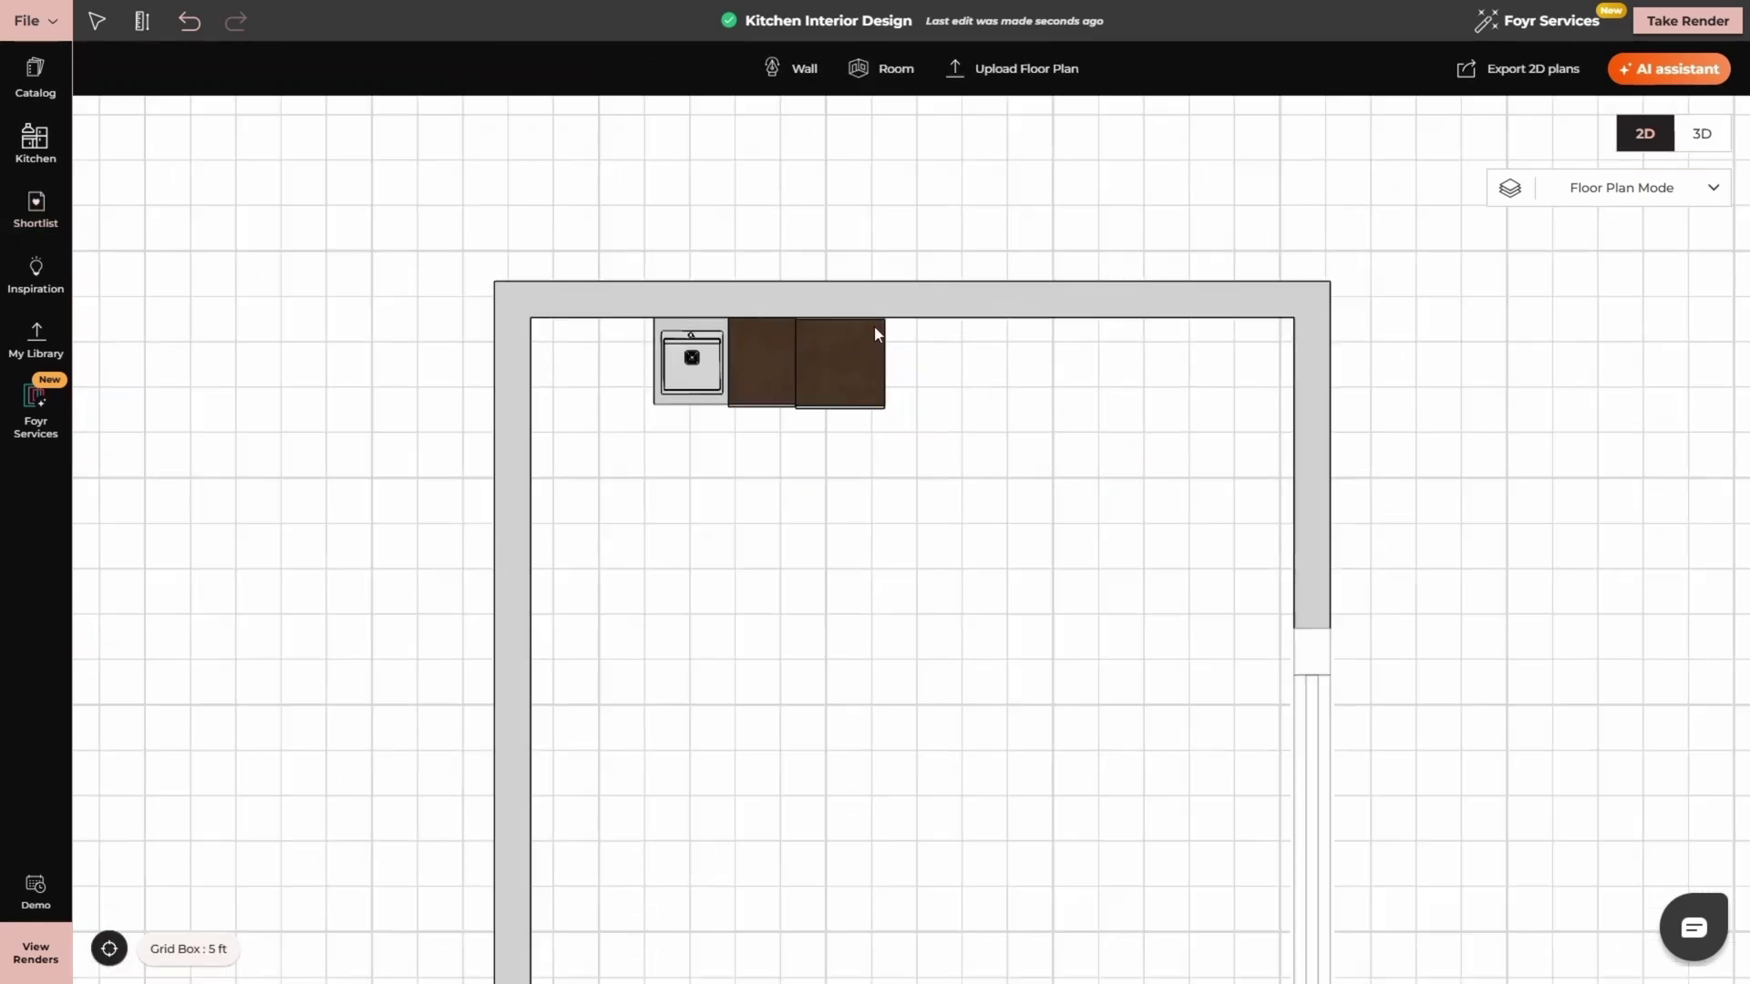
scroll(861, 328, up, 5)
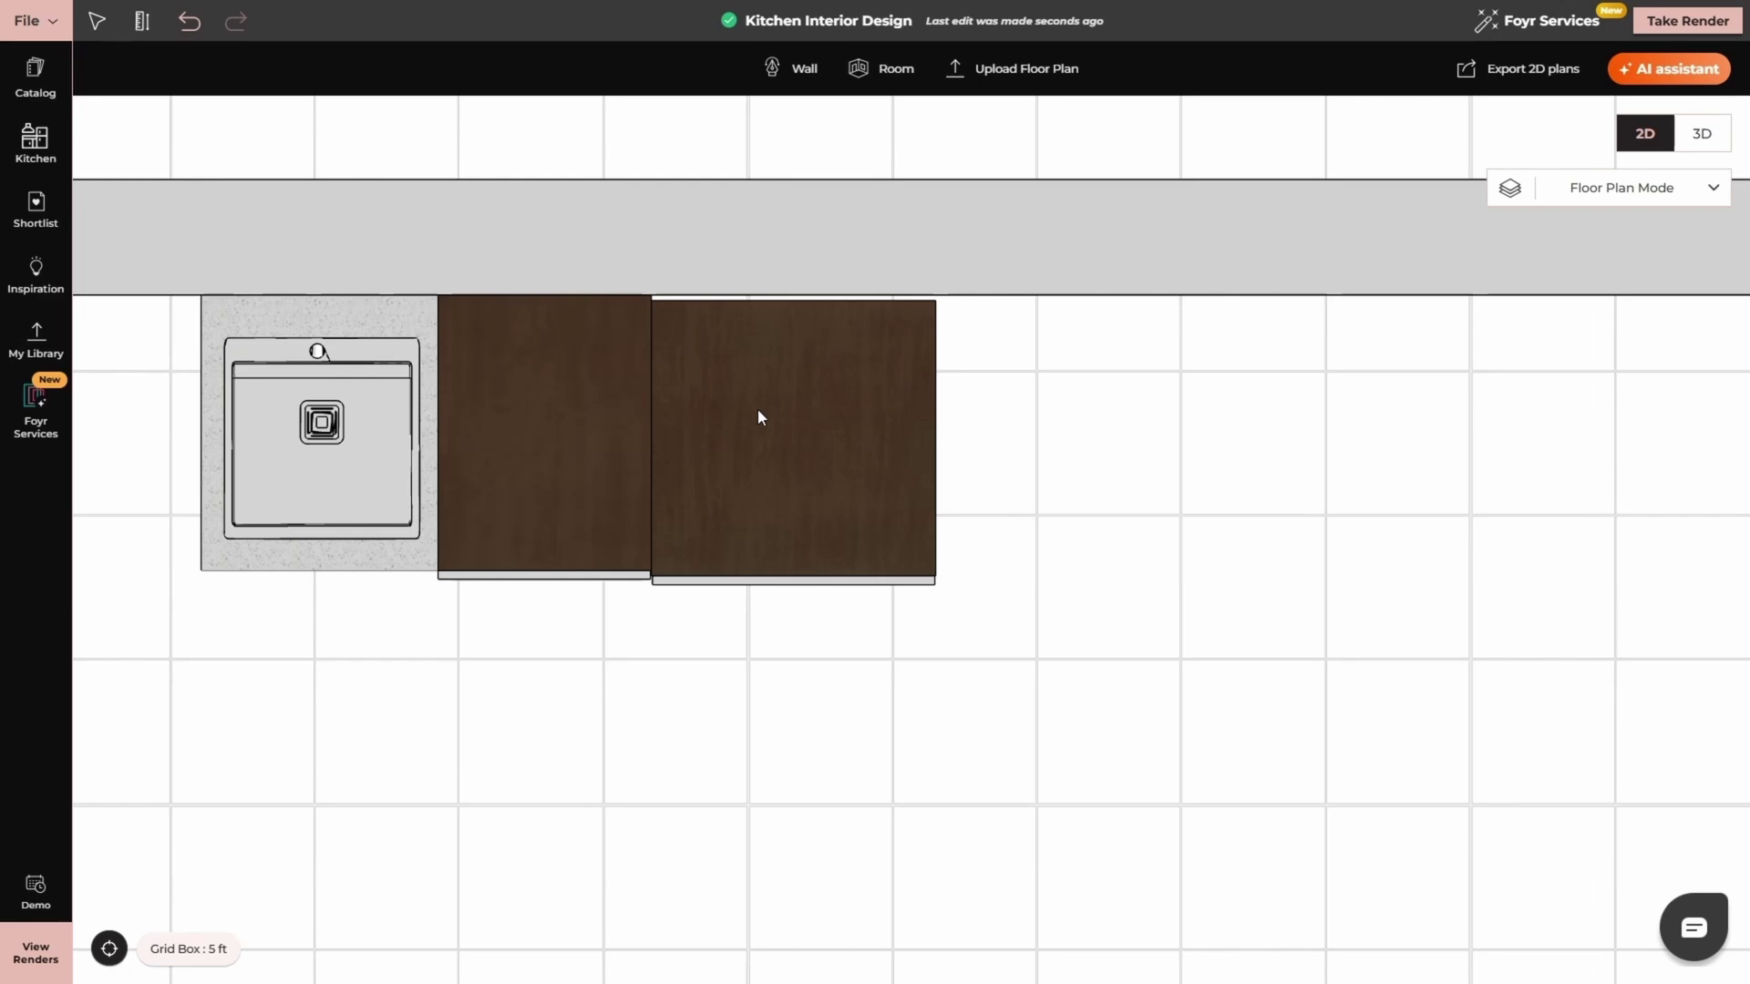
click(750, 432)
drag(750, 436, 746, 410)
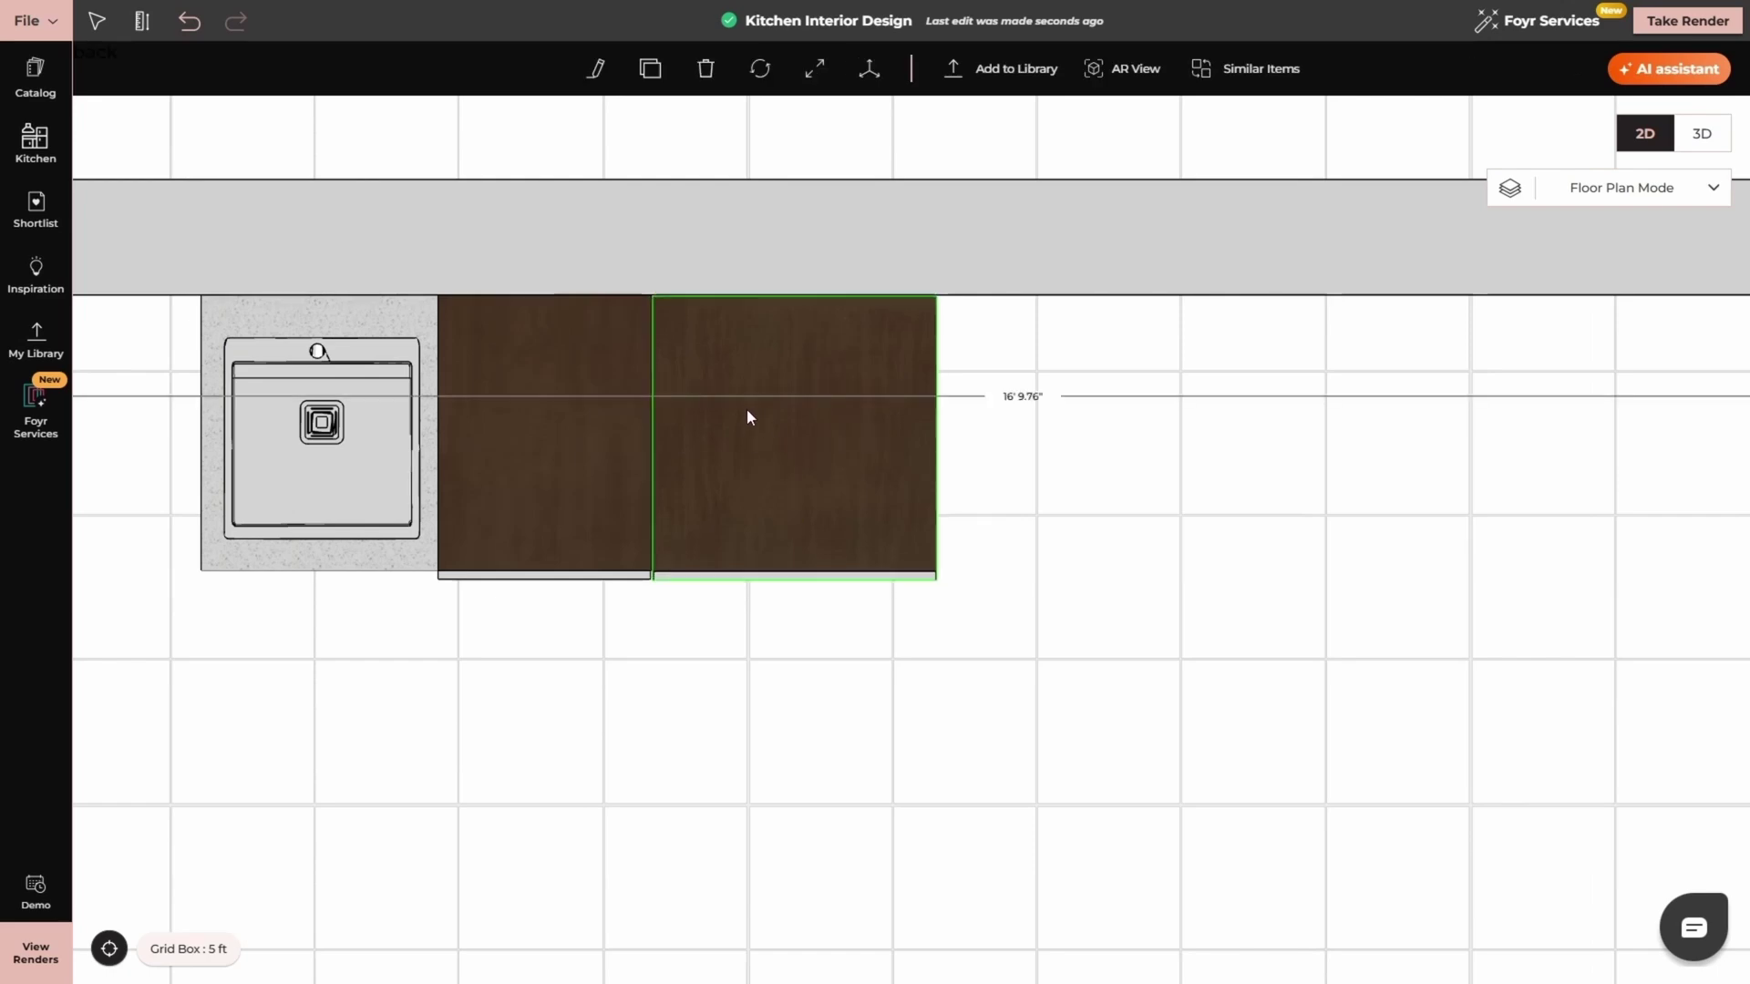
click(852, 693)
scroll(653, 598, down, 5)
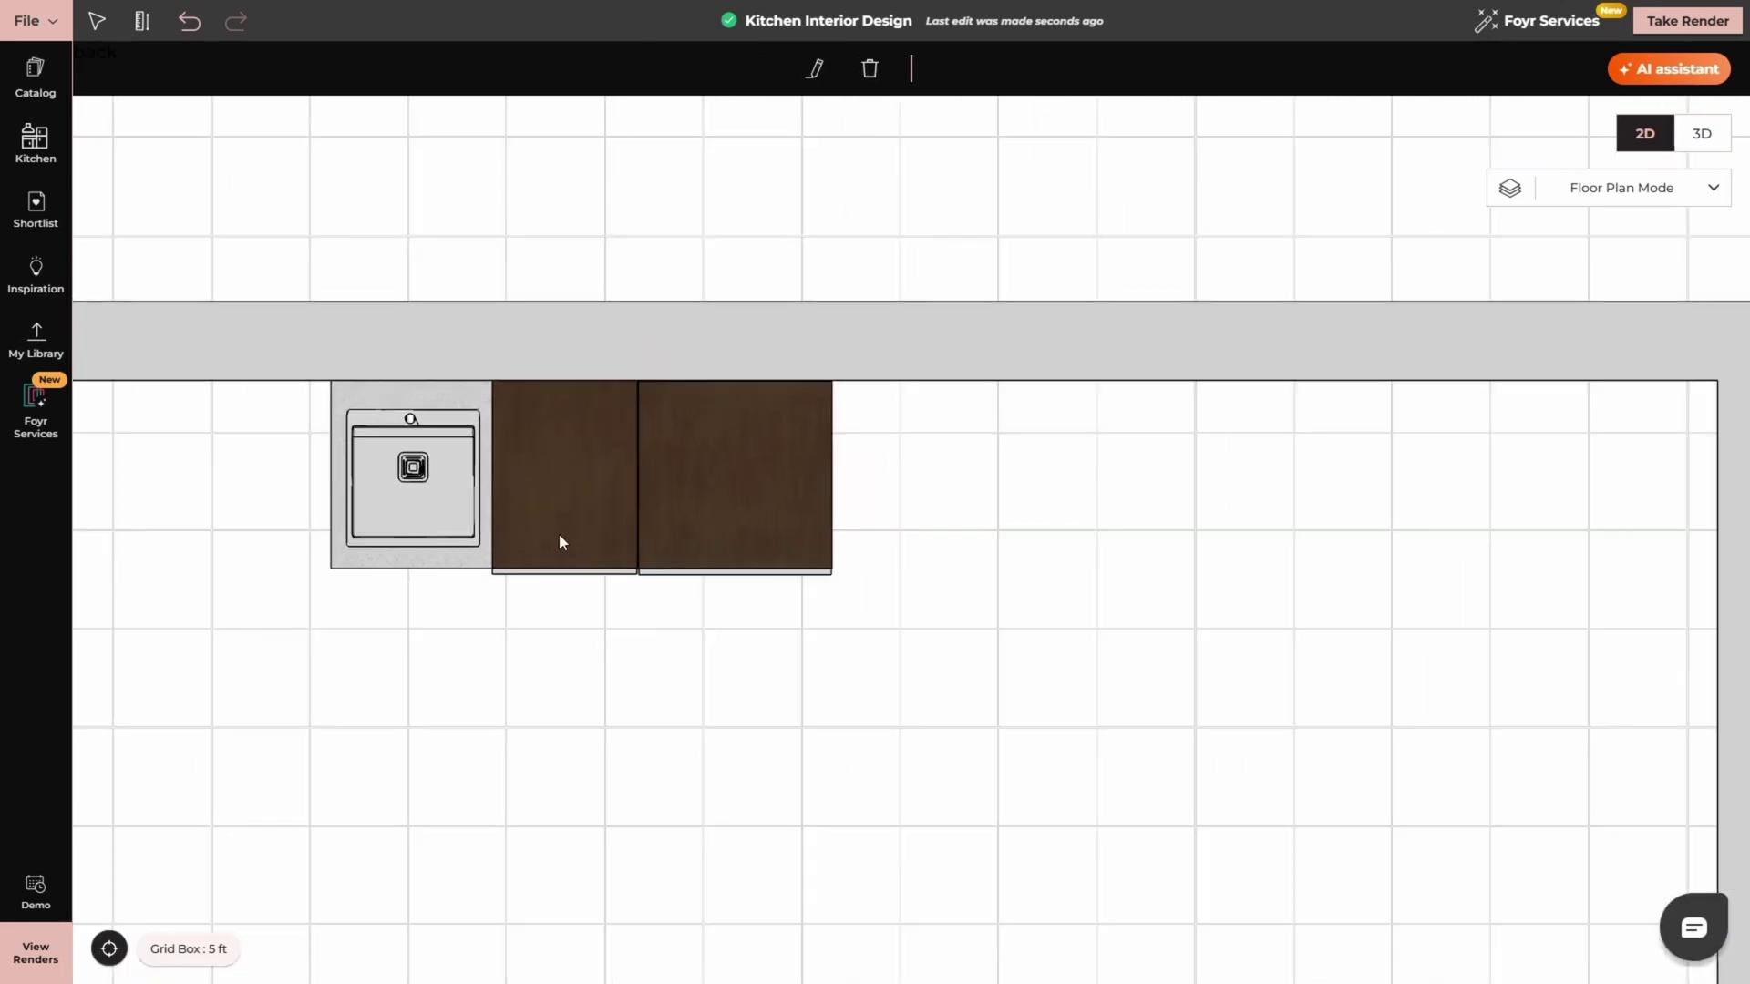
scroll(638, 547, down, 2)
scroll(716, 528, up, 1)
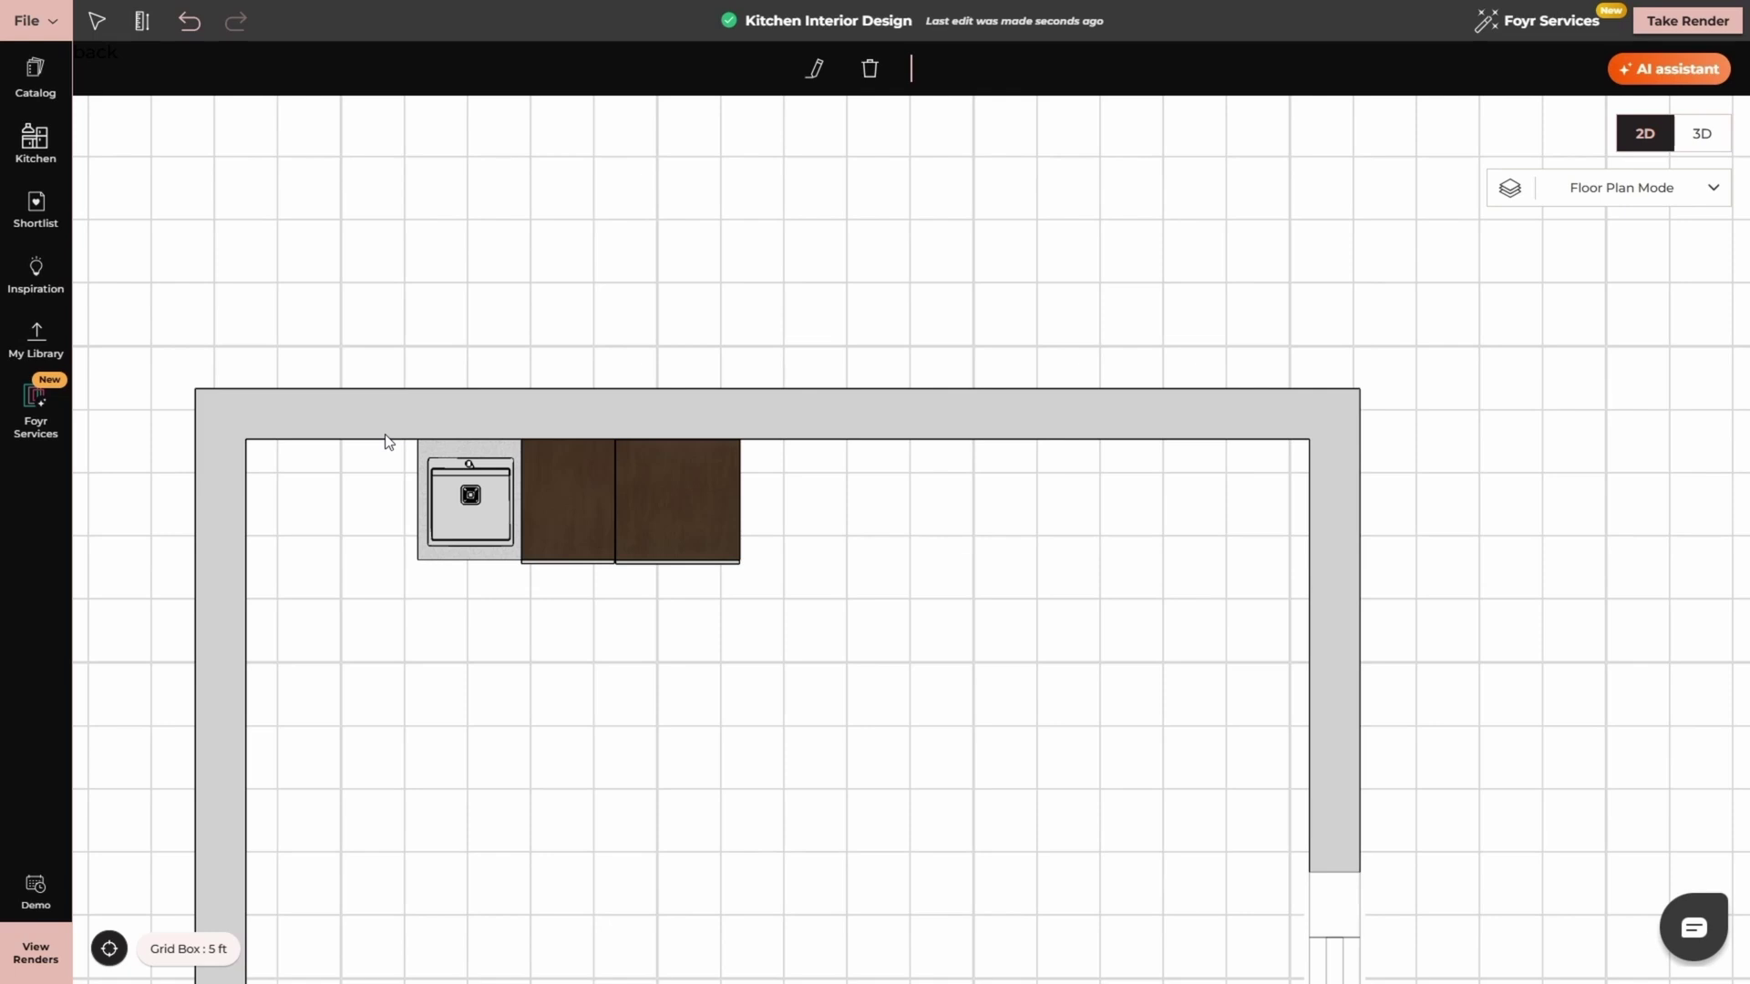
click(33, 229)
- Place the Hob With Cooking Range beside the cabinets against the top wall
scroll(307, 635, down, 5)
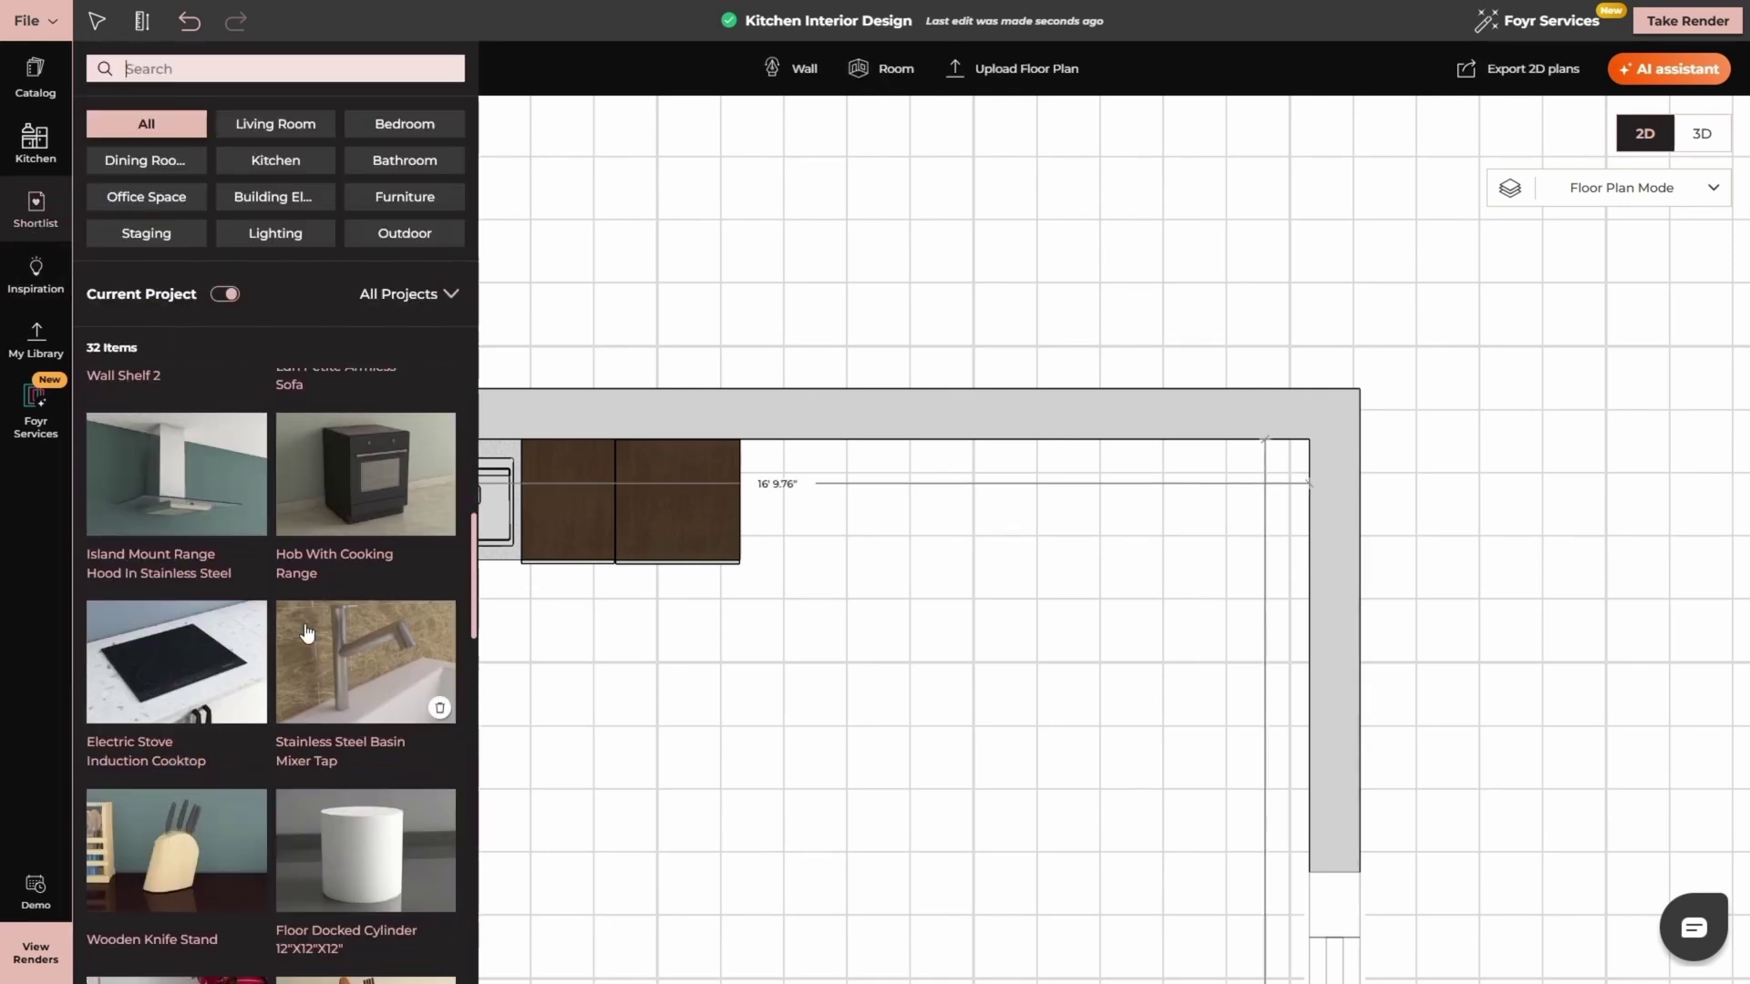
scroll(307, 635, up, 2)
click(369, 775)
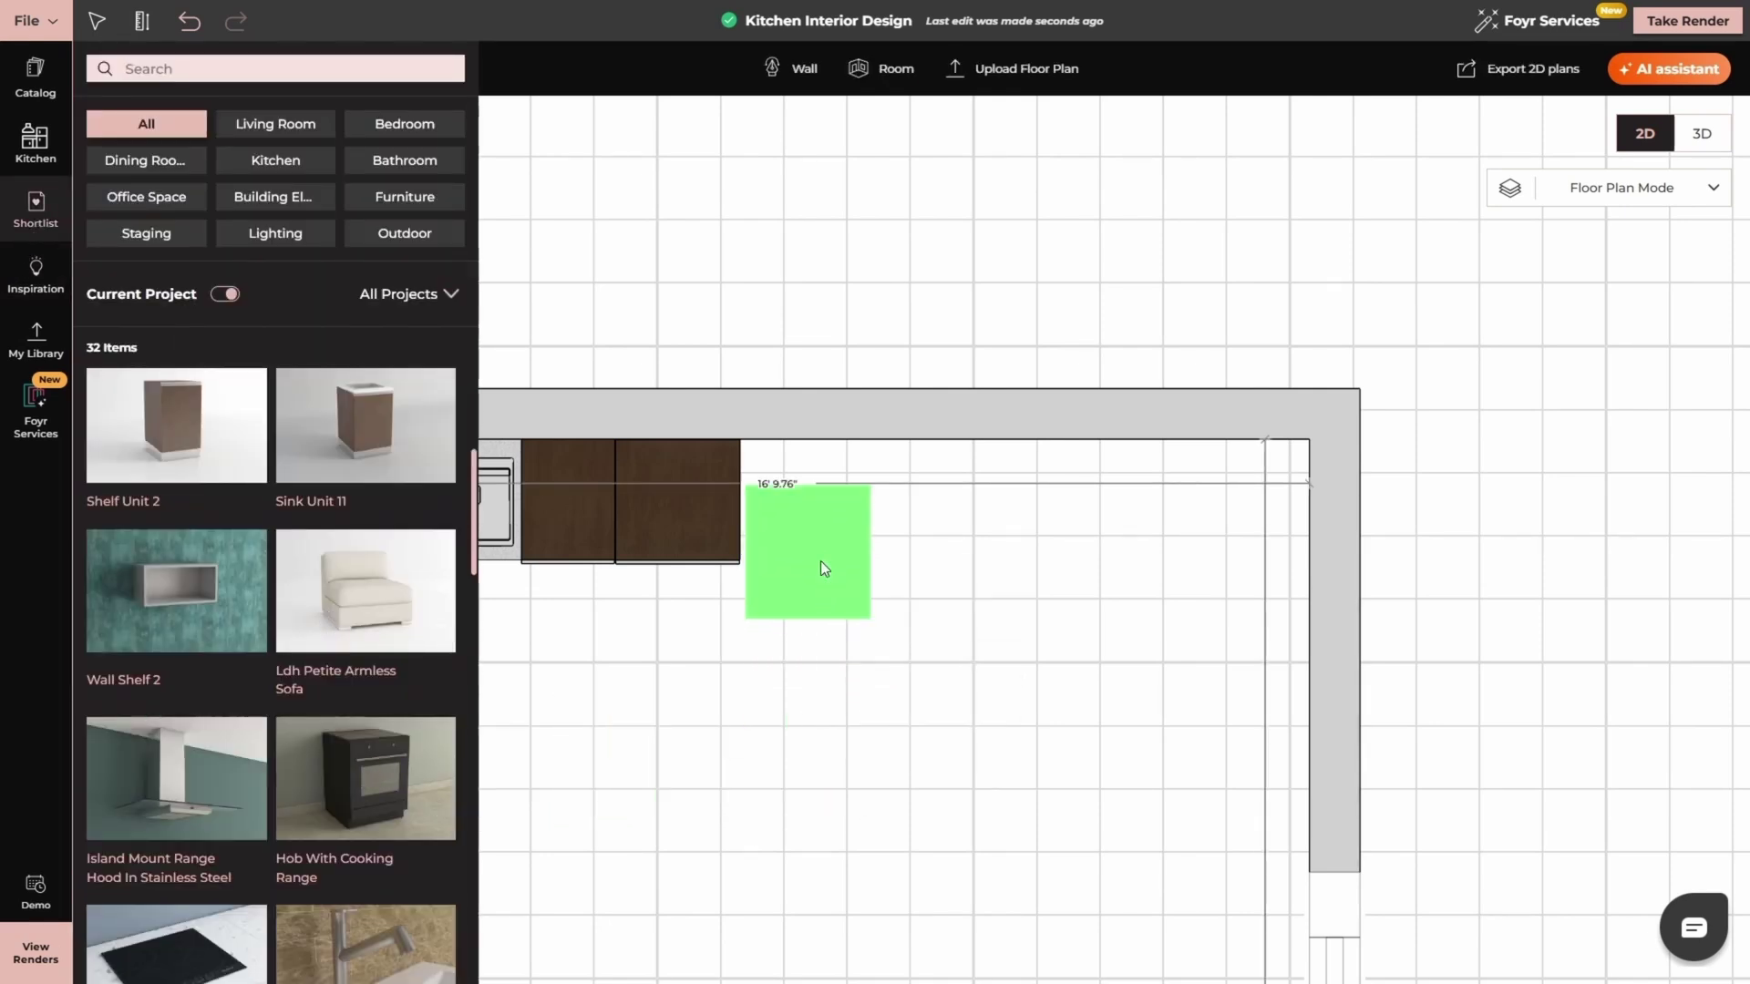
click(820, 560)
- Add Hobb Unit 1 to the right of the hob
scroll(375, 704, up, 4)
click(374, 704)
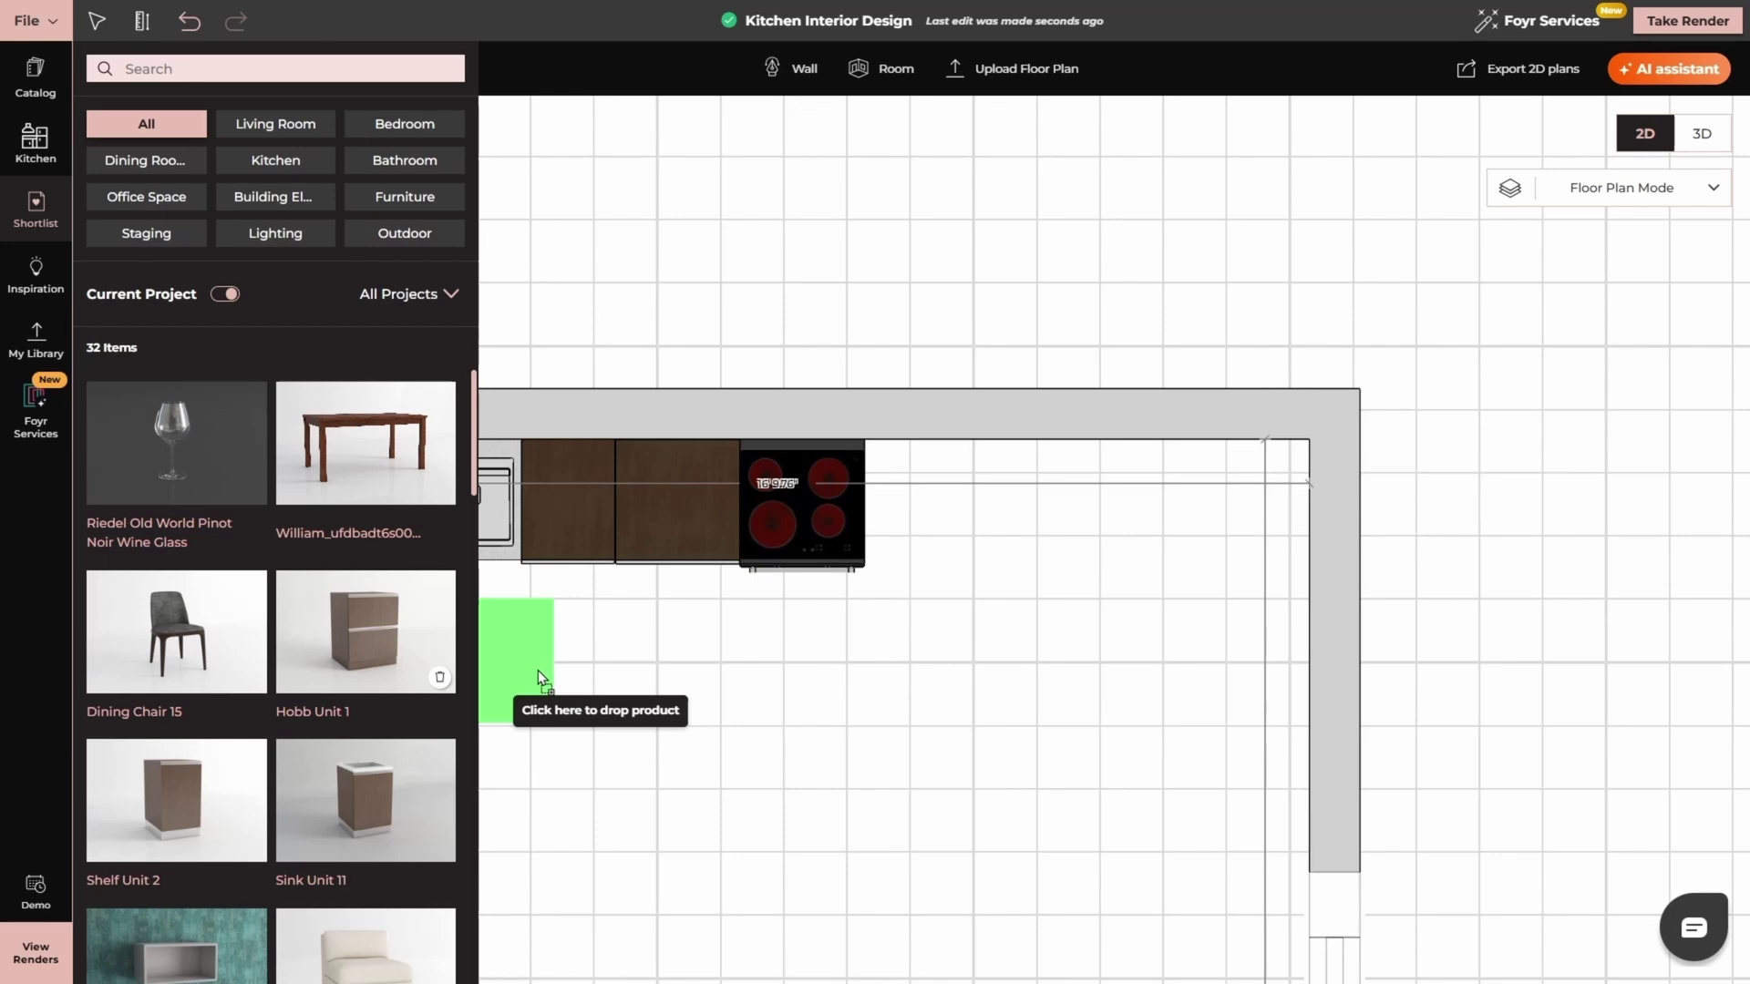
click(898, 523)
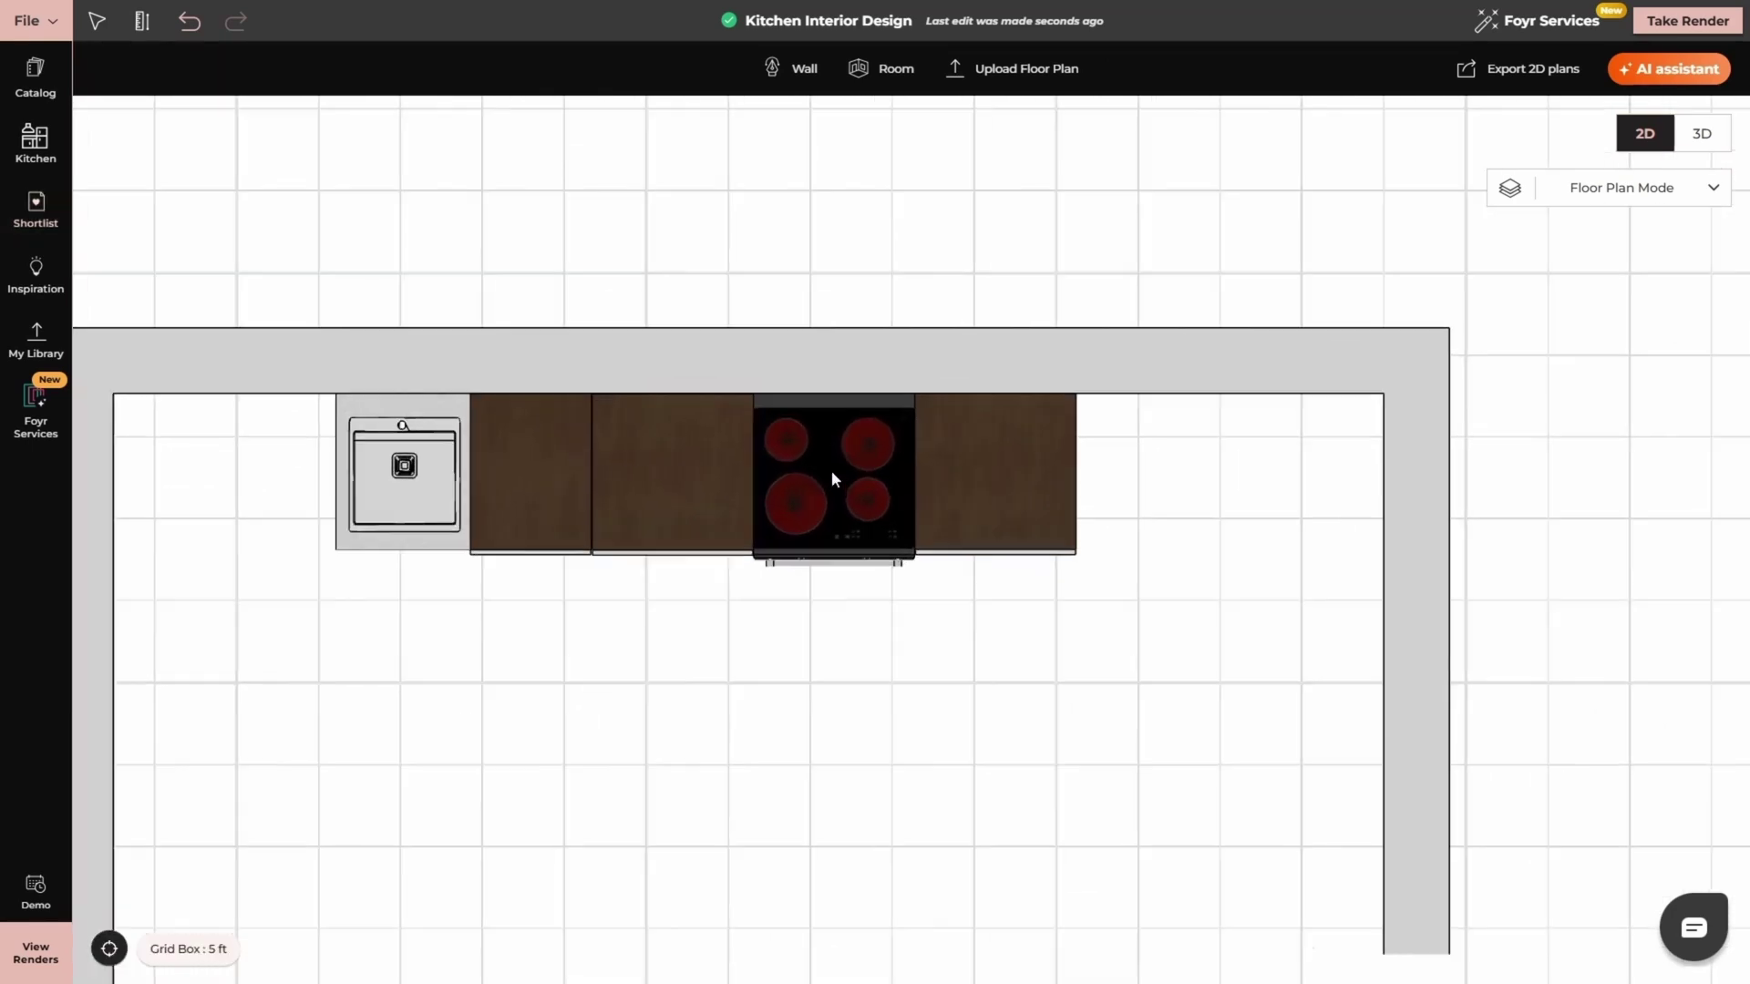
click(1433, 571)
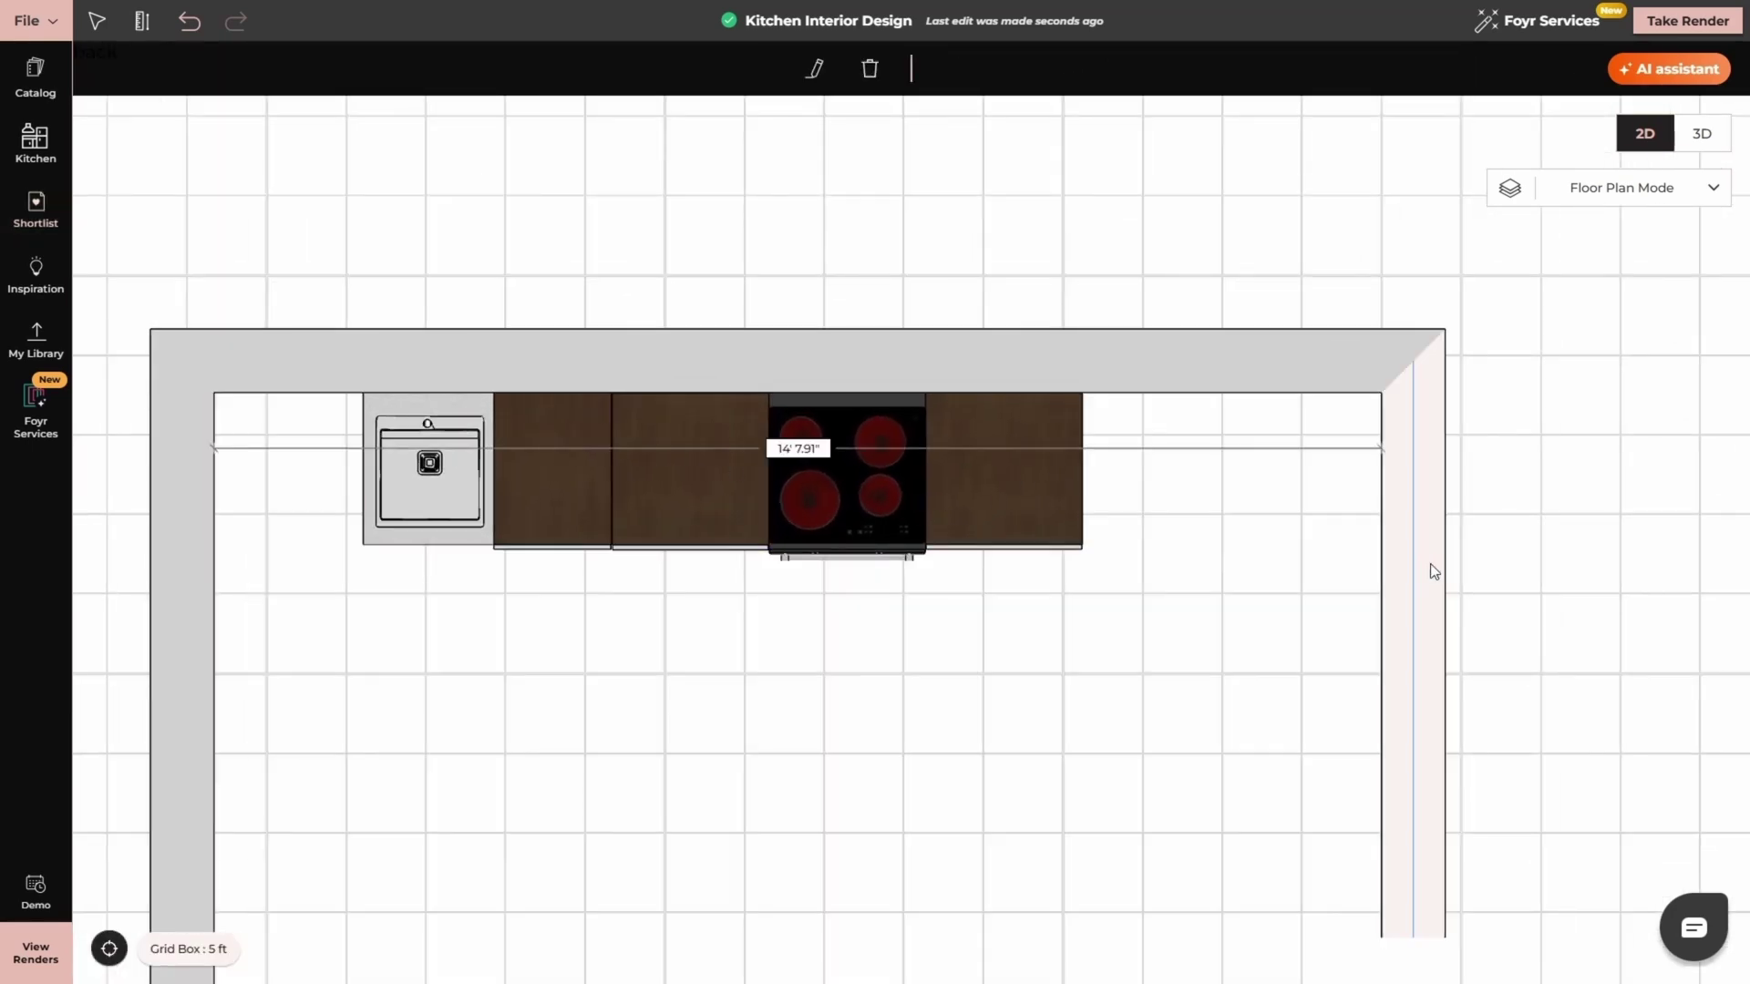
click(1579, 532)
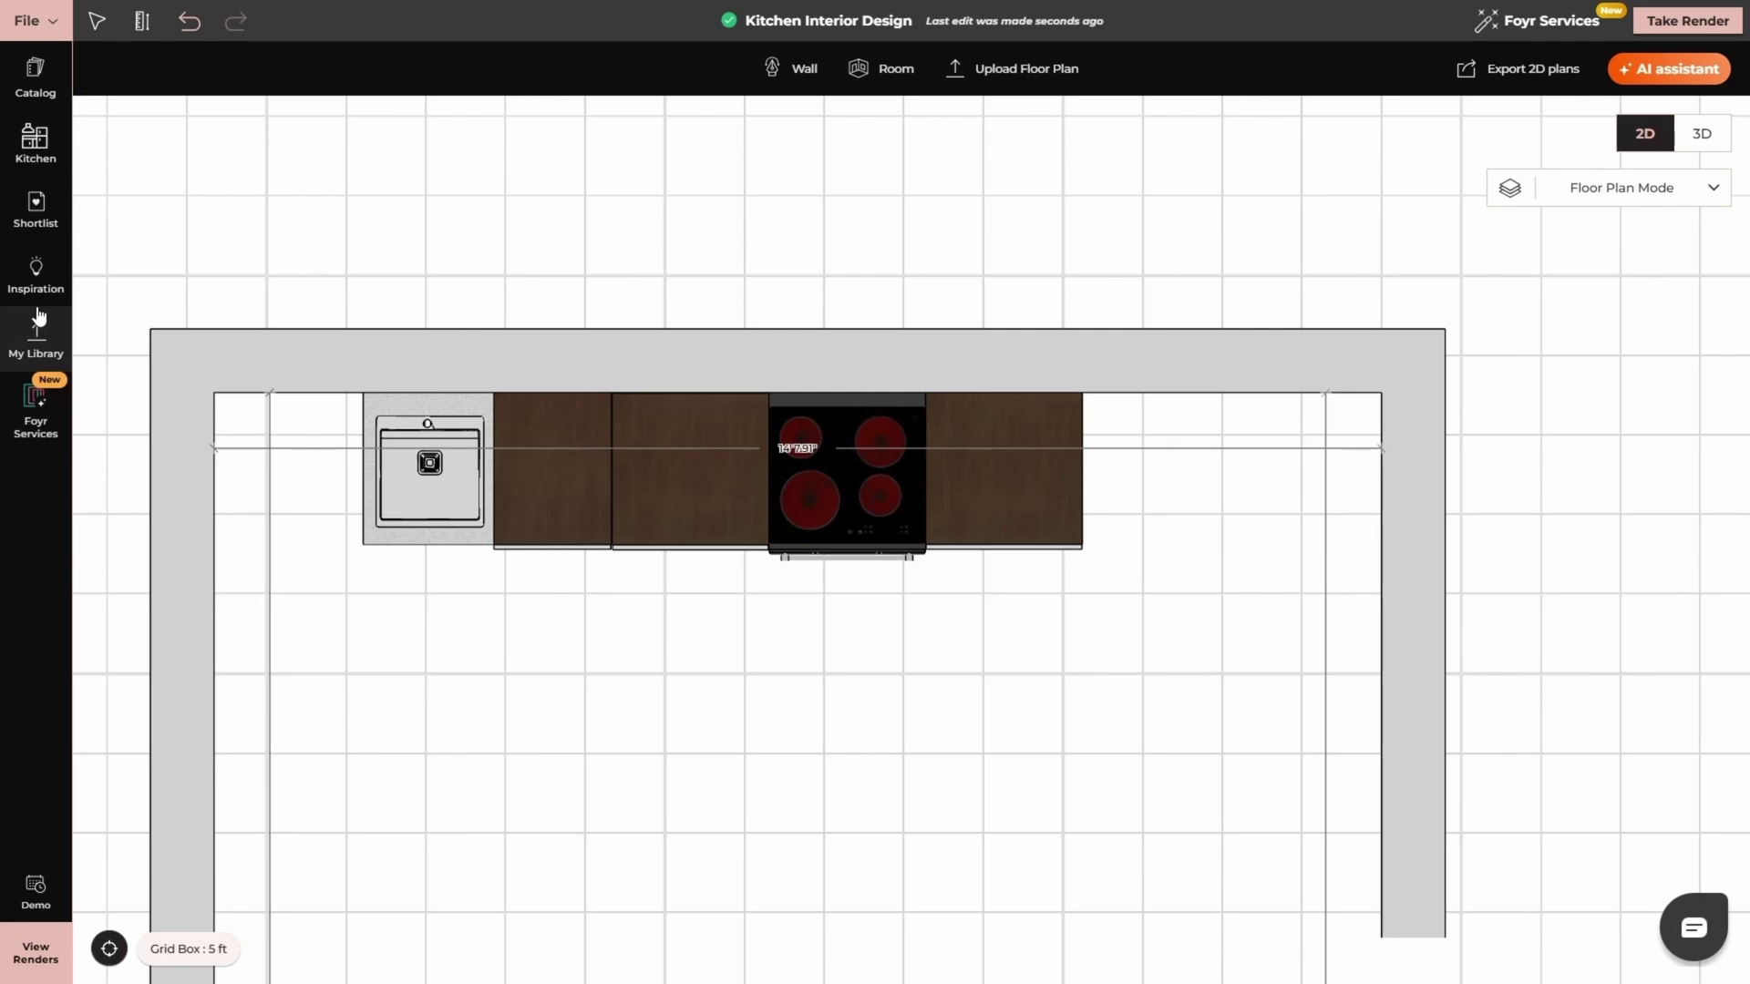
click(37, 214)
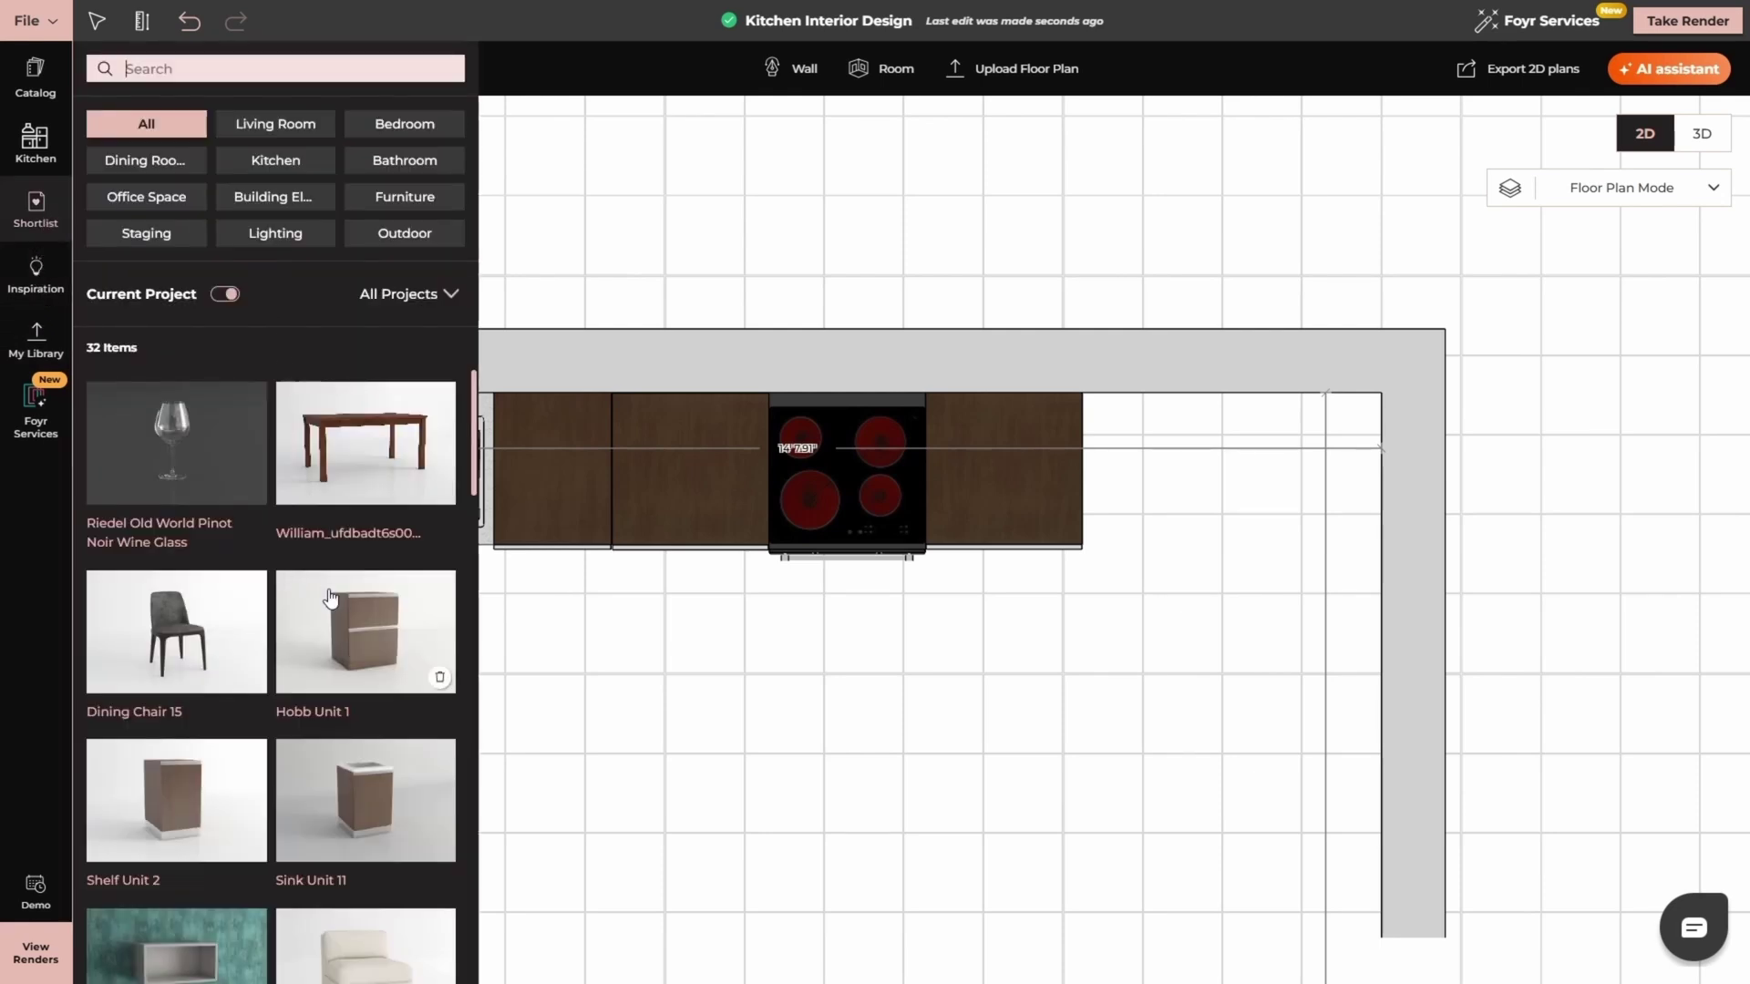
- Place a Floor Docked Solid Cube at the counter's right end and clone a copy beside it
scroll(344, 586, down, 5)
scroll(347, 583, down, 8)
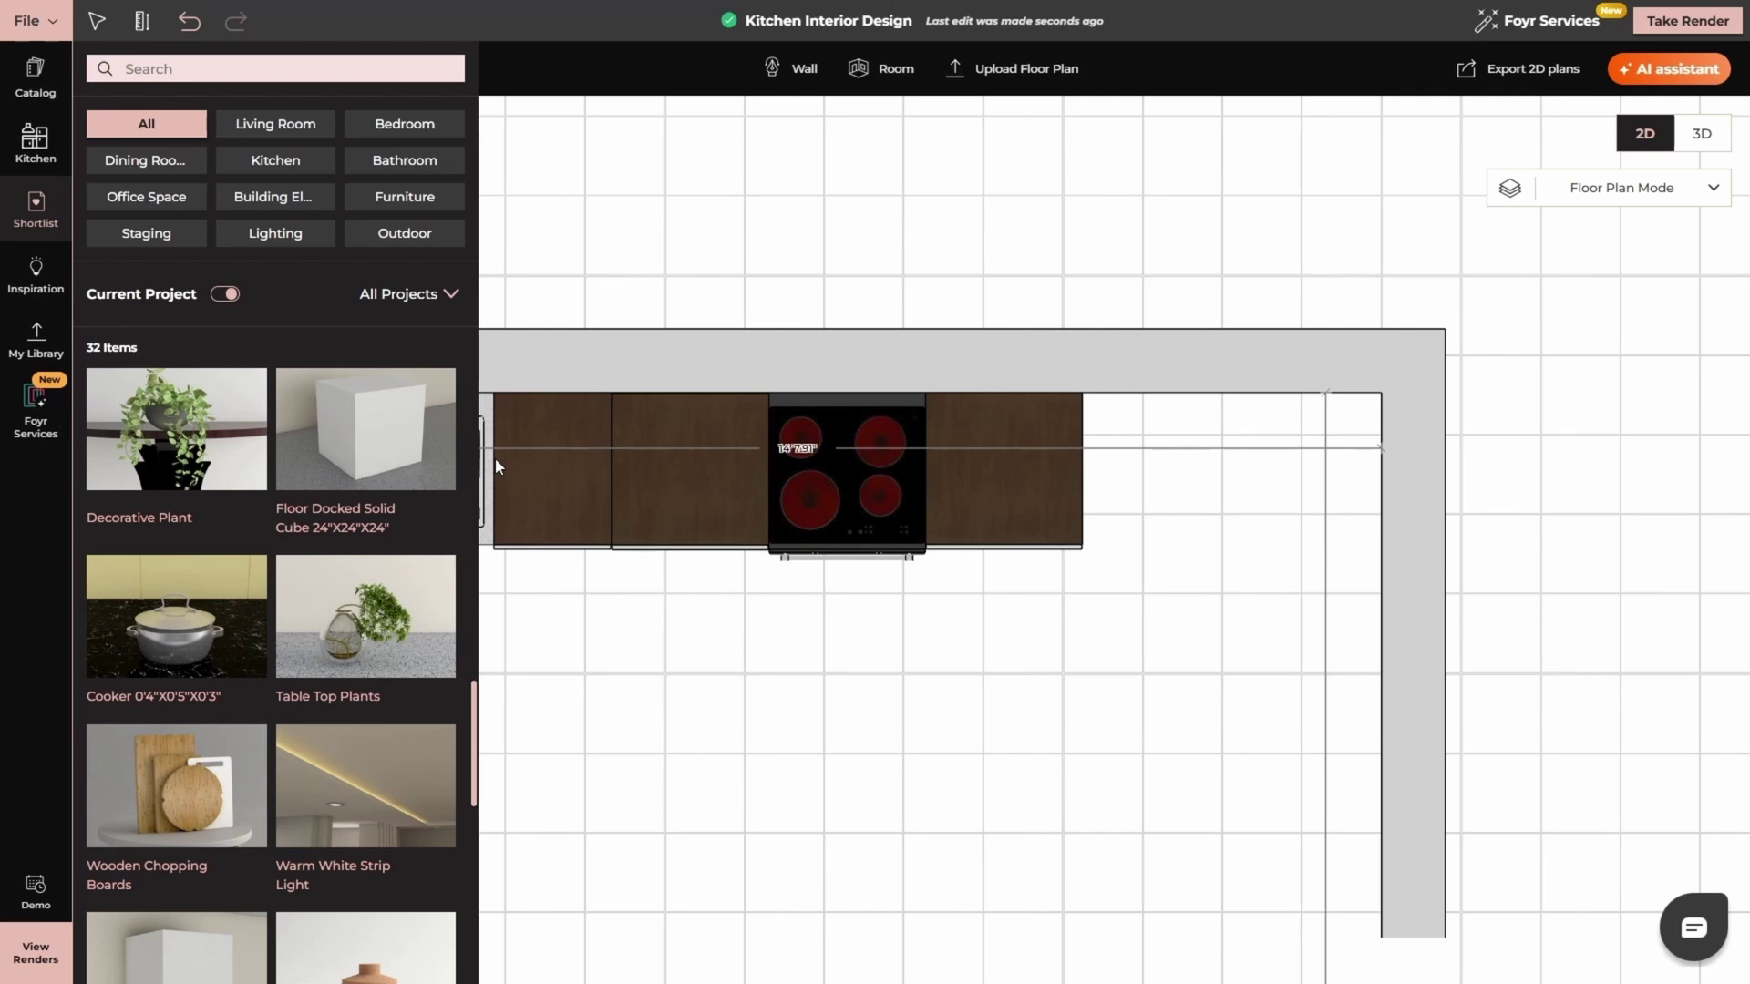
click(1161, 480)
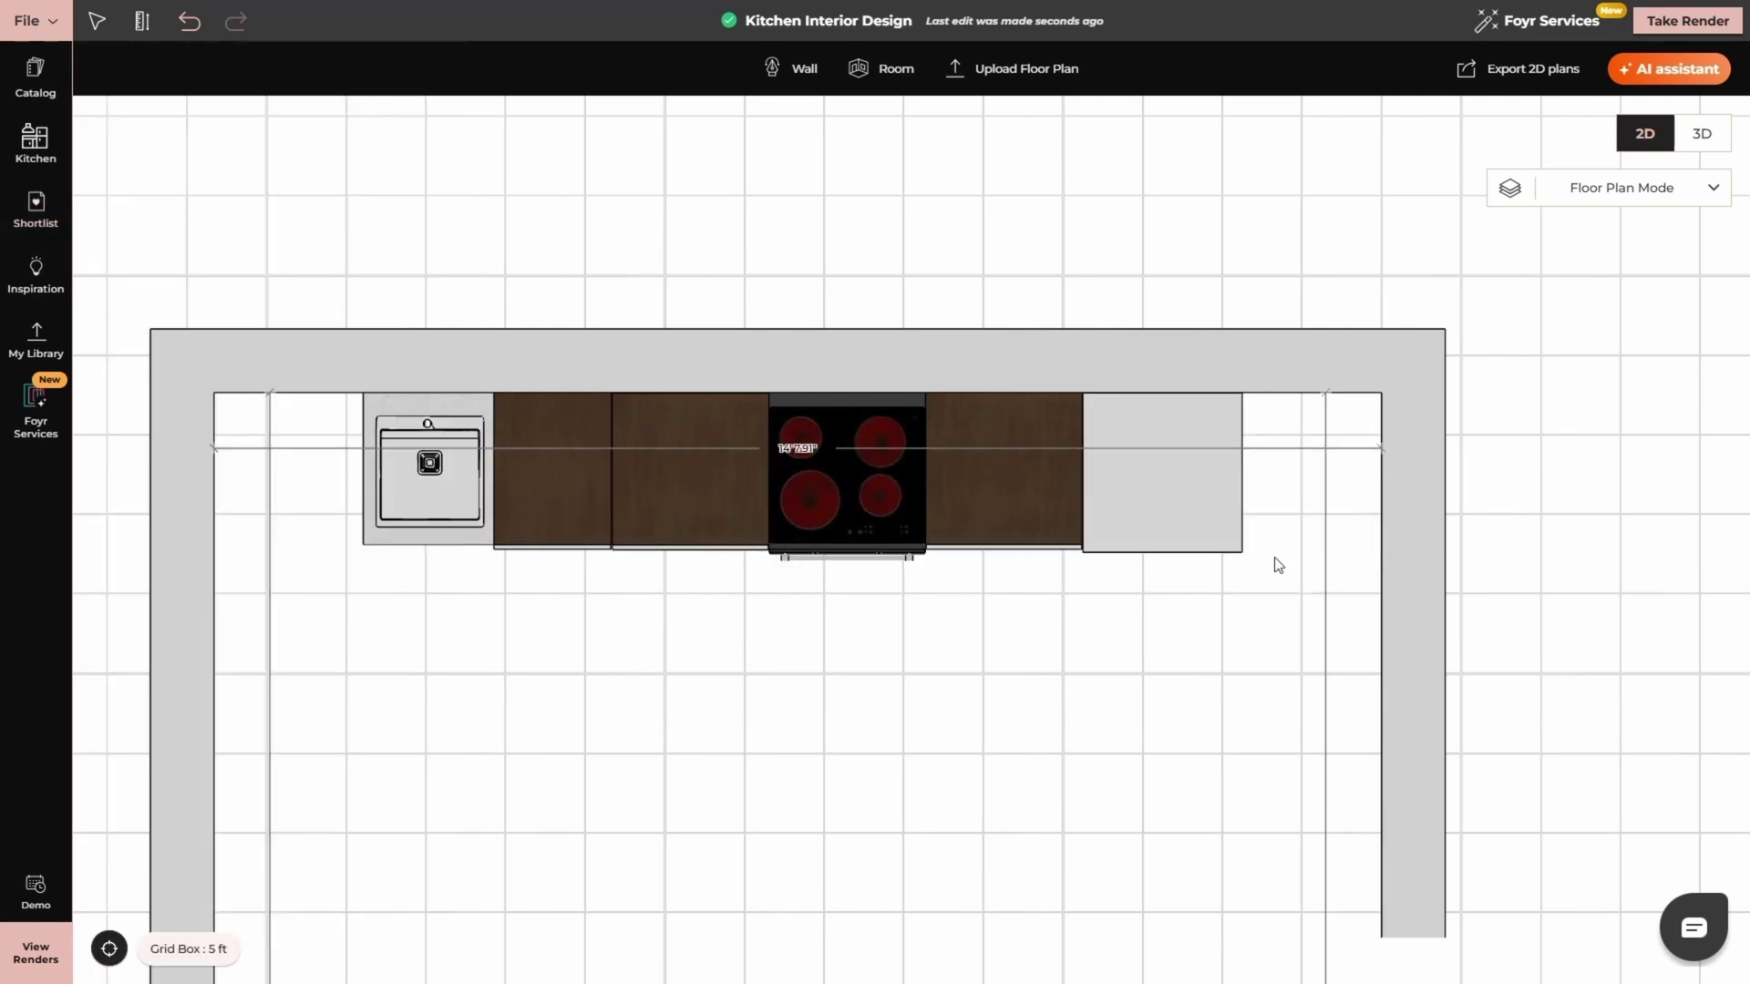
click(1169, 490)
scroll(1412, 395, up, 5)
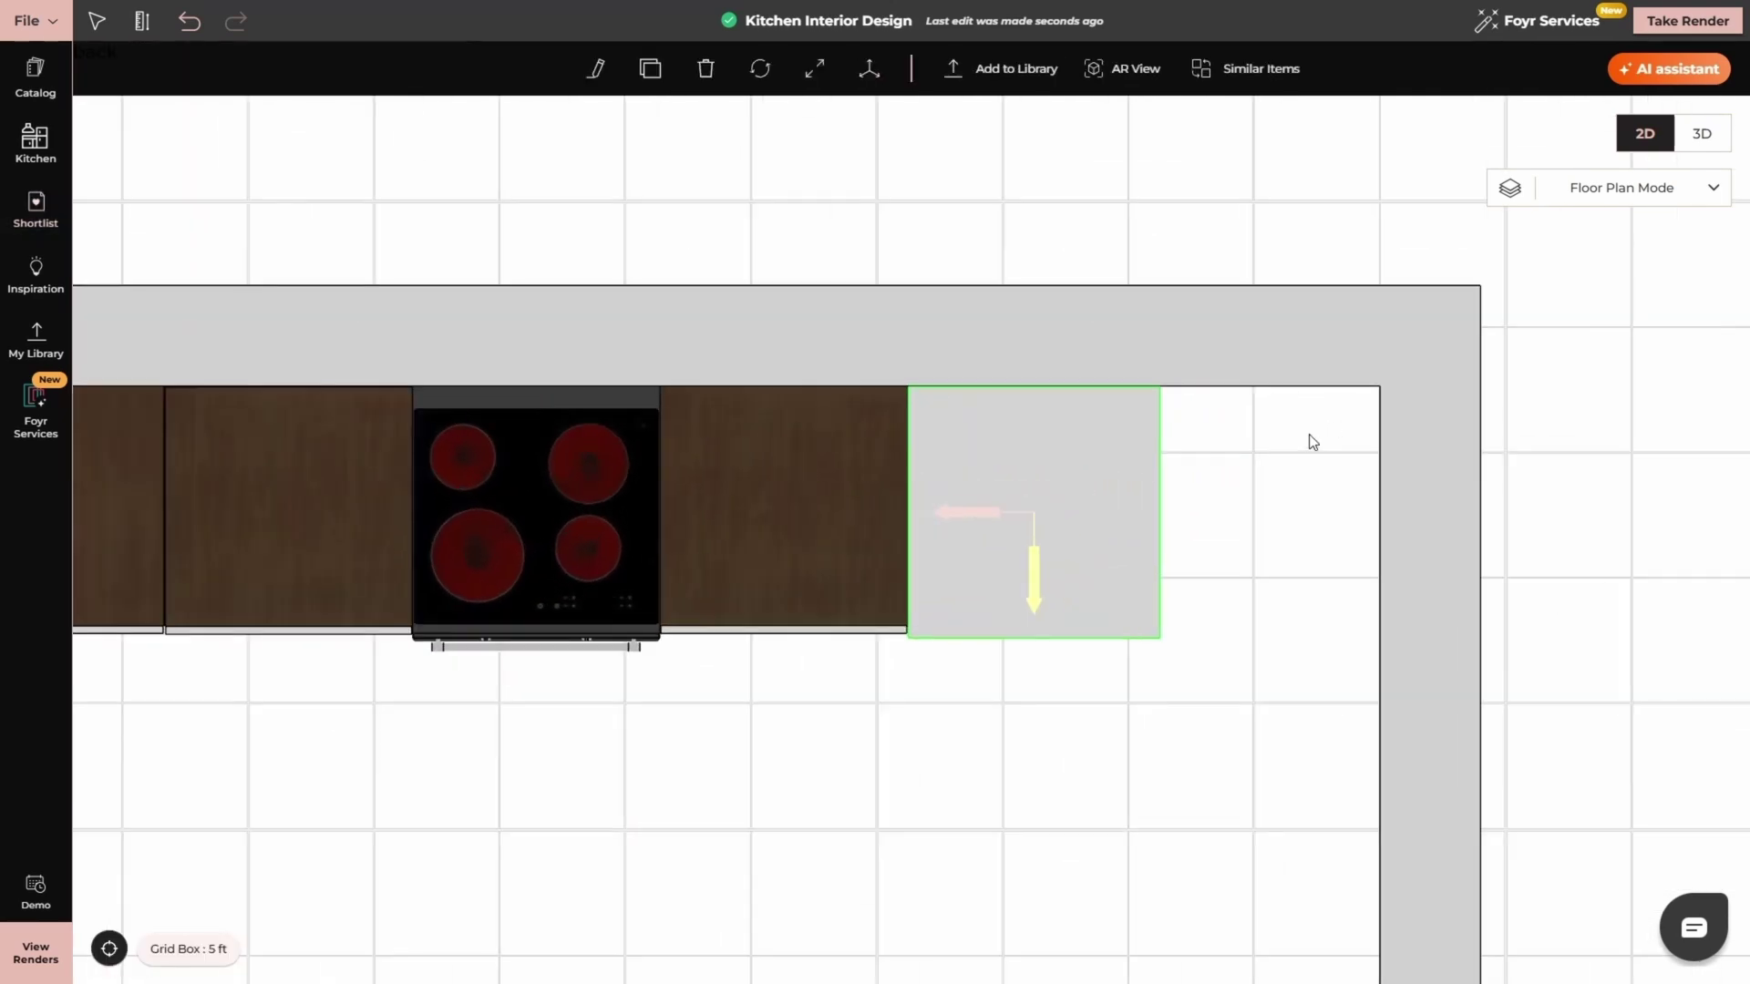
scroll(1312, 442, up, 2)
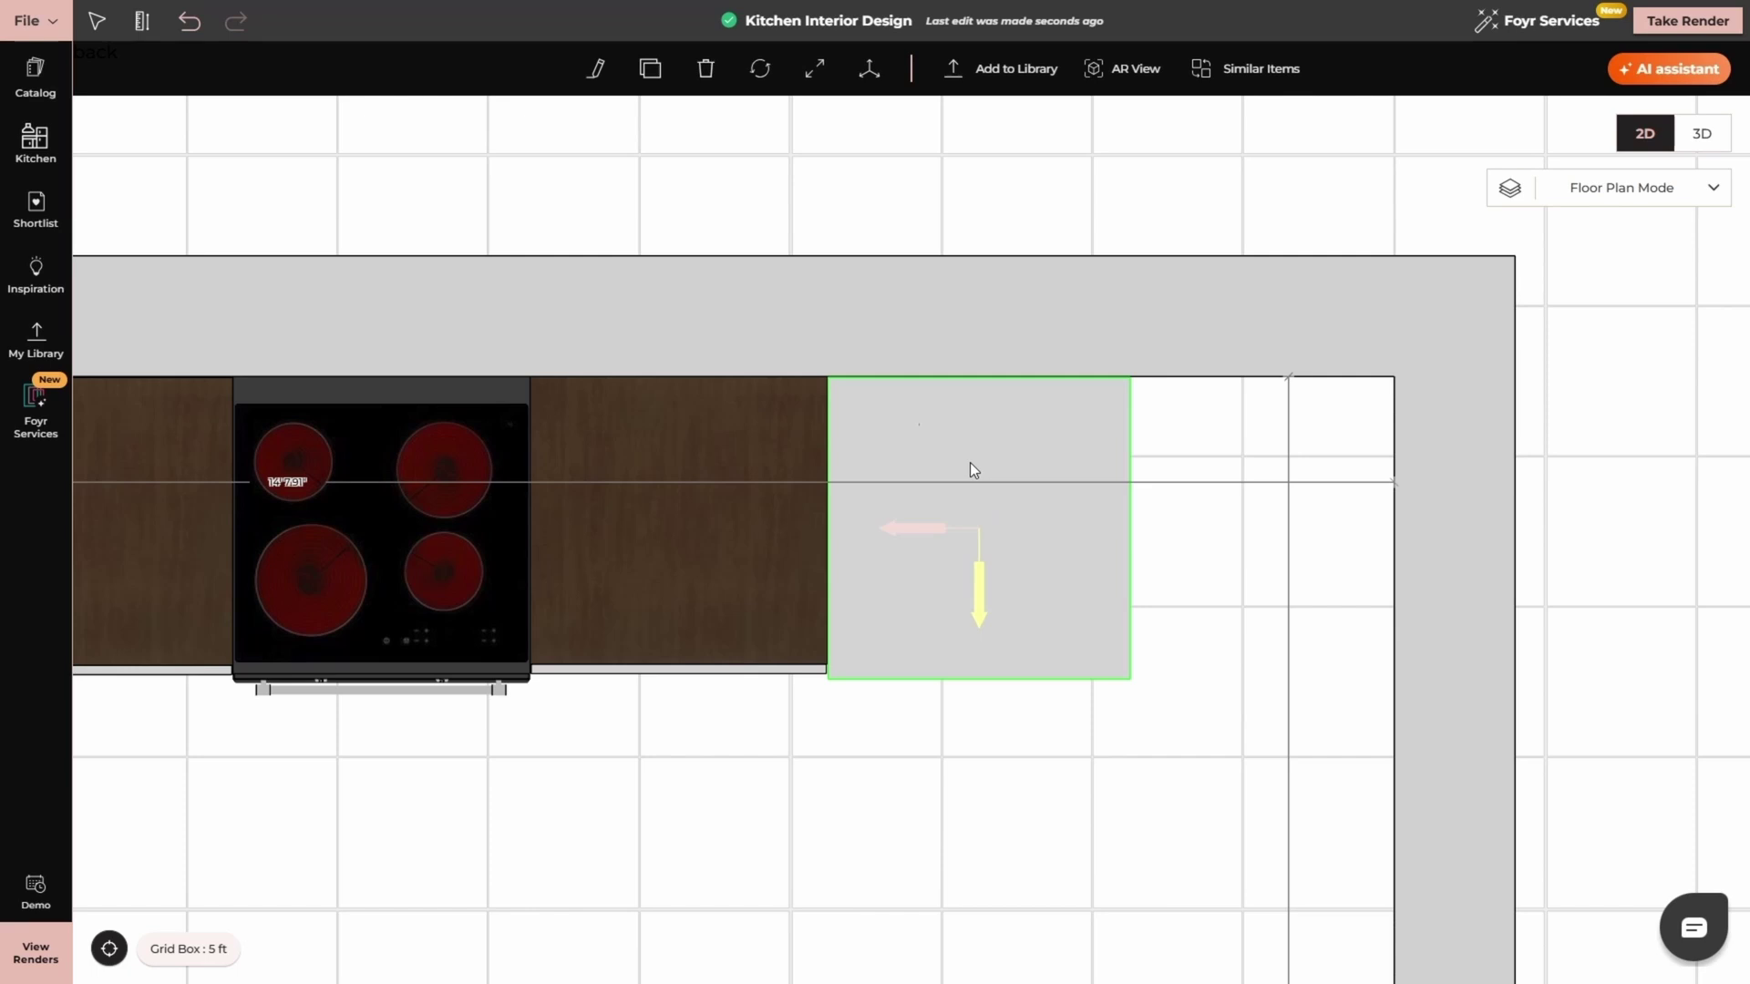
click(649, 68)
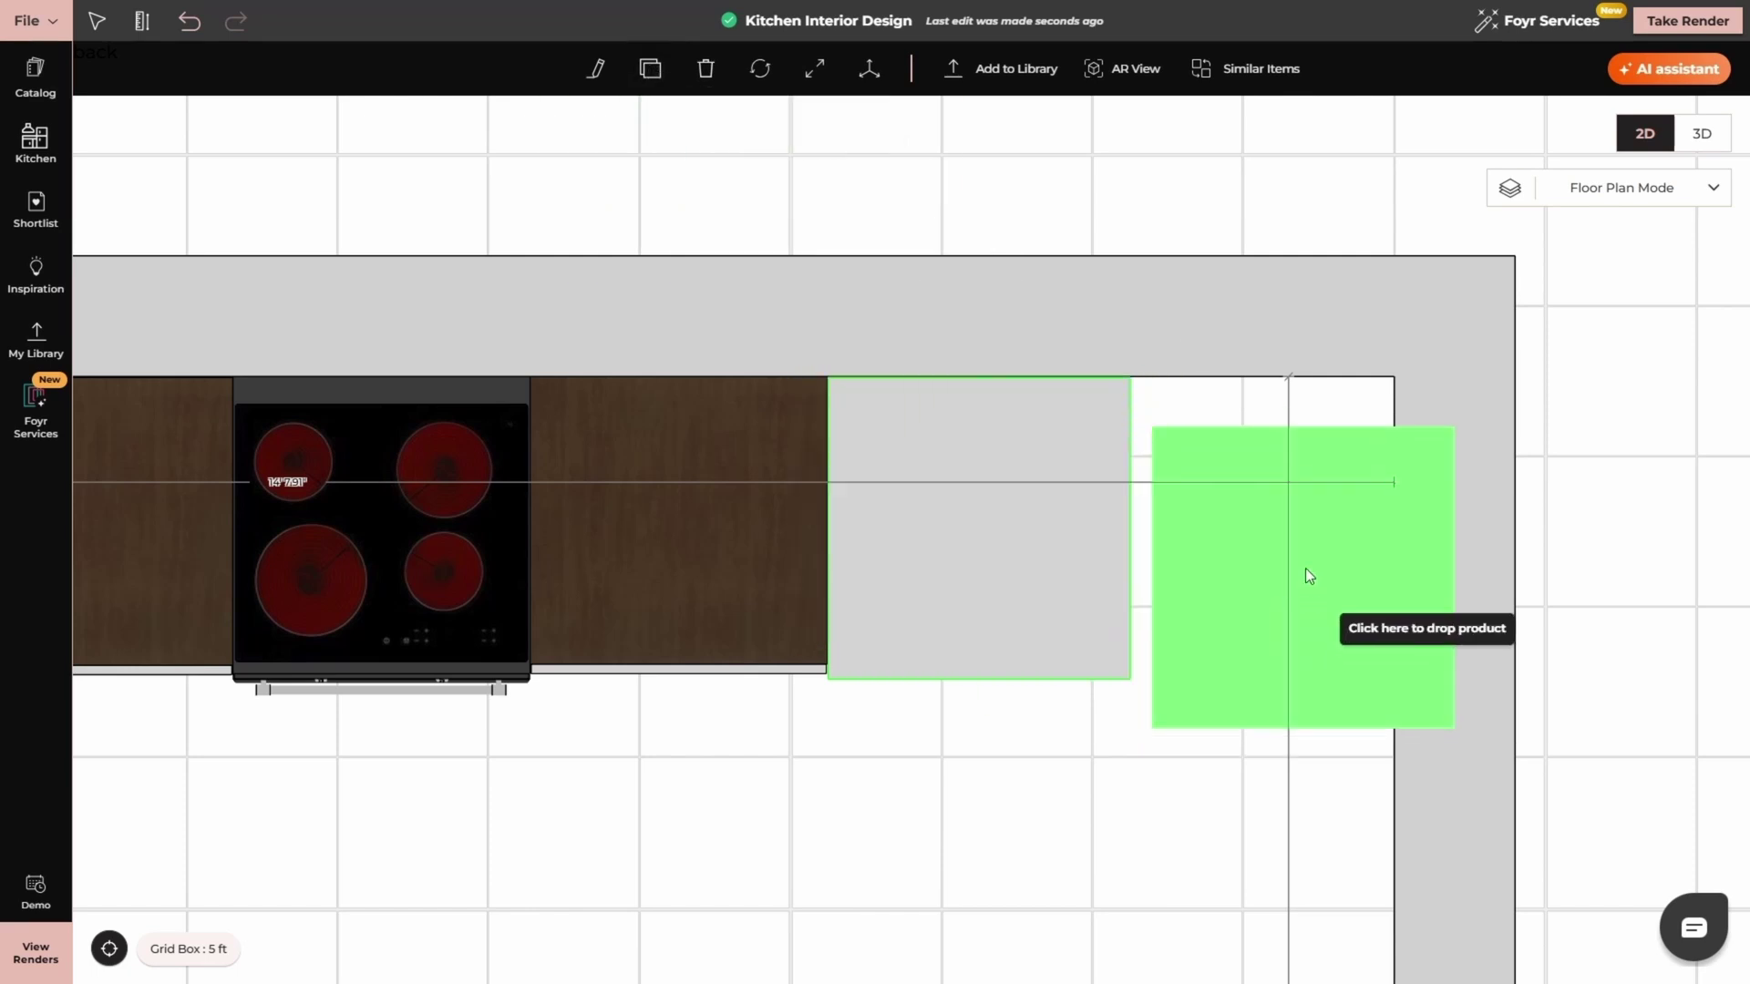
click(1286, 534)
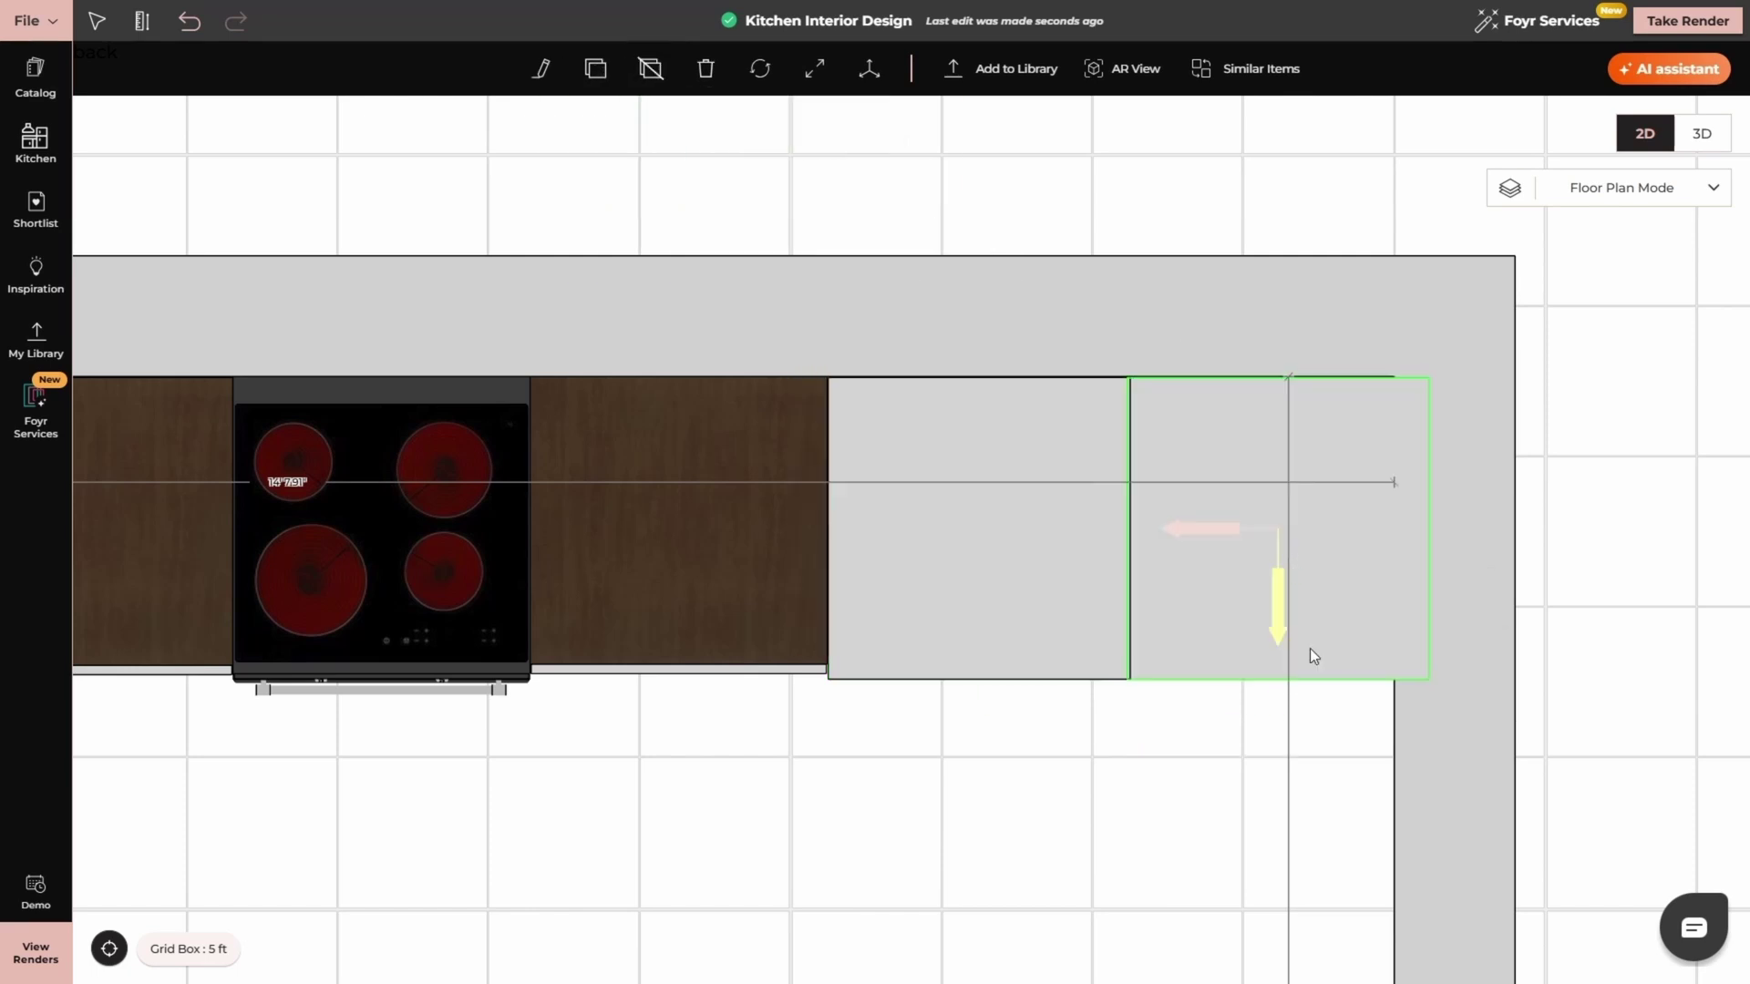
- Drag the right wall outward to meet the two grey cubes
drag(1493, 718, 1484, 626)
click(1628, 613)
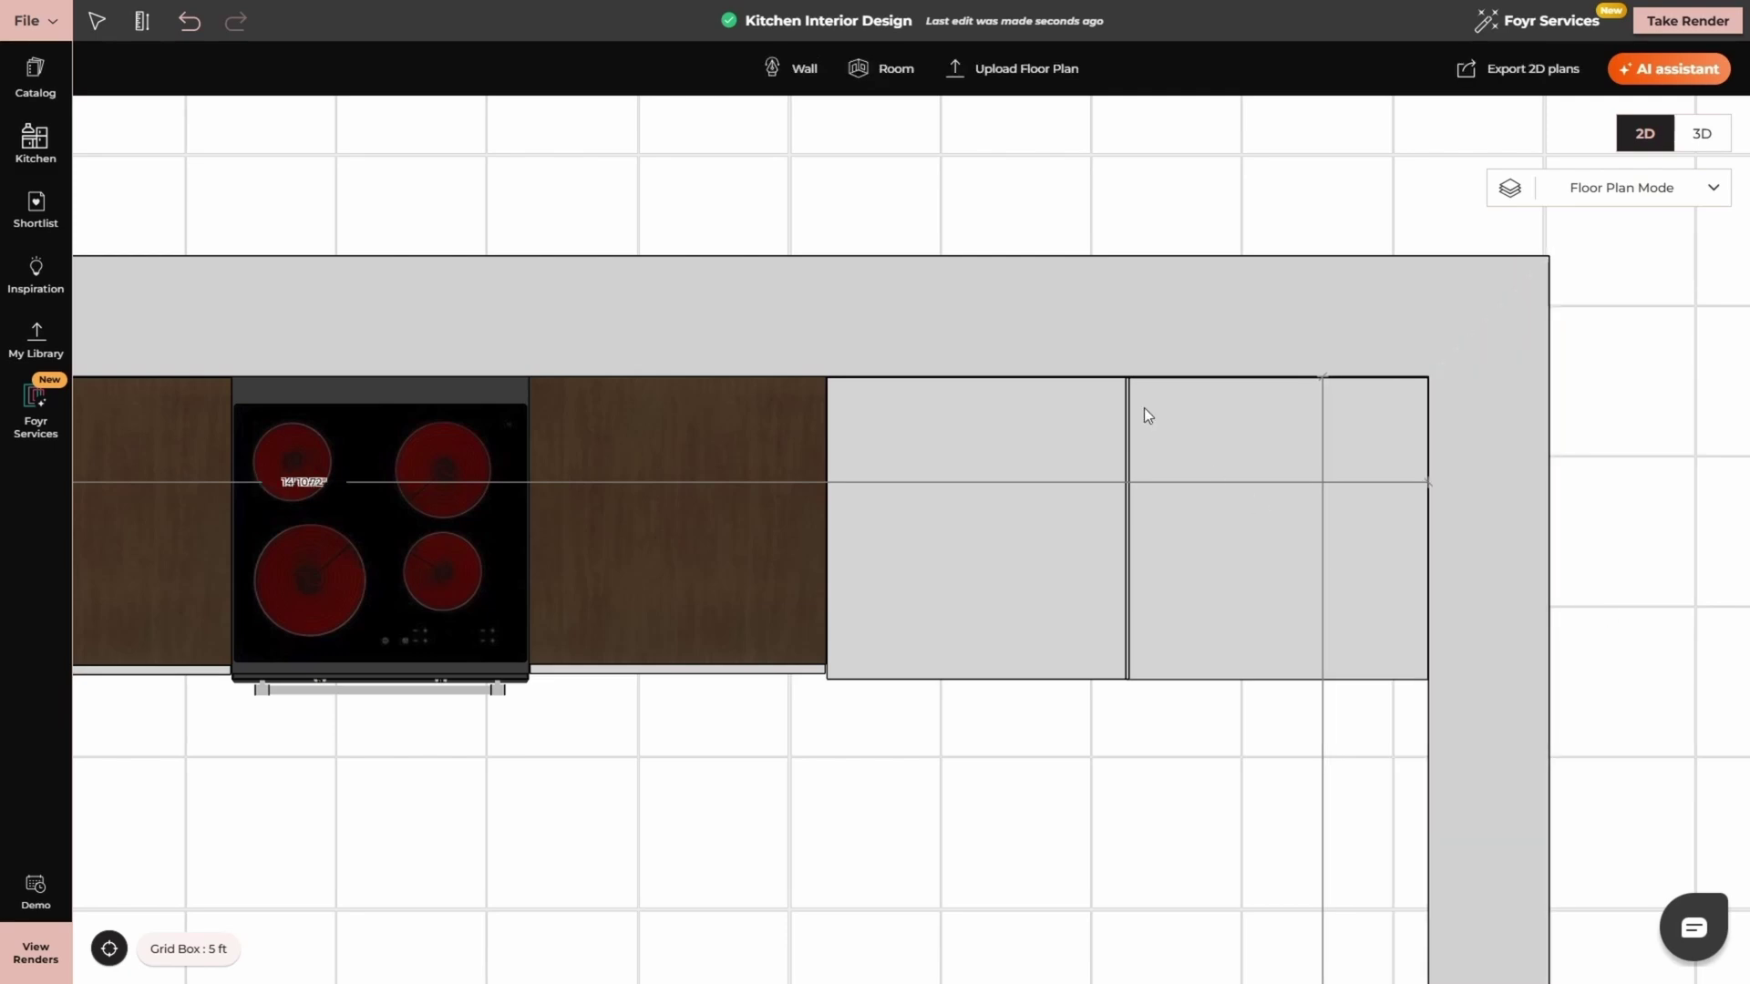
scroll(1145, 407, down, 1)
scroll(1160, 441, down, 2)
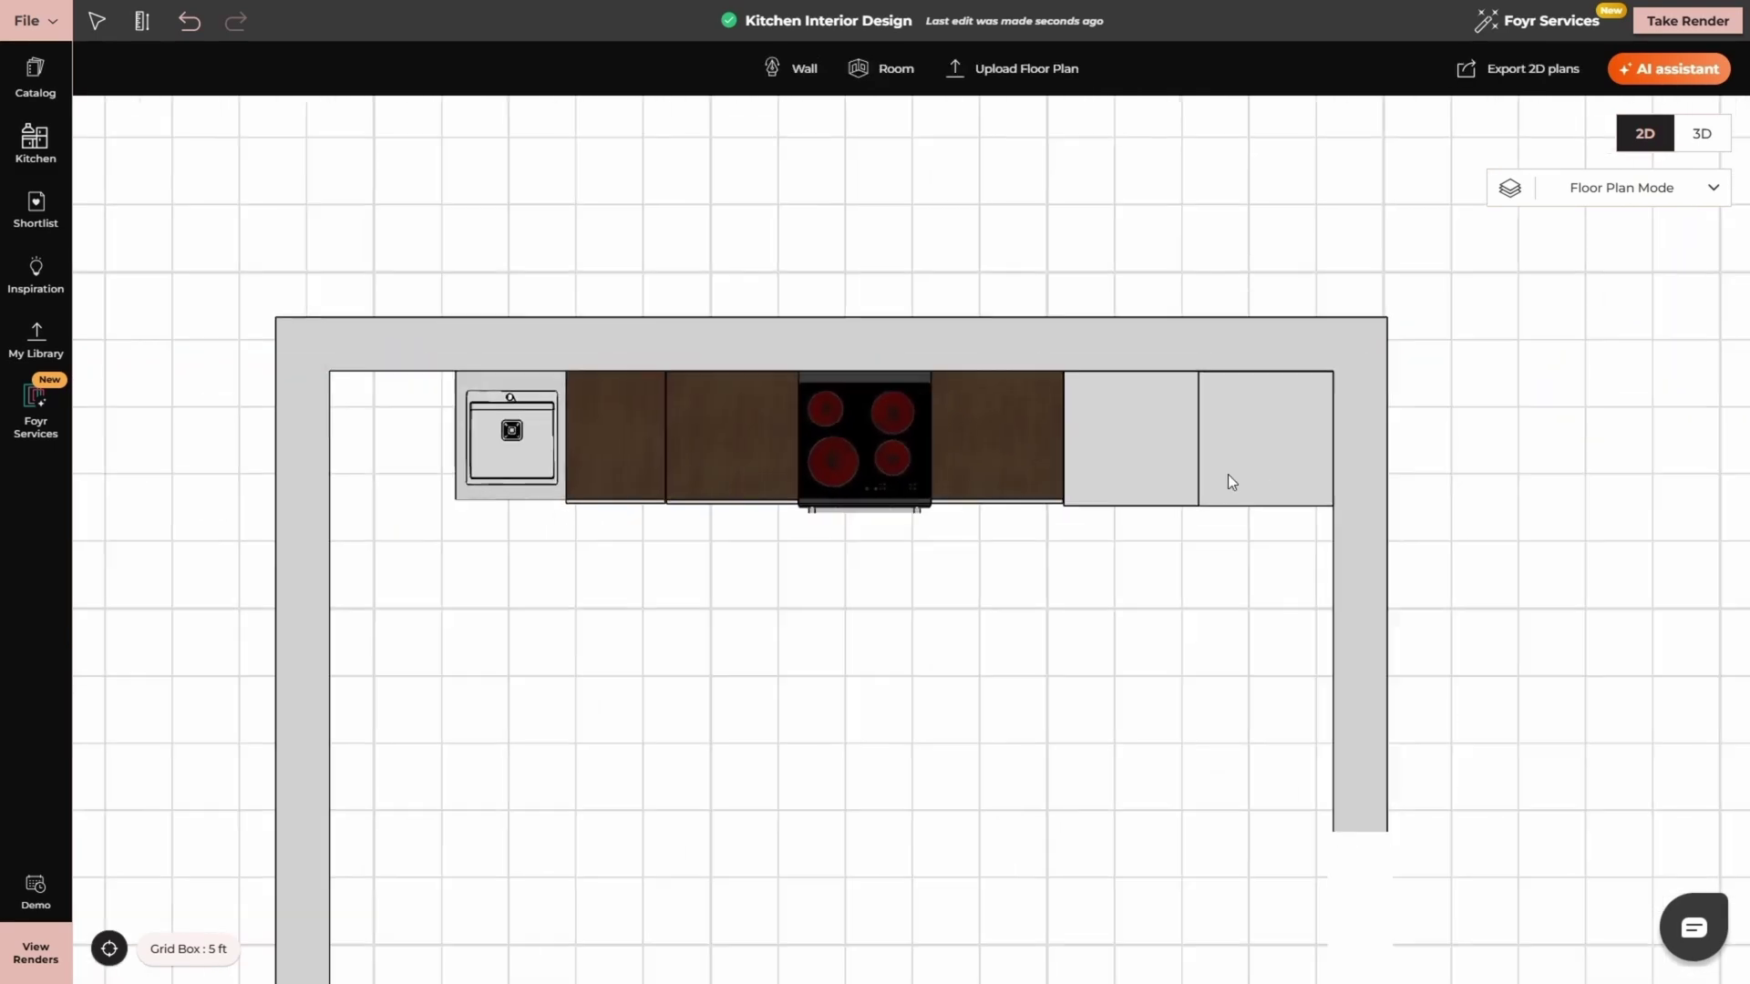
- In 3D view, resize the left white cube upward into a tall unit
click(1697, 147)
mouse_move(855, 493)
mouse_down()
mouse_move(735, 473)
mouse_move(762, 488)
mouse_move(900, 242)
mouse_move(879, 168)
mouse_move(902, 214)
mouse_move(863, 471)
mouse_up()
click(909, 401)
click(949, 123)
scroll(1022, 390, up, 5)
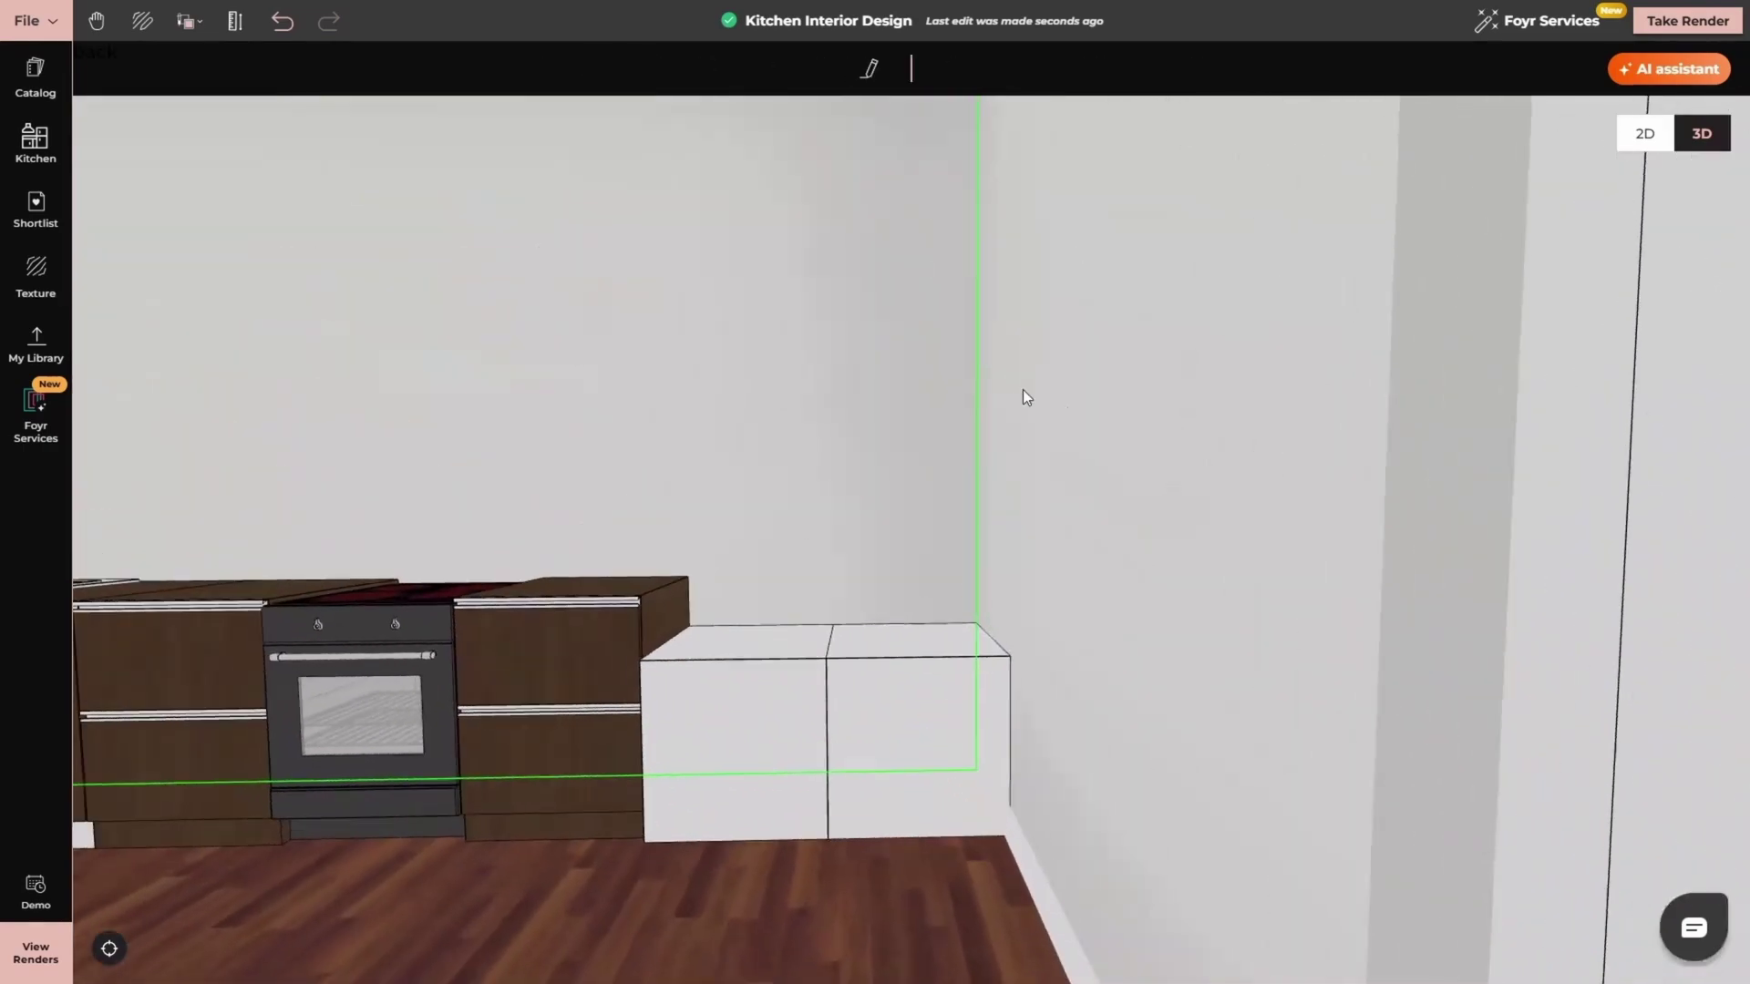
click(784, 785)
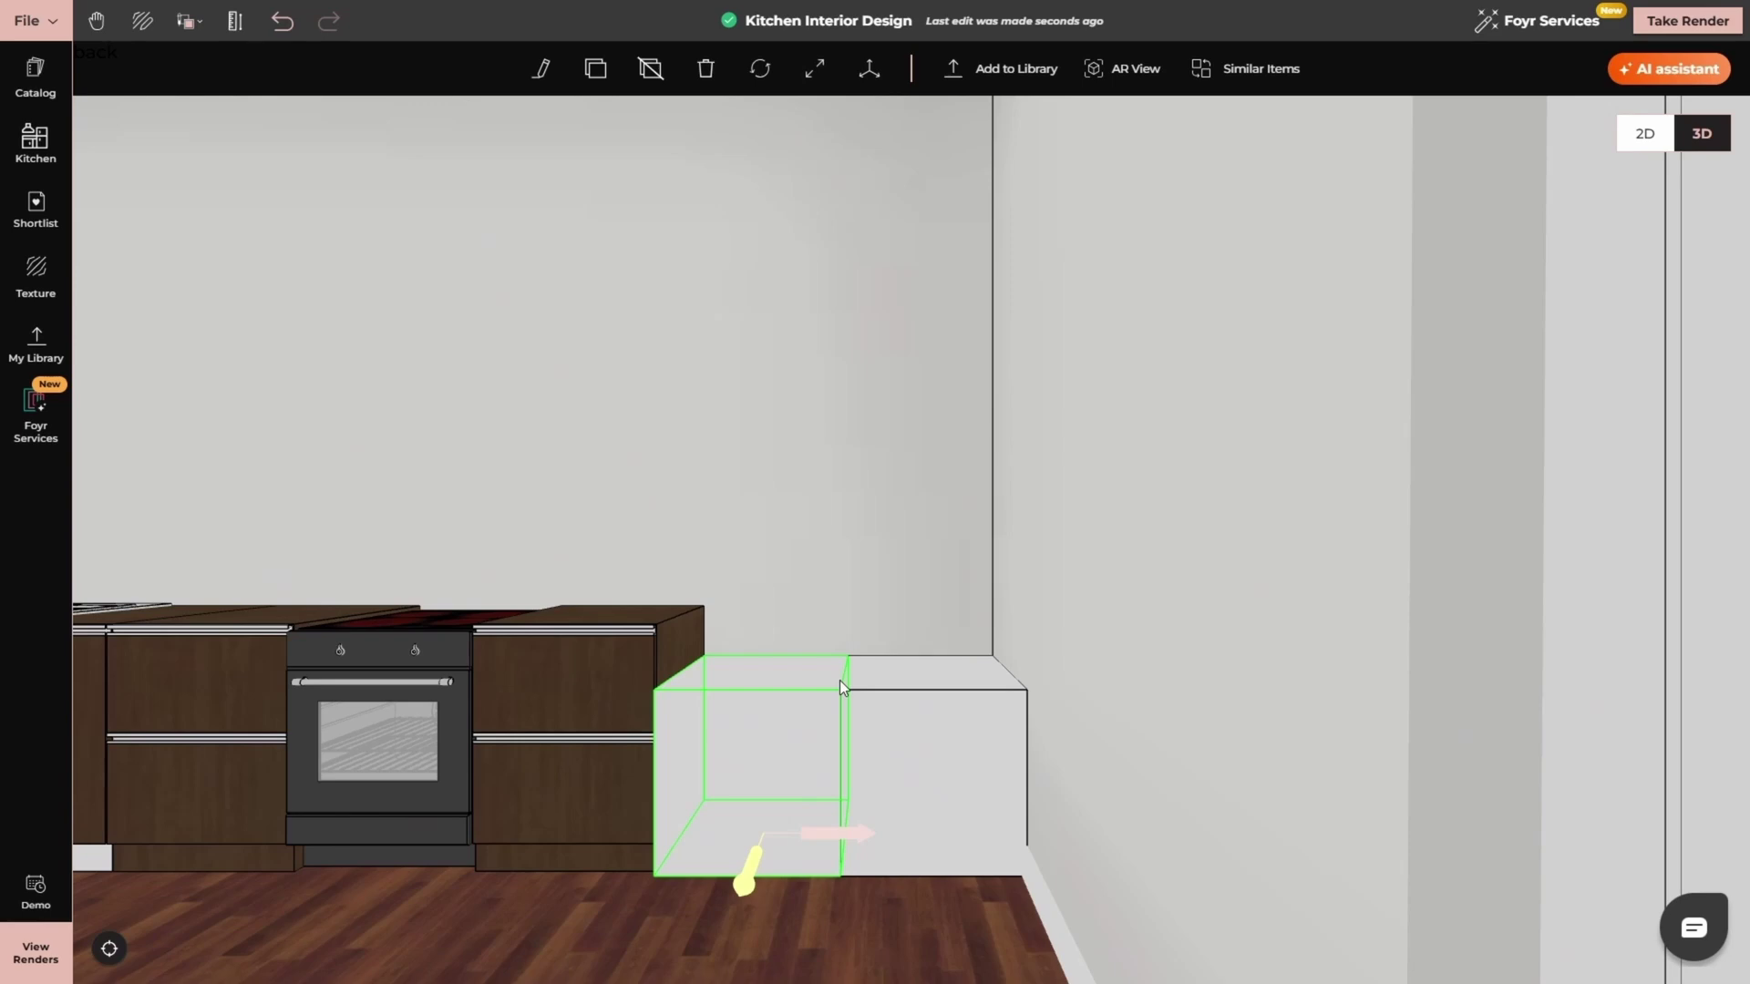
click(814, 69)
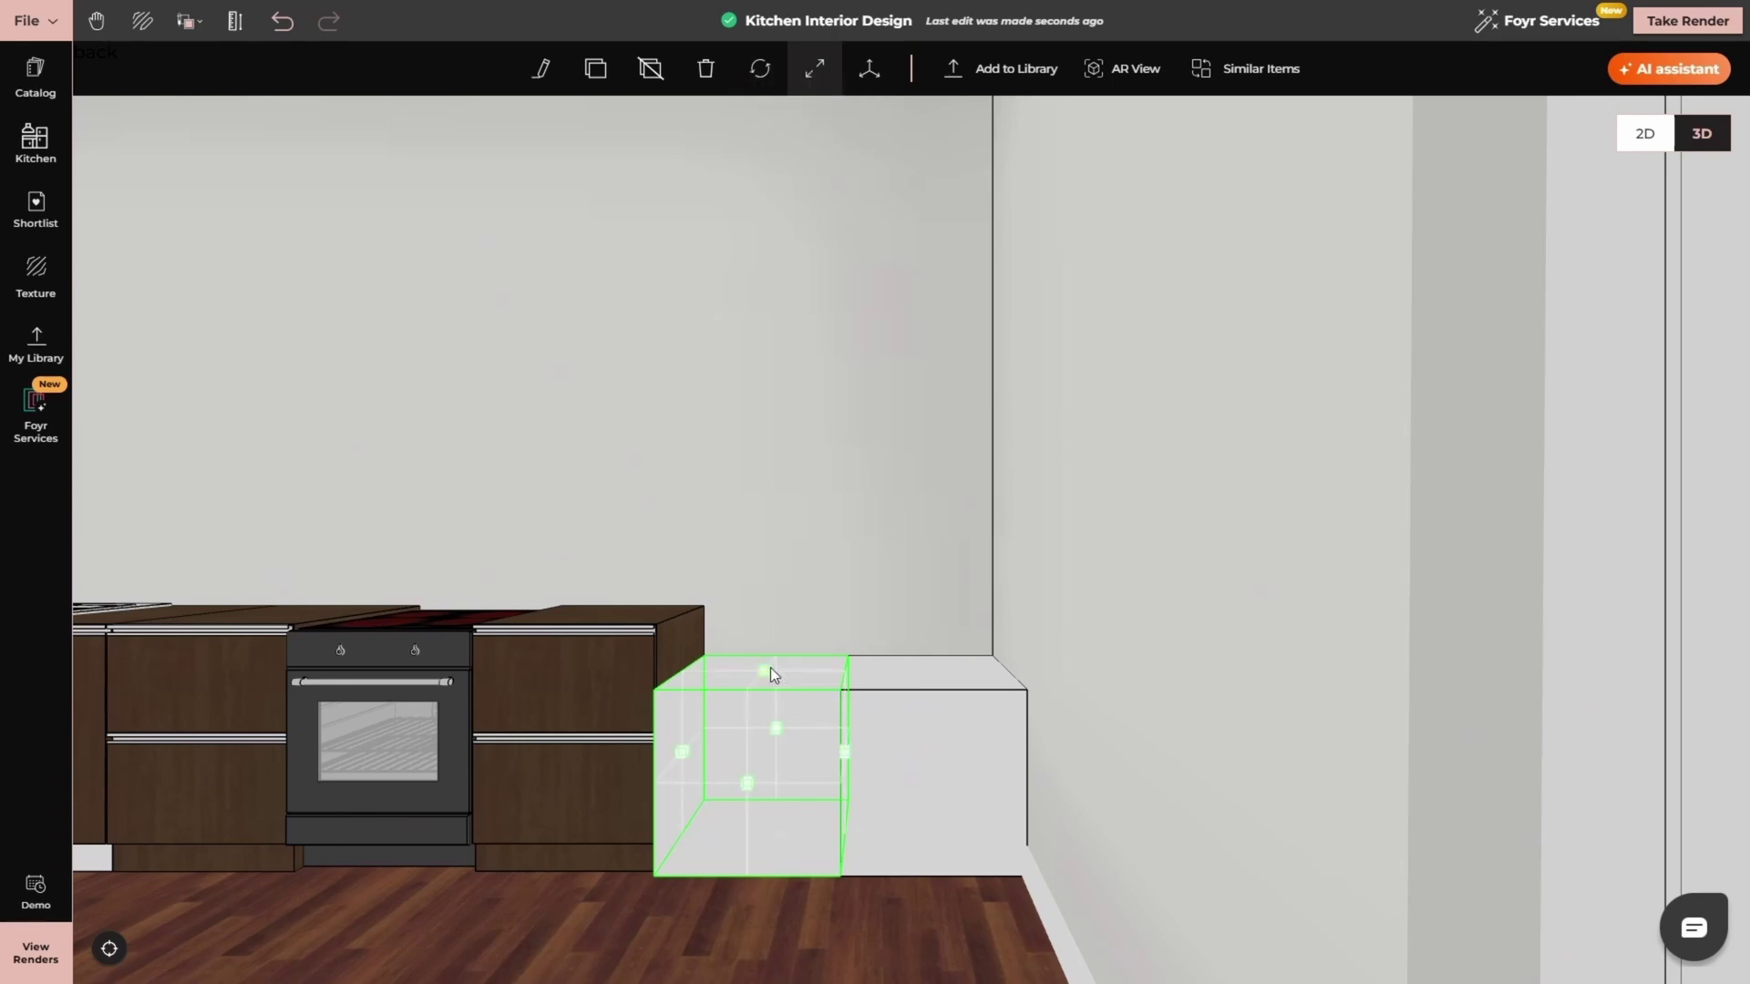
drag(771, 676, 790, 164)
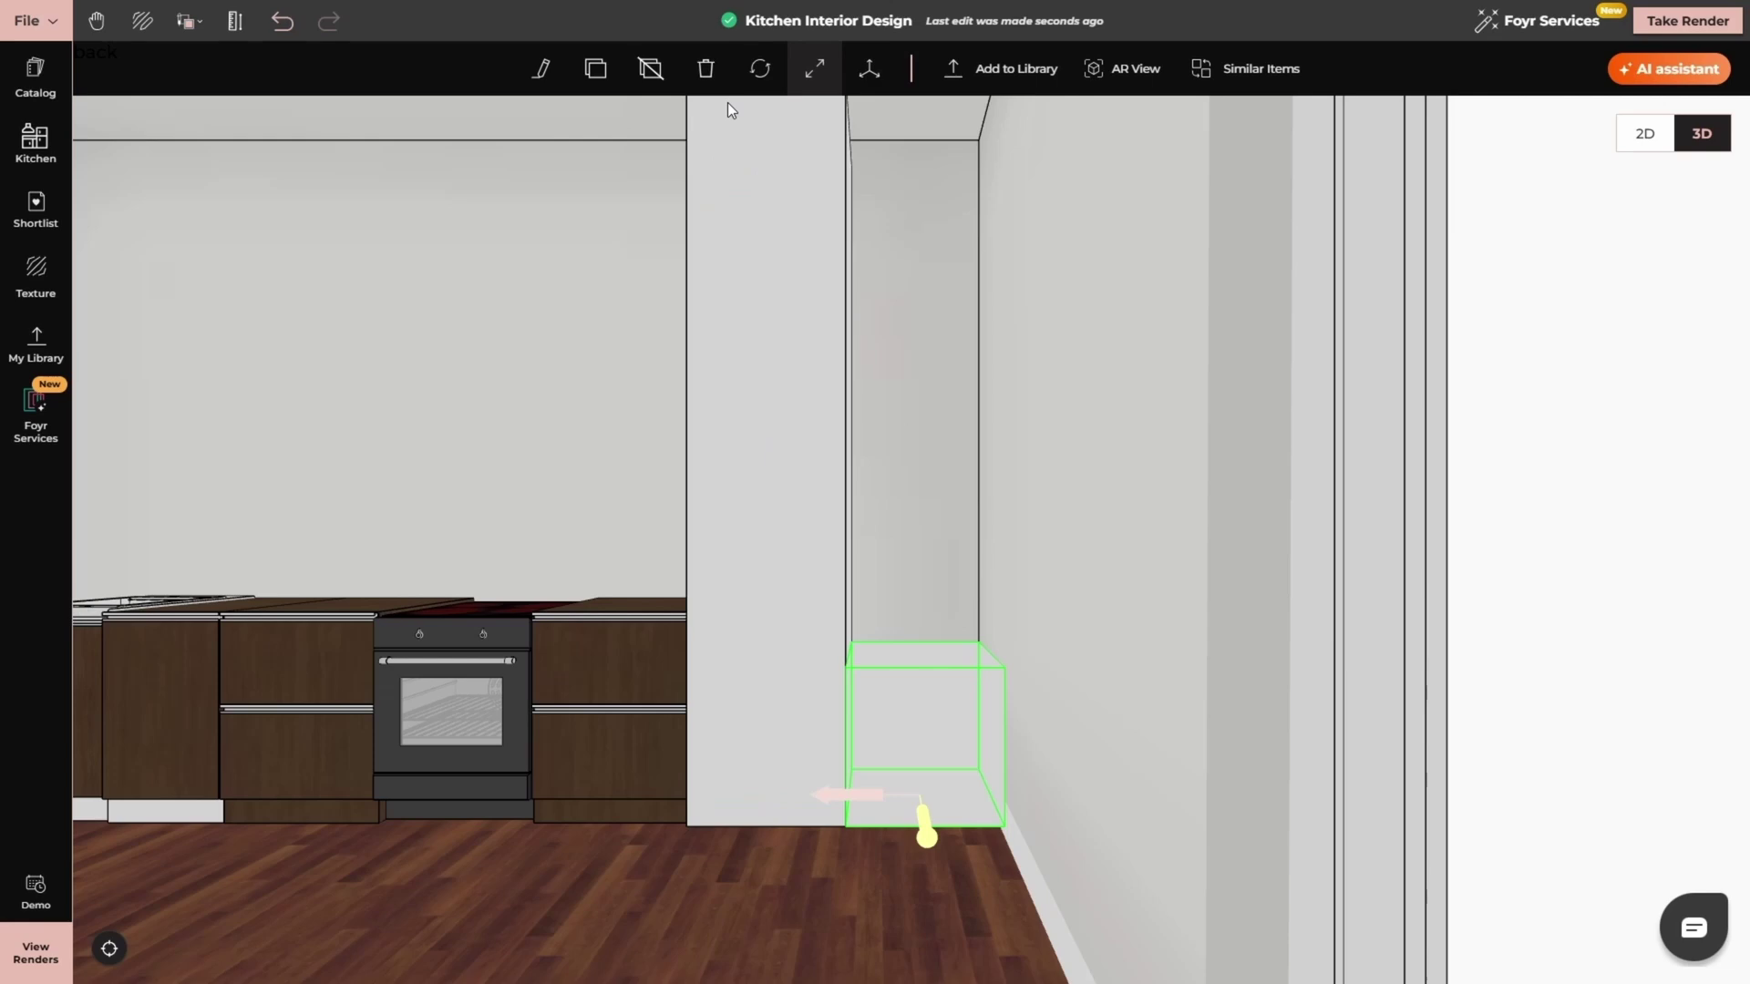
- Stretch the second white cube up to full height as well
click(811, 68)
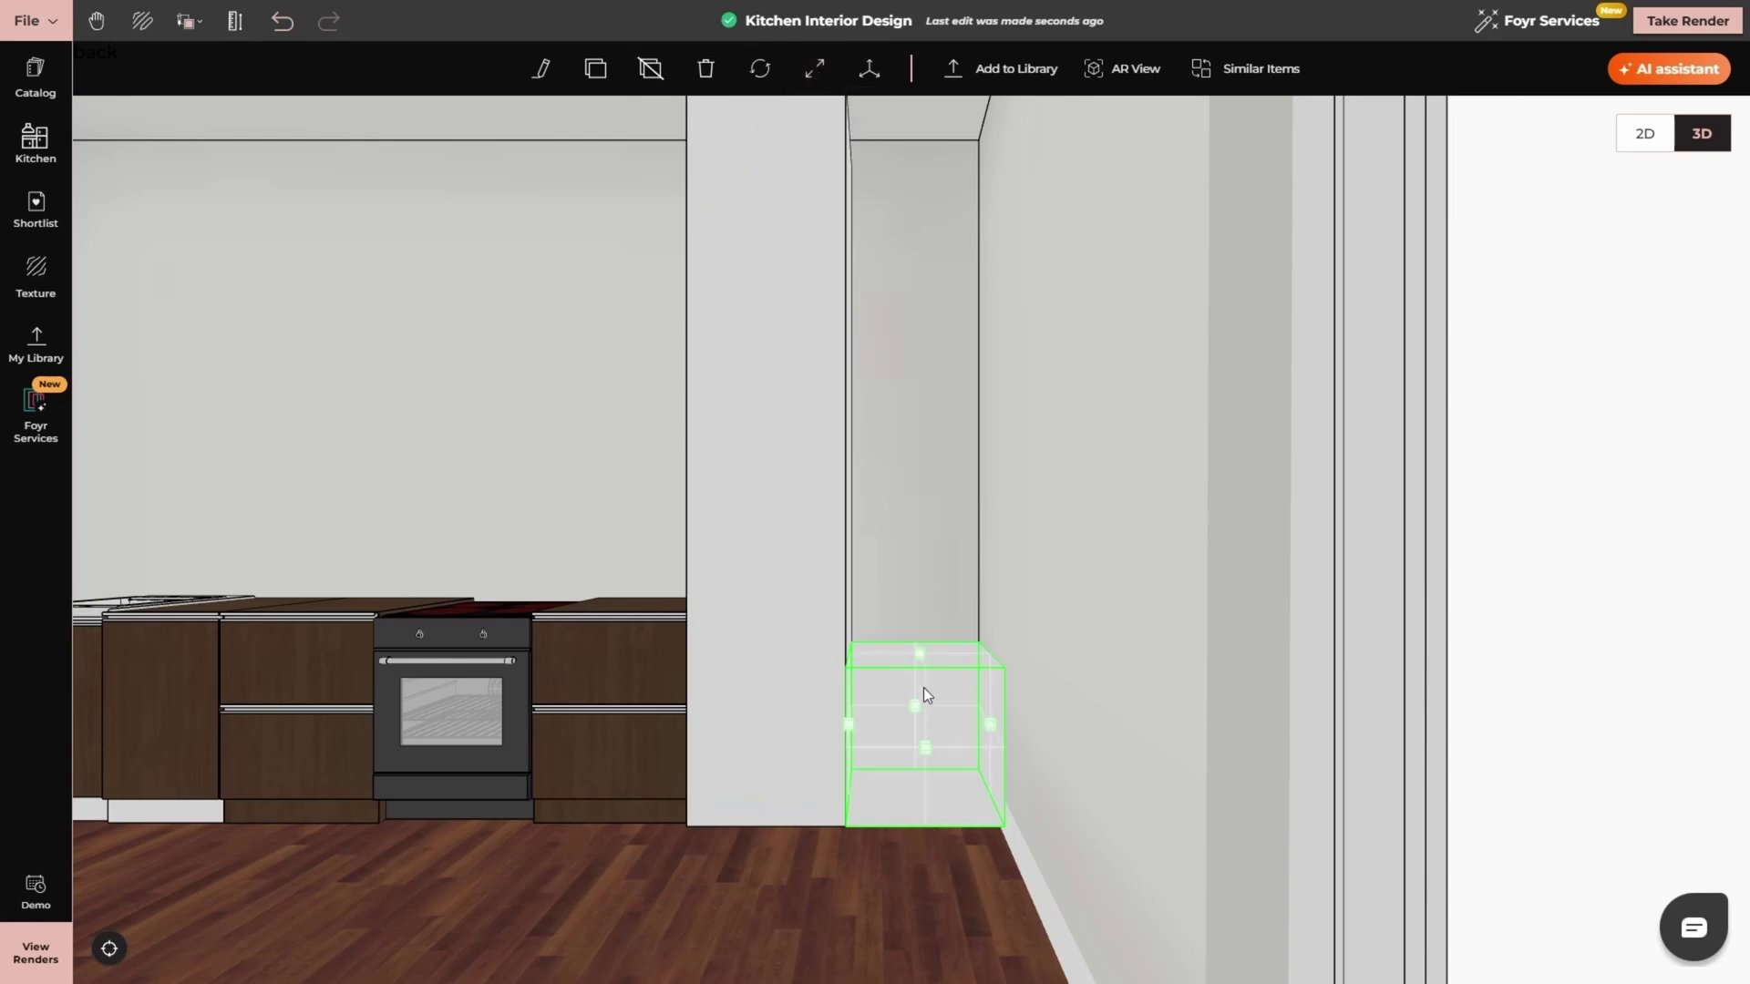
drag(916, 655, 910, 183)
scroll(966, 392, down, 4)
scroll(779, 532, down, 4)
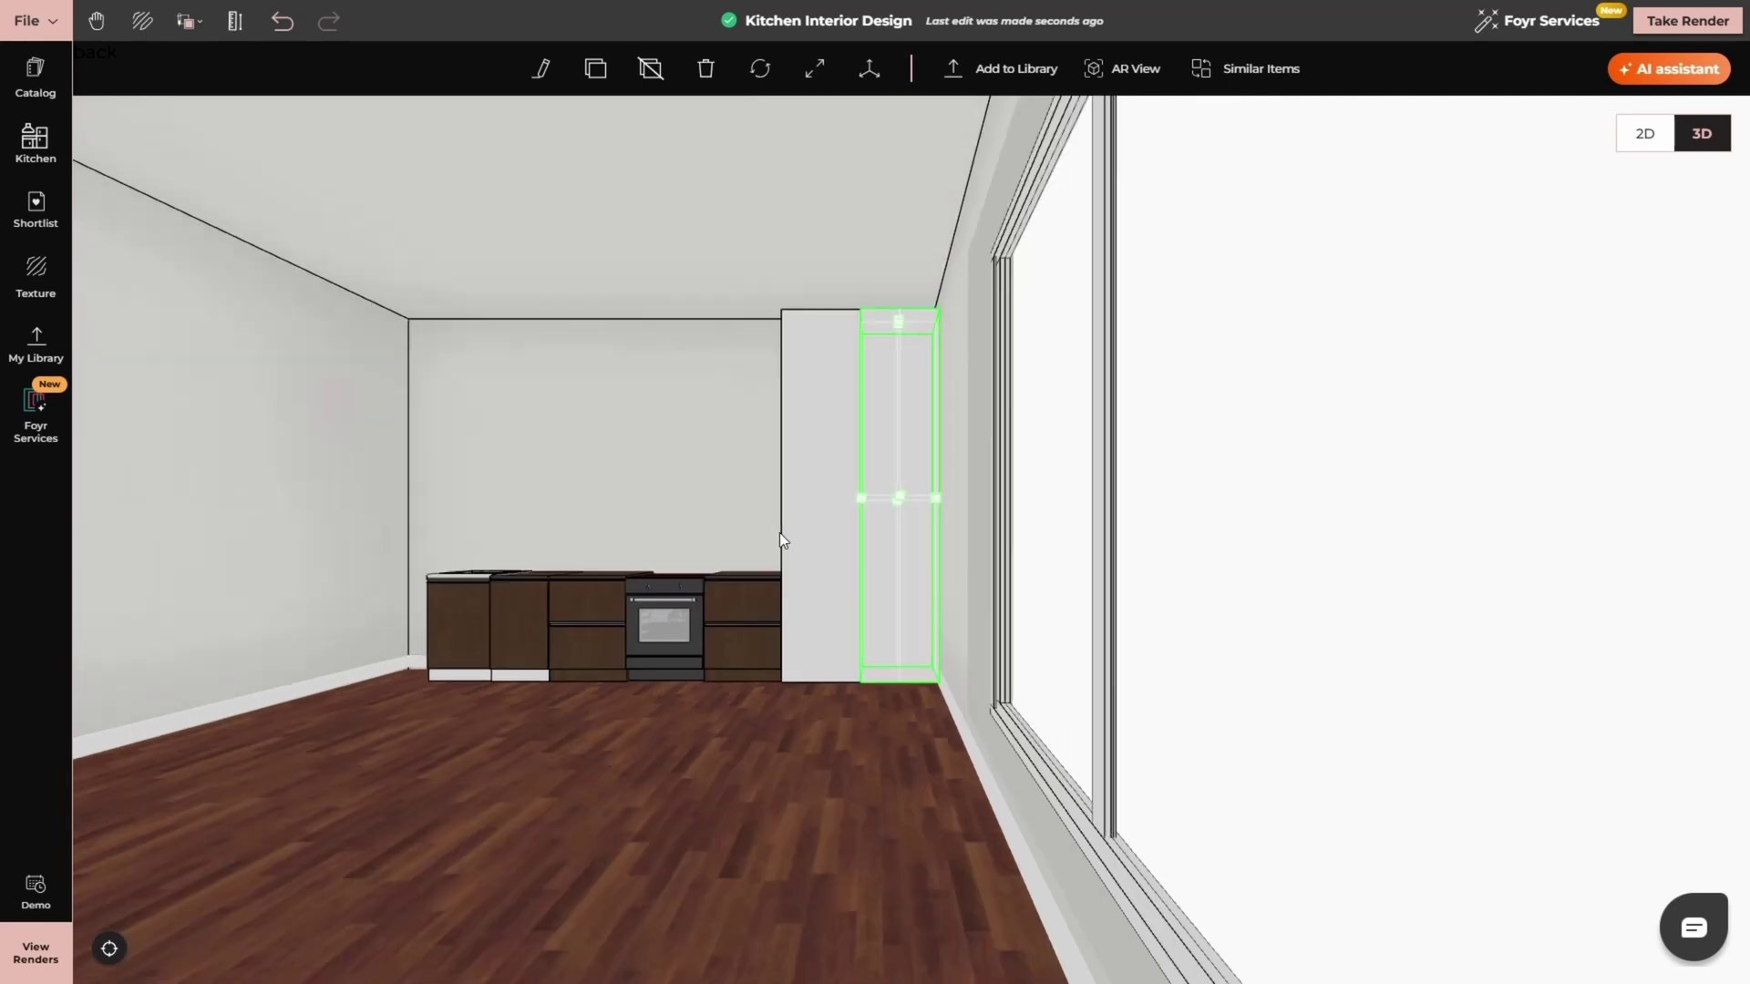
scroll(779, 540, down, 2)
click(695, 790)
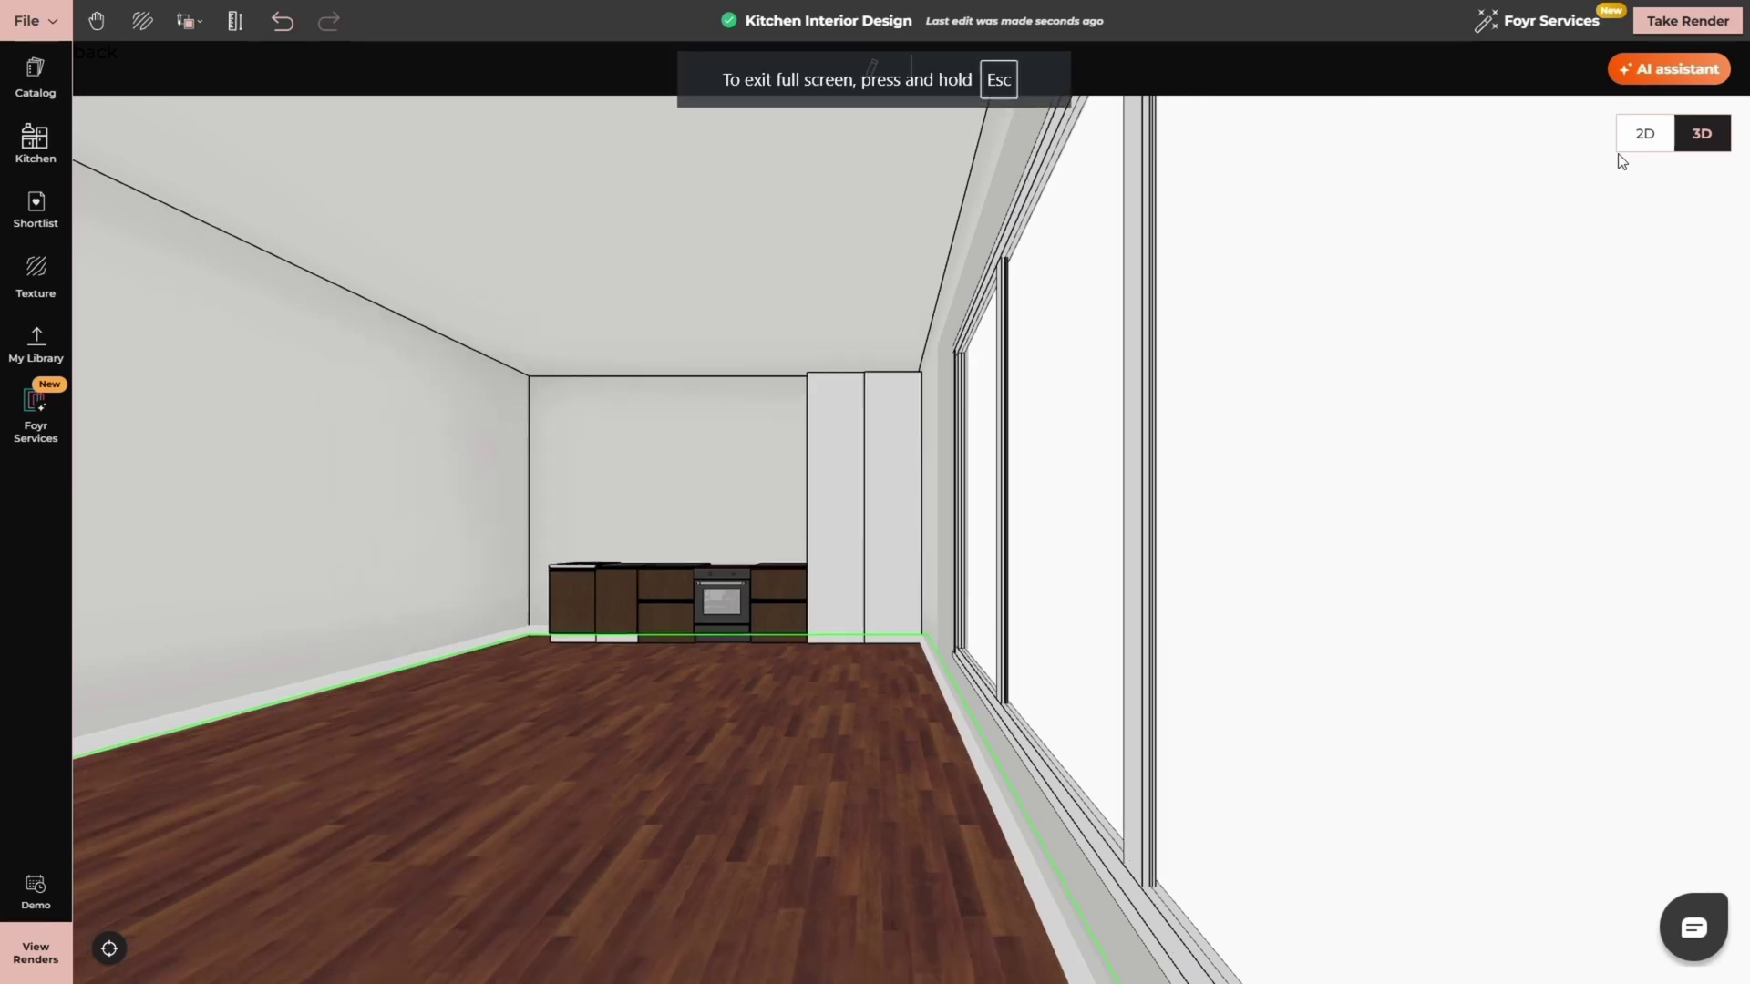
- In 2D, place a Floor Docked Solid Cube left of the sink and nudge the left wall outward
click(1641, 135)
scroll(785, 310, up, 4)
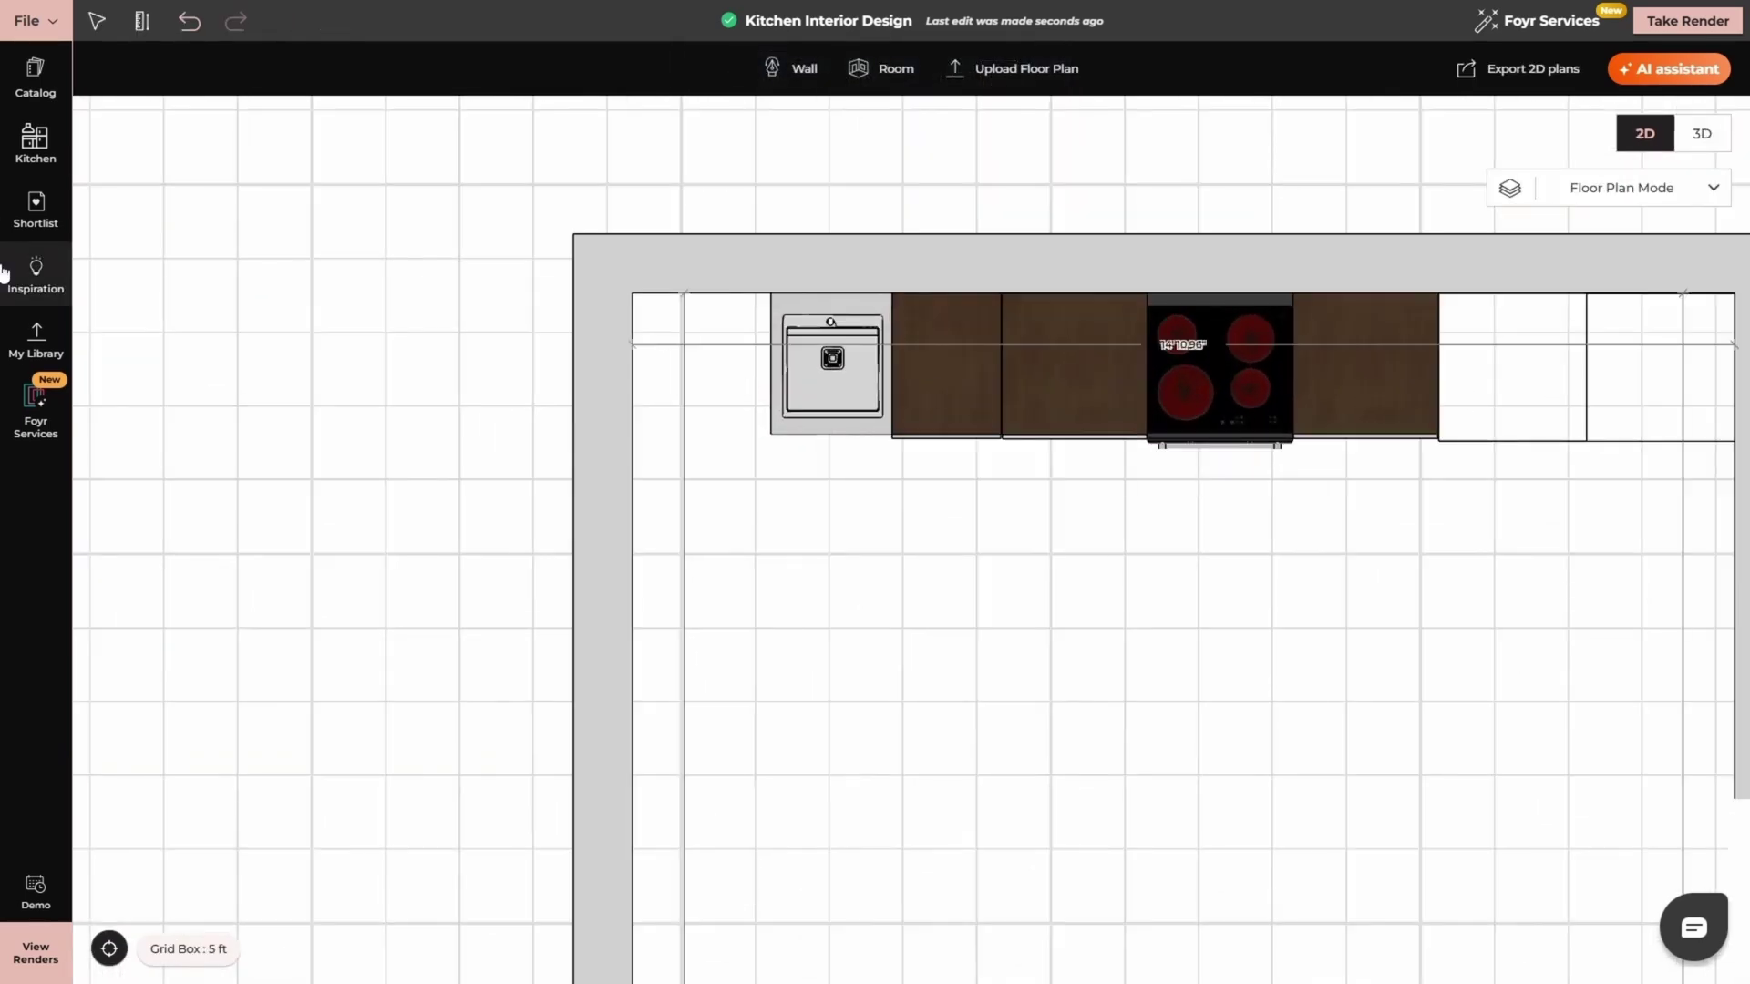
click(36, 209)
click(373, 453)
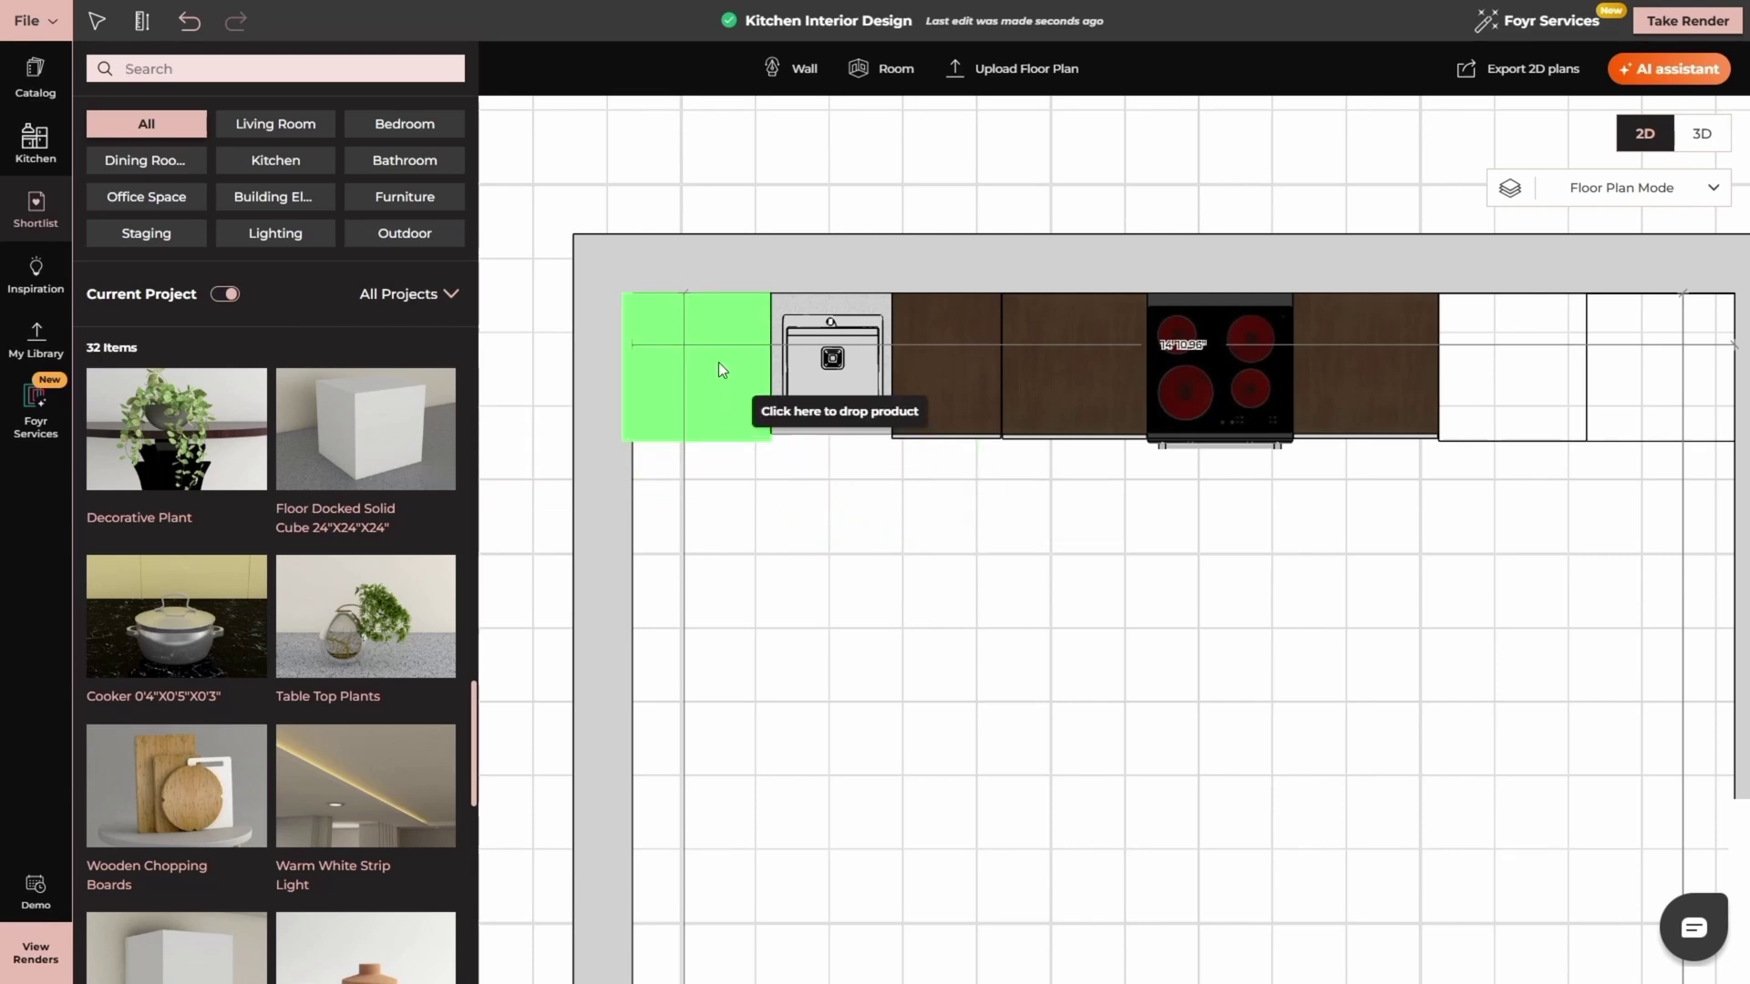
click(718, 362)
scroll(609, 306, up, 2)
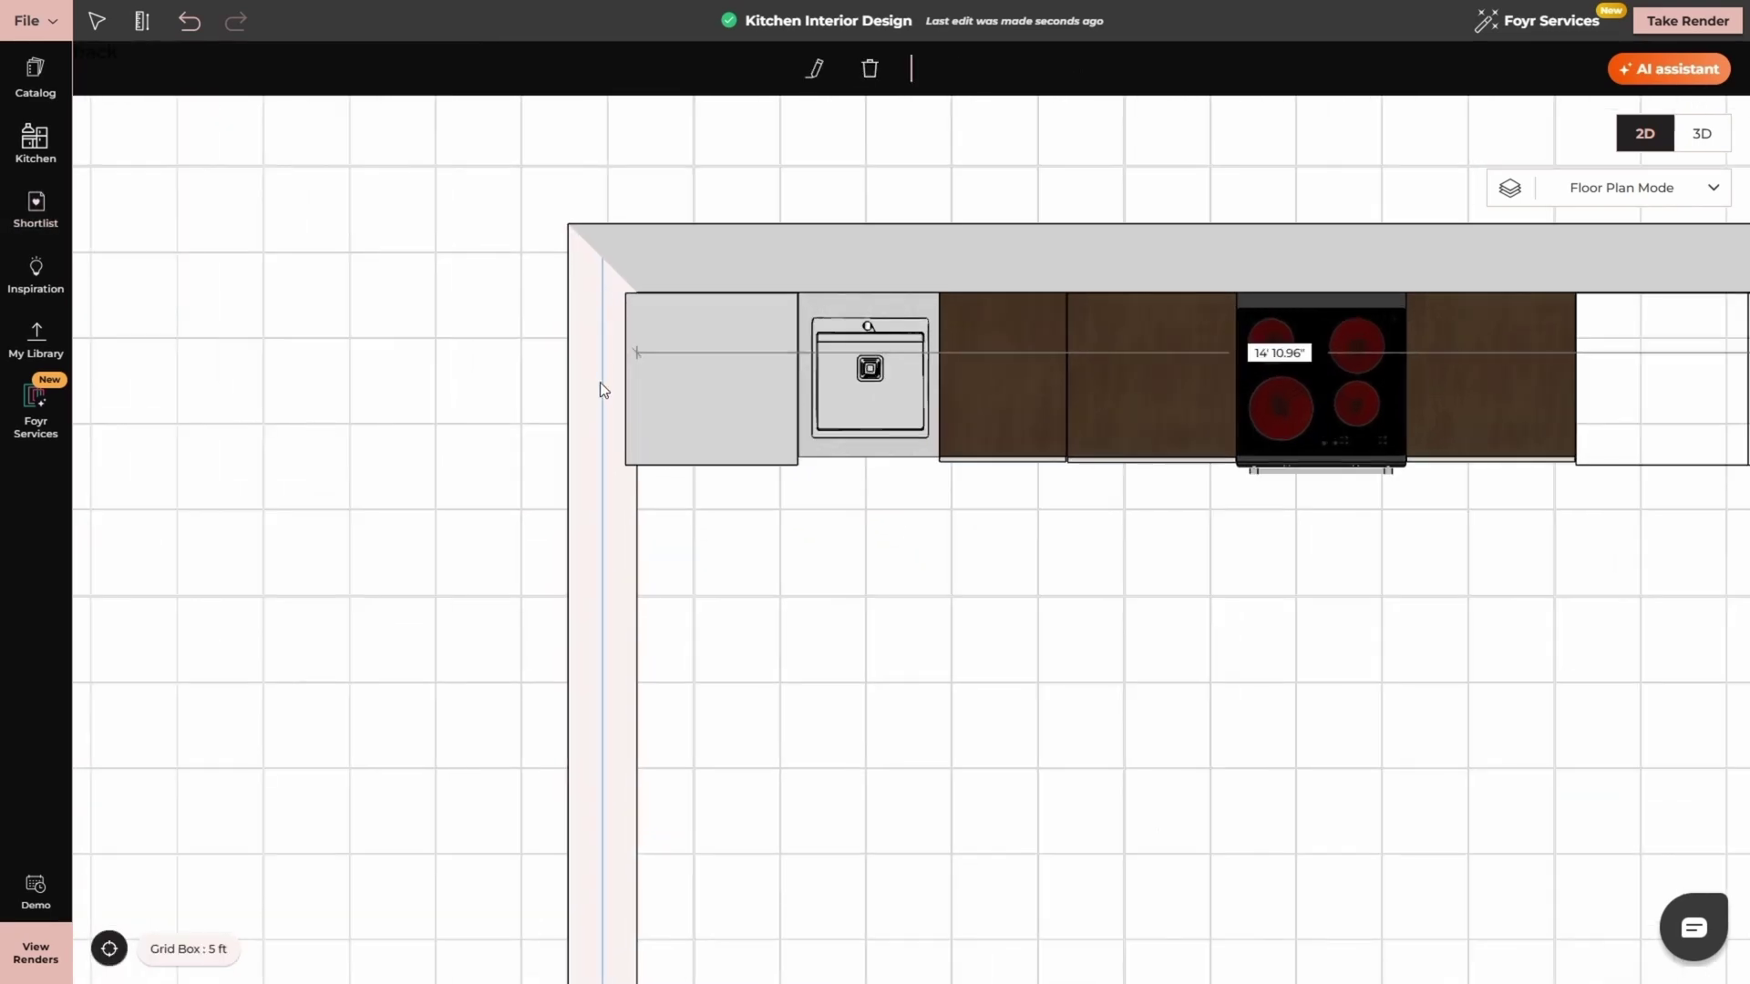
drag(601, 386, 586, 383)
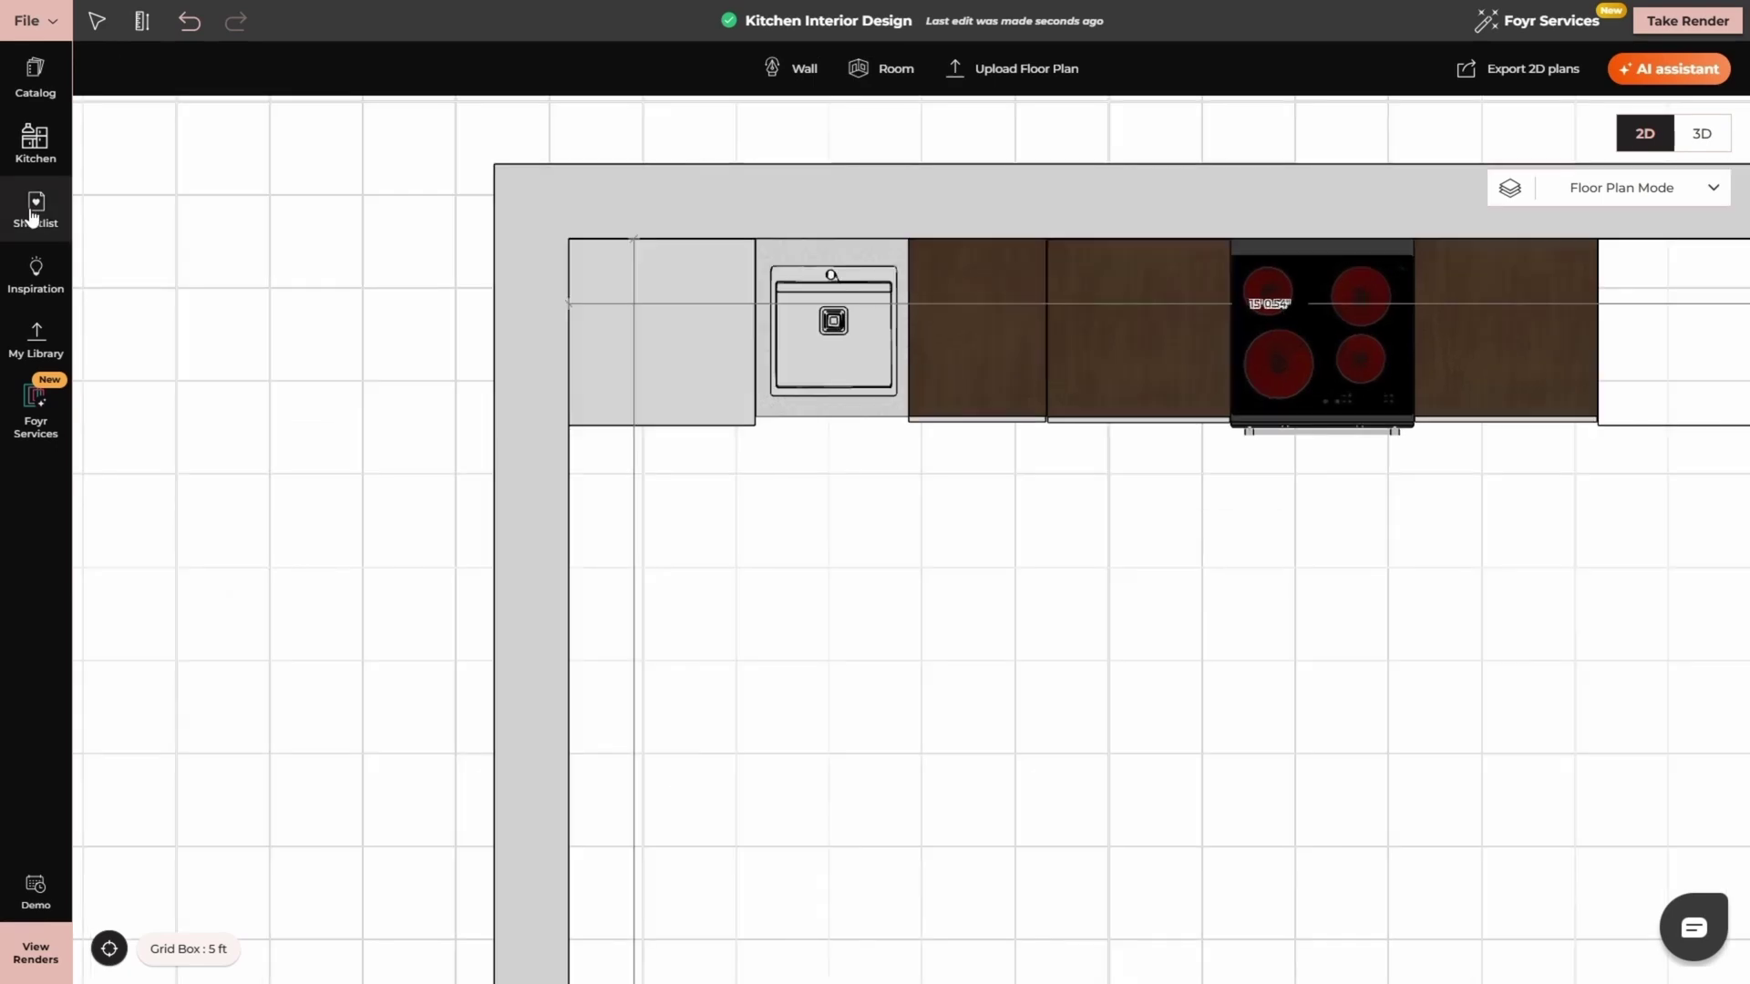
- Place Wall Shelf 2 against the left wall and clone a cube below it
click(36, 206)
scroll(302, 596, down, 3)
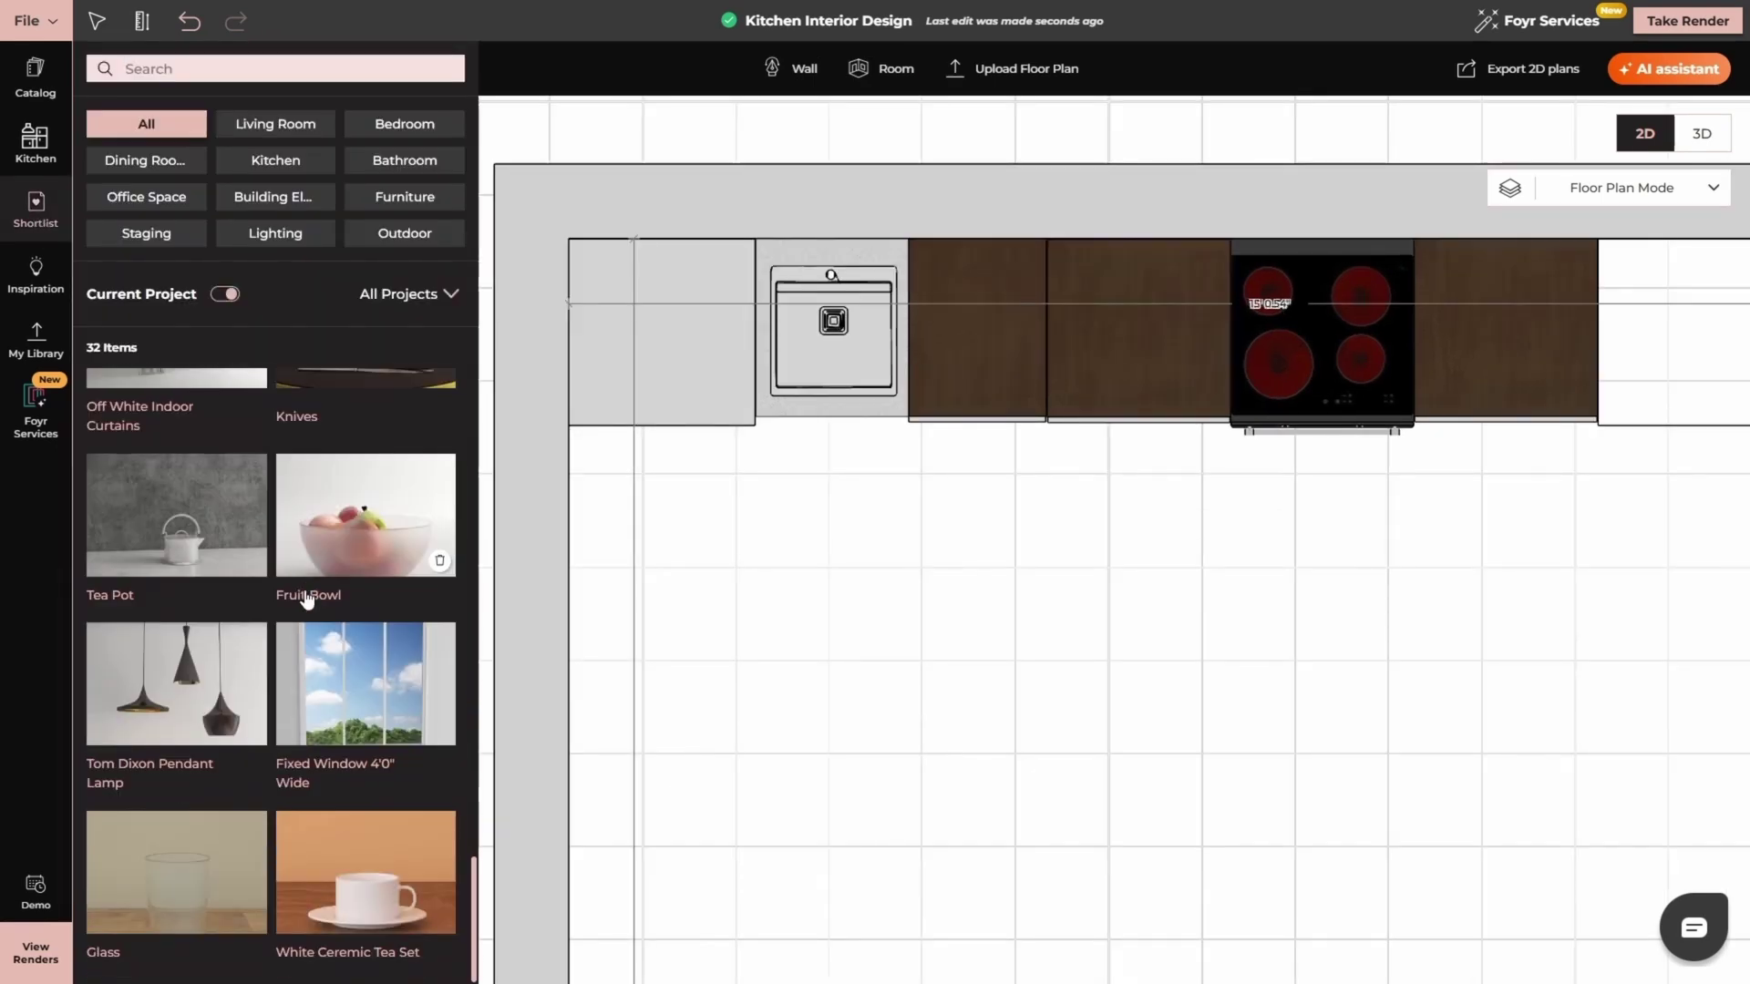
scroll(319, 592, up, 20)
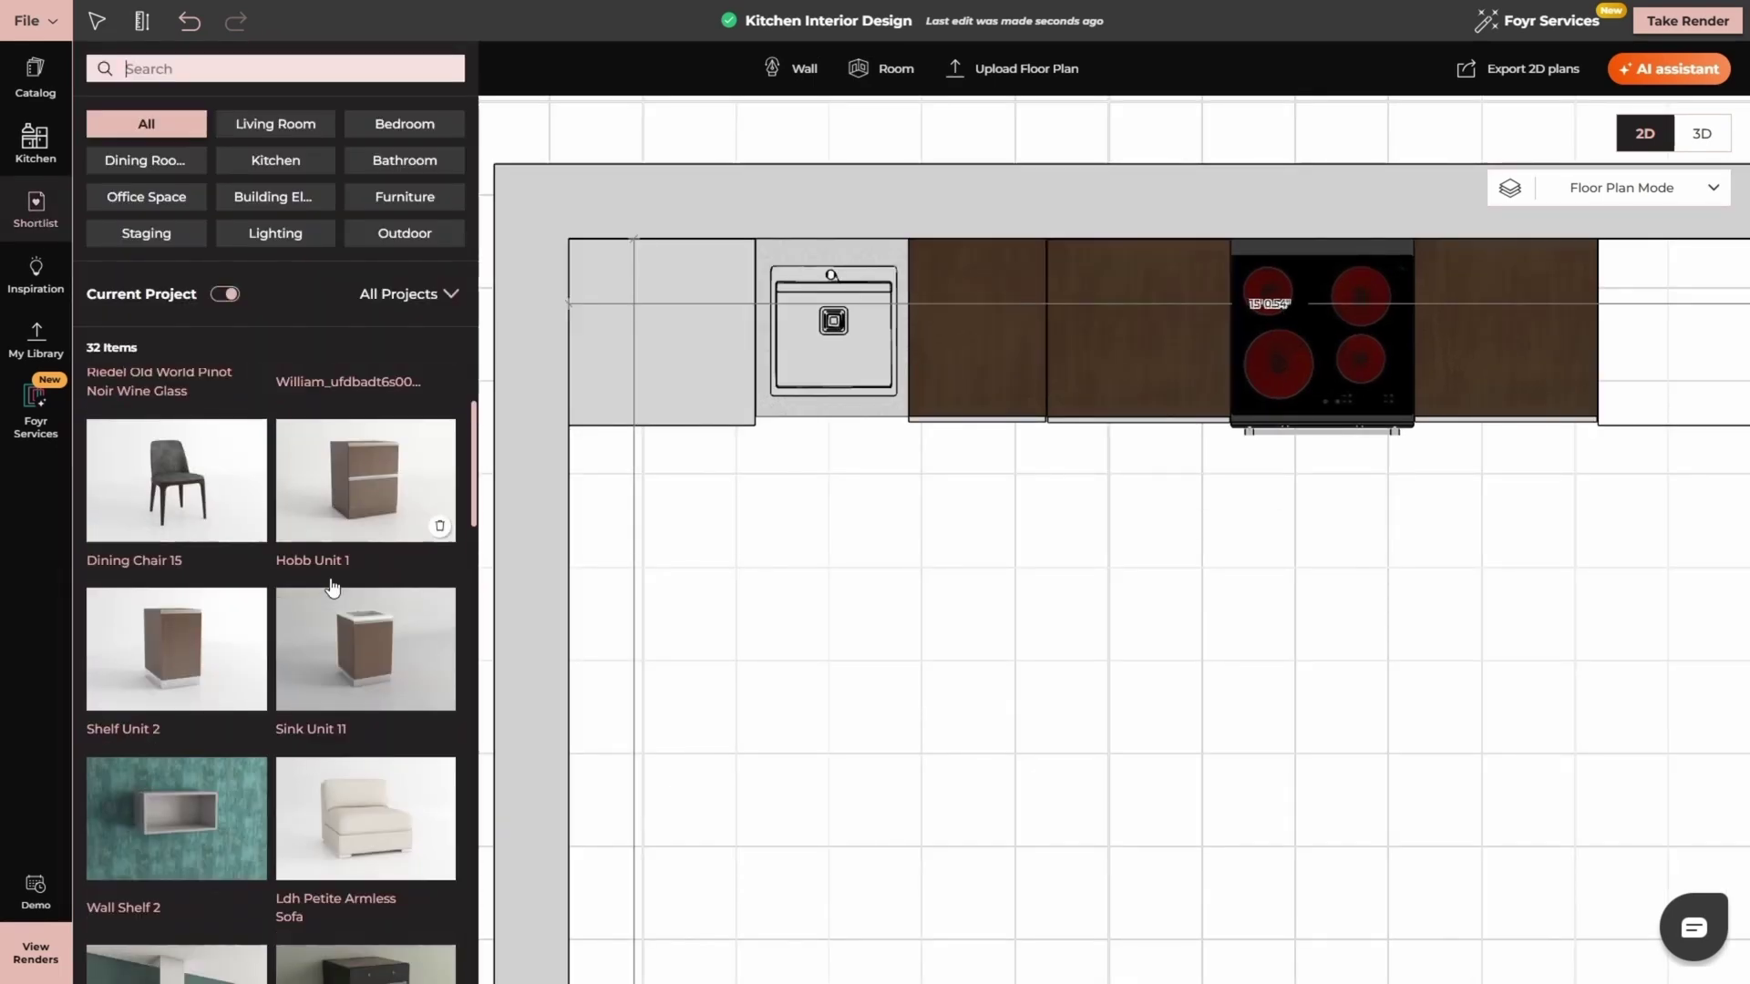
click(174, 819)
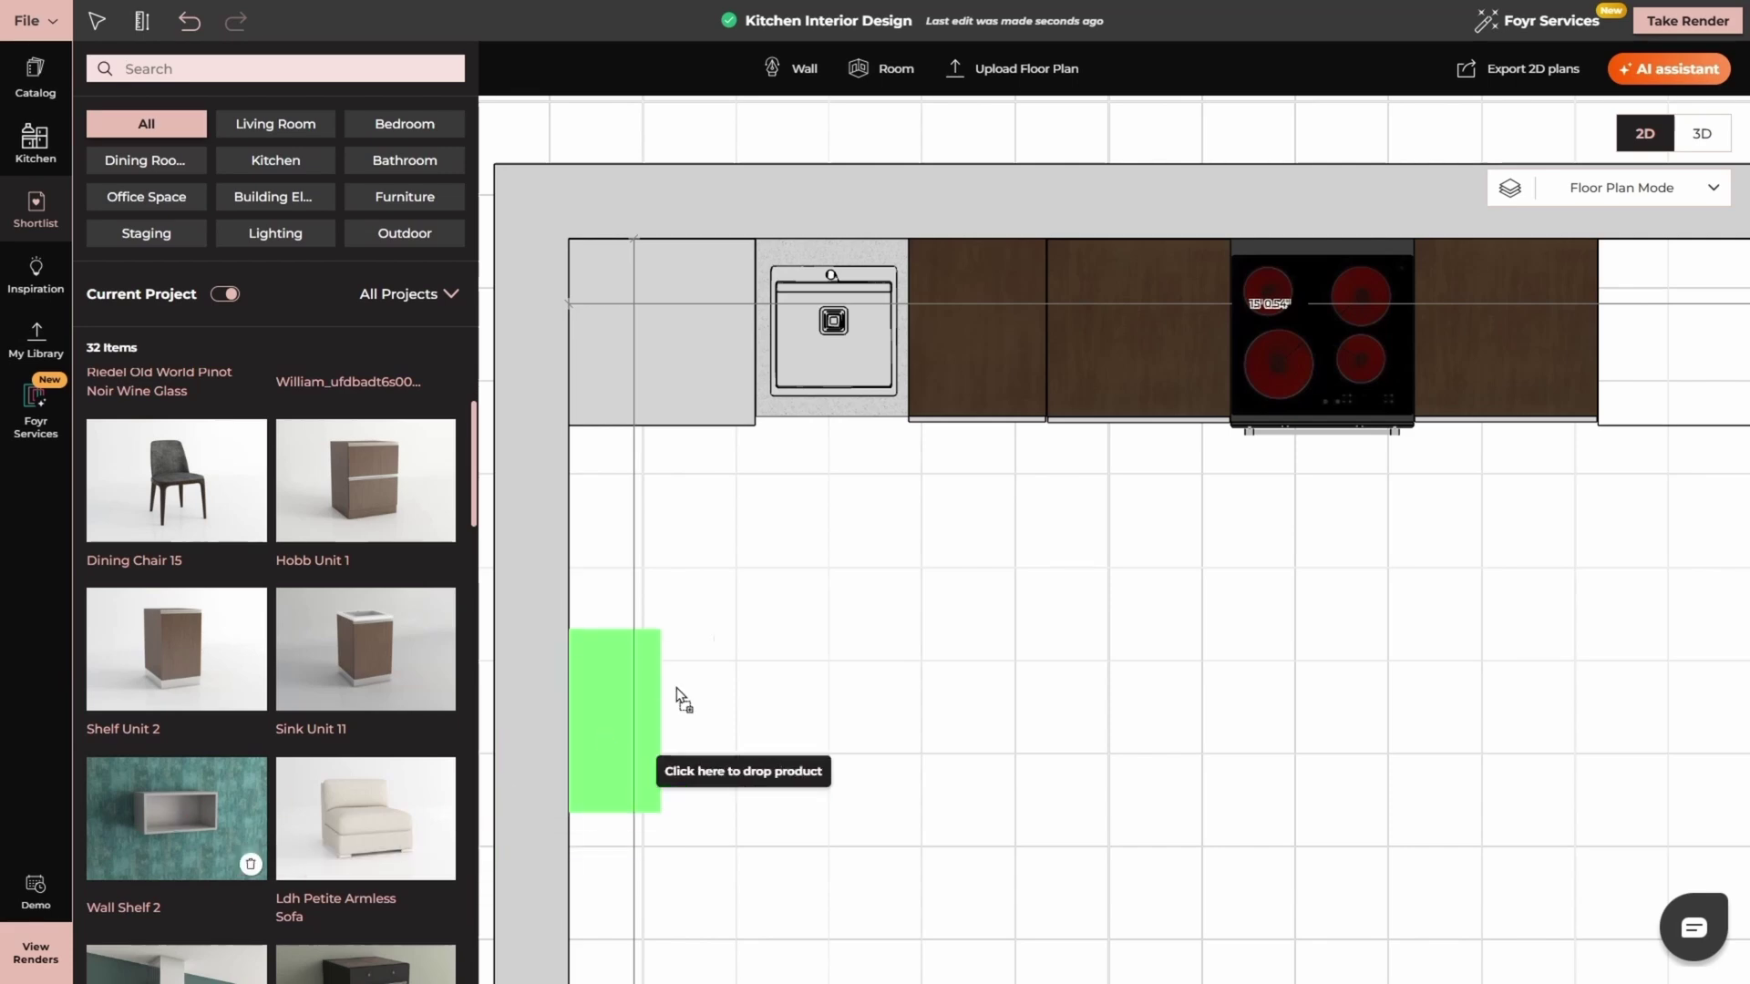
click(699, 517)
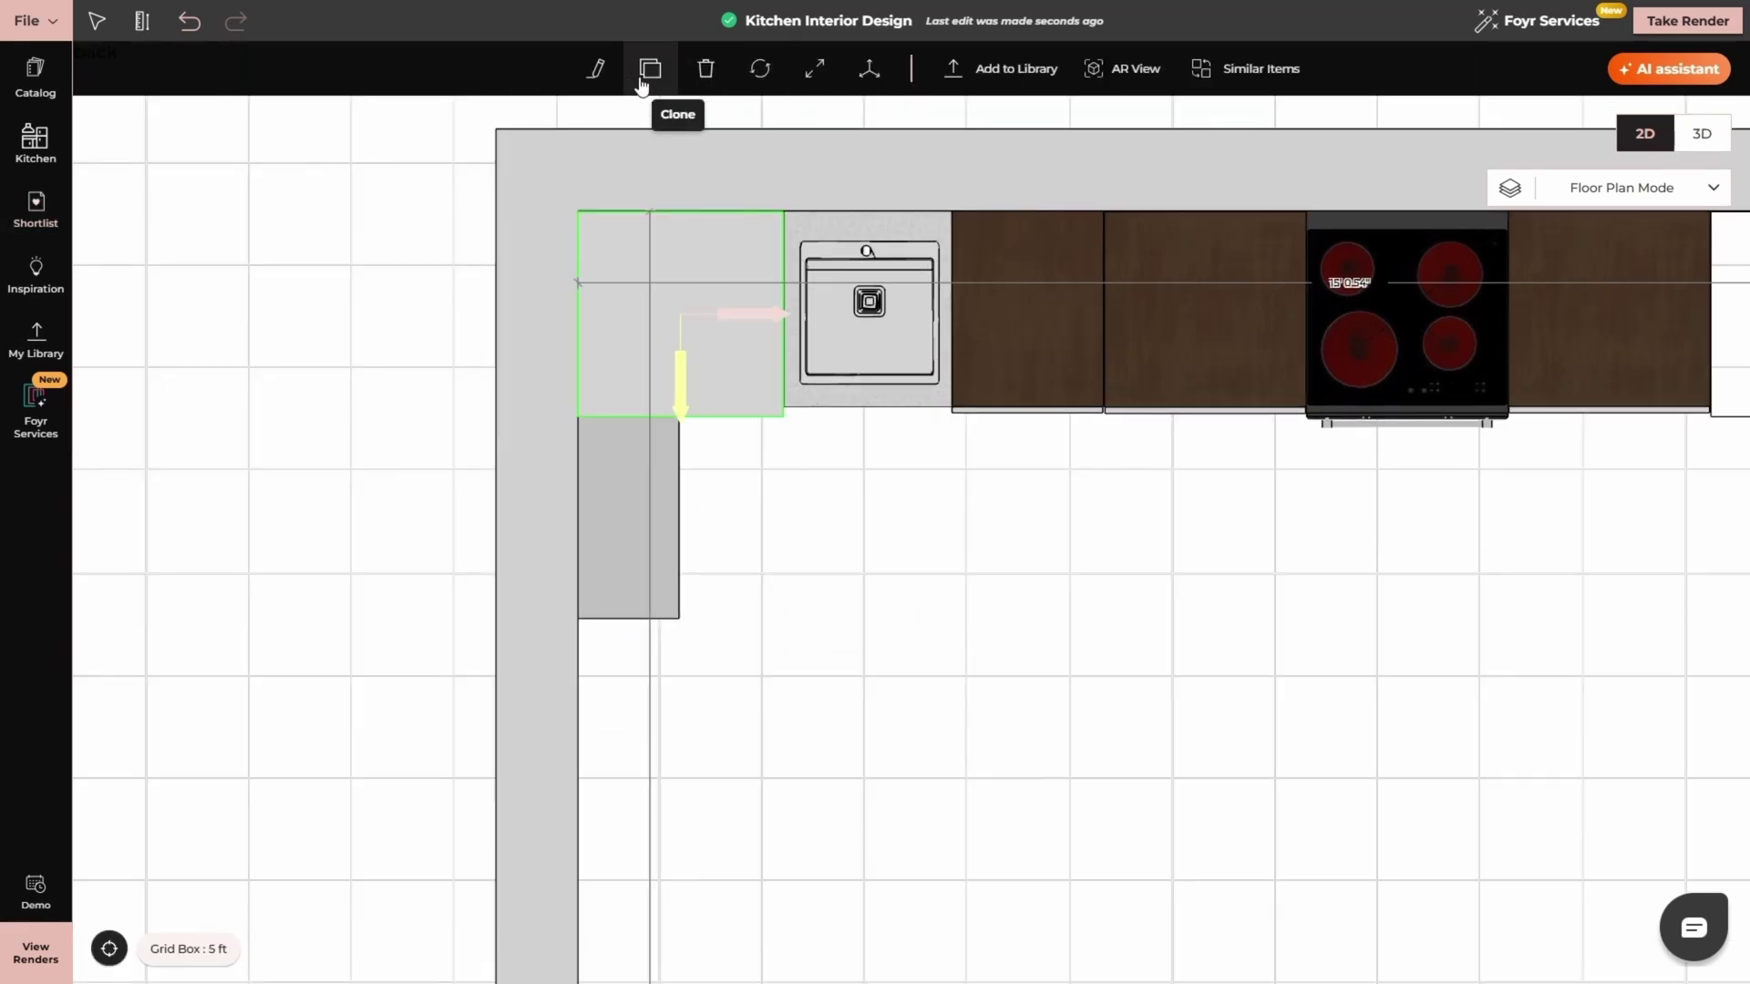
click(649, 68)
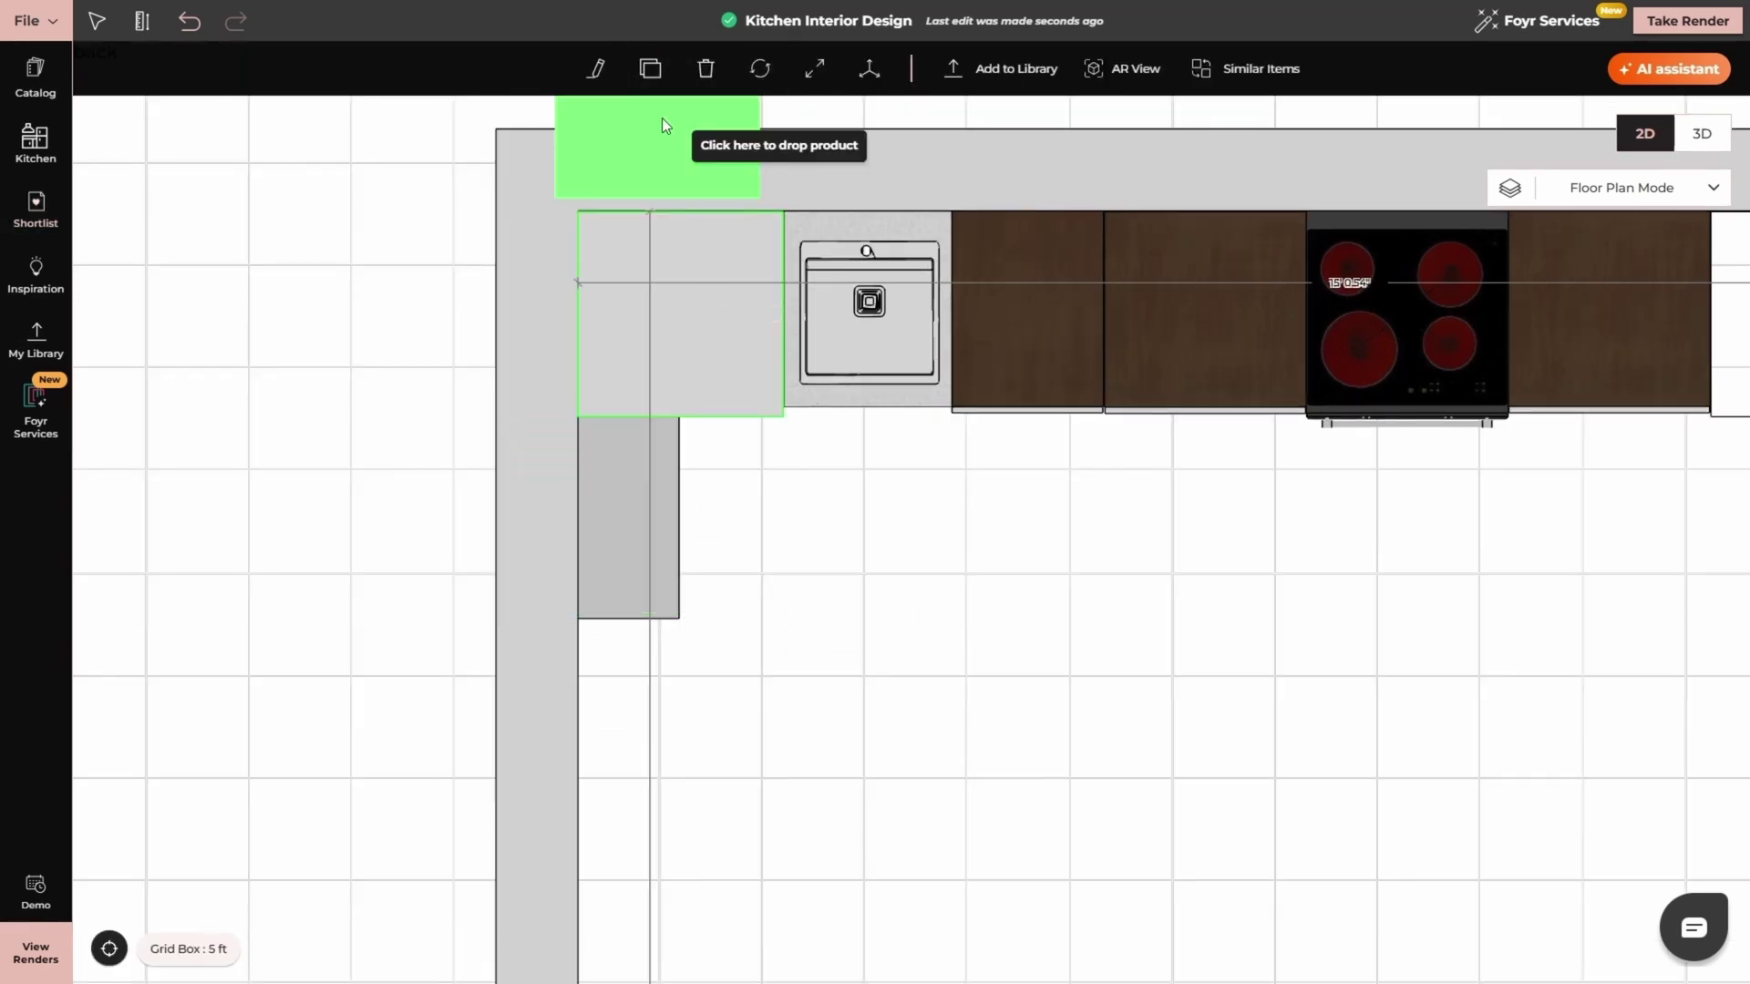
click(680, 718)
- Clone another cube unit below the first copy on the left wall
click(595, 68)
click(683, 948)
scroll(683, 820, down, 3)
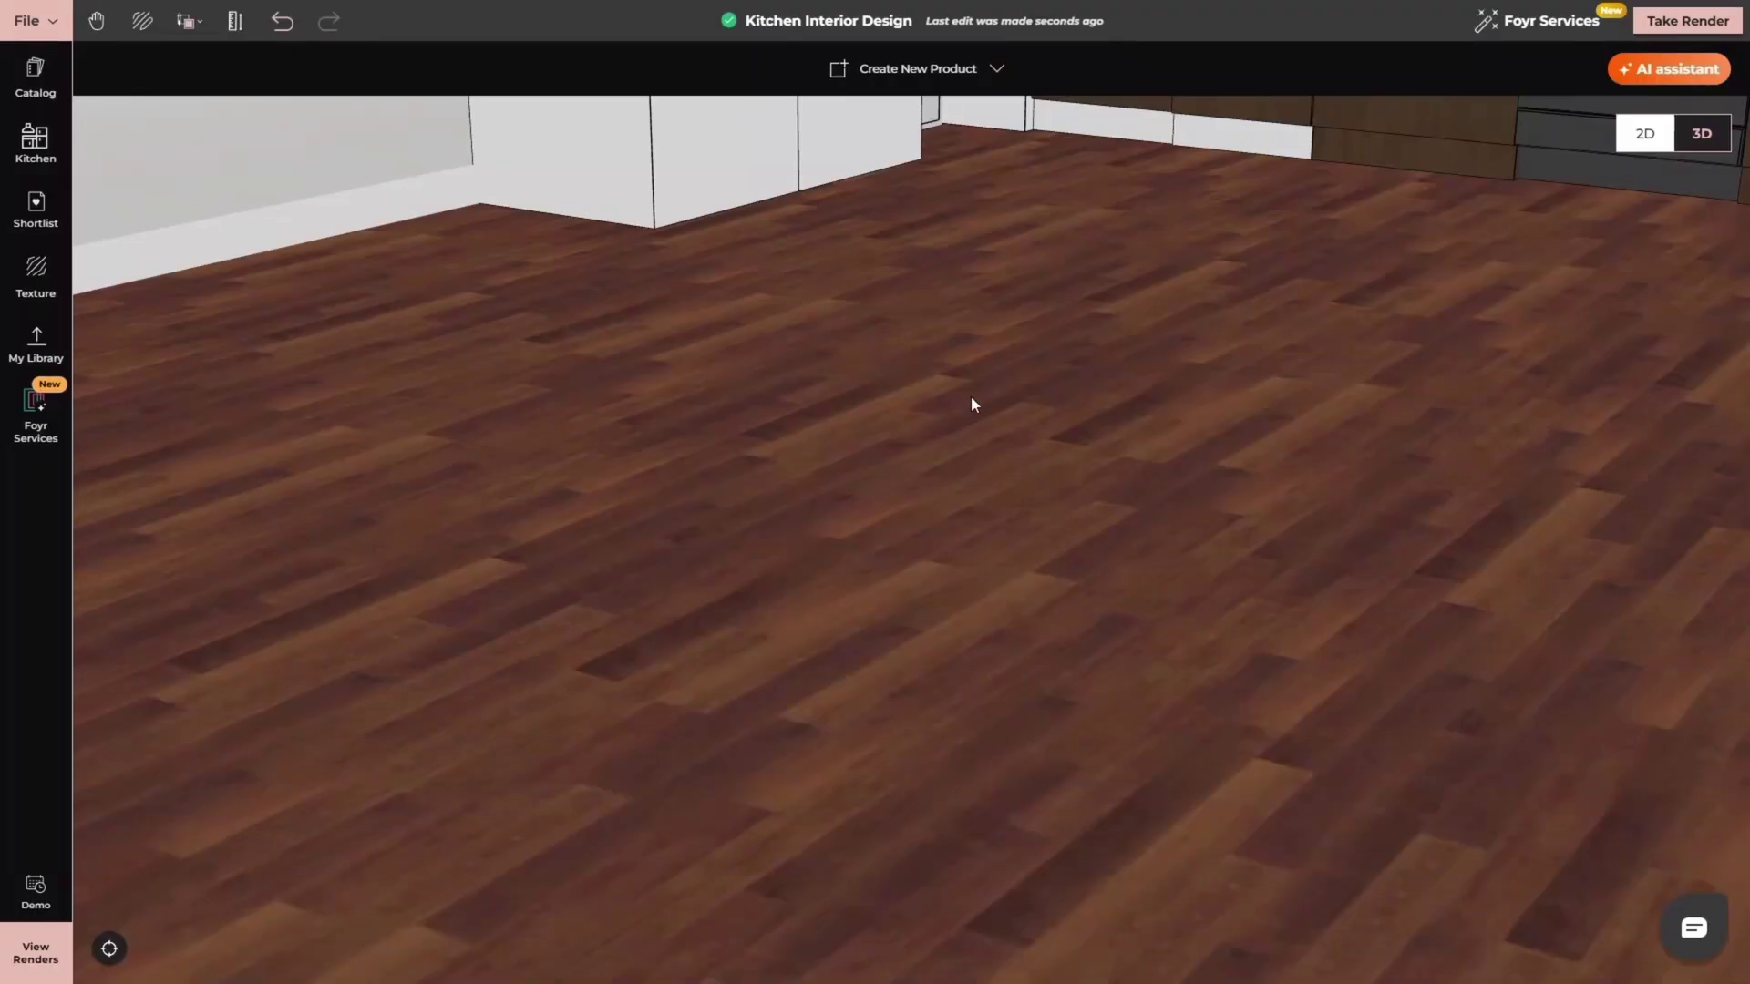
drag(970, 405, 1137, 282)
- Slide the small cabinet beside the sink along the wall using Free Movement
click(1137, 283)
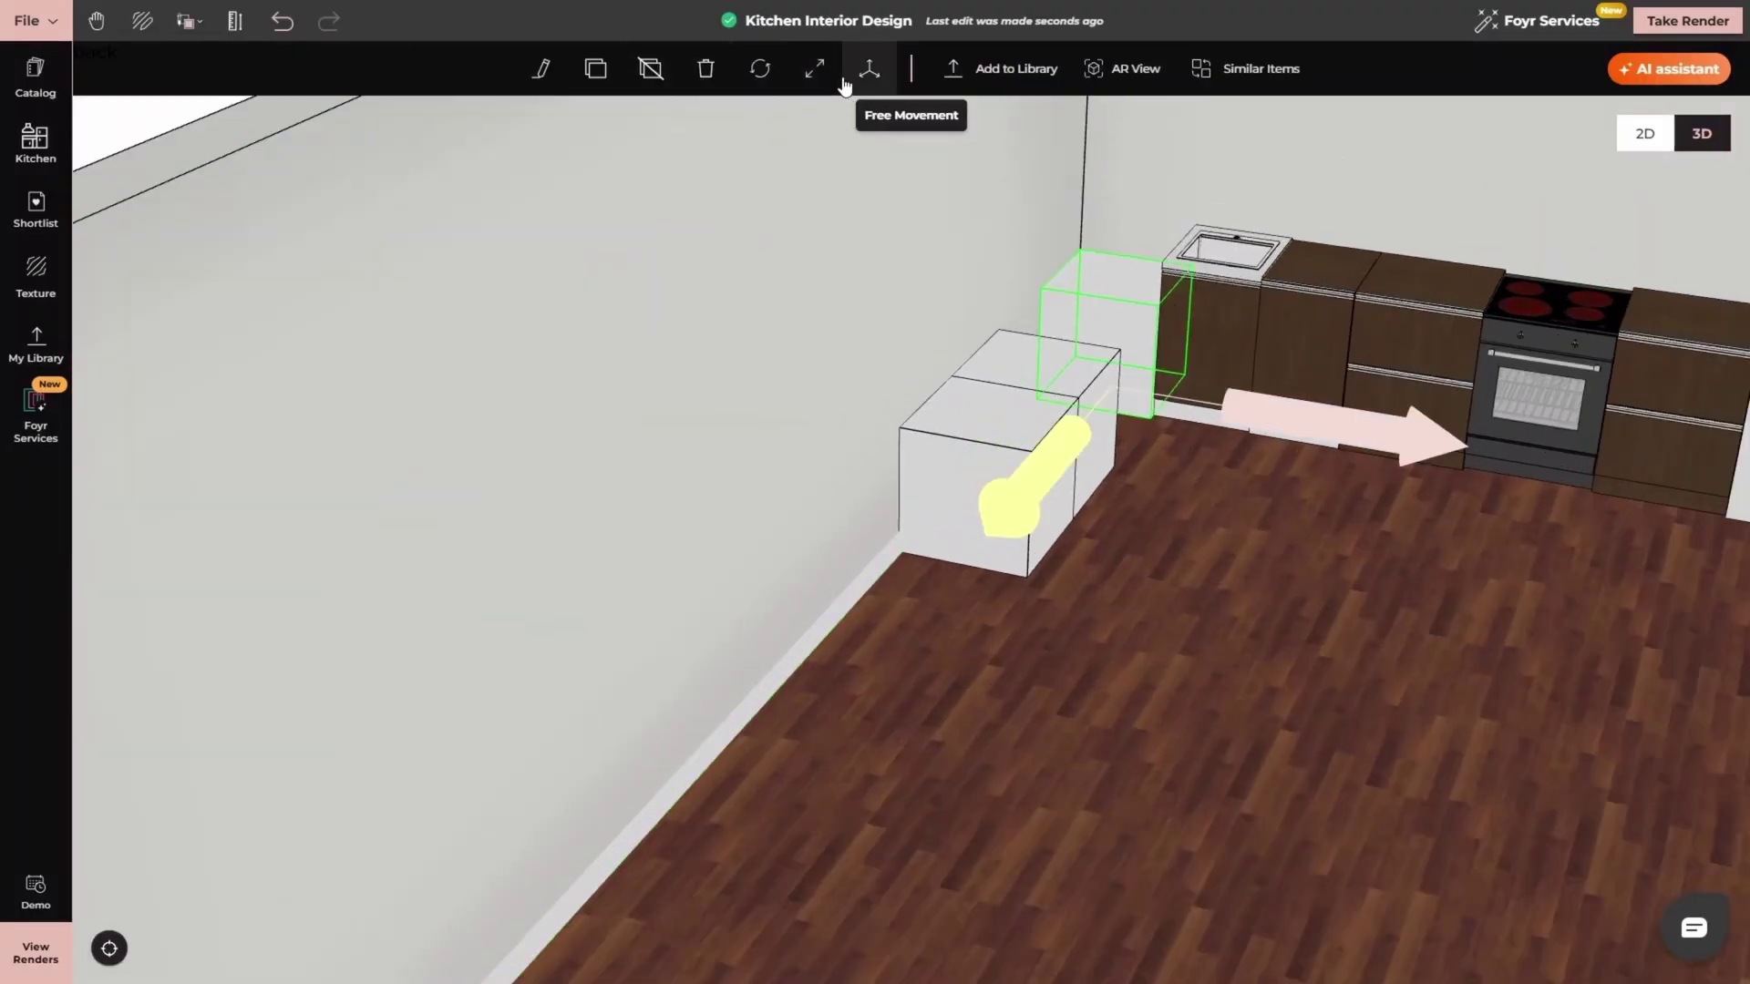
click(814, 68)
click(1117, 278)
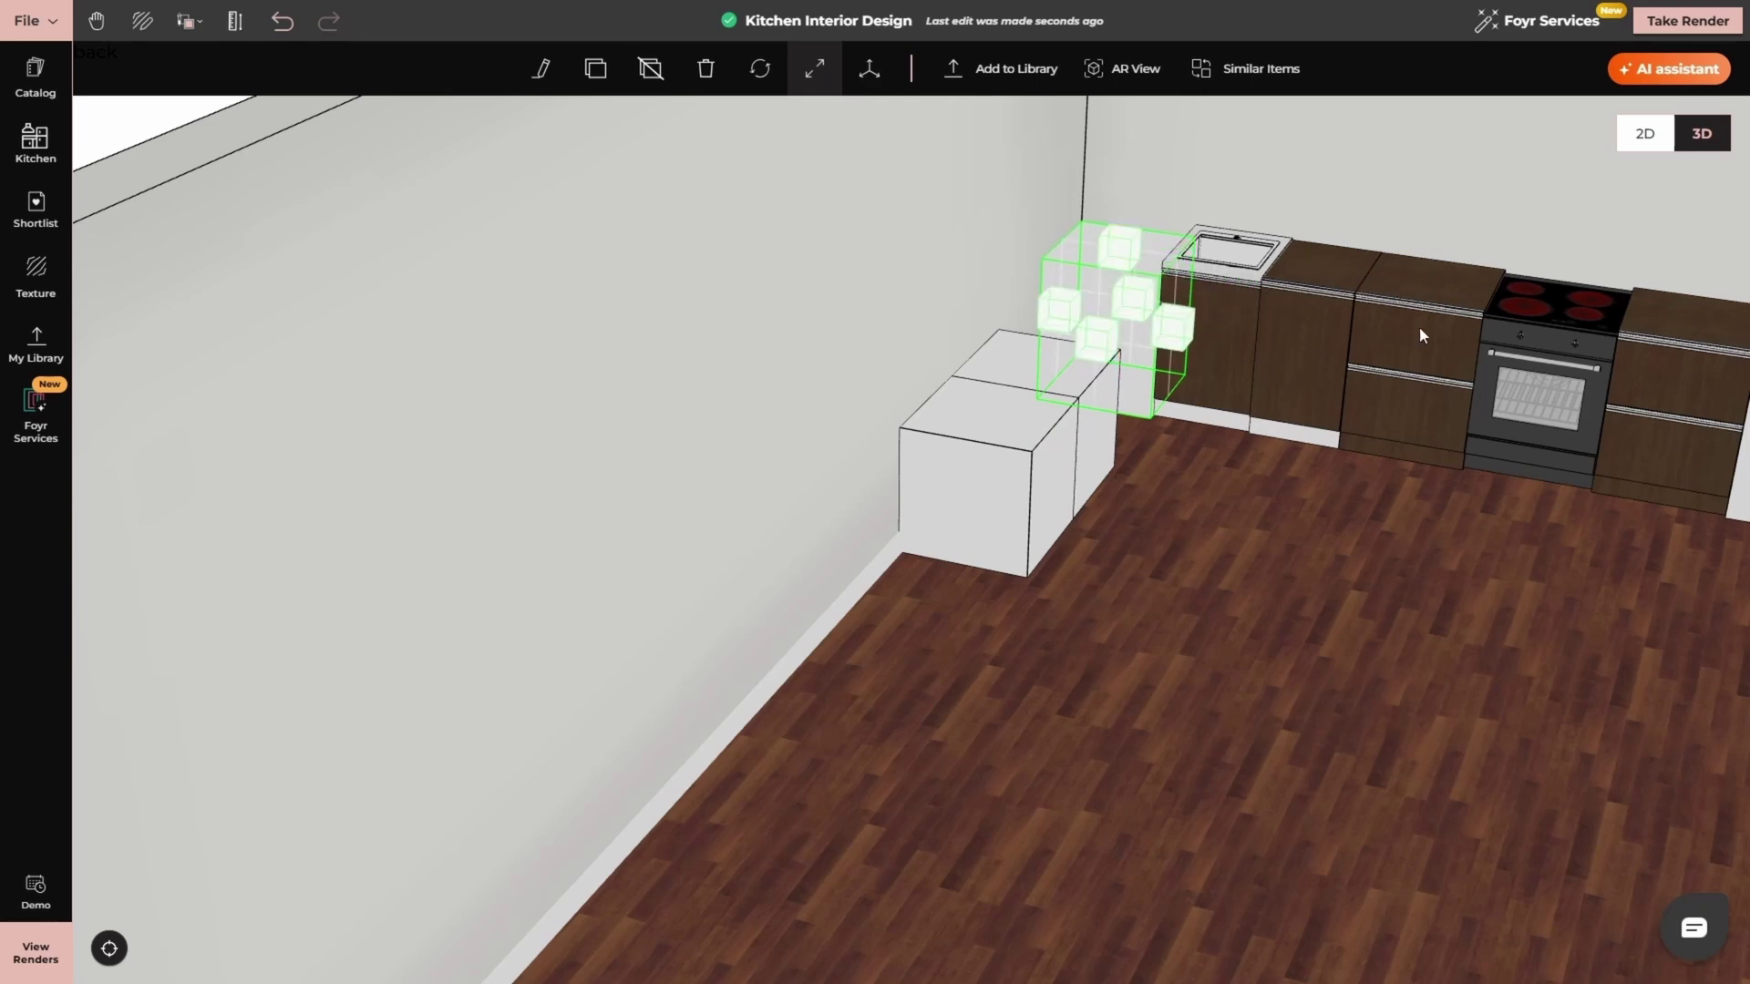
click(869, 68)
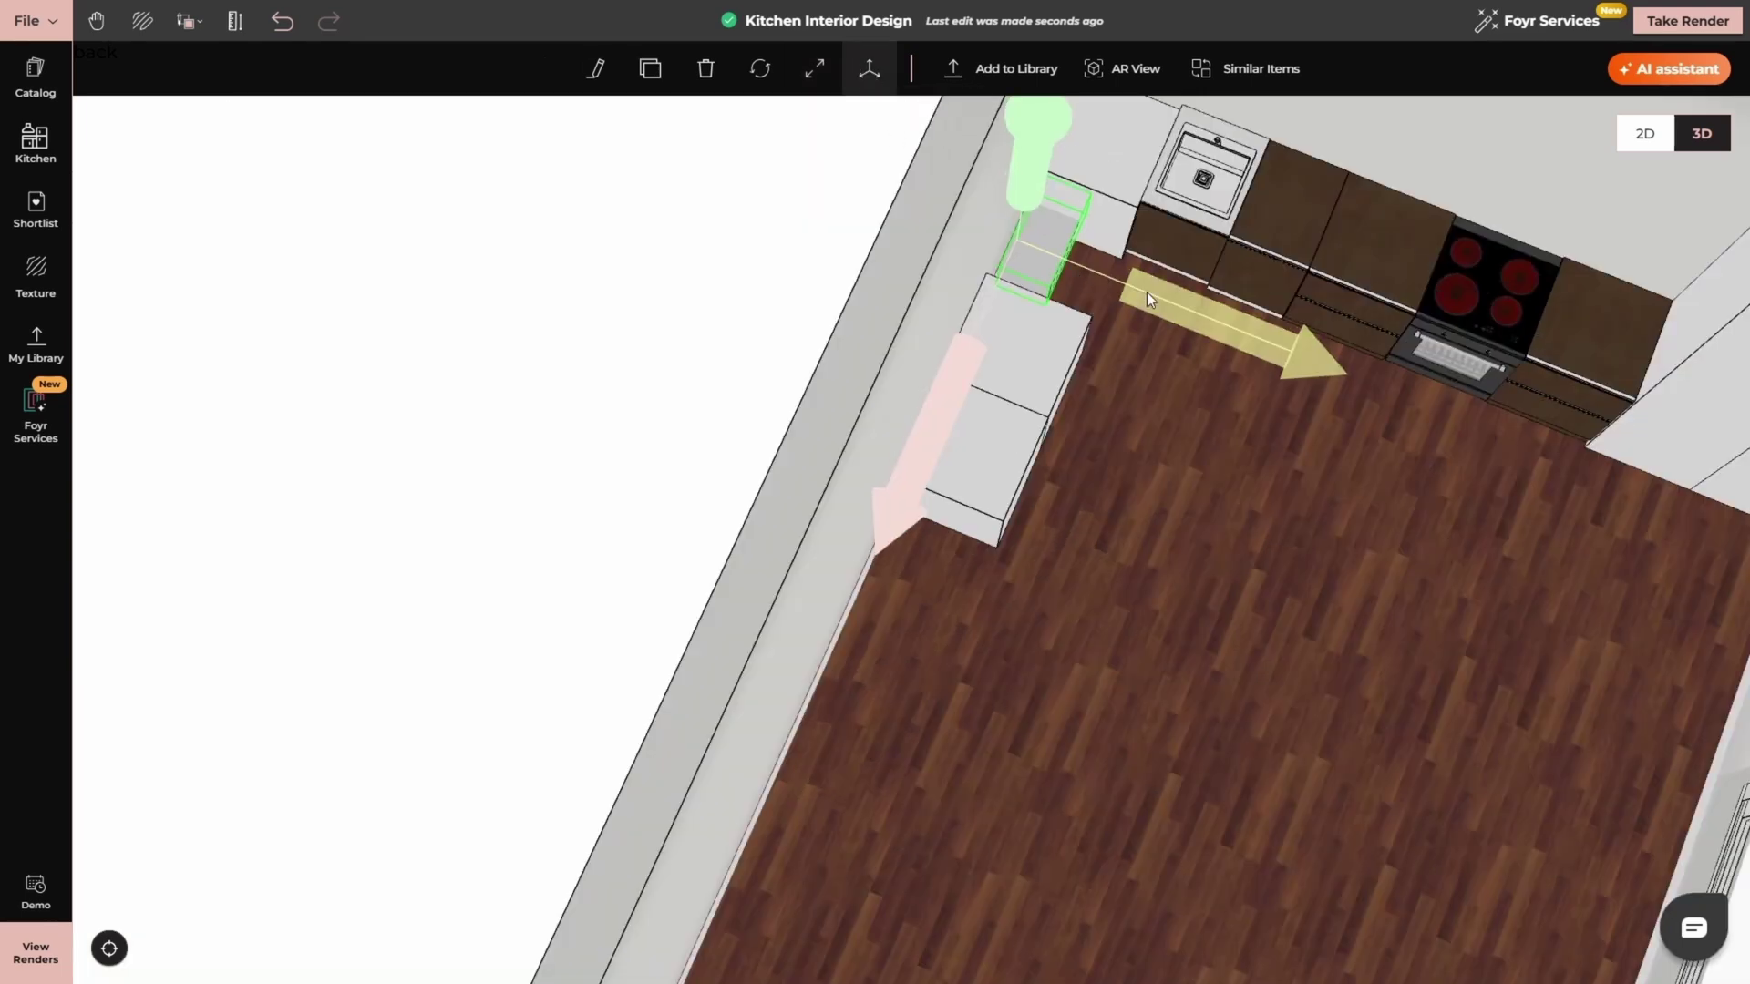
drag(1146, 292, 1200, 315)
scroll(1184, 427, up, 5)
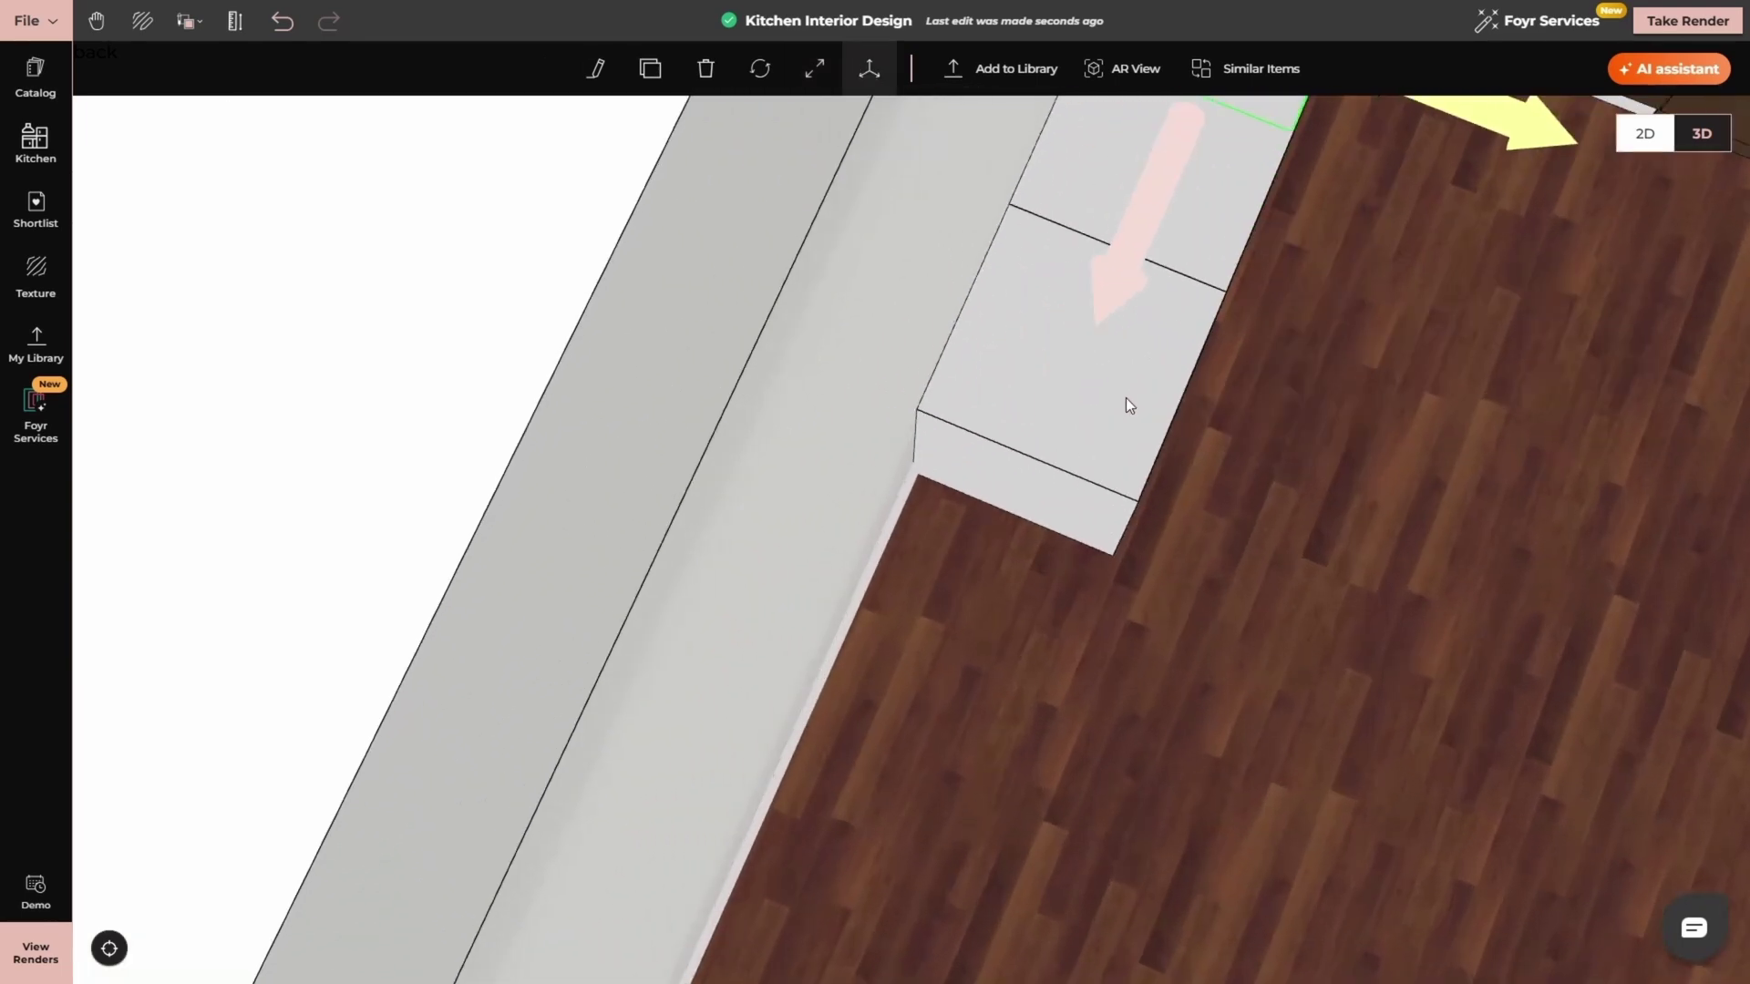
scroll(1125, 398, down, 4)
drag(977, 395, 1059, 371)
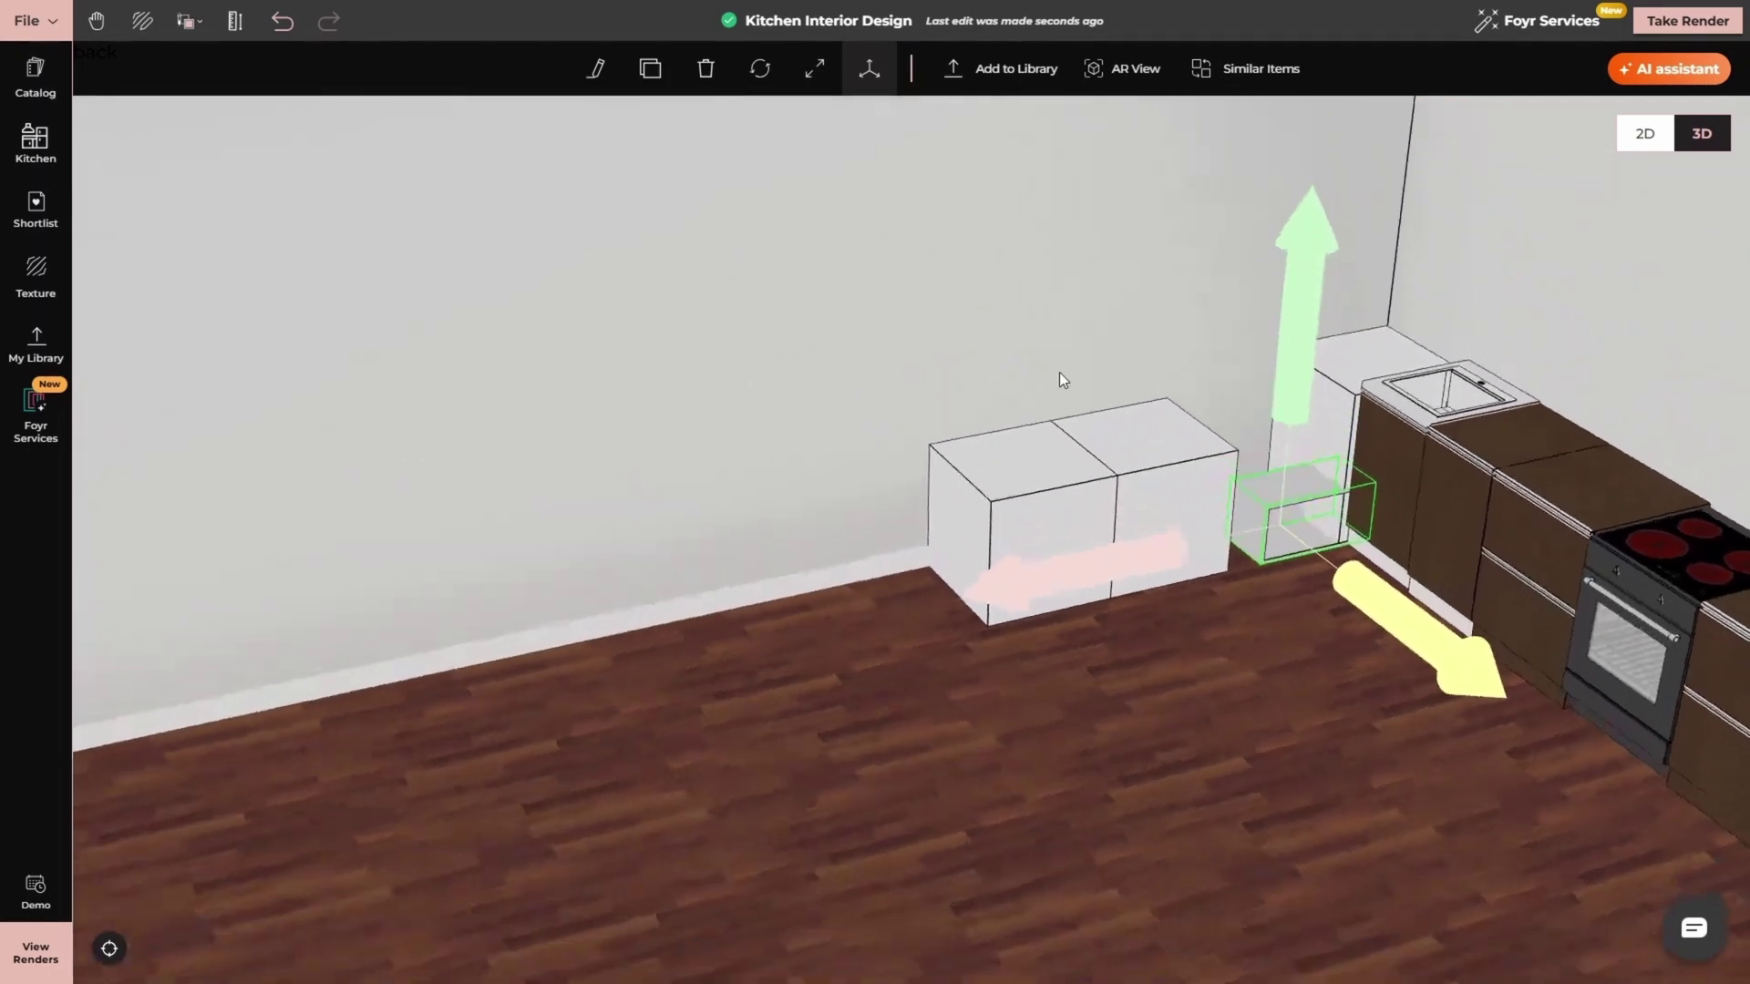
drag(1131, 553, 1085, 570)
click(1217, 647)
- Clone the small open cabinet onto the drawer unit and adjust the copy's size
click(1080, 541)
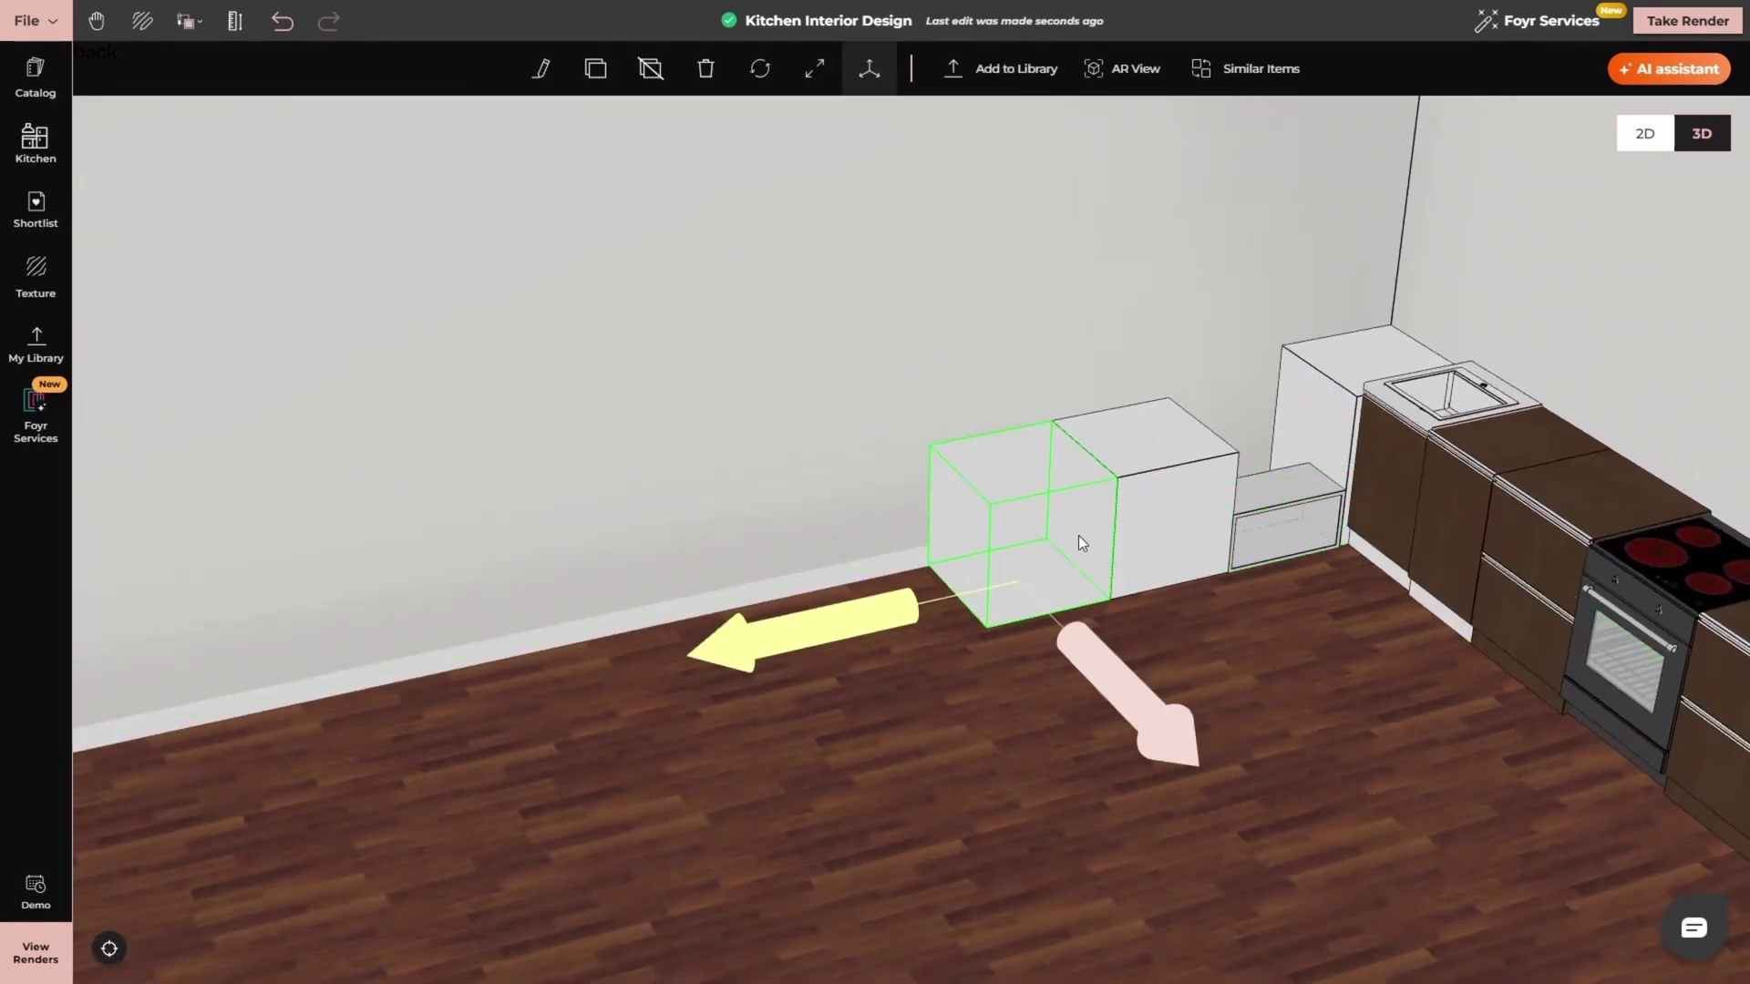
click(1312, 515)
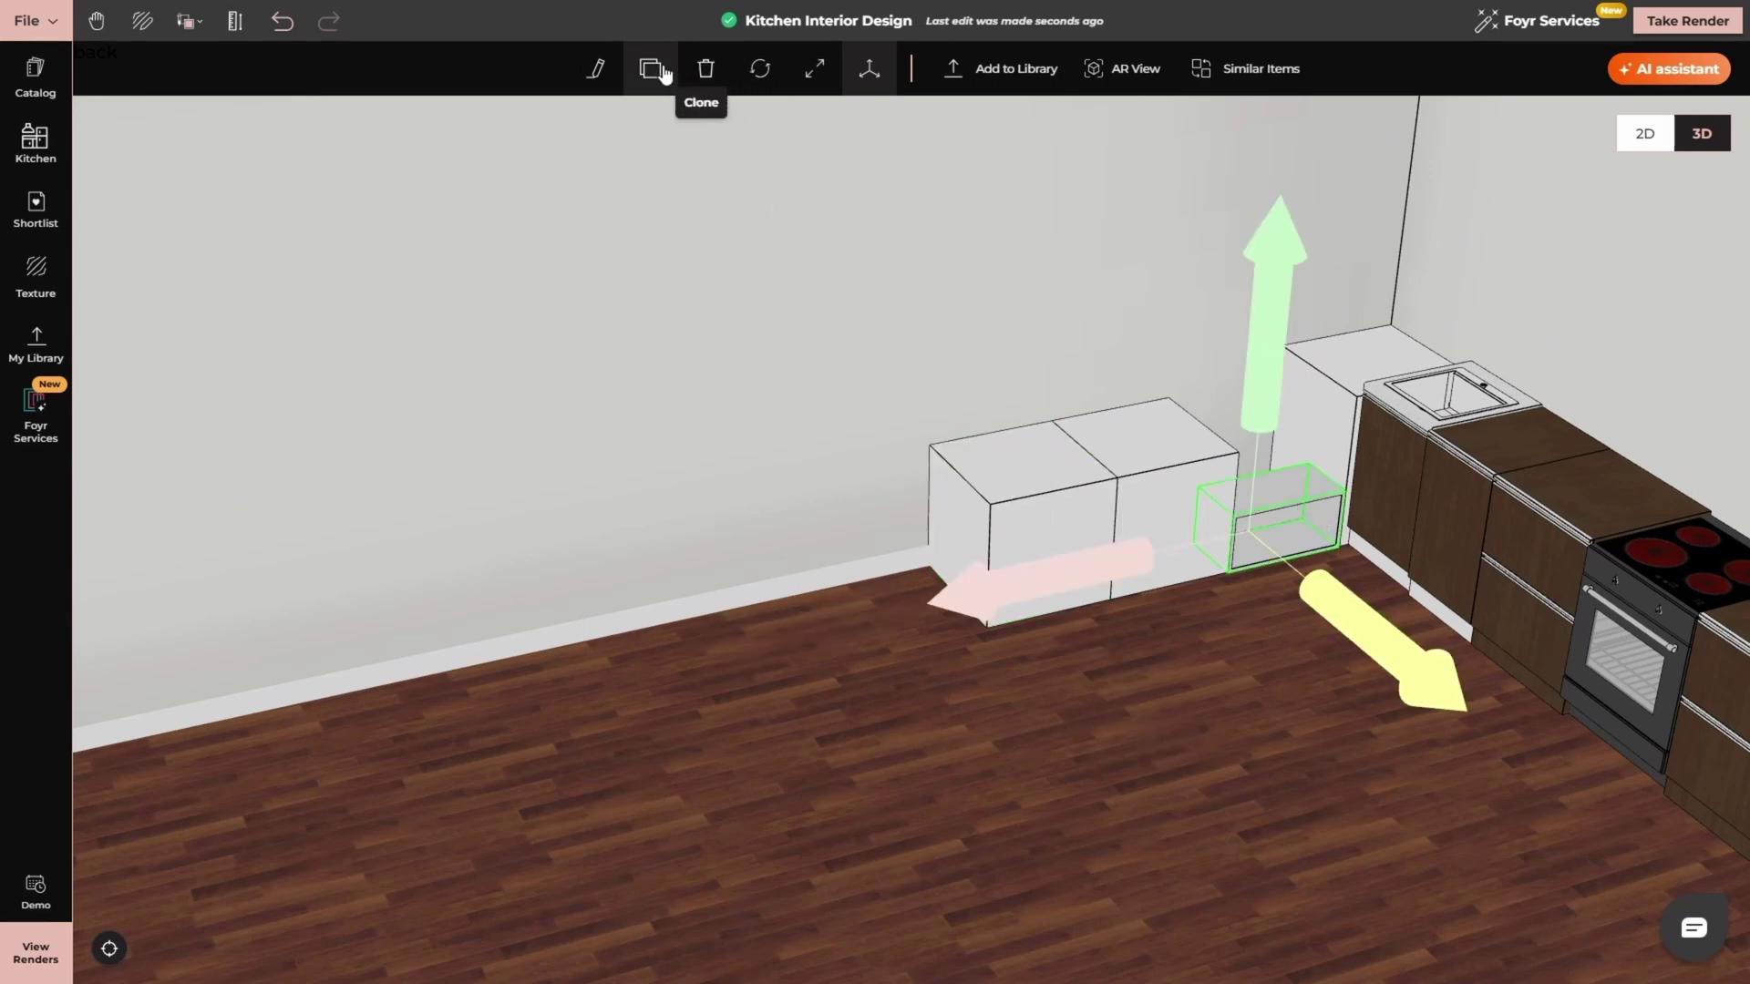
click(650, 69)
click(1294, 547)
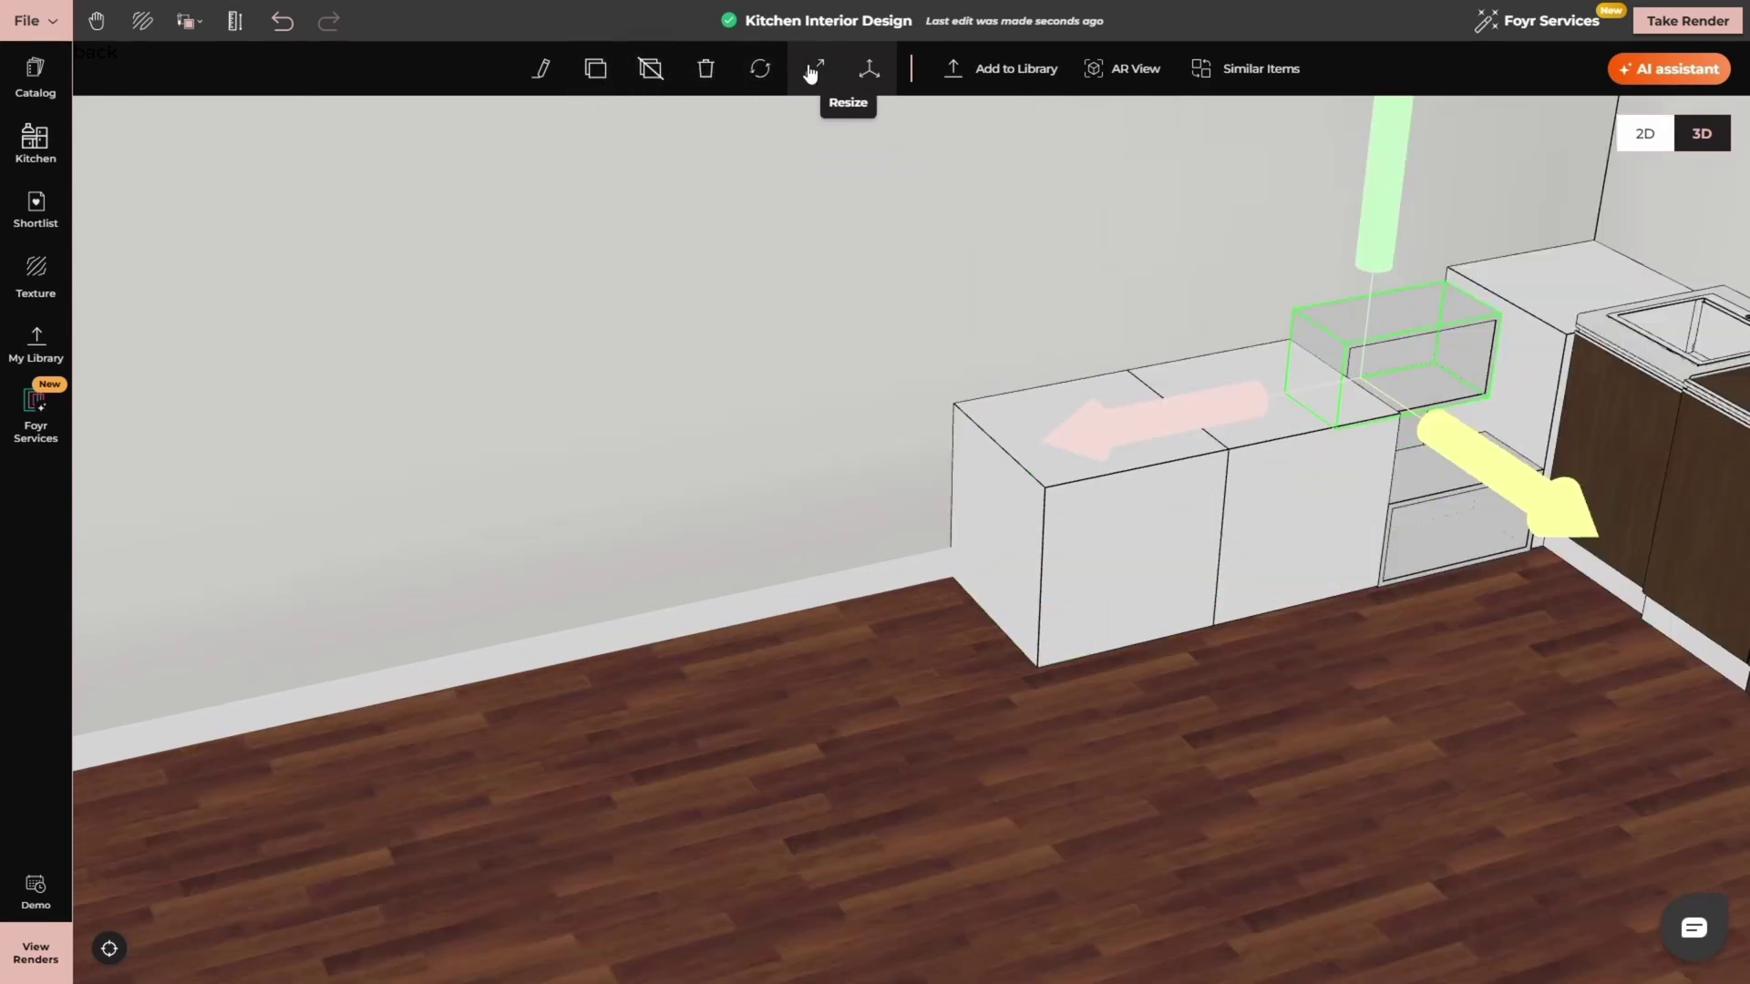
click(761, 69)
click(1417, 376)
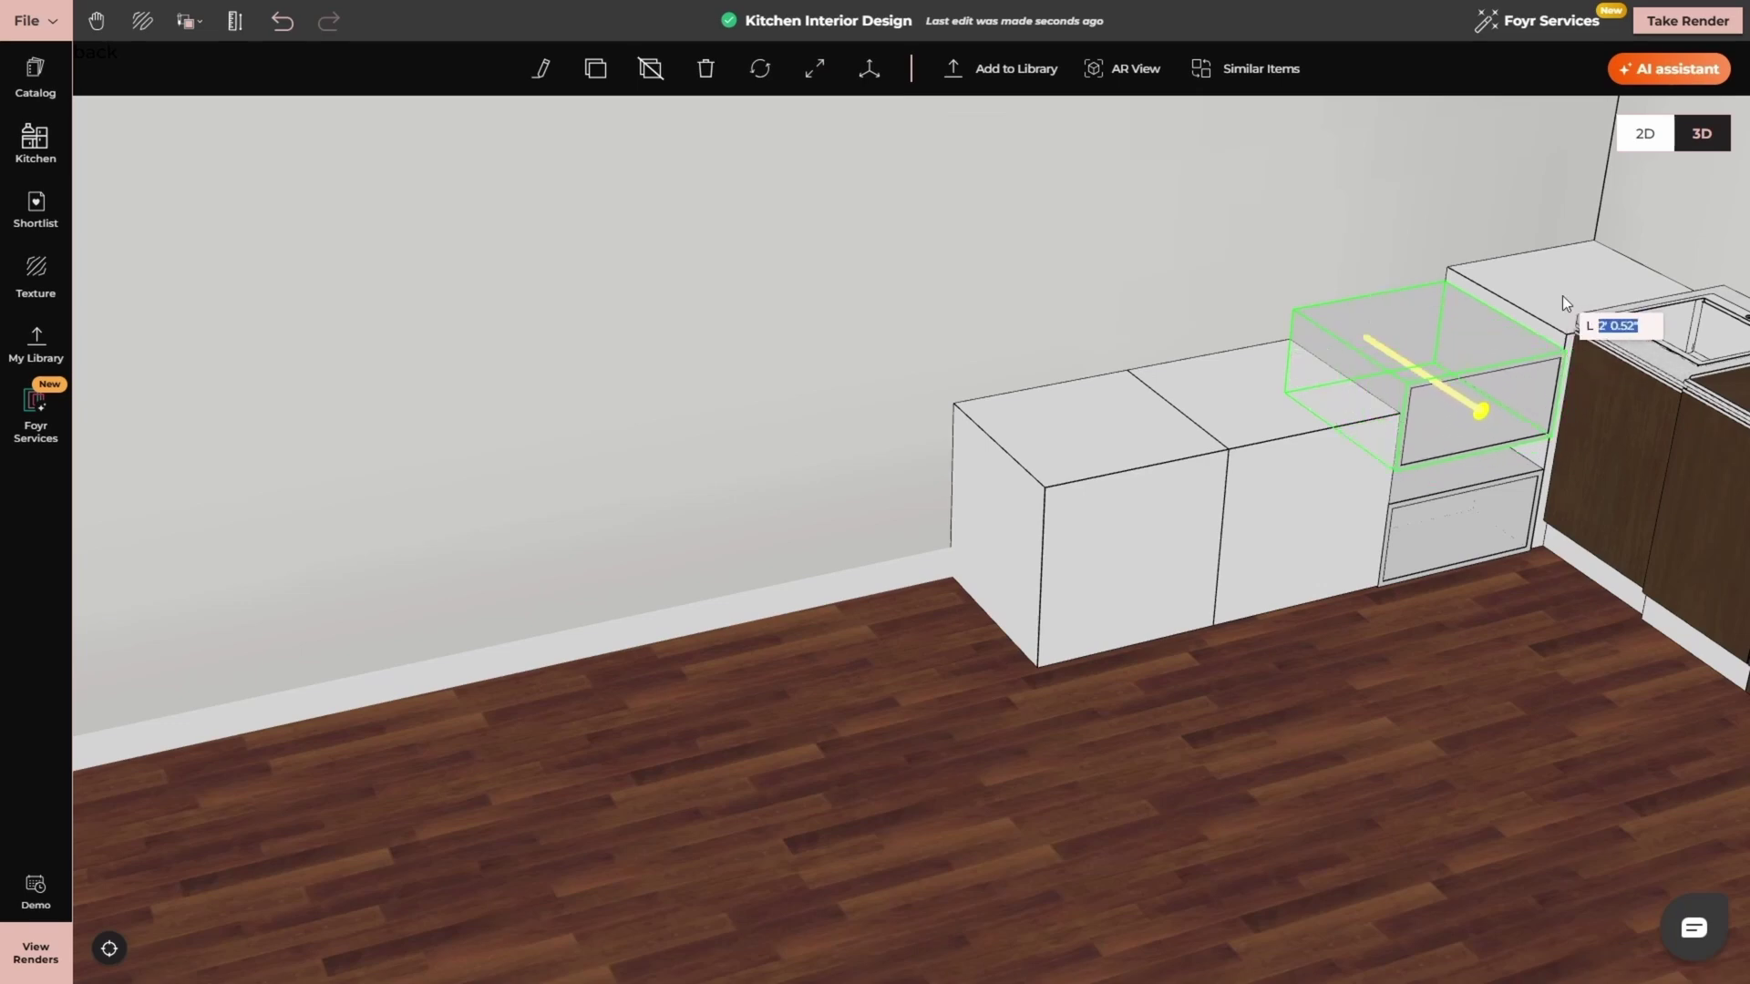
click(1558, 297)
click(1473, 622)
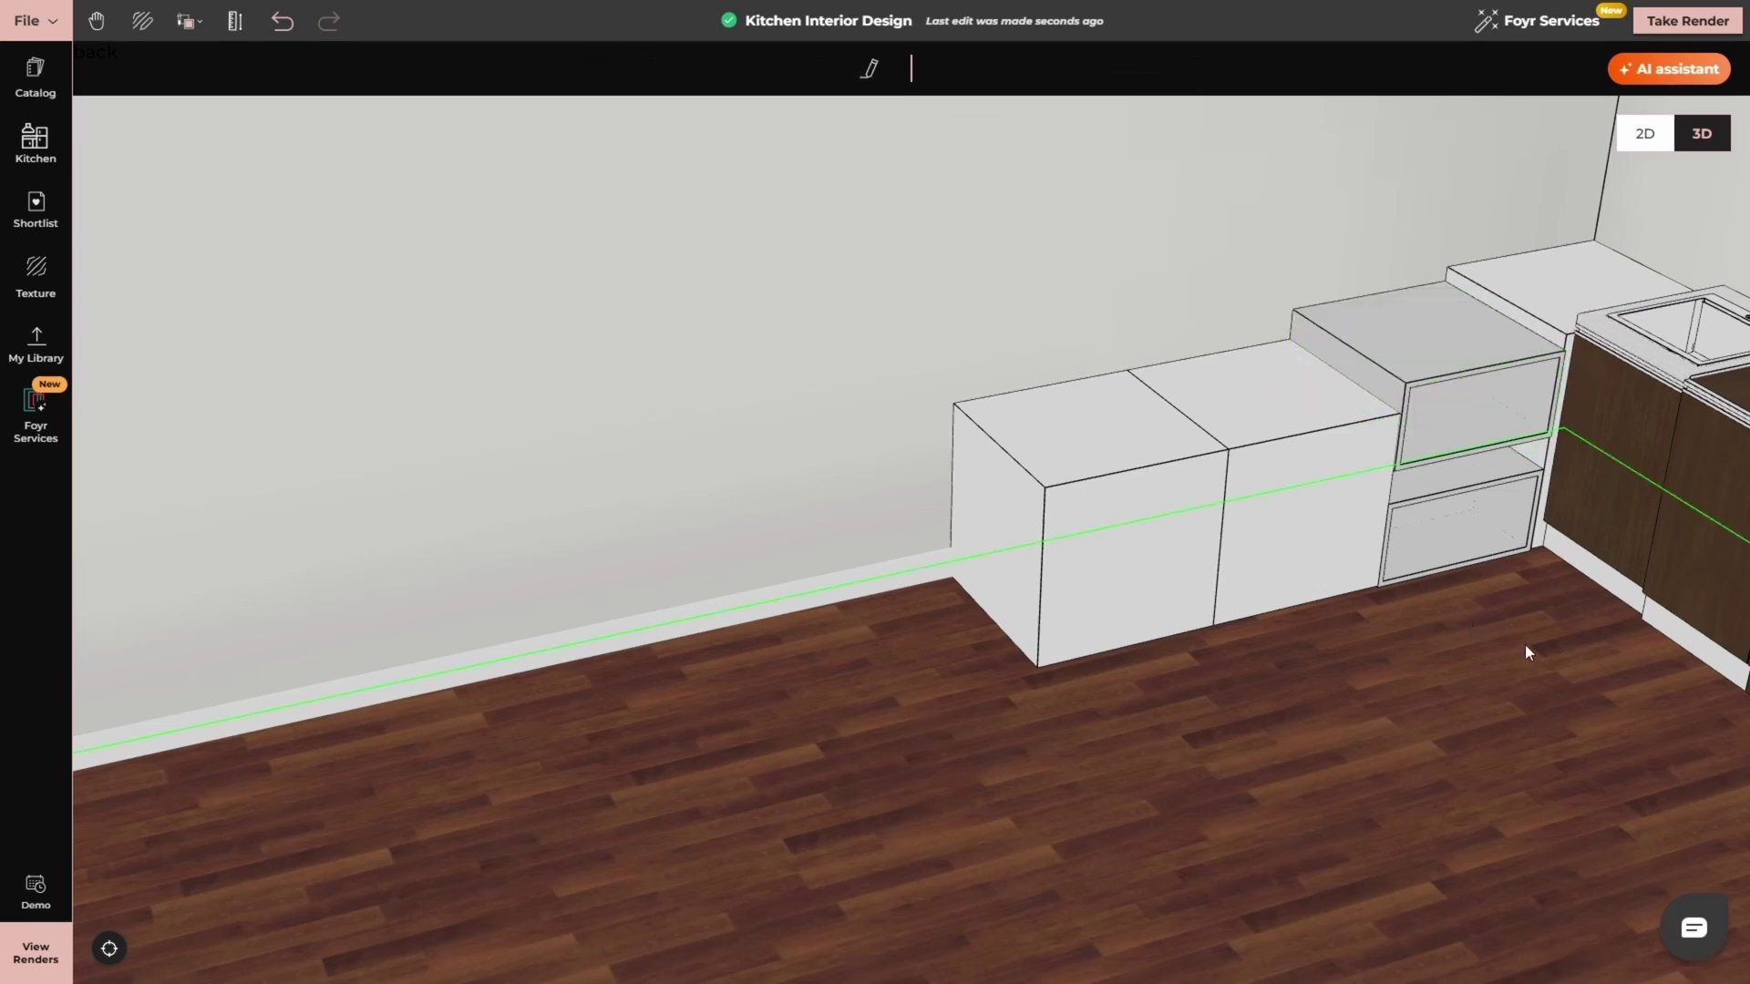
- Resize the lower drawer cabinet to 1'10" tall
scroll(1511, 632, up, 5)
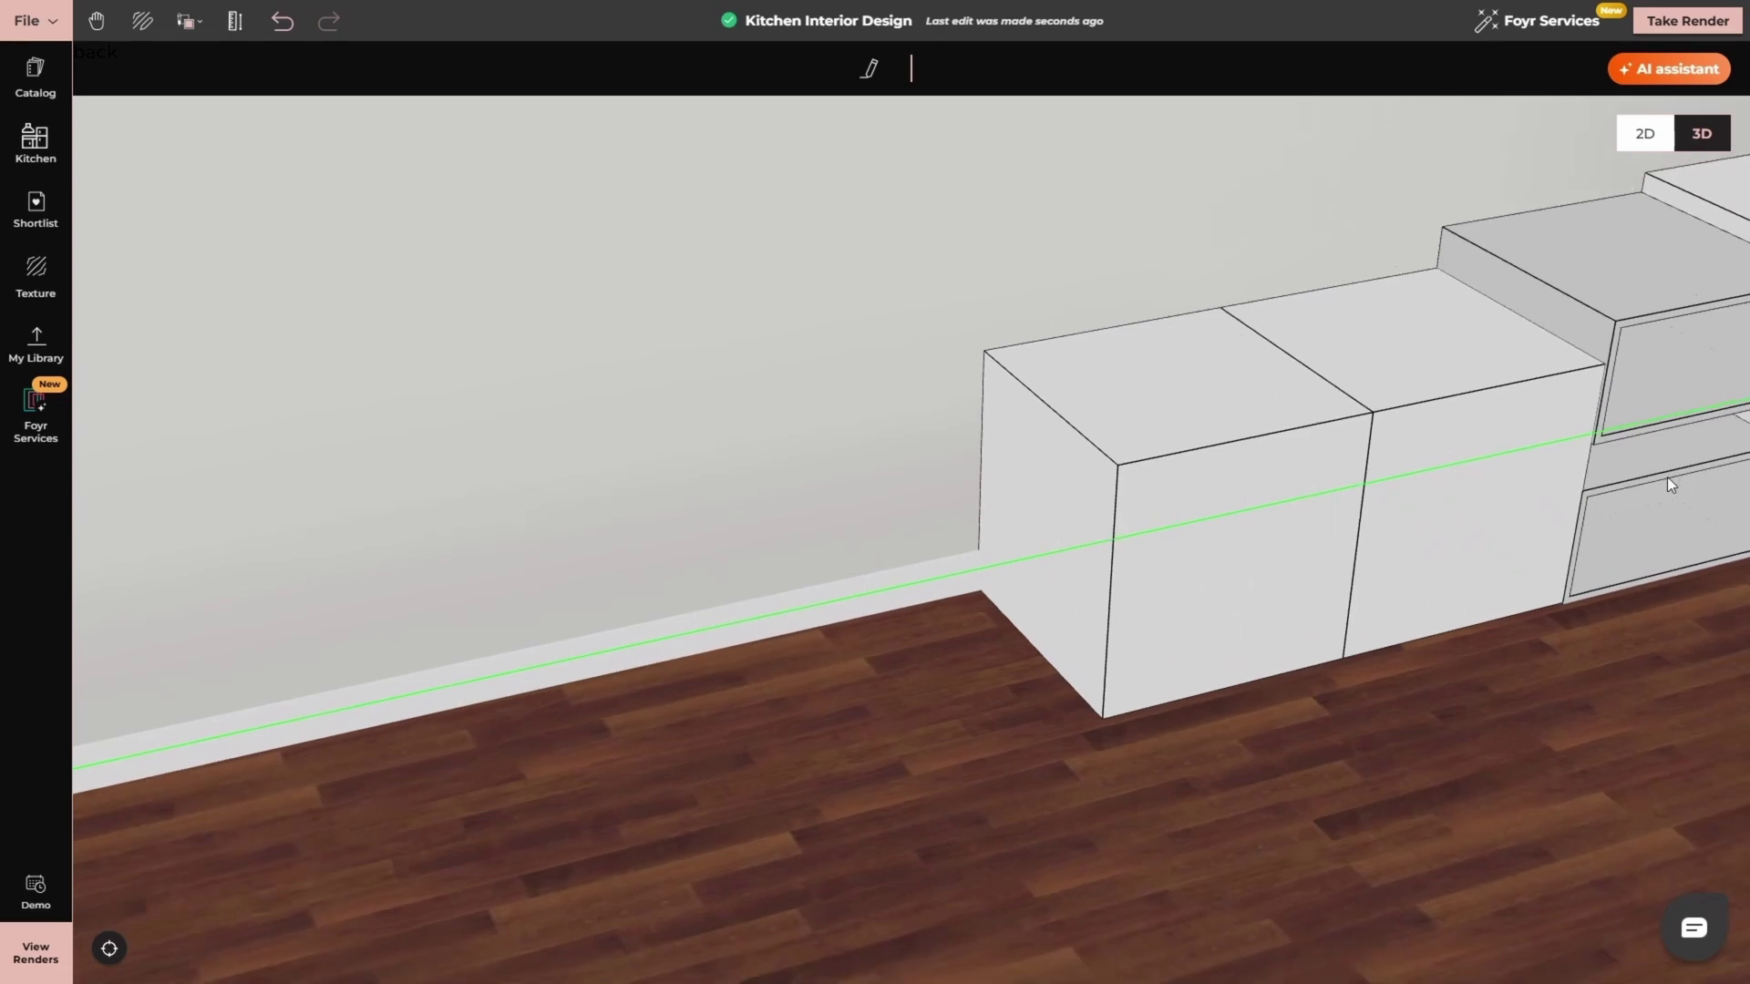
click(1666, 478)
scroll(1062, 447, down, 4)
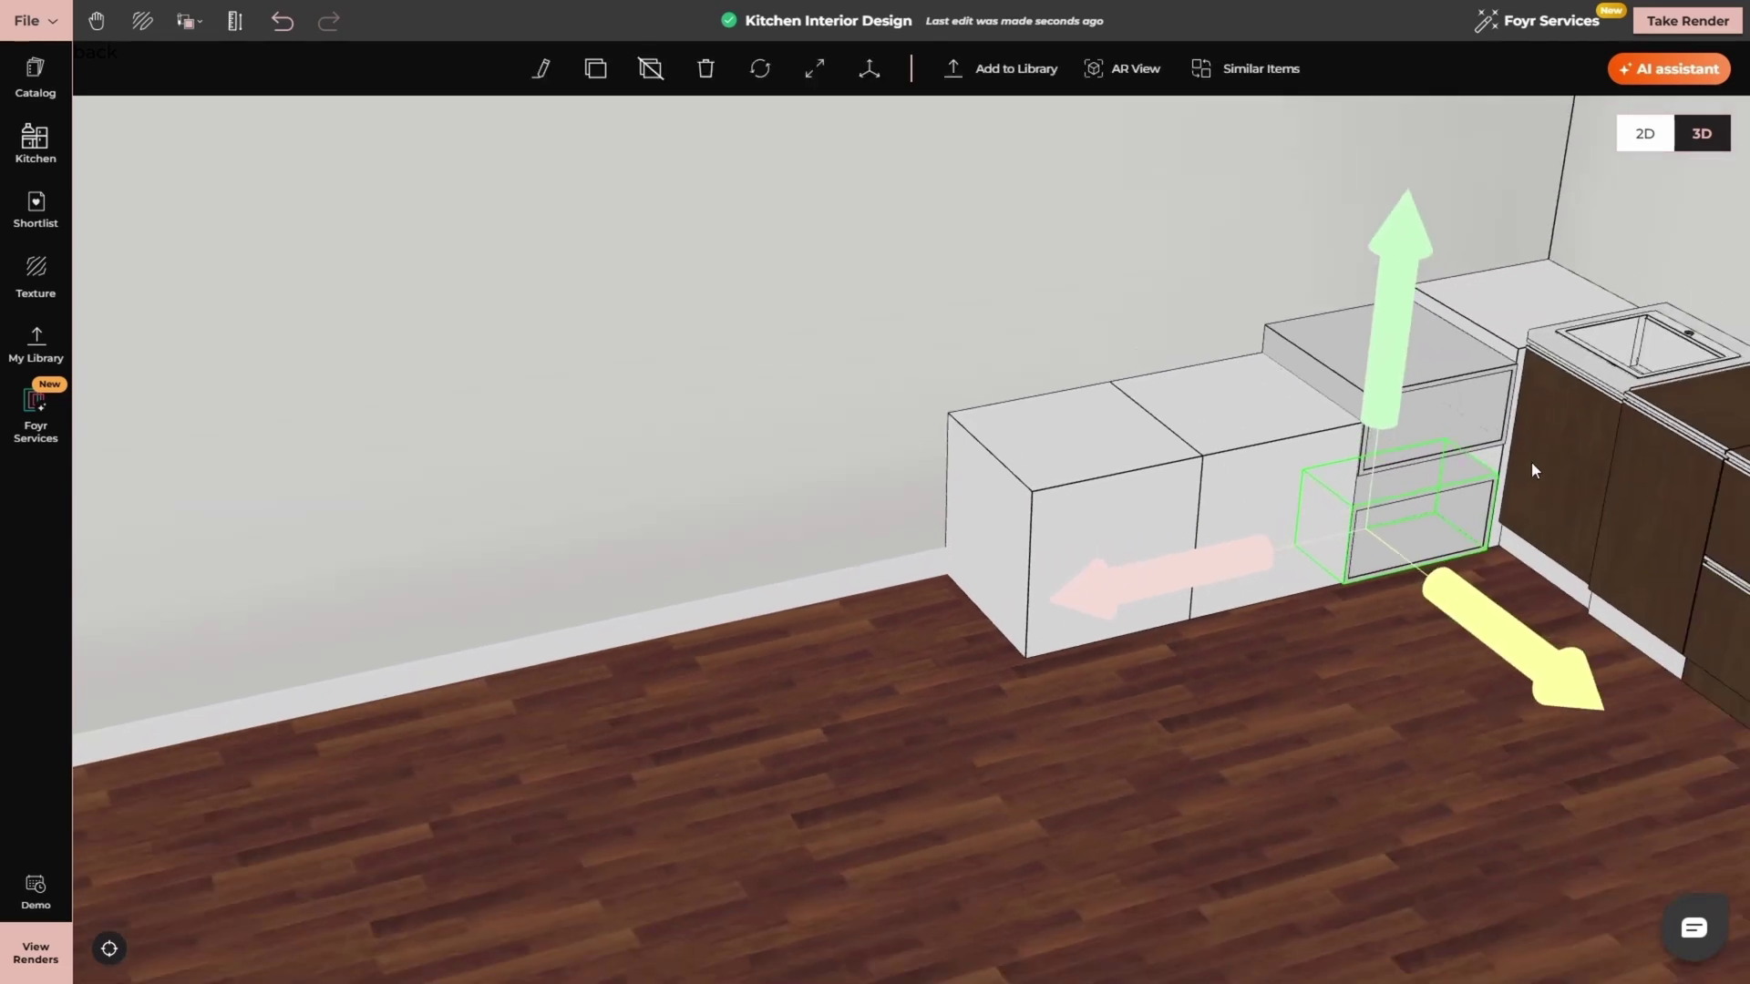
click(815, 68)
click(1403, 470)
drag(1410, 472, 1419, 450)
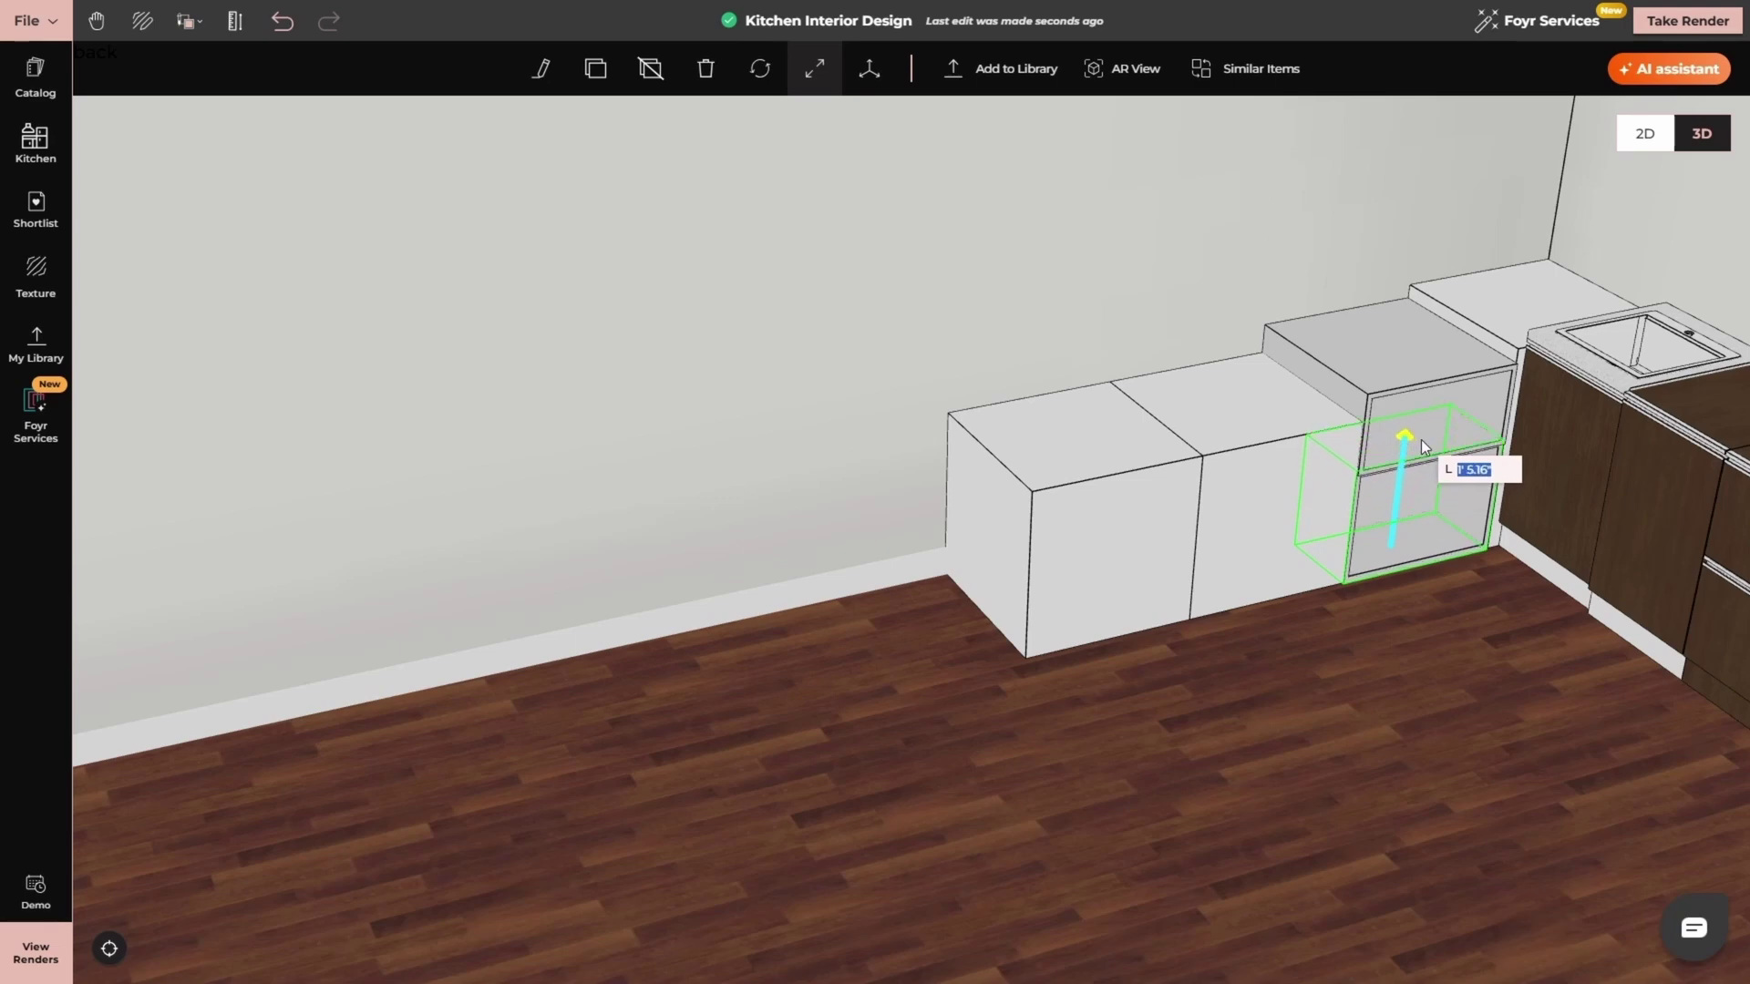
text(1'10")
key(Return)
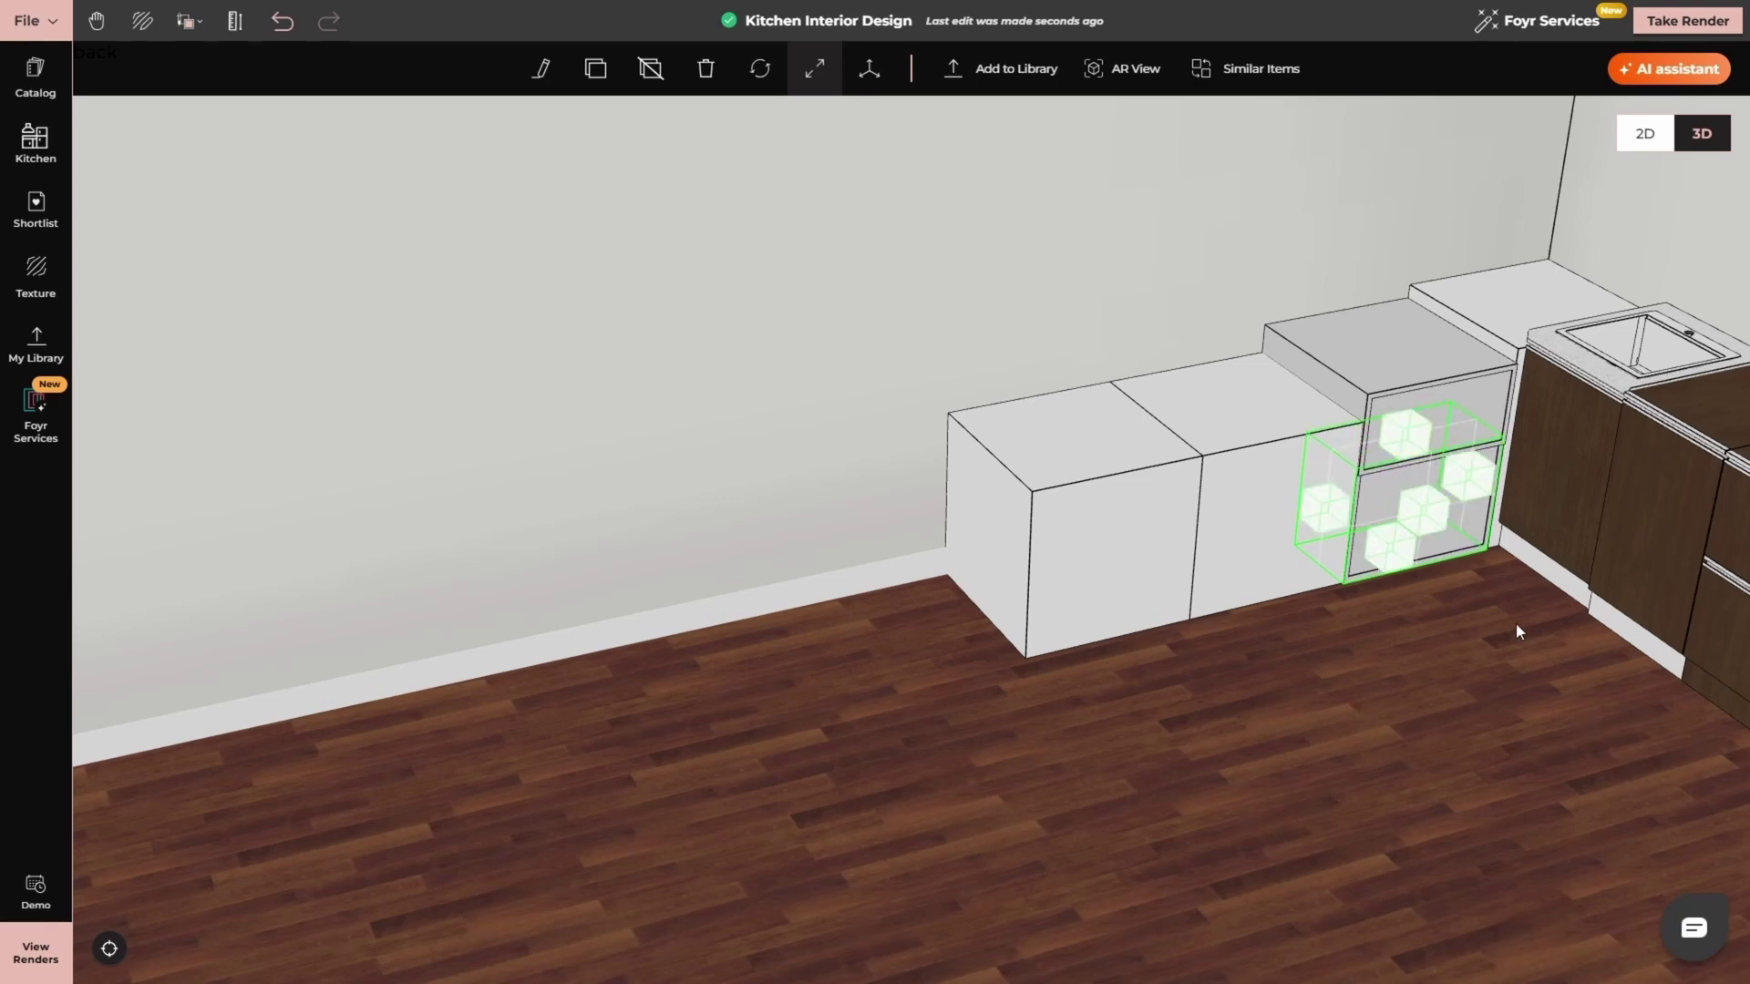
click(1542, 656)
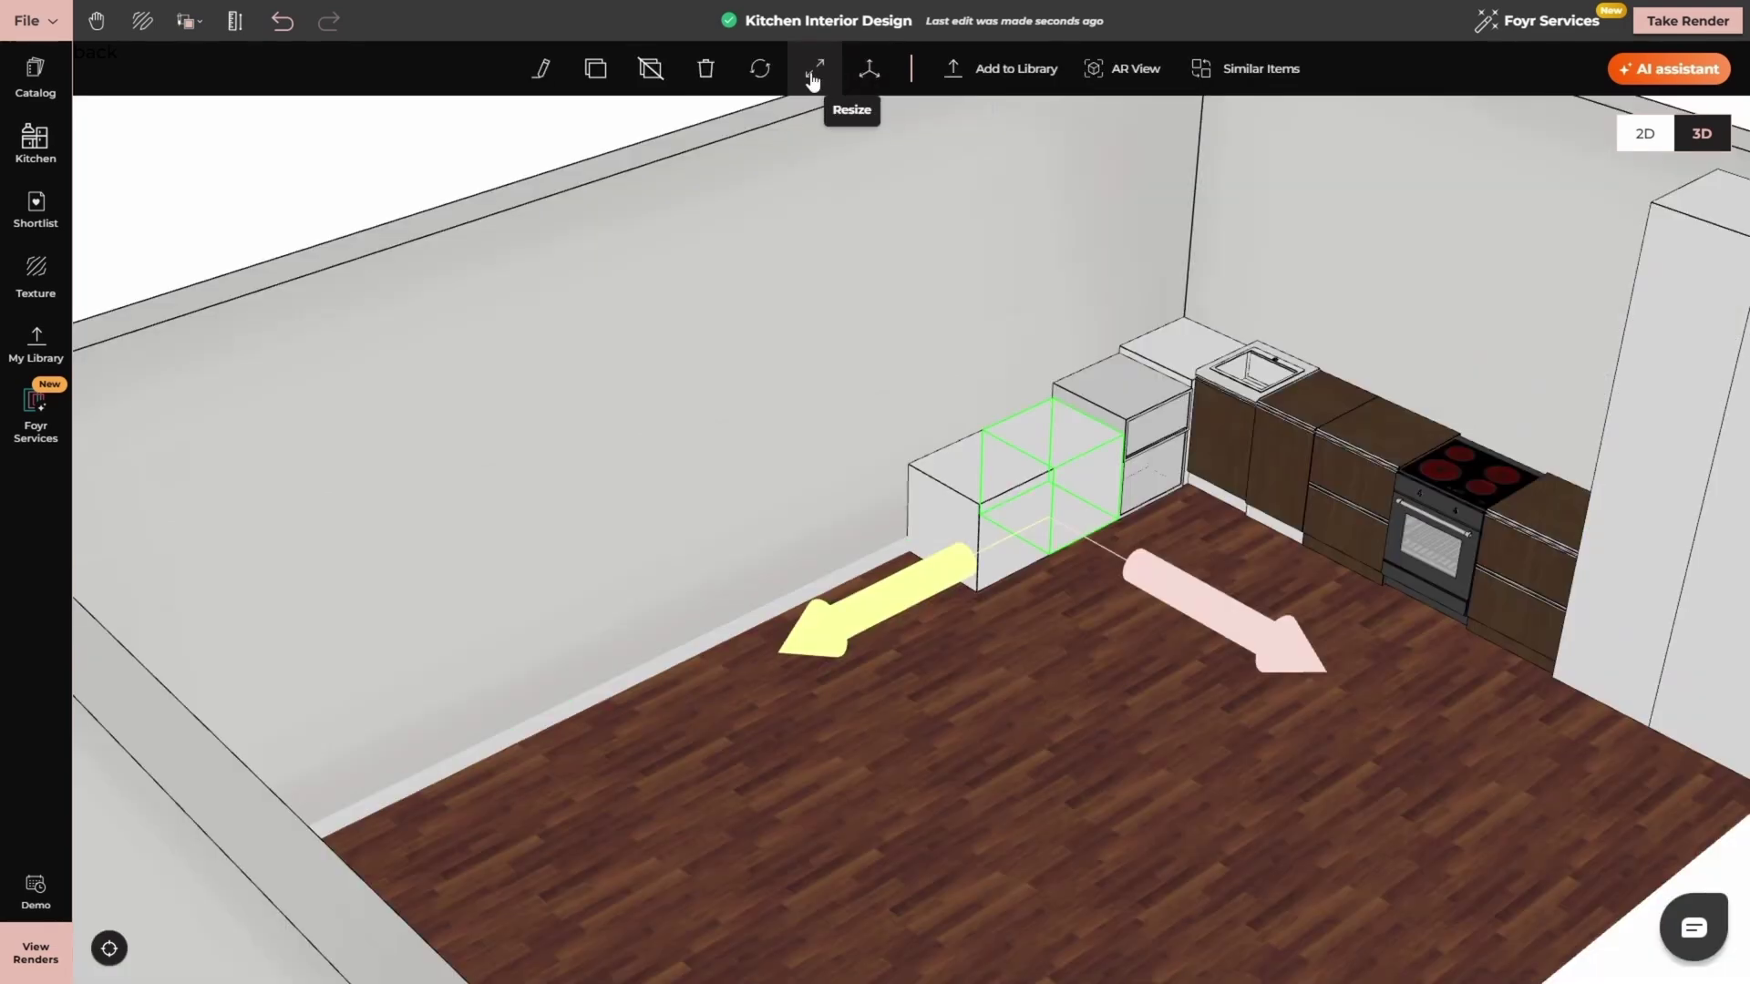
- Stretch the left white cabinet to 6' 2.54" and the small base cabinet into a tall unit
click(814, 70)
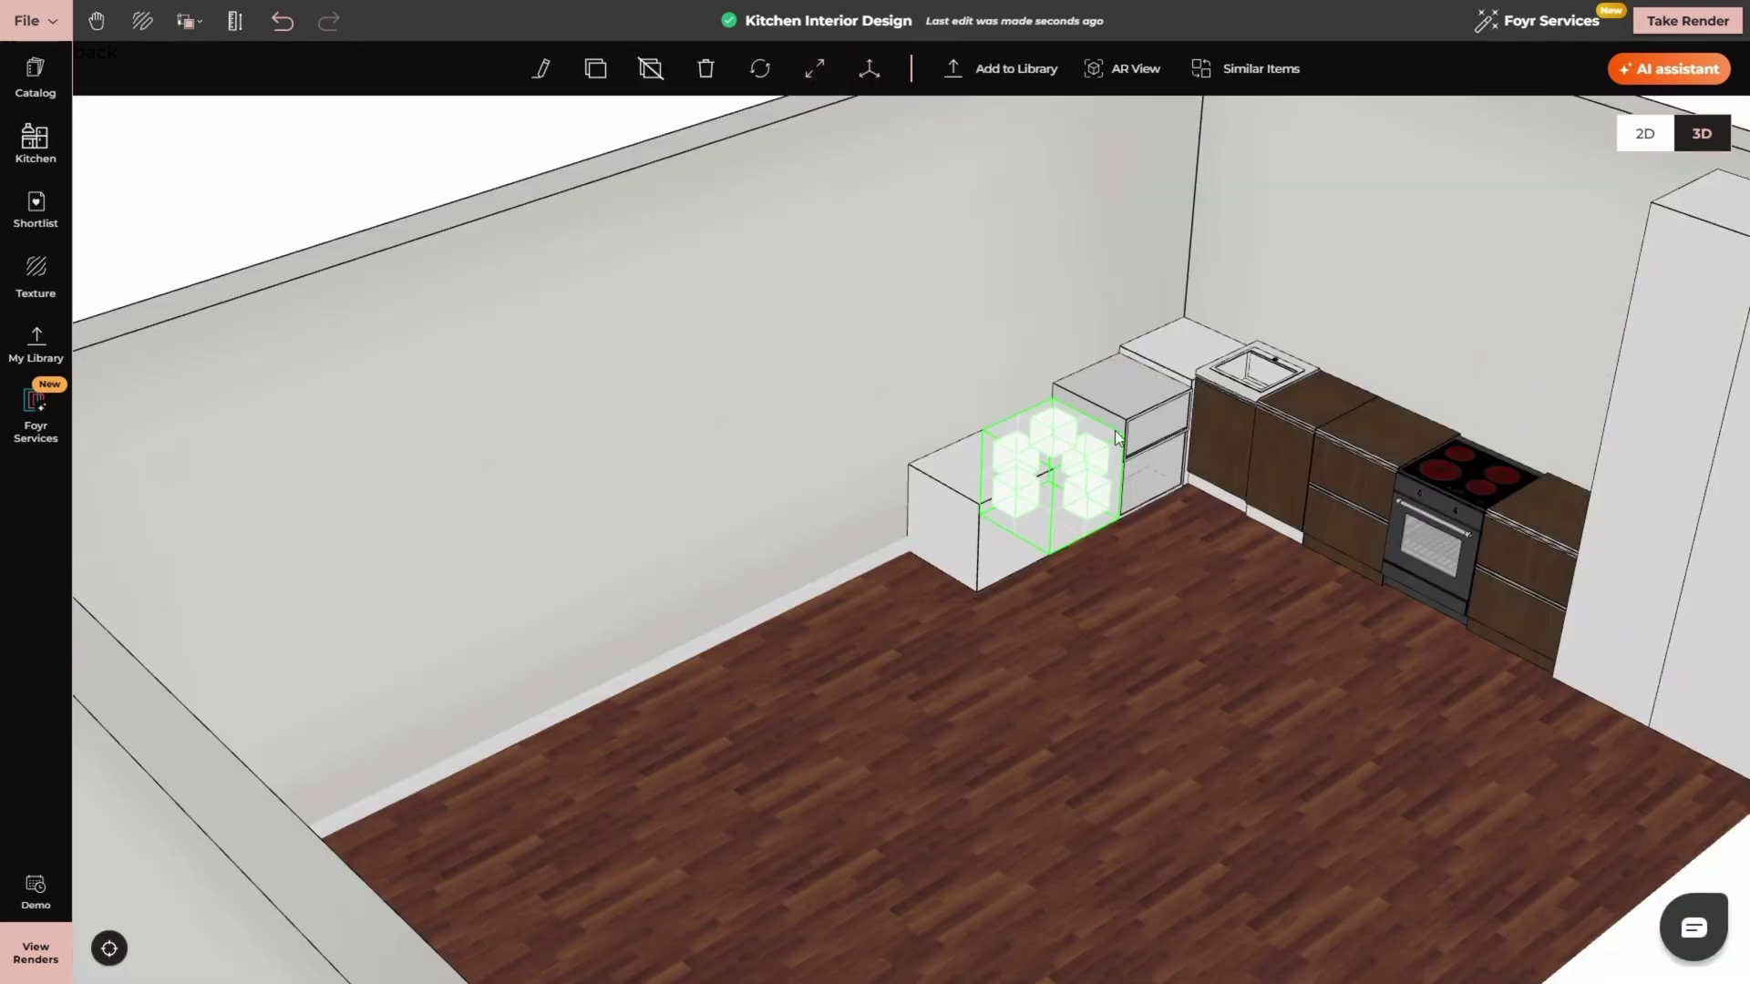
drag(1054, 458, 1064, 248)
click(996, 507)
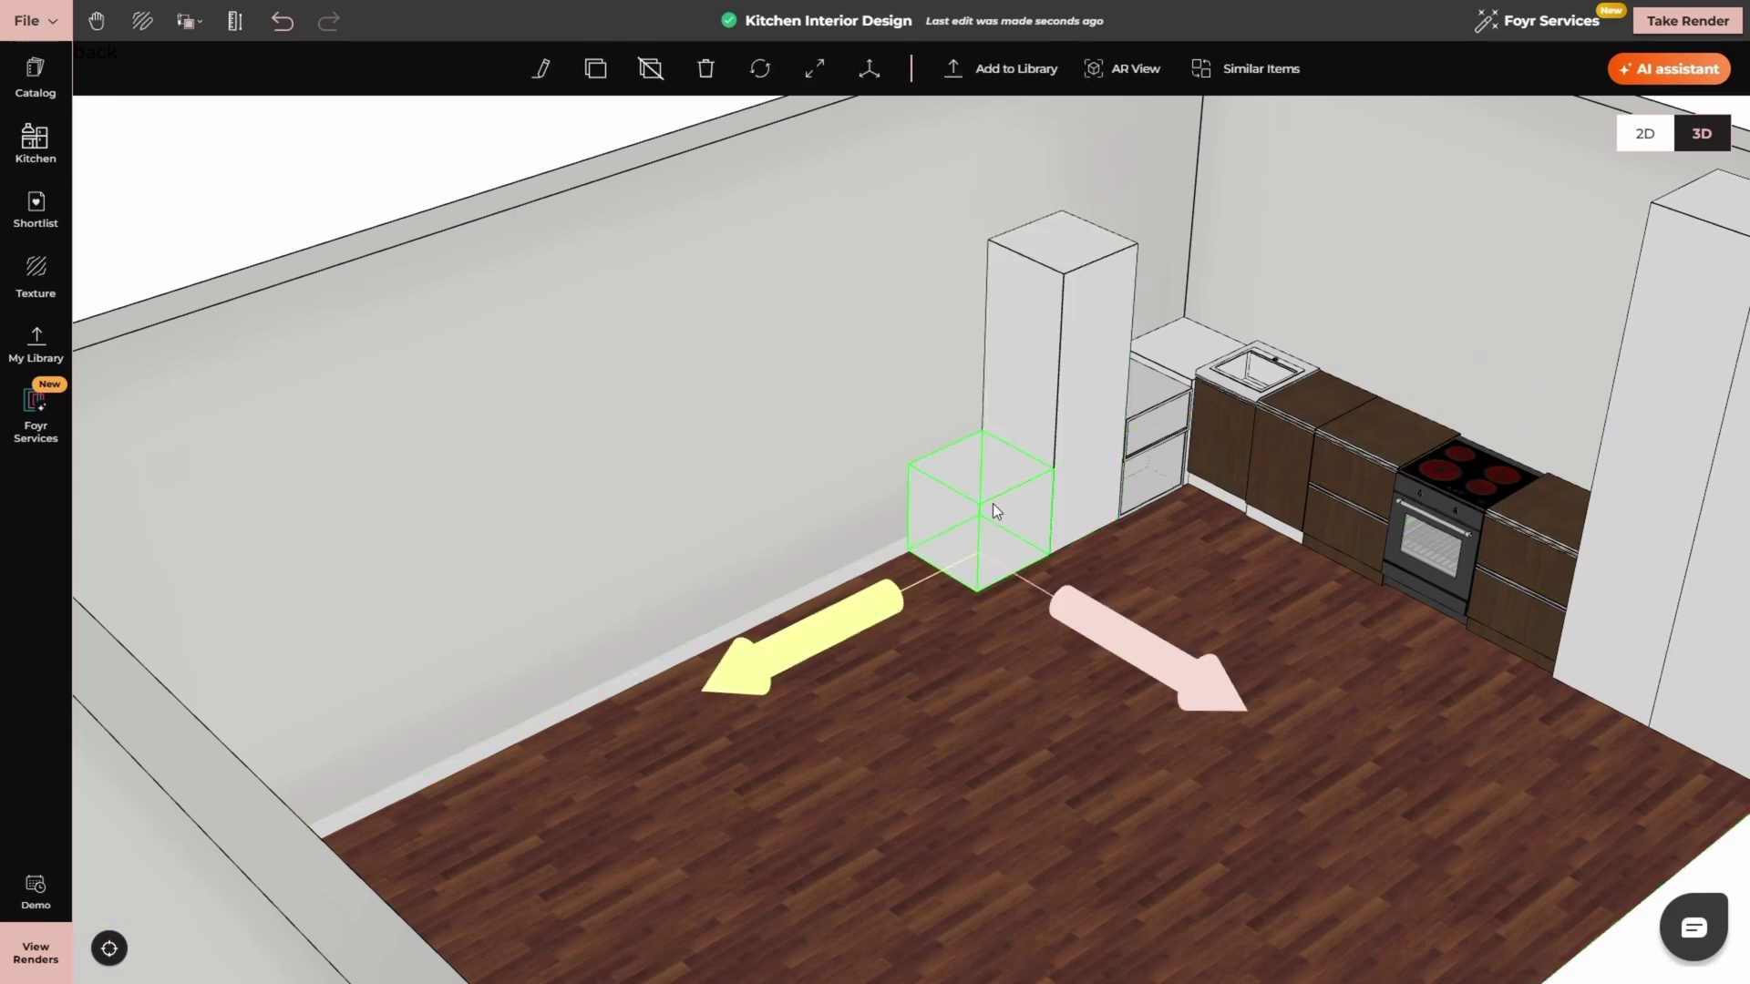
click(814, 70)
drag(1020, 490, 1067, 275)
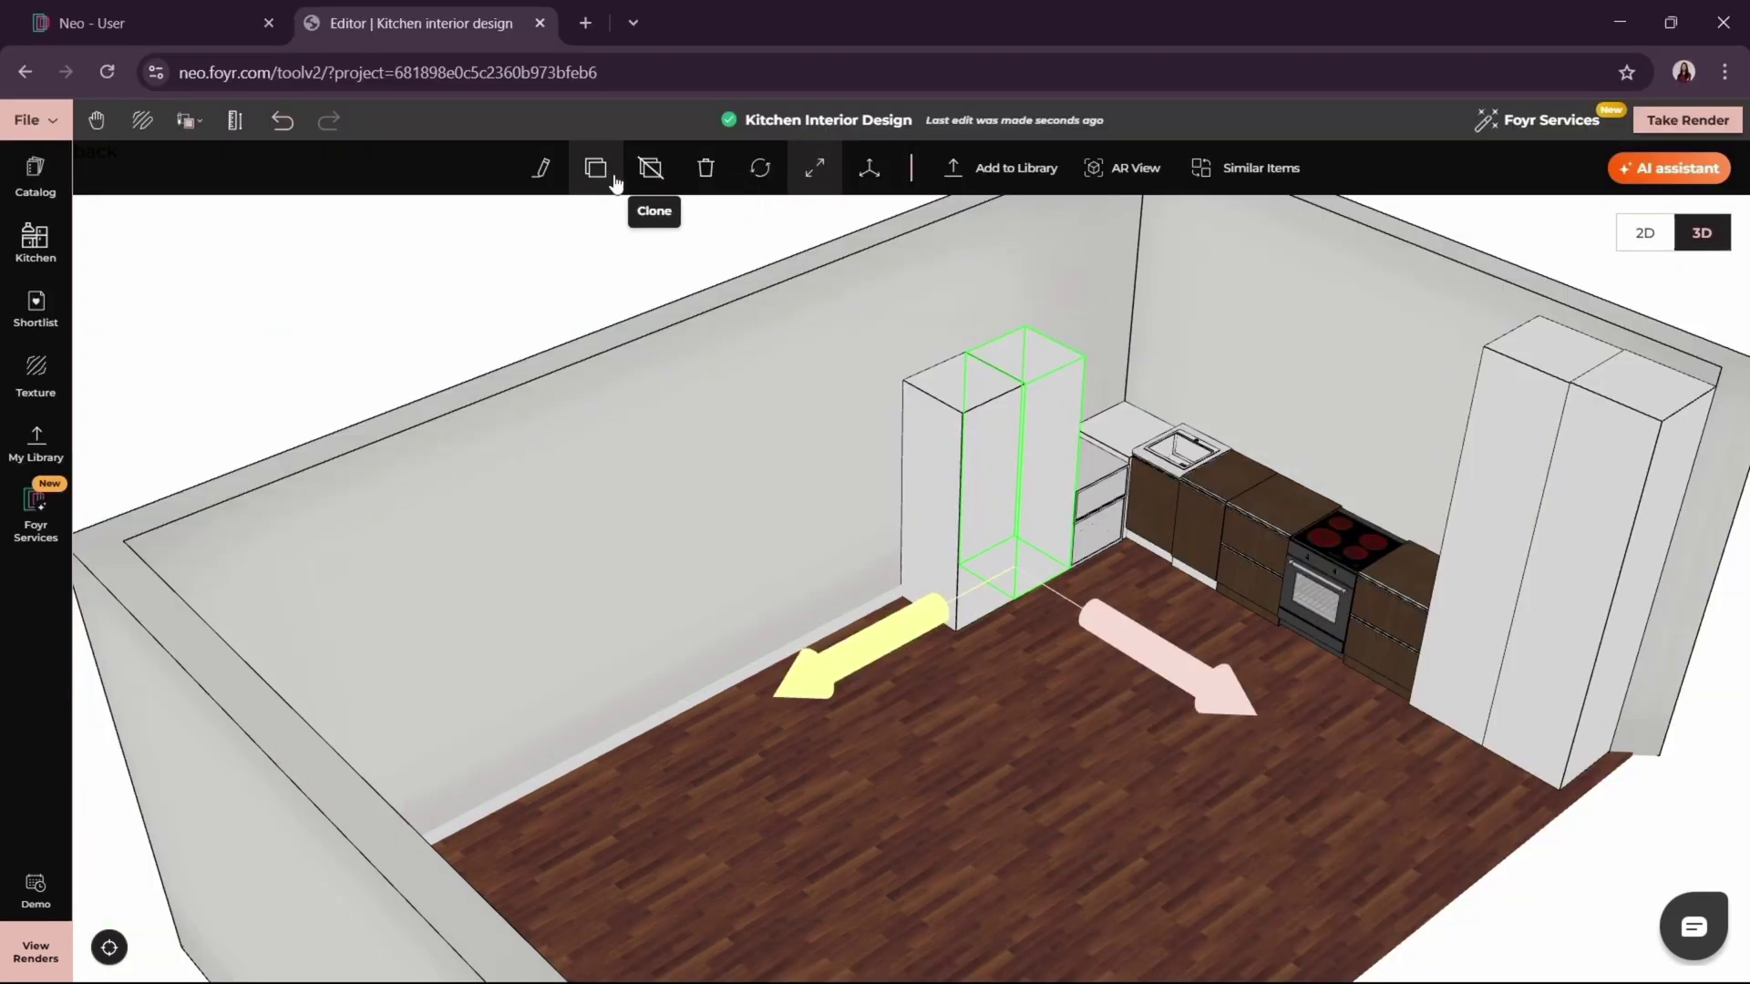
- Clone the tall cabinet and stack the copy on top of it
click(595, 68)
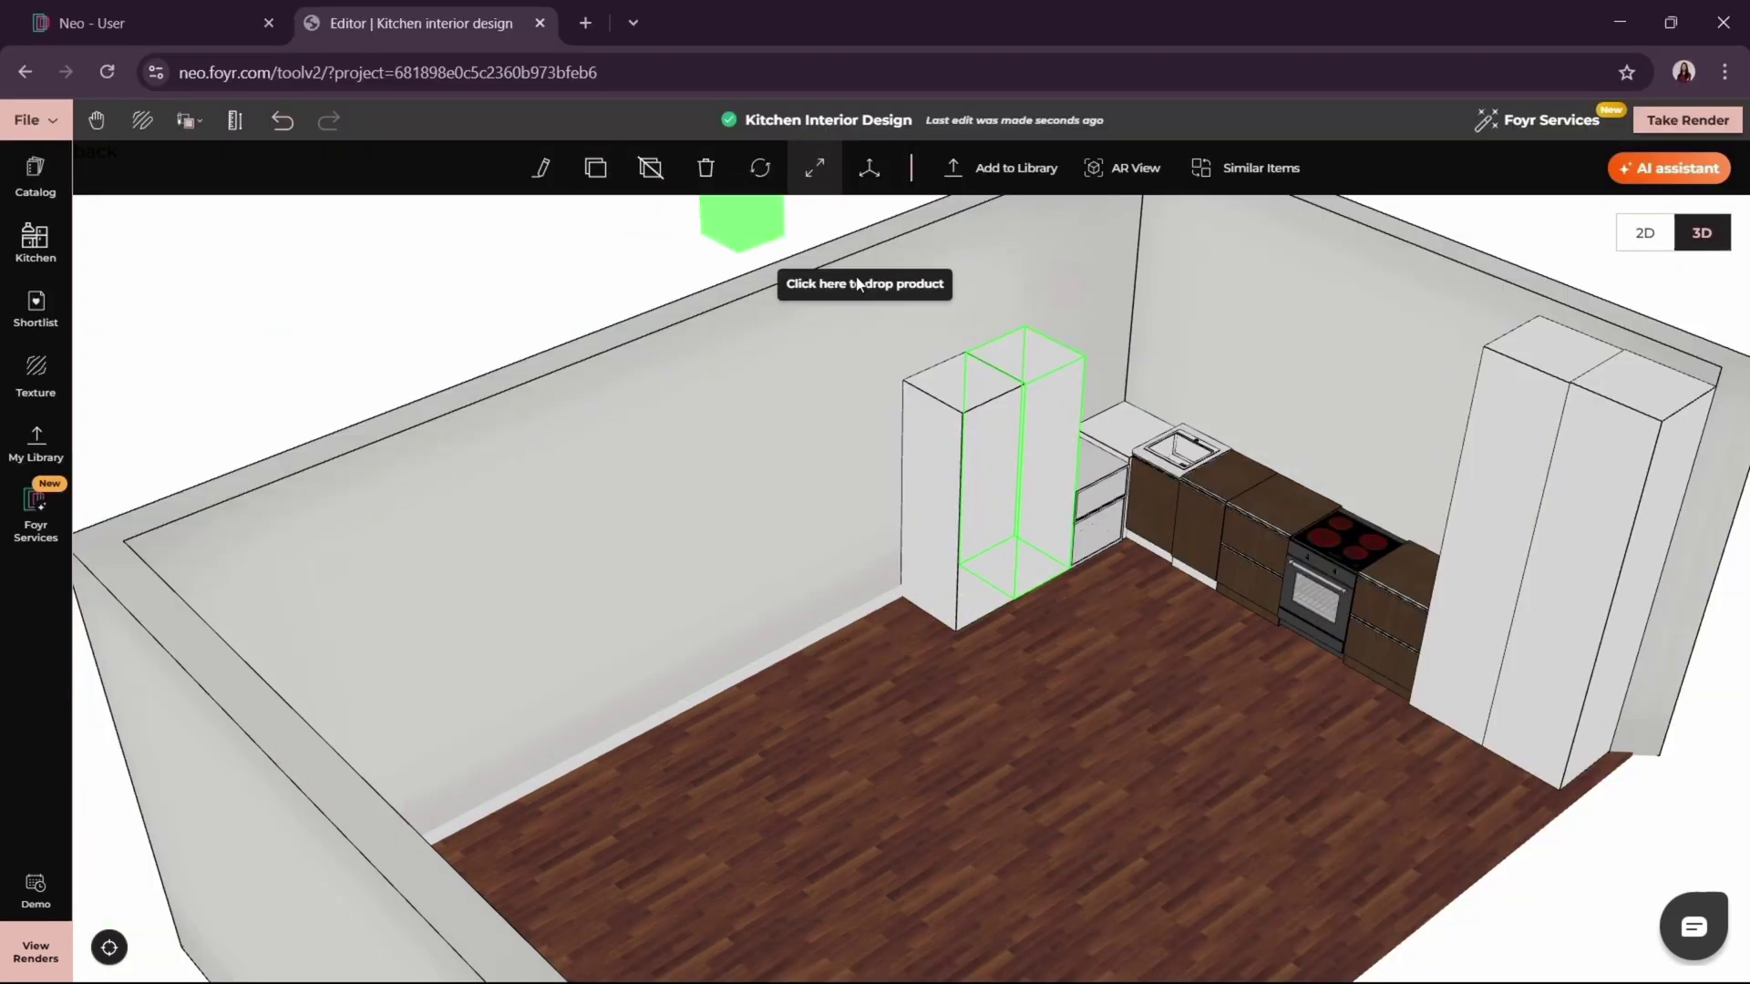
click(1004, 337)
drag(1053, 472, 926, 496)
scroll(926, 490, up, 2)
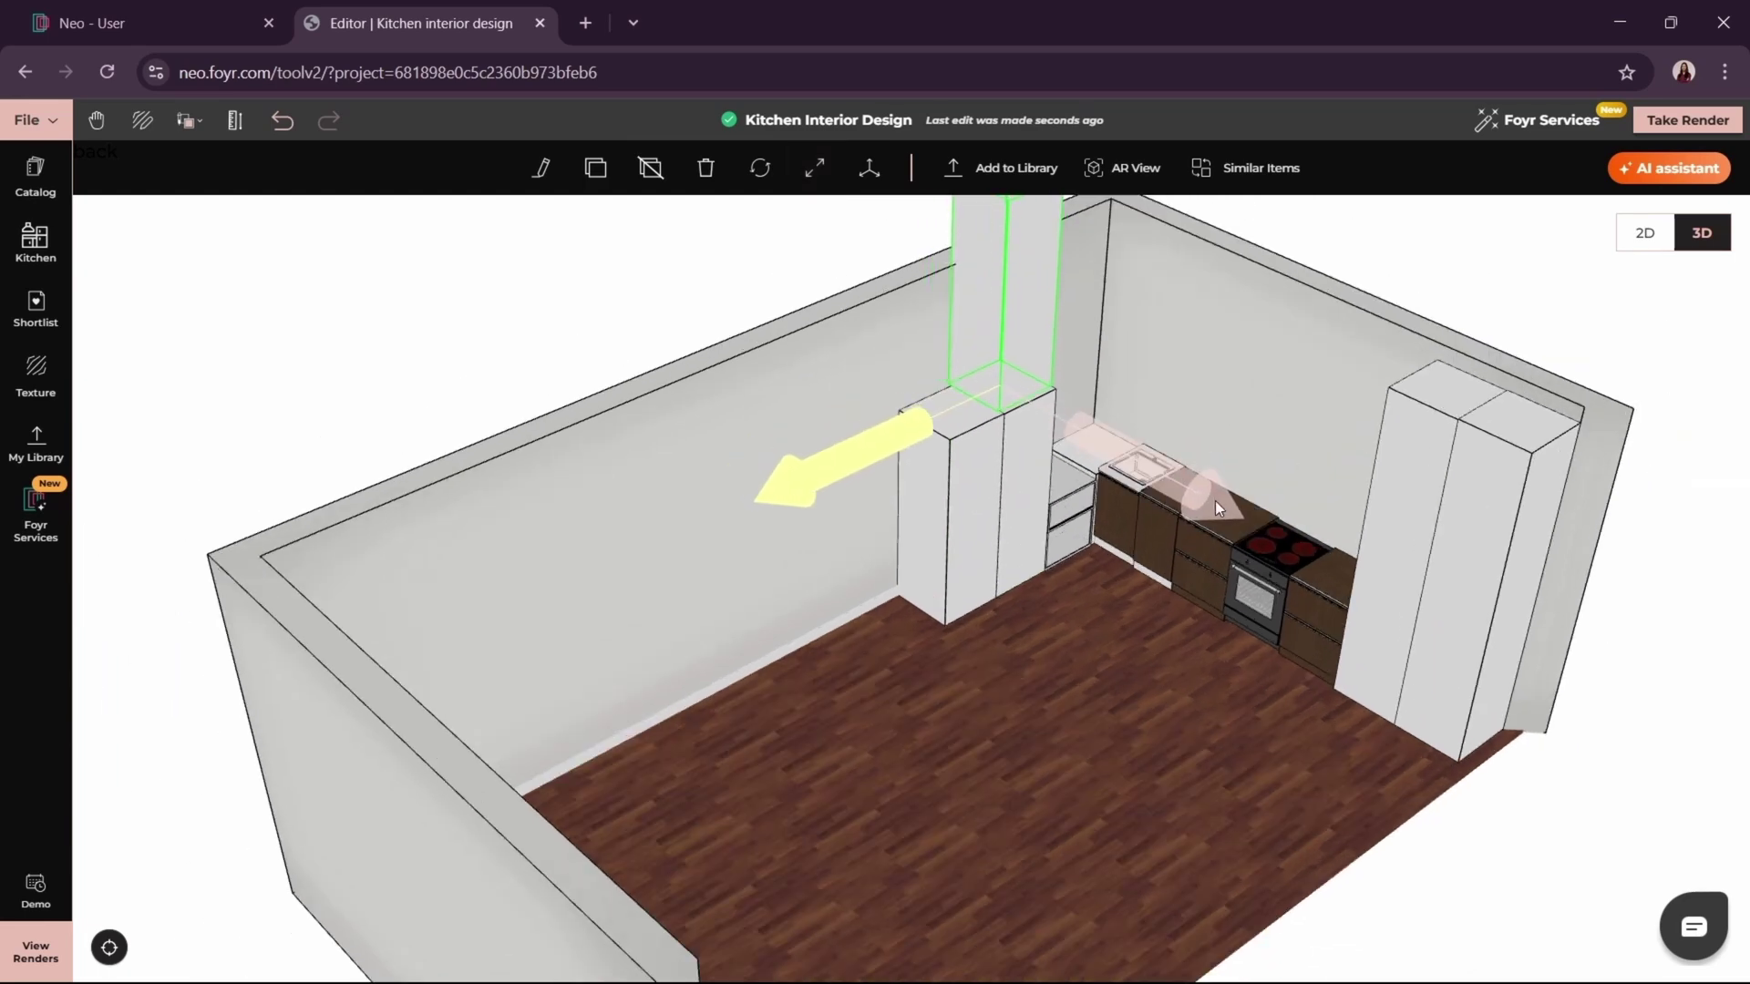
click(643, 308)
scroll(669, 460, down, 2)
- Shorten the stacked top cabinet, then duplicate the upper cabinet
click(984, 317)
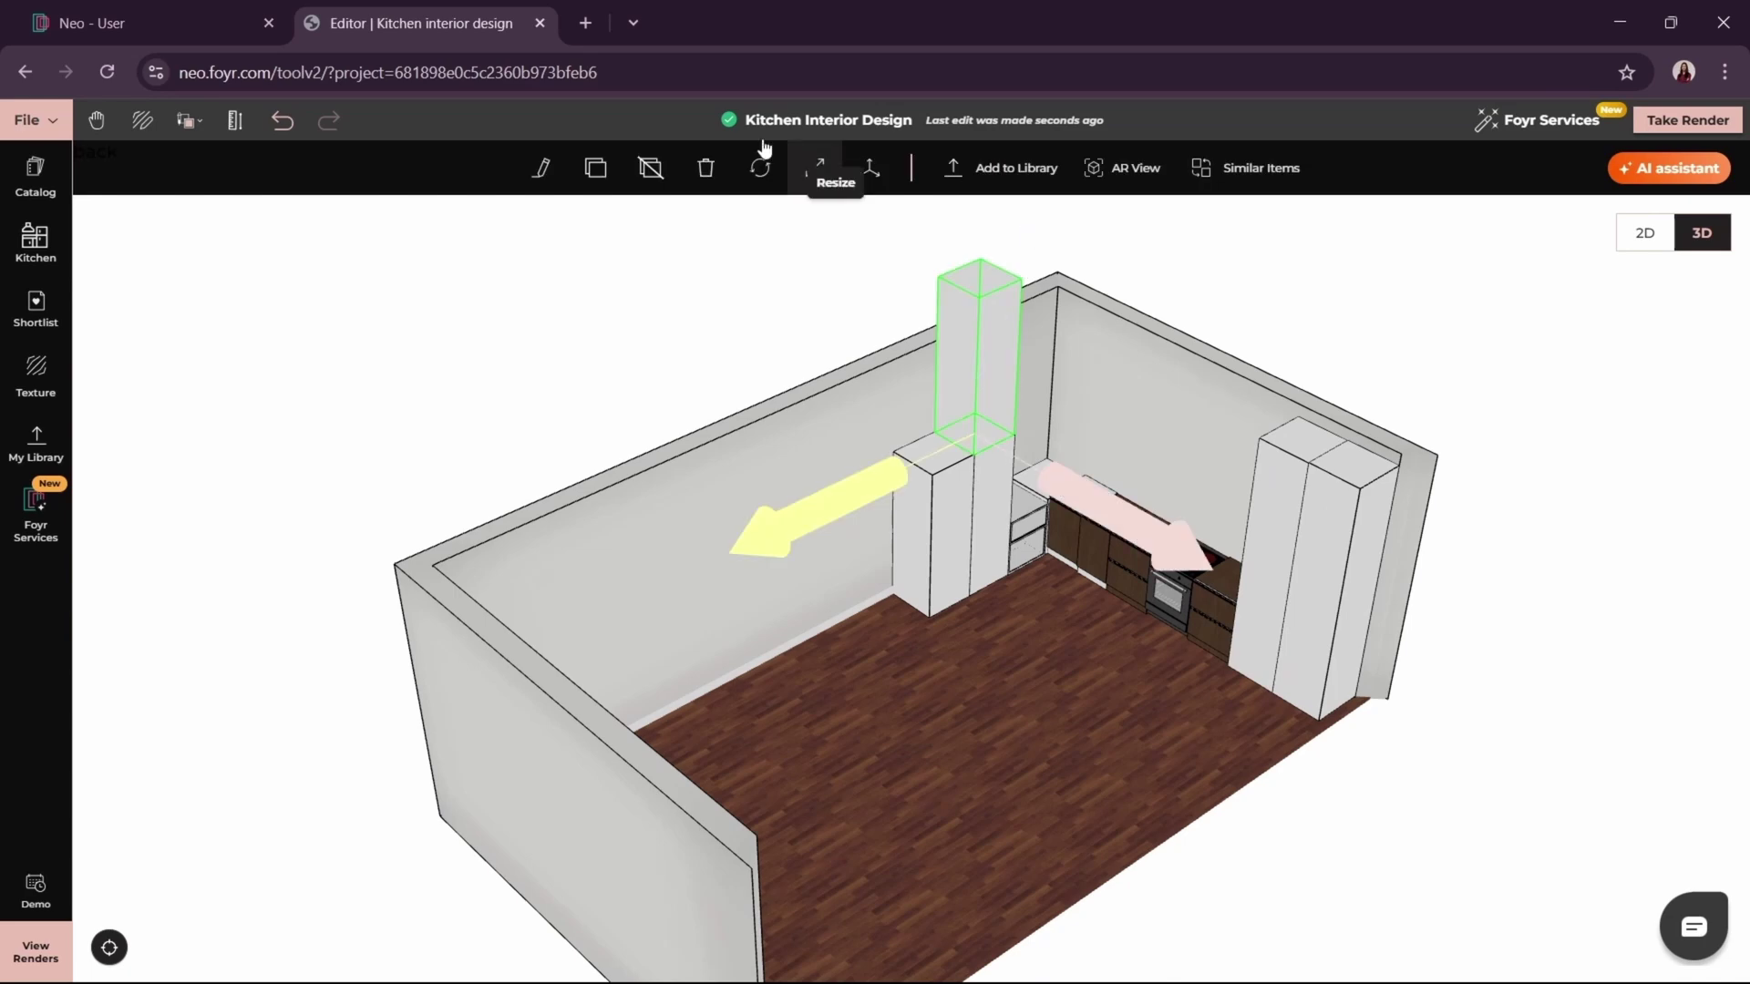
click(815, 168)
click(982, 276)
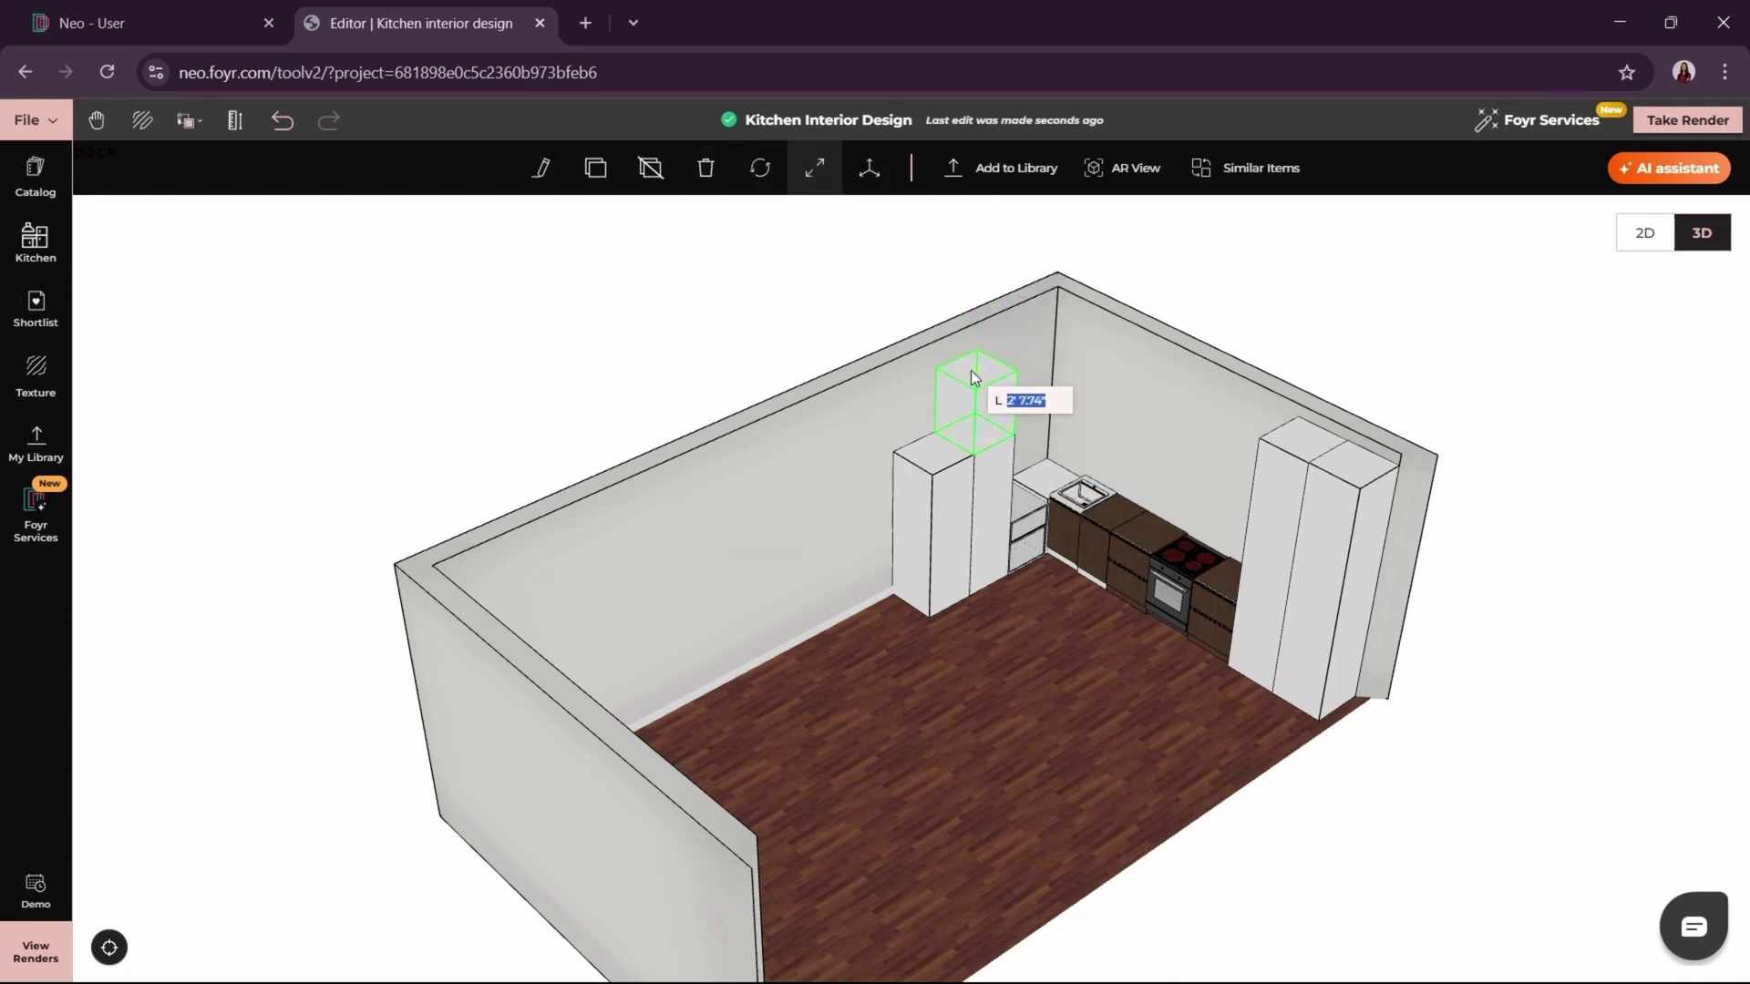
click(973, 375)
click(1309, 305)
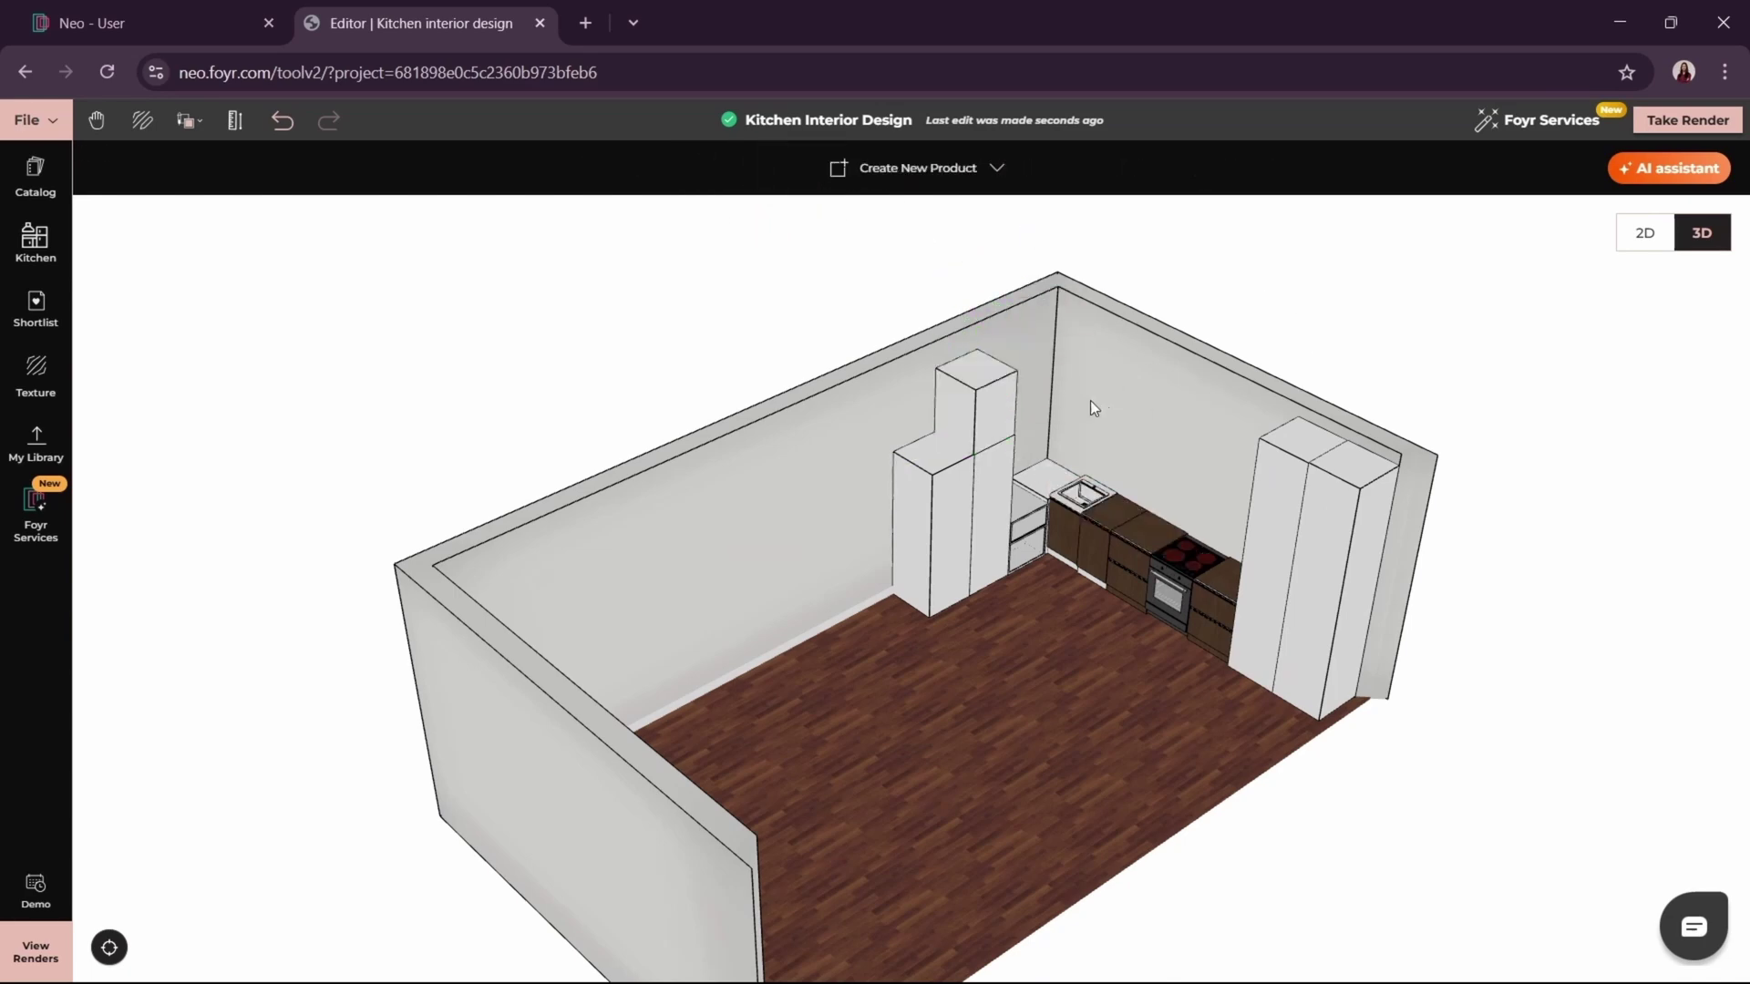
scroll(1067, 373, up, 3)
click(1041, 332)
click(595, 168)
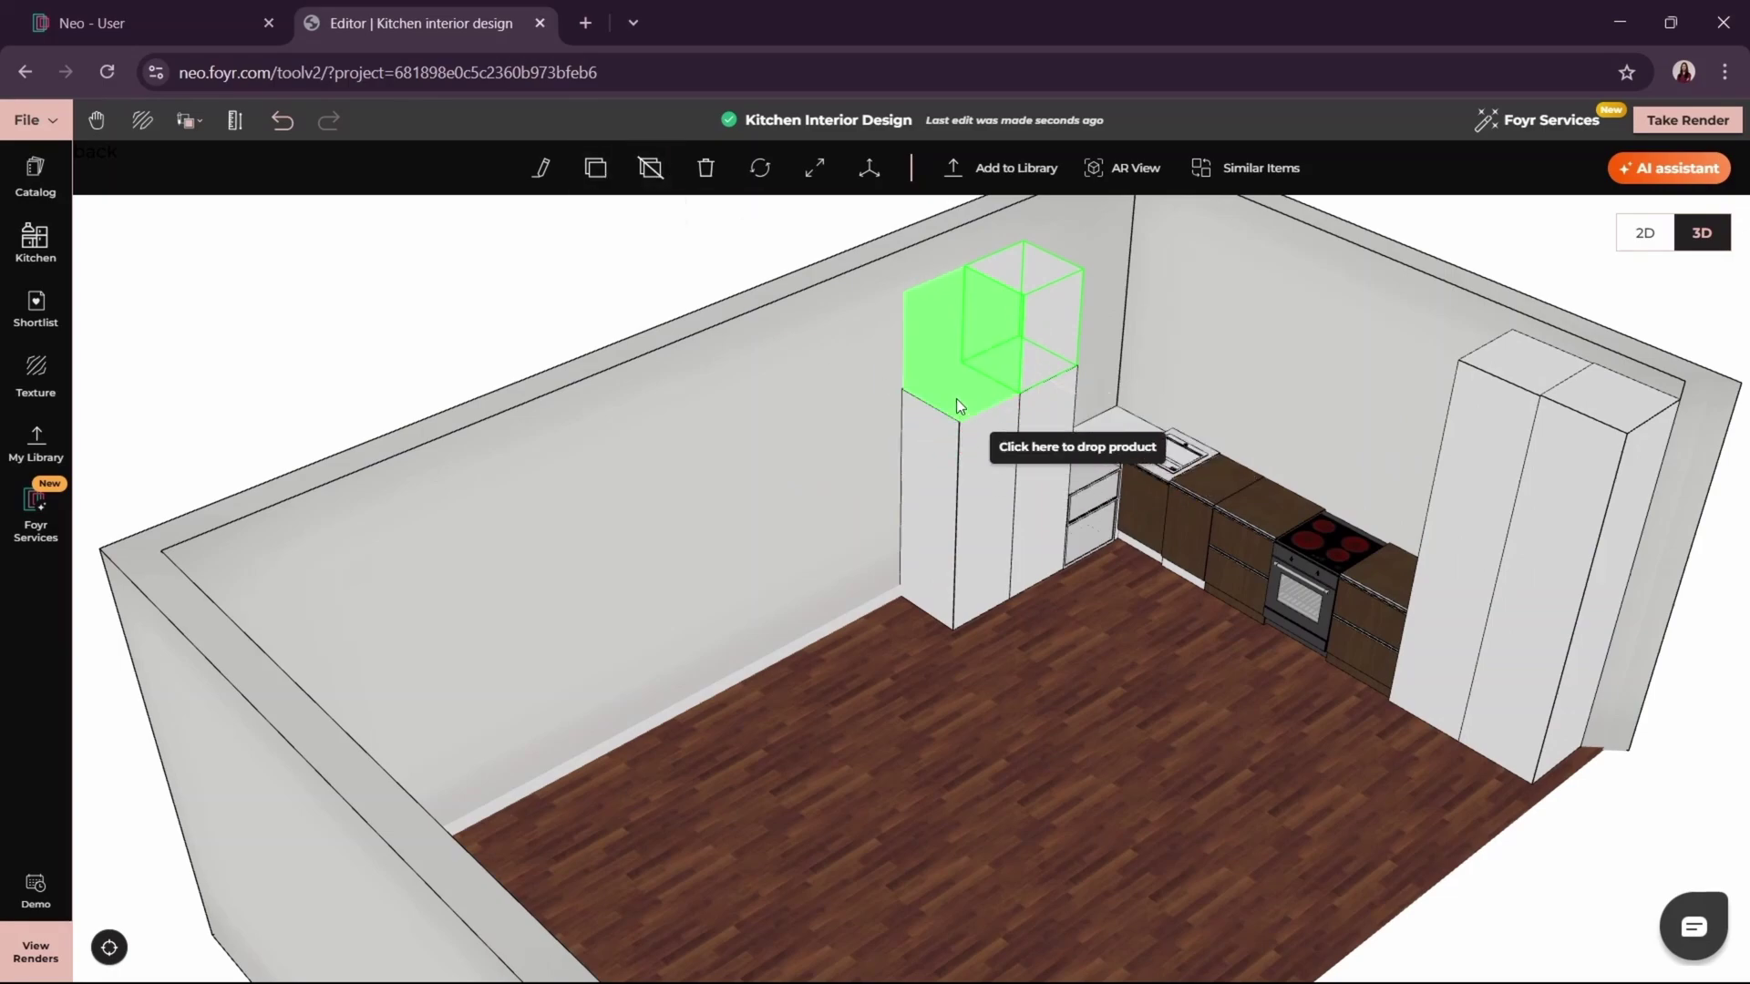
- Cancel the cabinet copy and place the shortlisted Island Mount Range Hood over the cooktop
key(F11)
scroll(966, 537, up, 3)
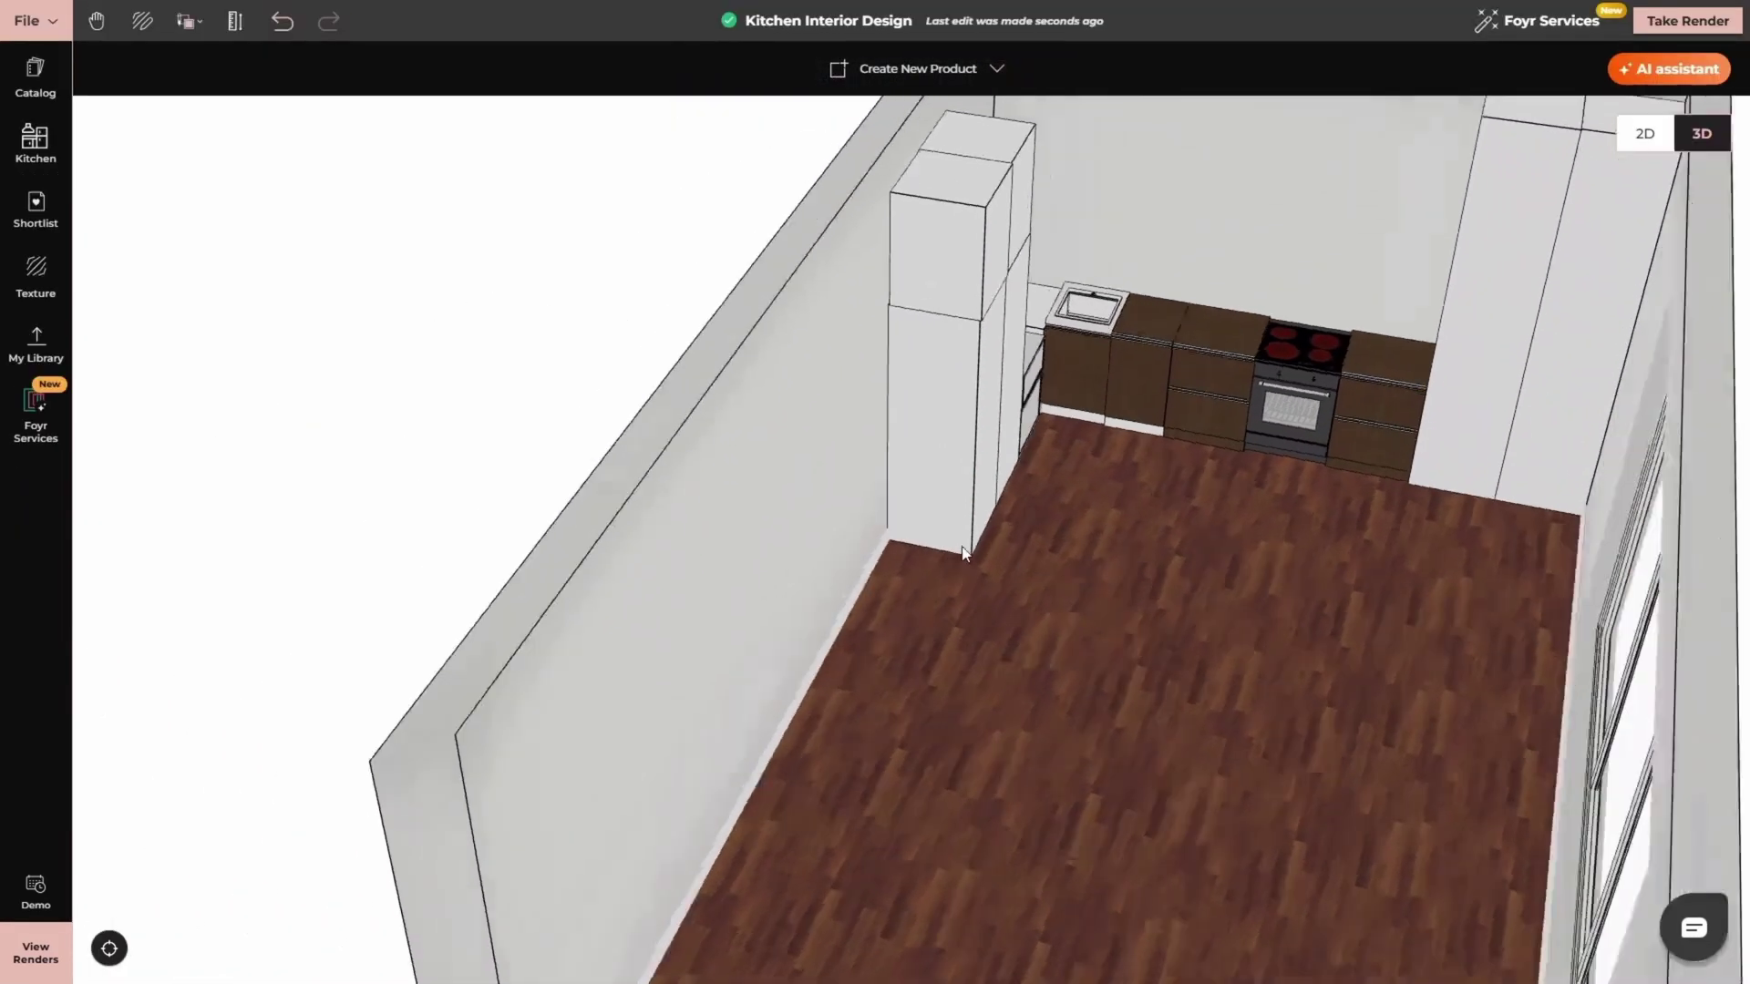
scroll(976, 542, down, 5)
scroll(1114, 319, up, 2)
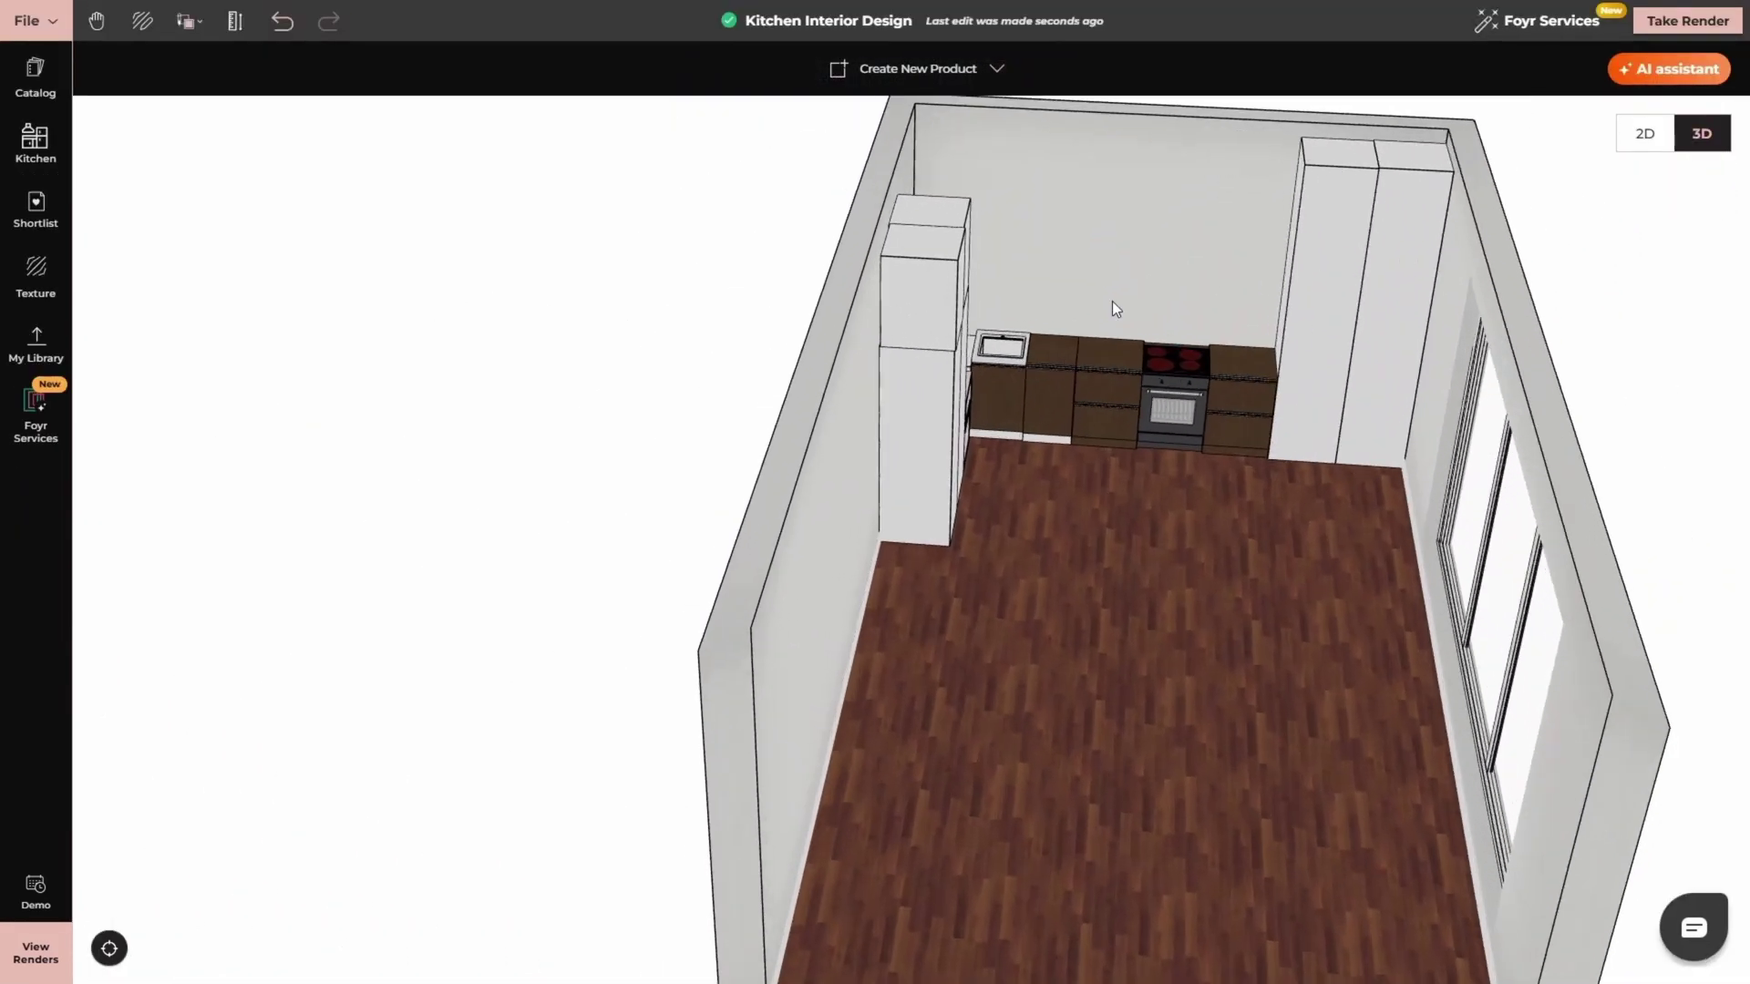
click(36, 208)
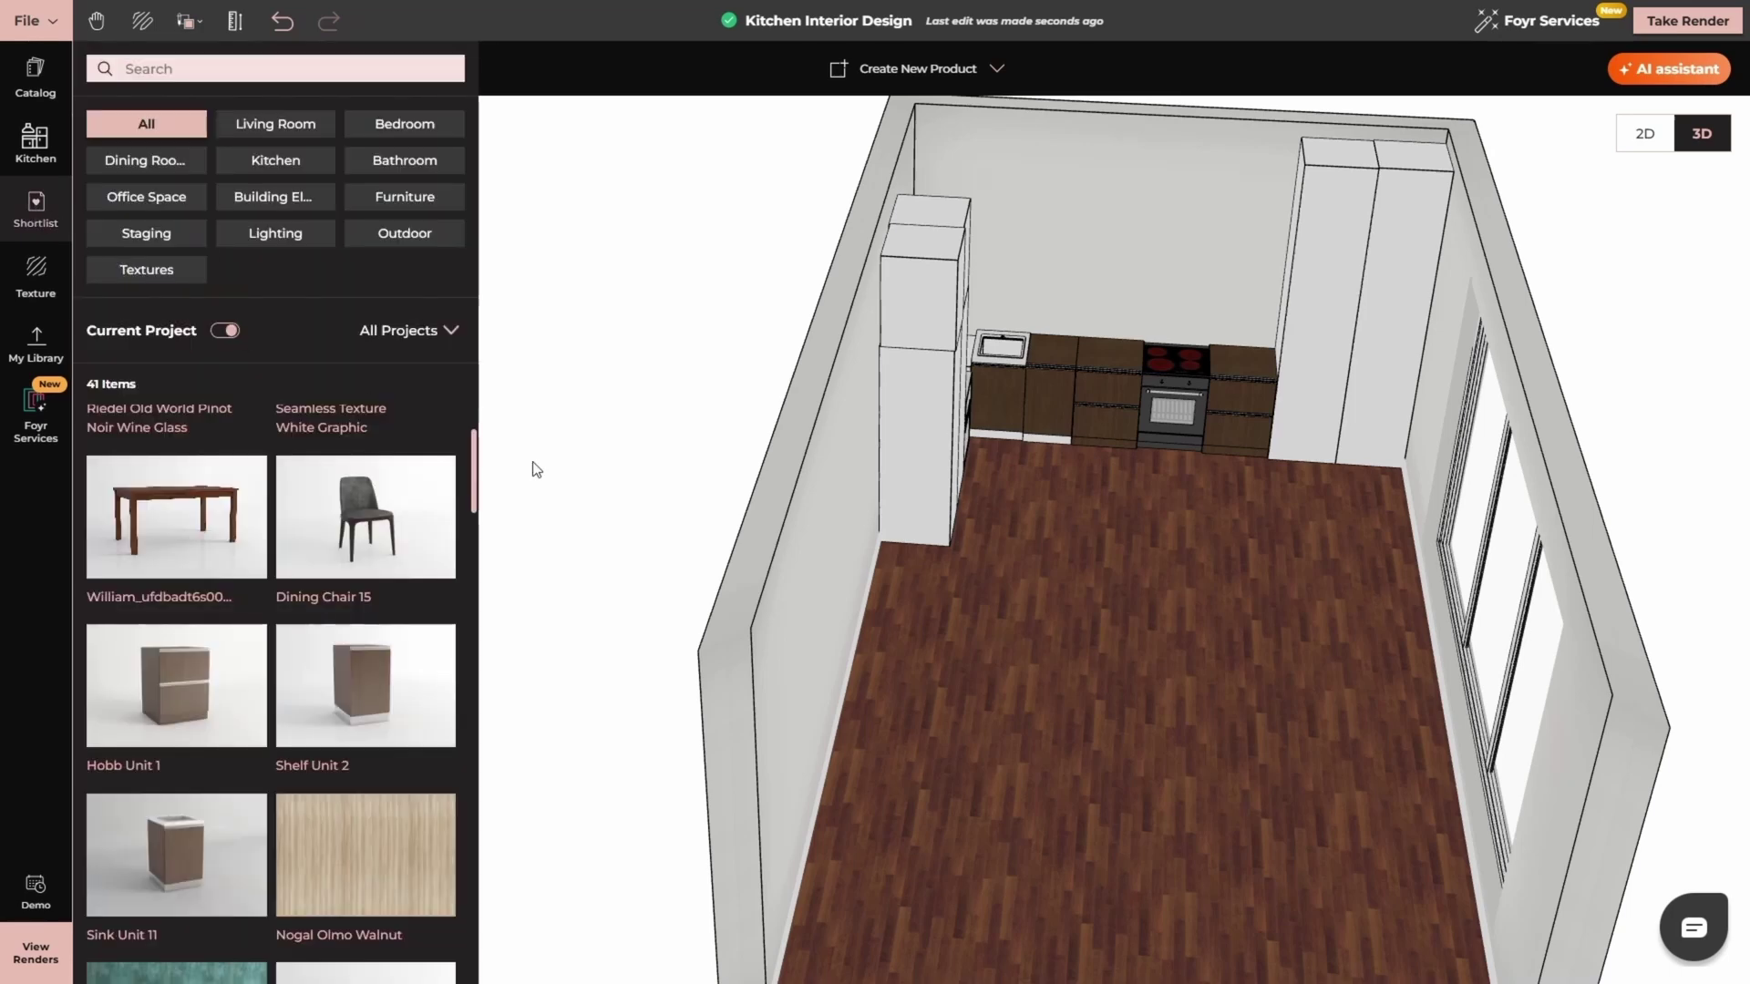
scroll(345, 561, down, 3)
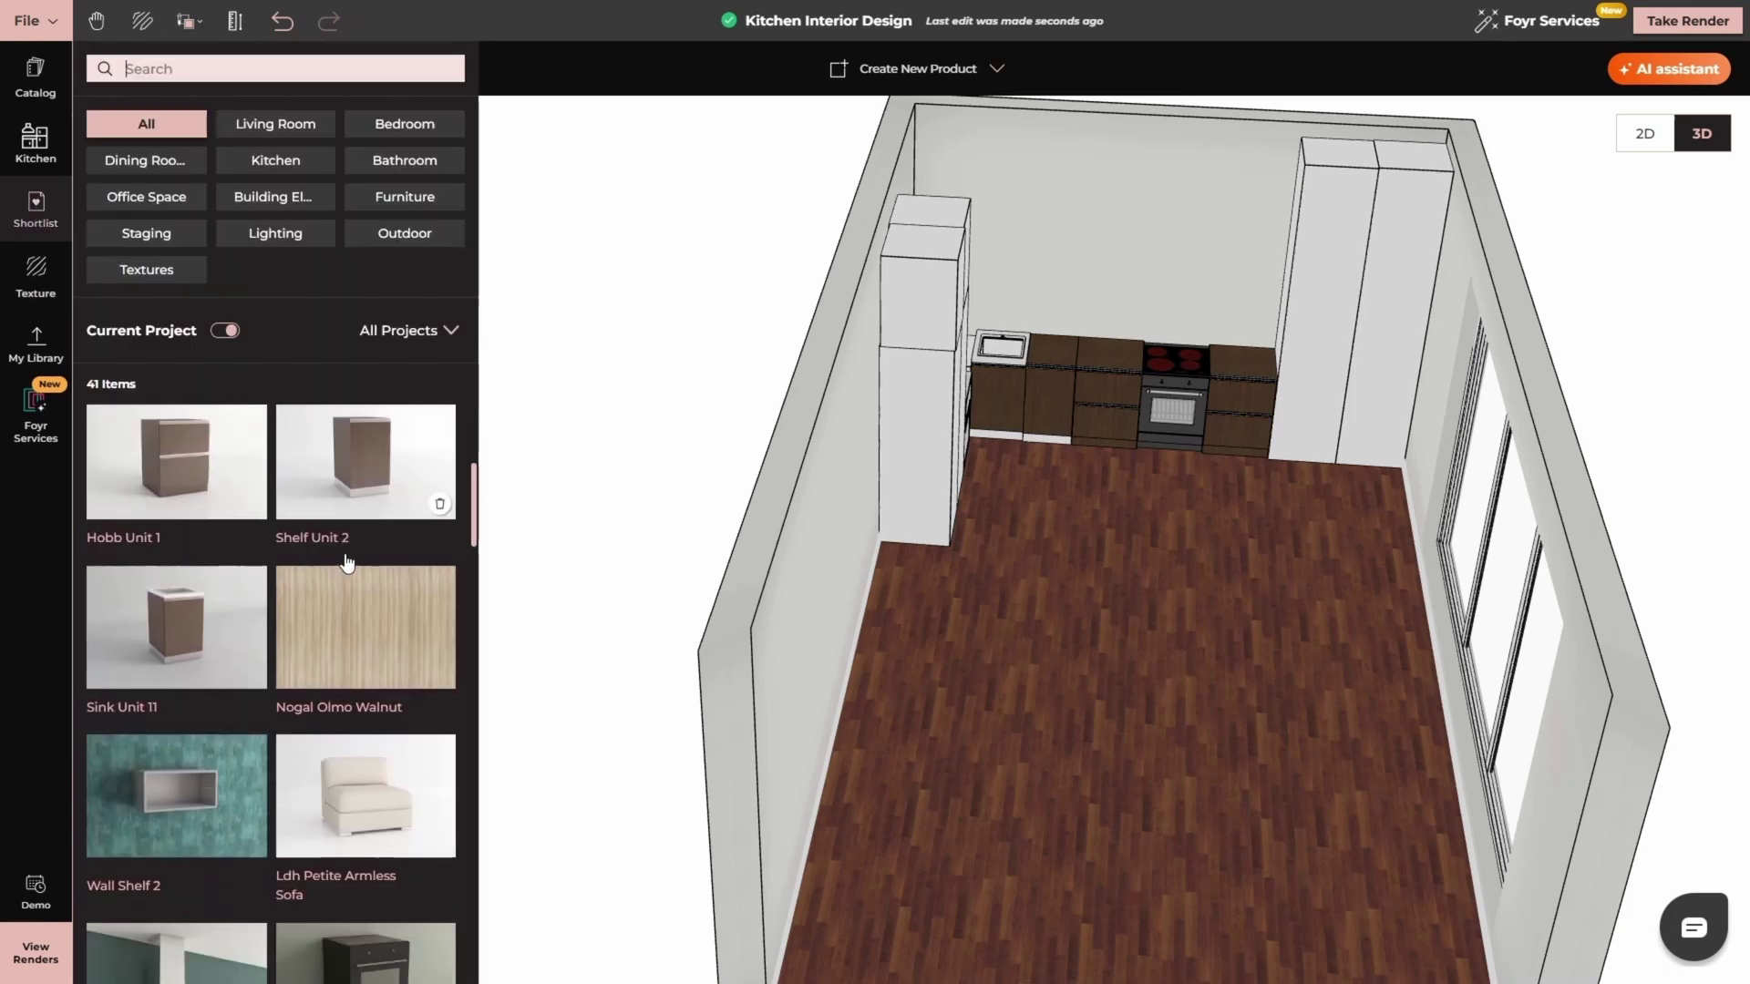
scroll(347, 561, down, 6)
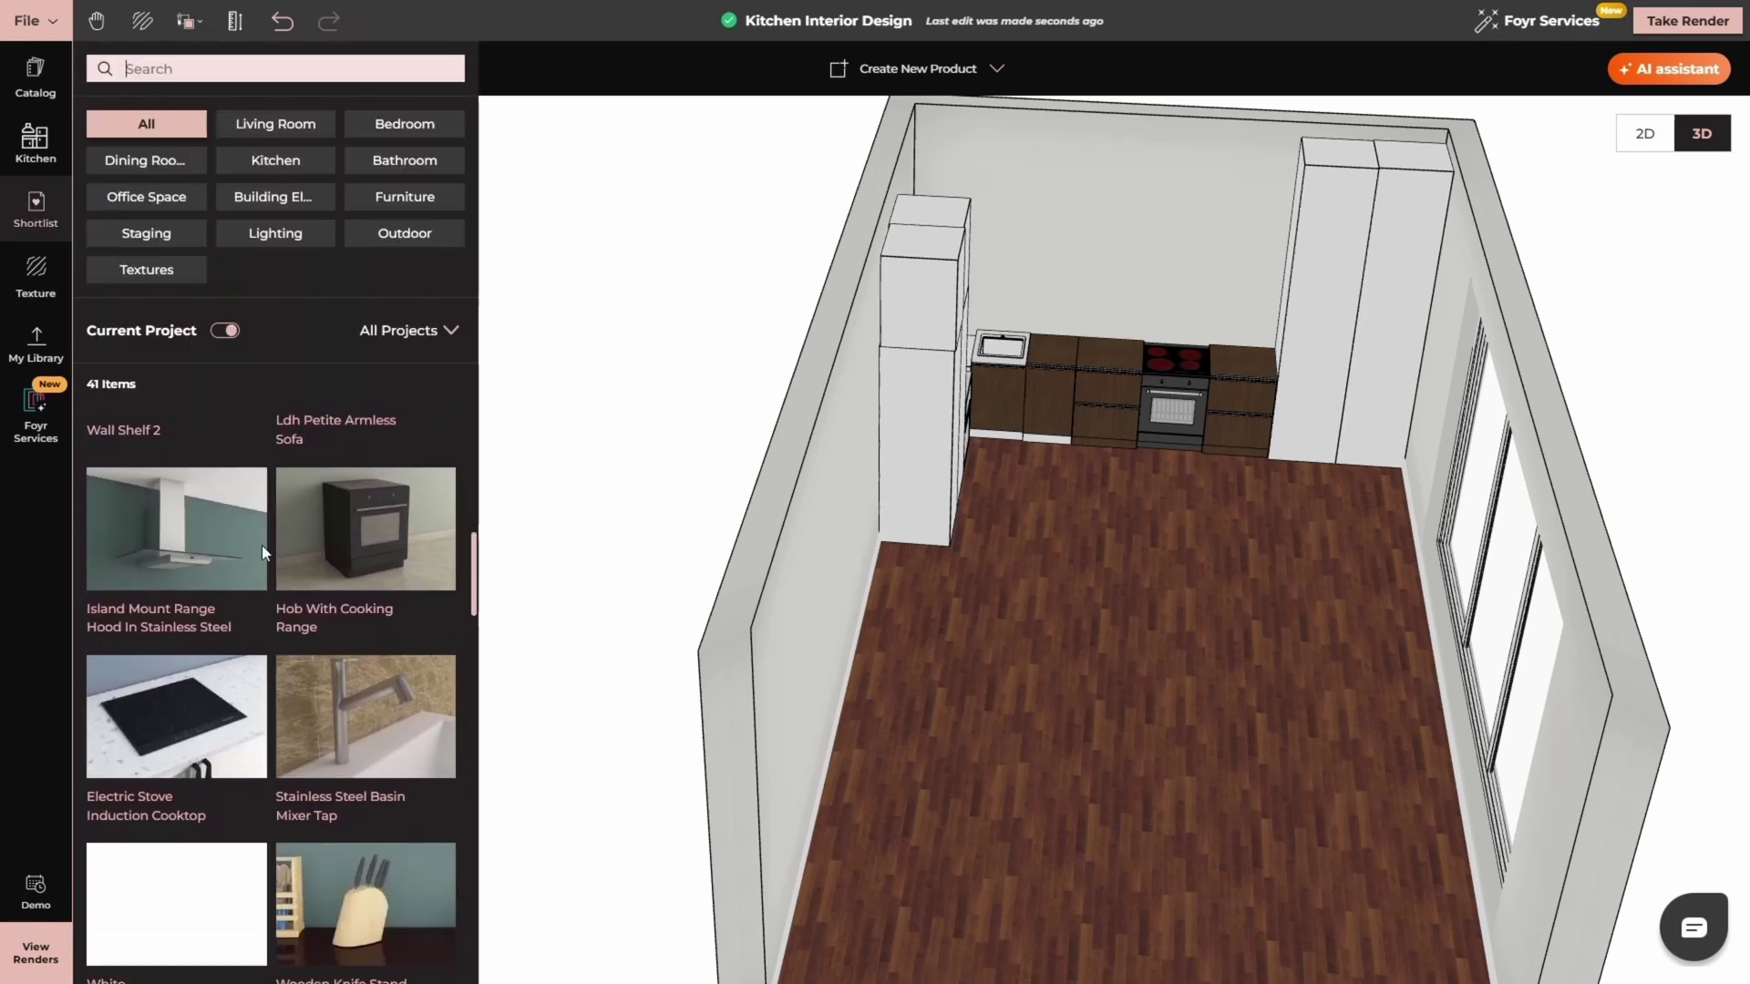
click(192, 547)
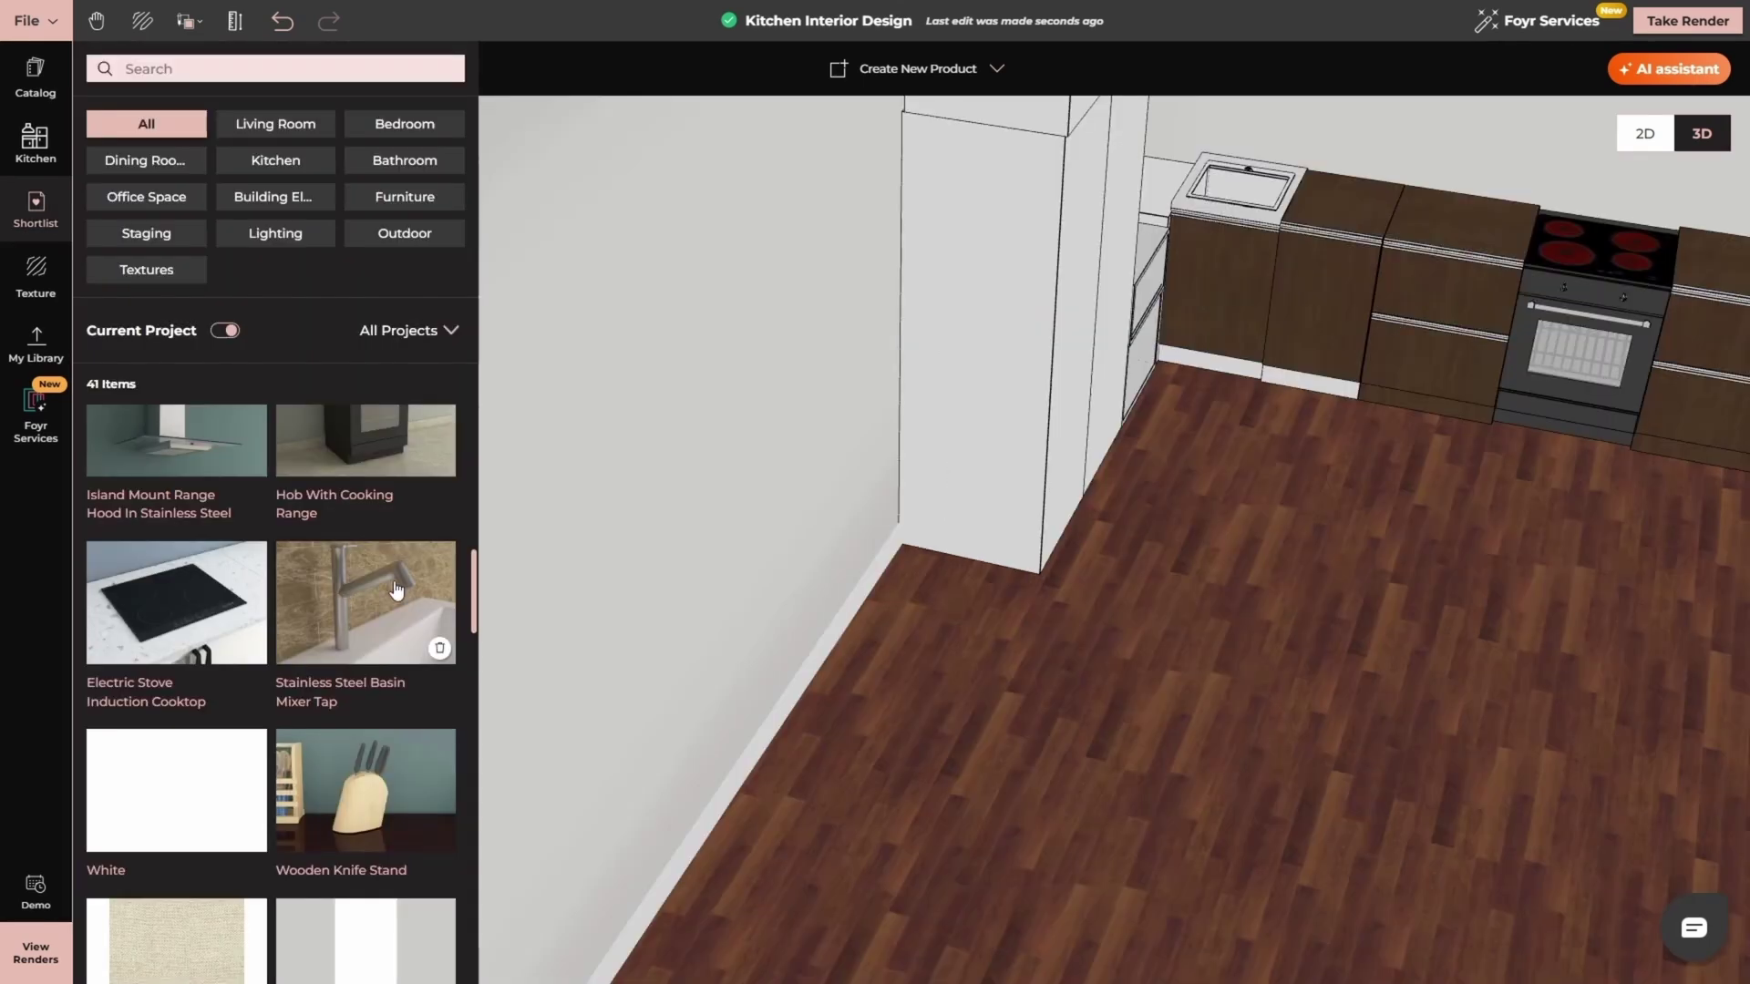
- Drop the Stainless Steel Basin Mixer Tap onto the sink
click(397, 591)
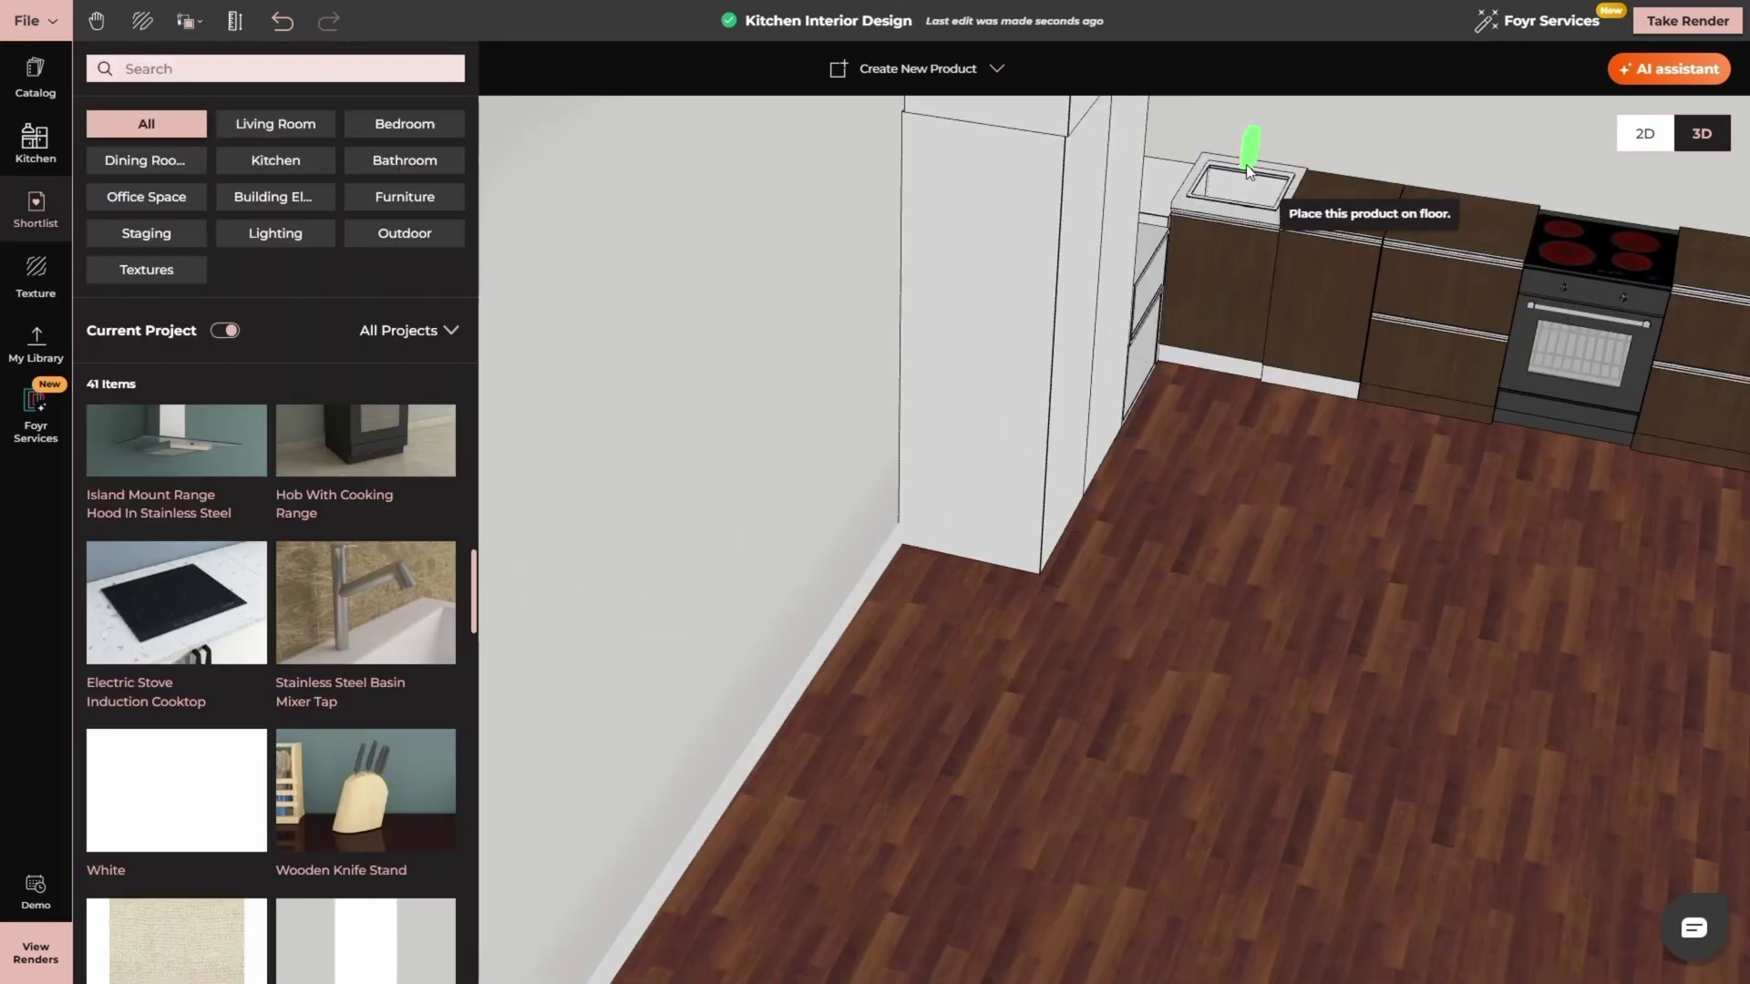
click(1248, 171)
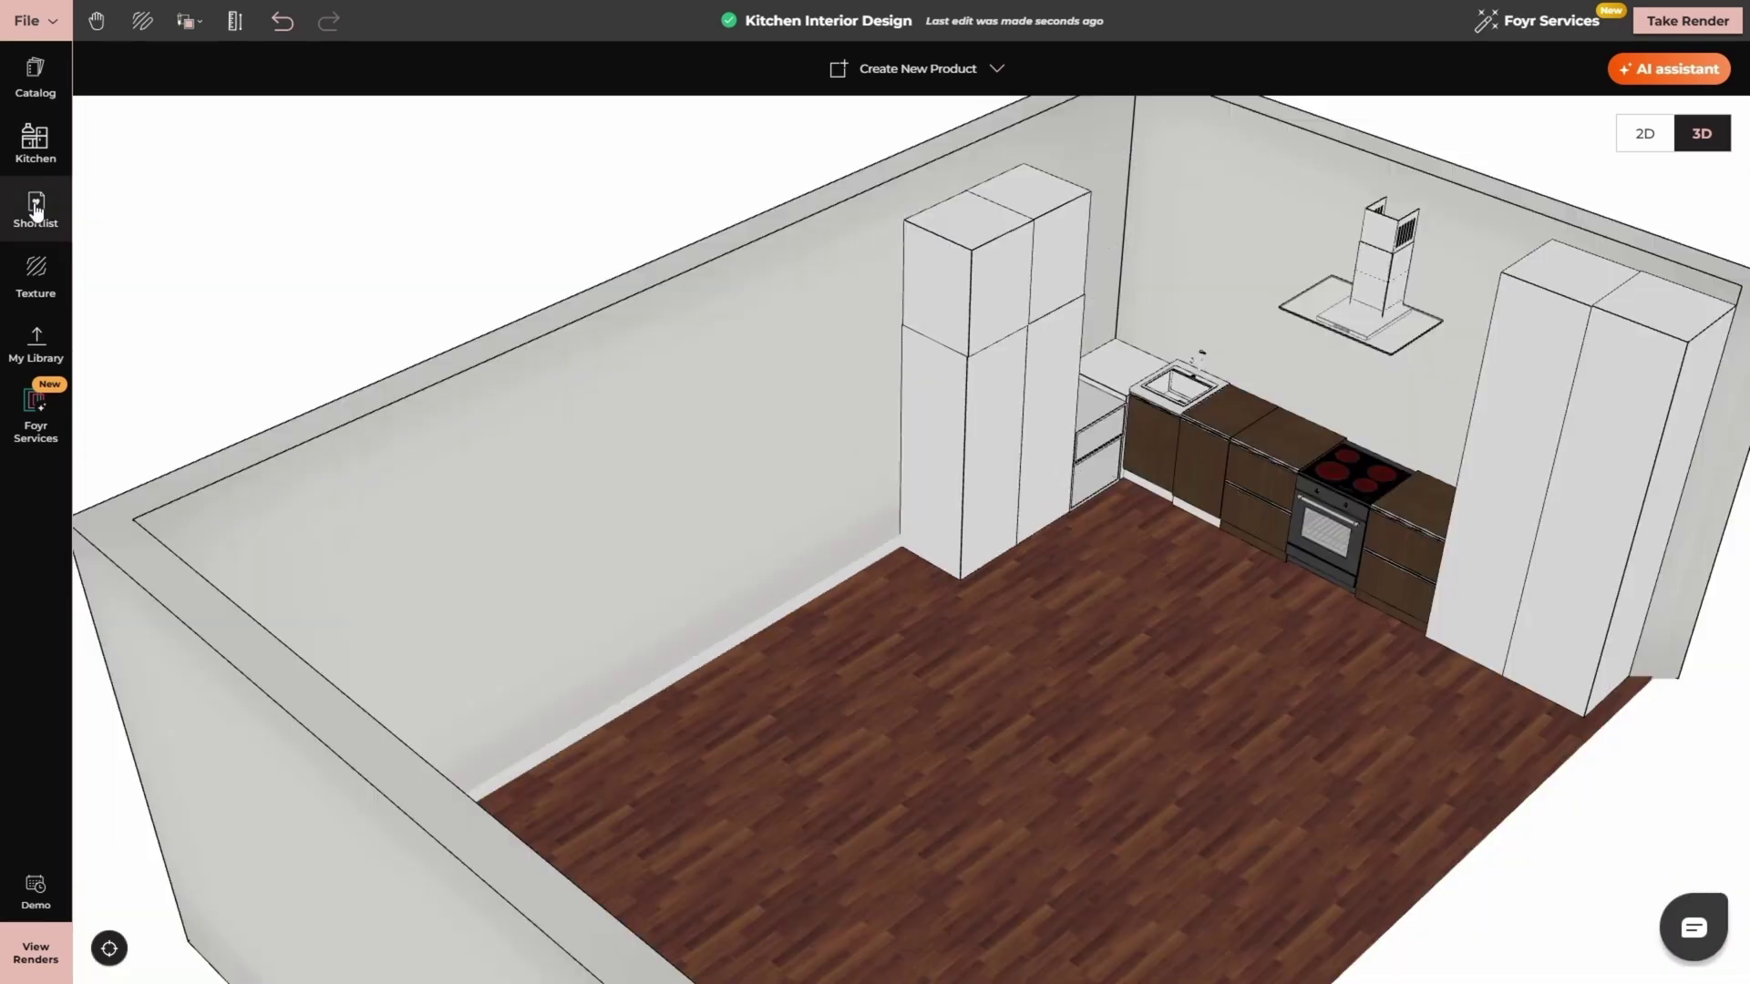
click(61, 217)
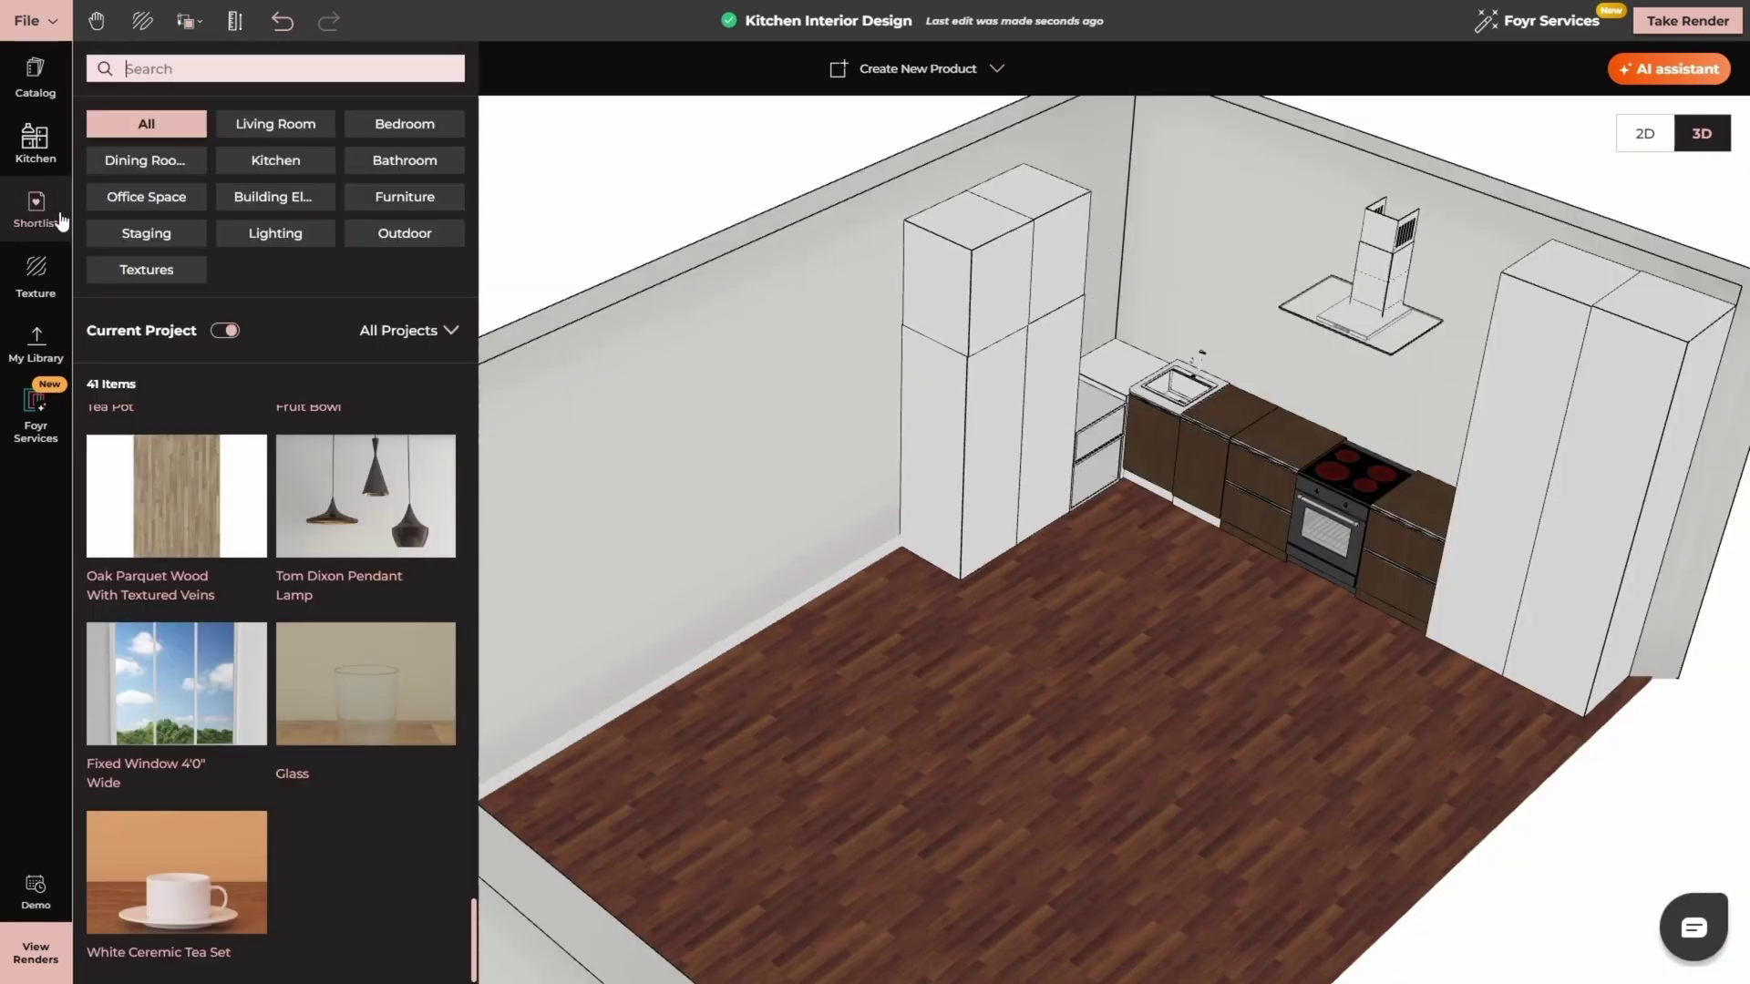
scroll(336, 572, up, 15)
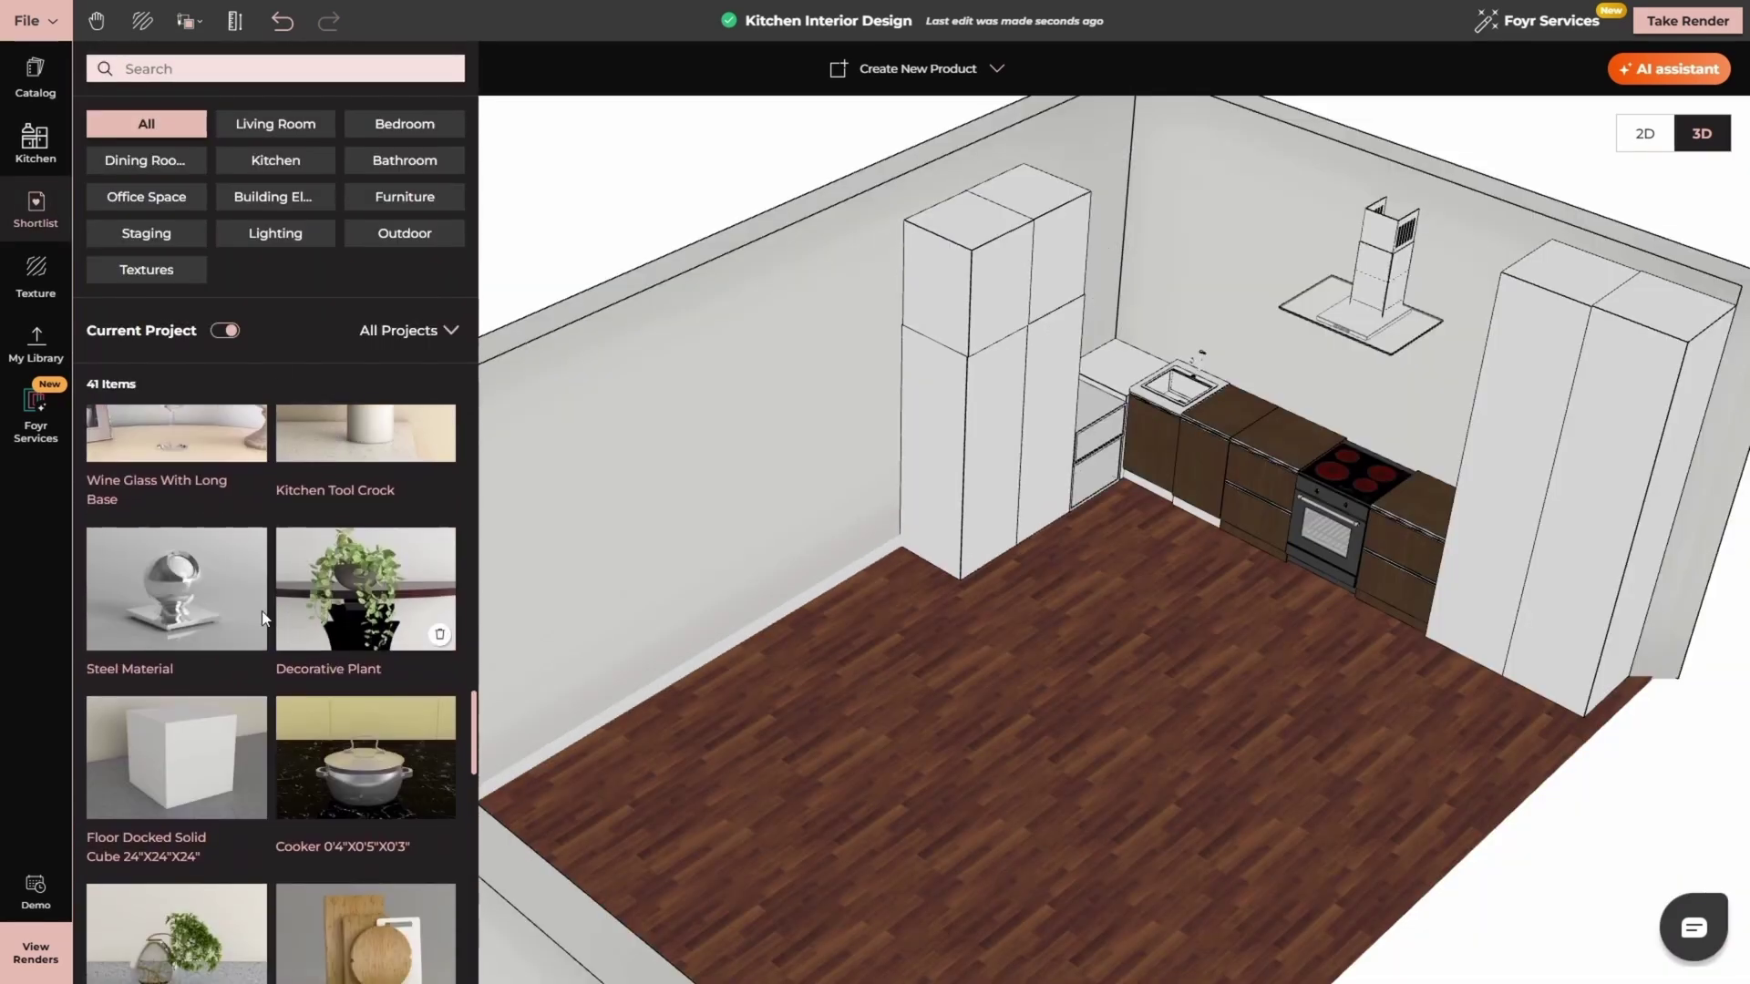
- Place a Floor Docked Solid Cube above the counter and resize it into a thin back-wall panel
click(187, 736)
scroll(1245, 301, up, 2)
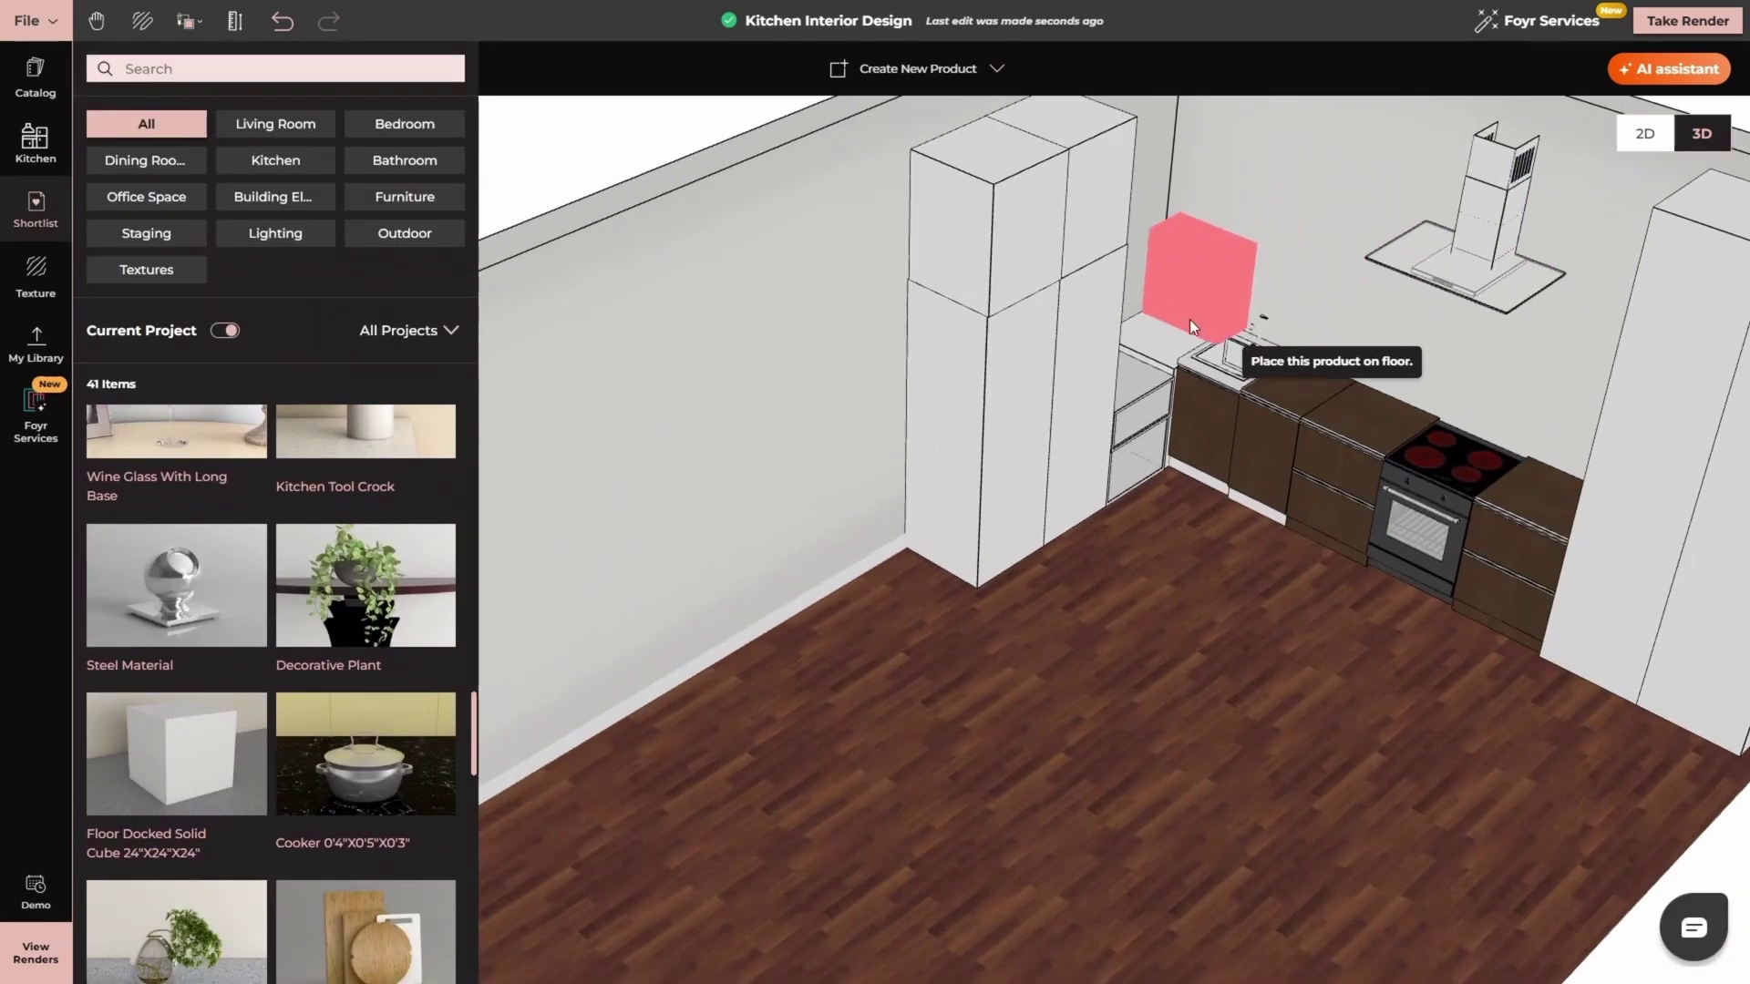
click(1174, 325)
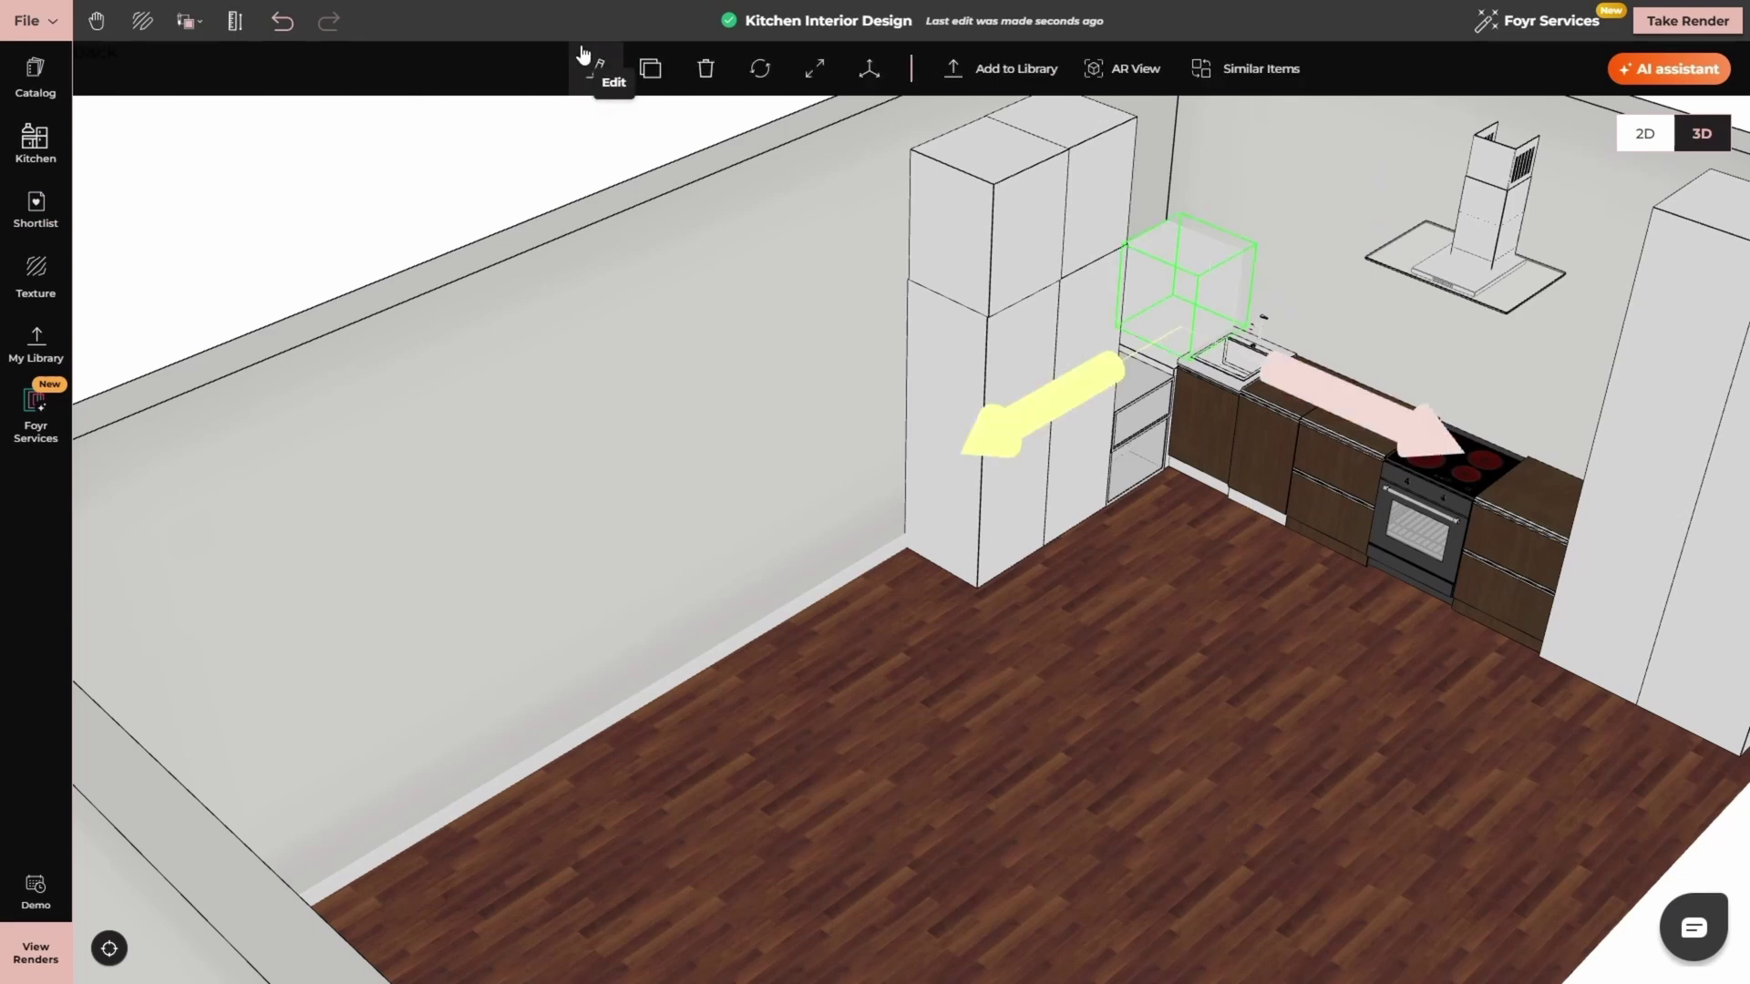
click(814, 62)
scroll(1172, 294, down, 1)
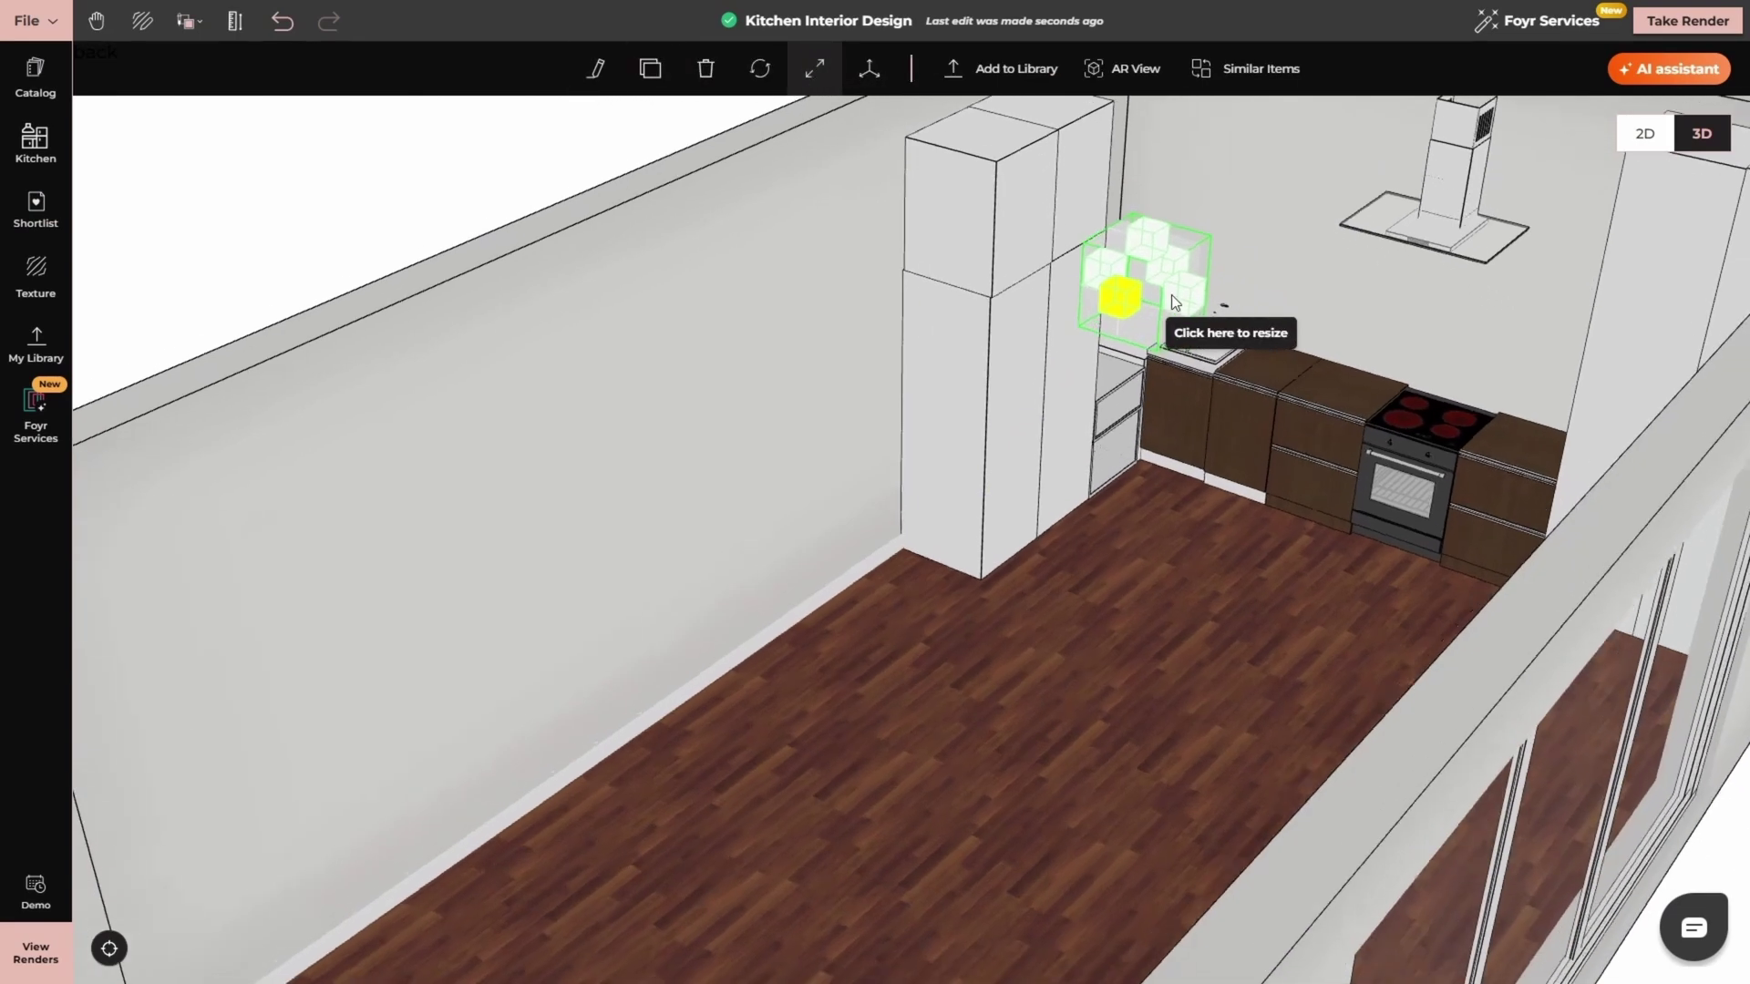
drag(1115, 303, 1152, 266)
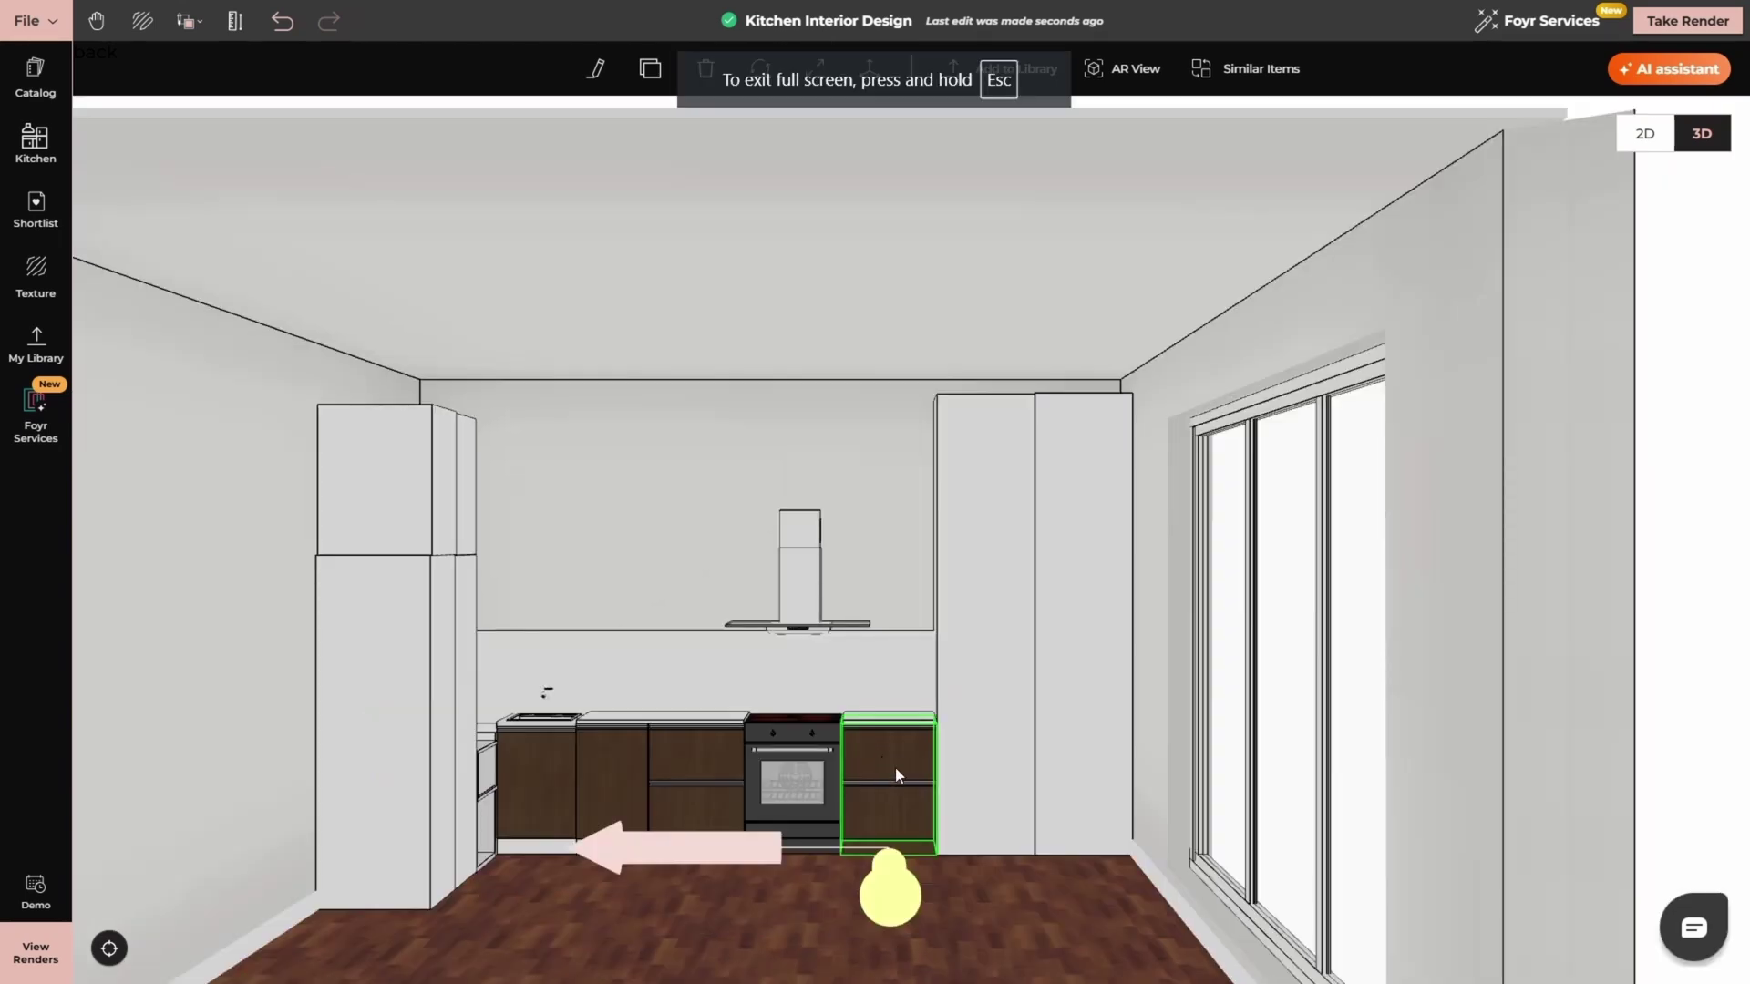
- Open the replace dialog for wood texture PS_KBC_NRV_HU_2P_600_D1 on the cabinet right of the oven
click(1028, 895)
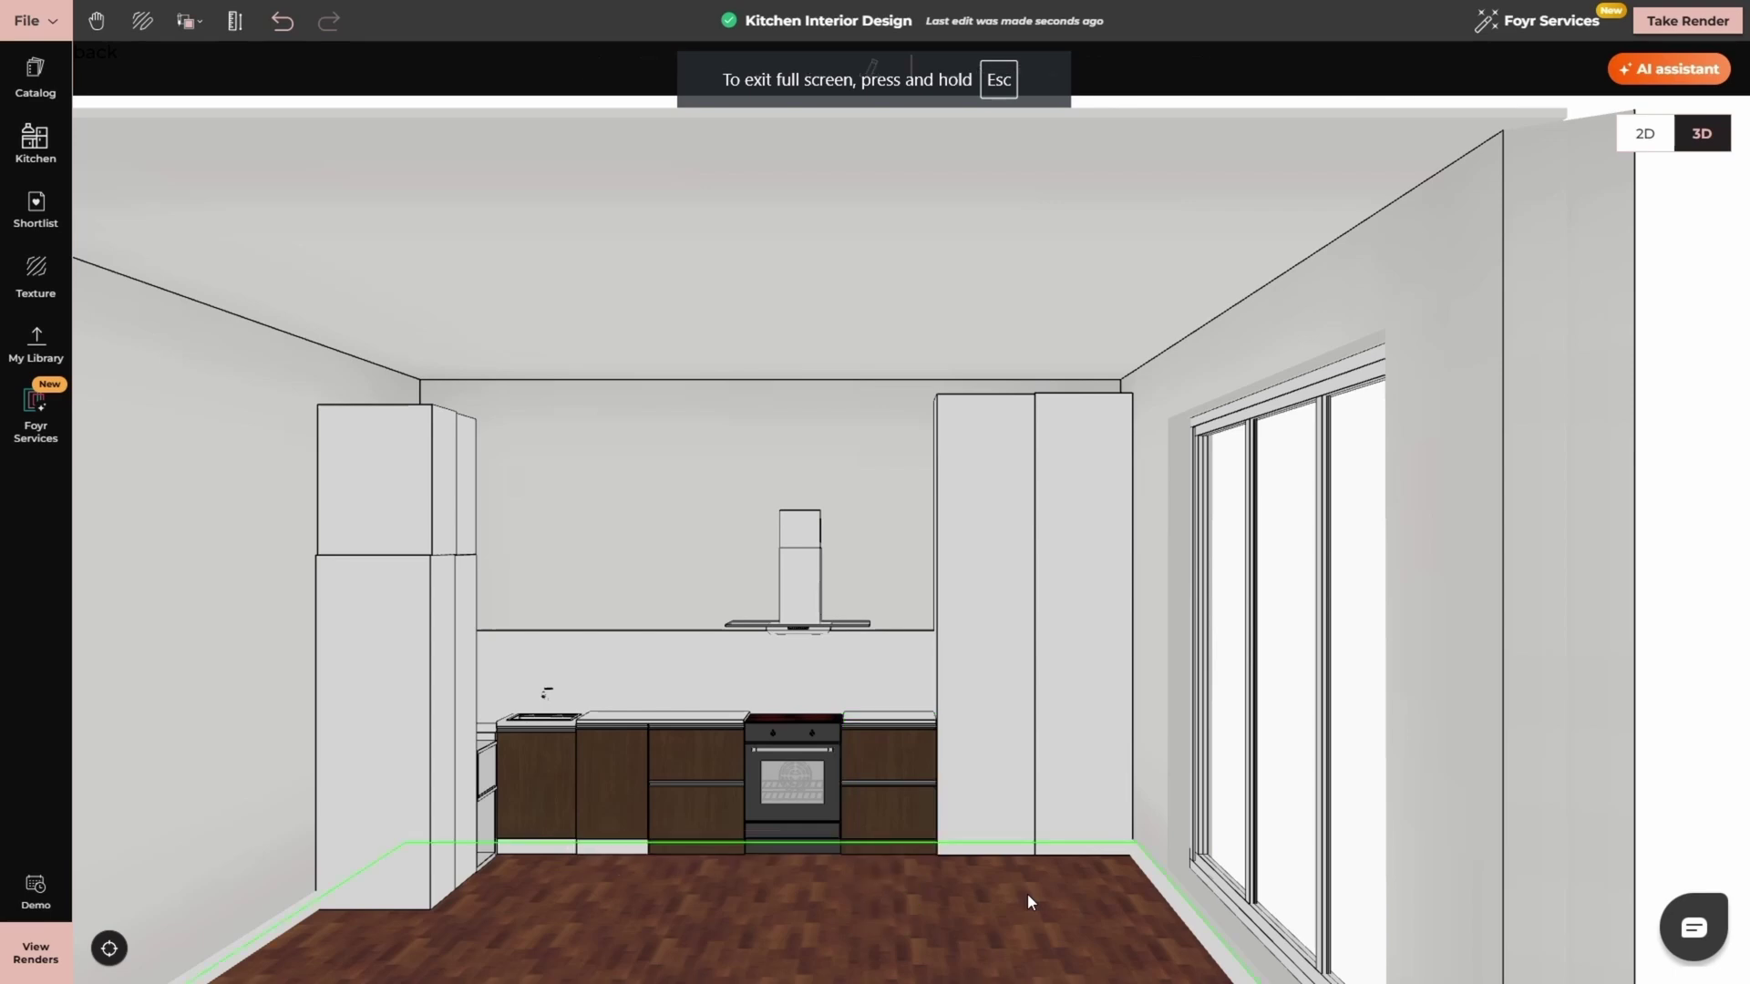
click(877, 789)
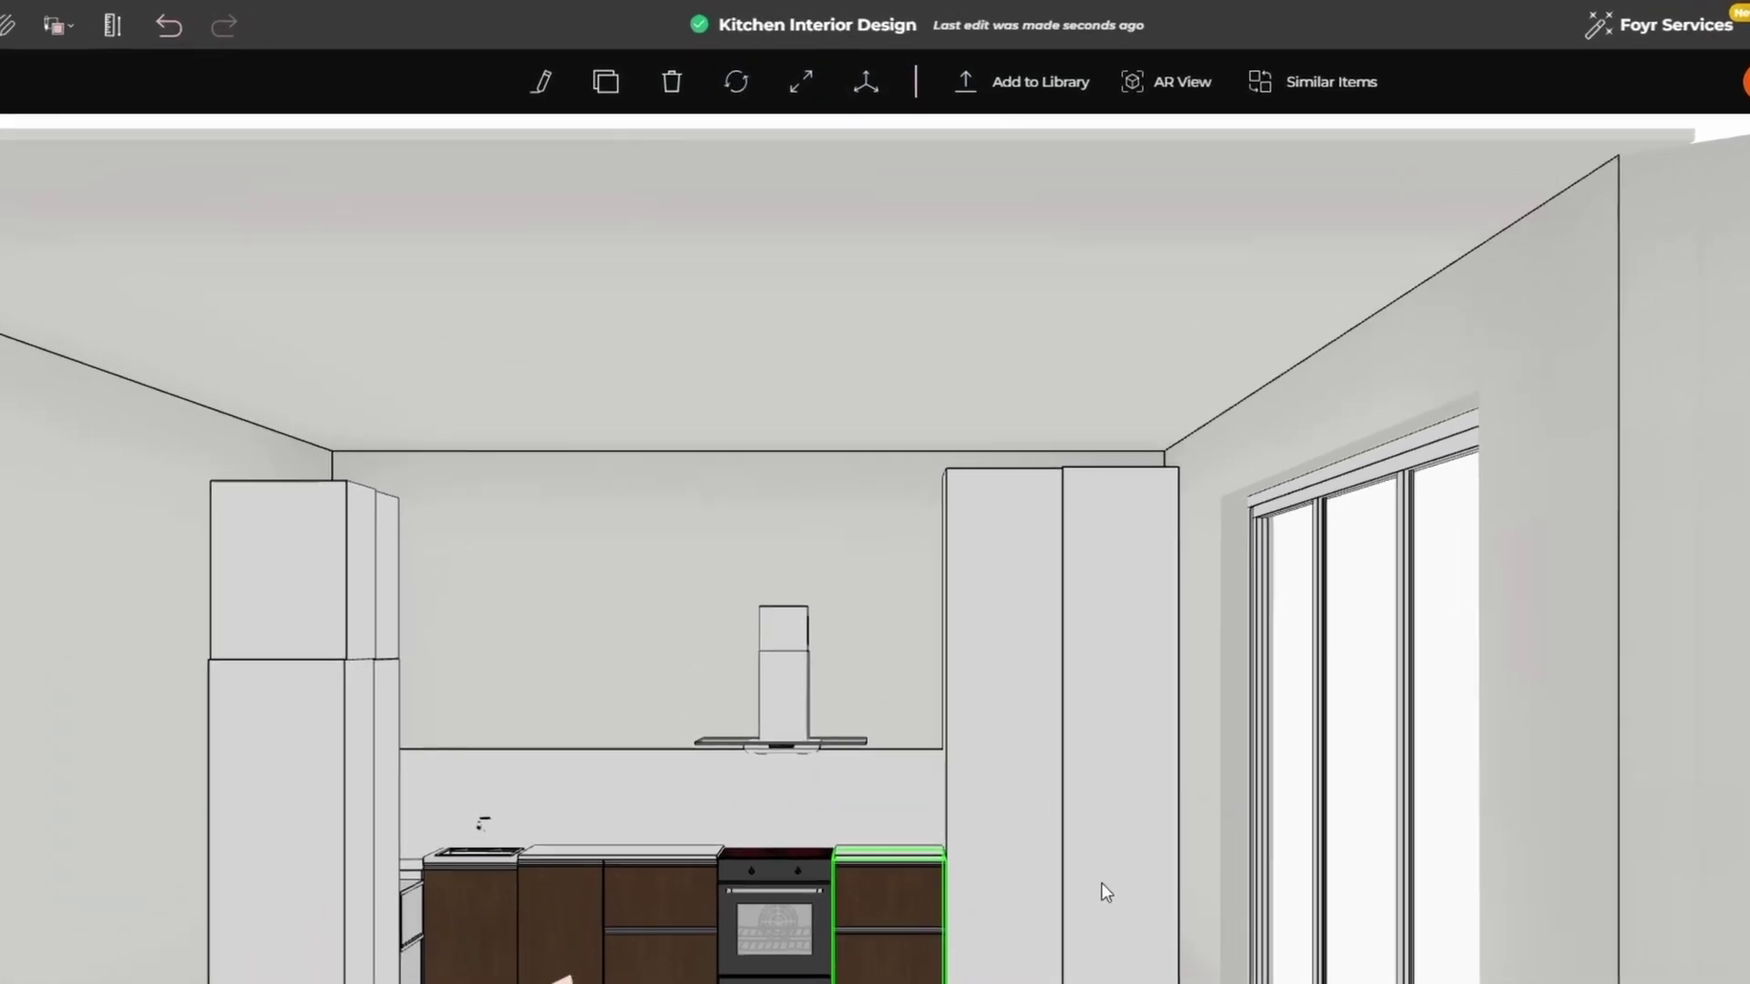
click(542, 87)
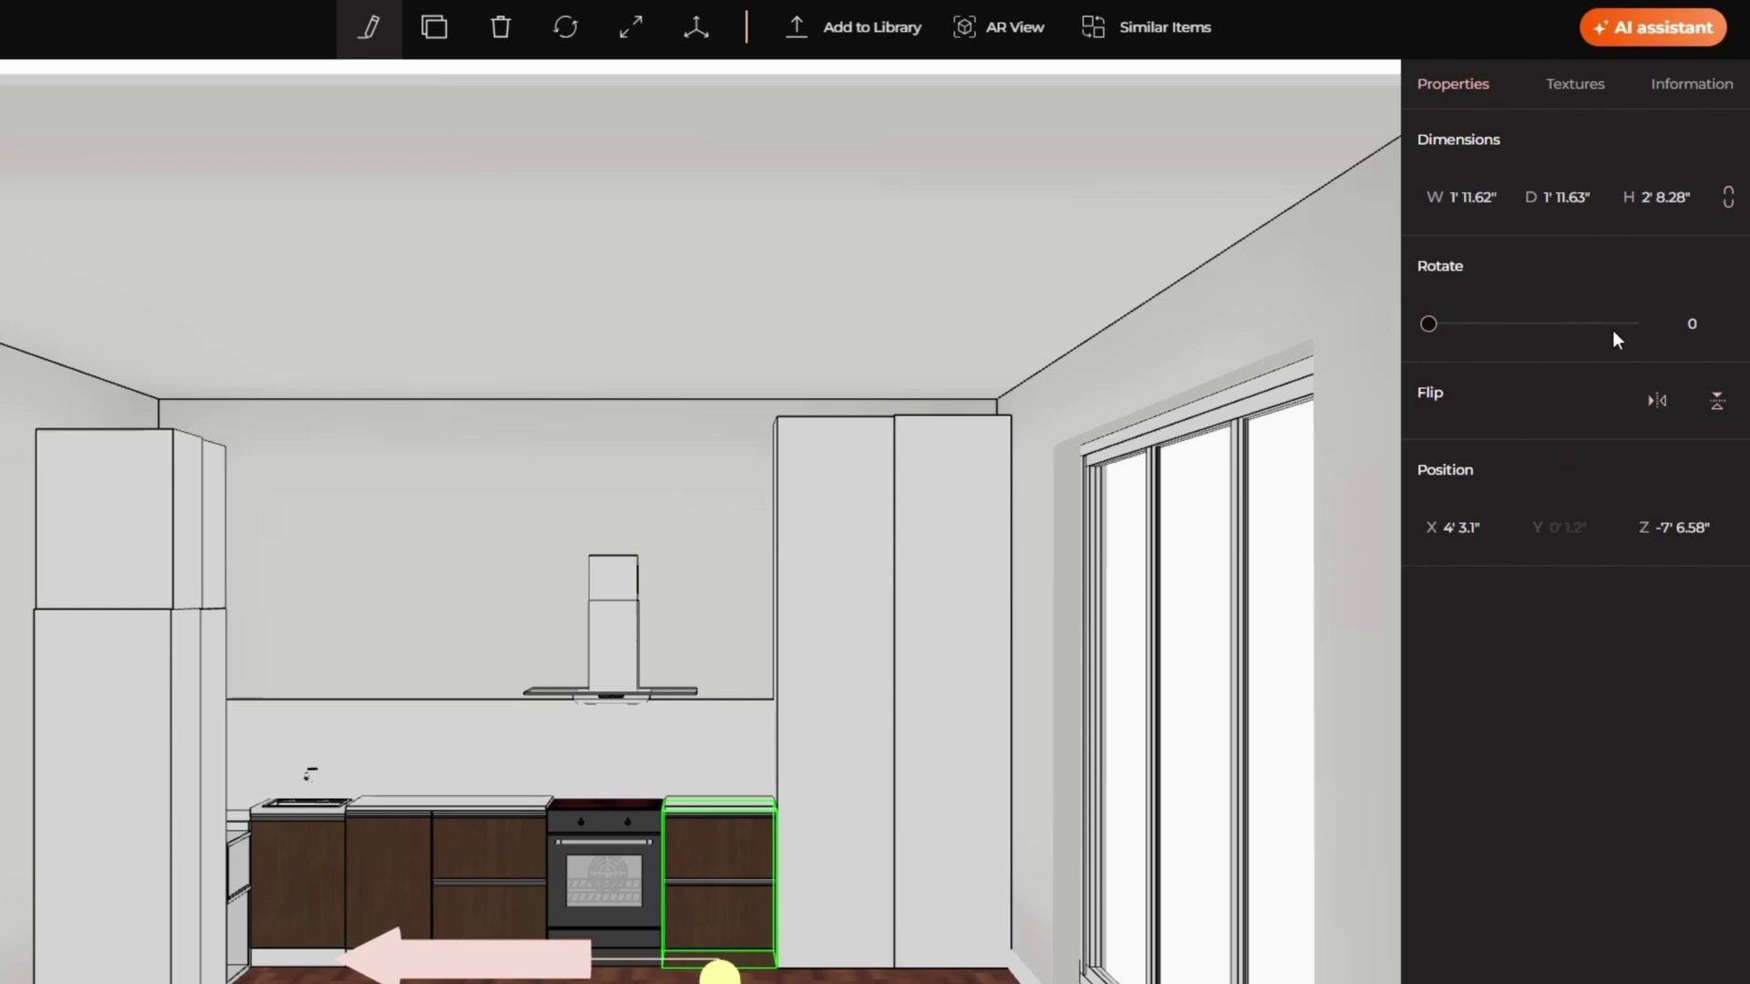
click(1569, 83)
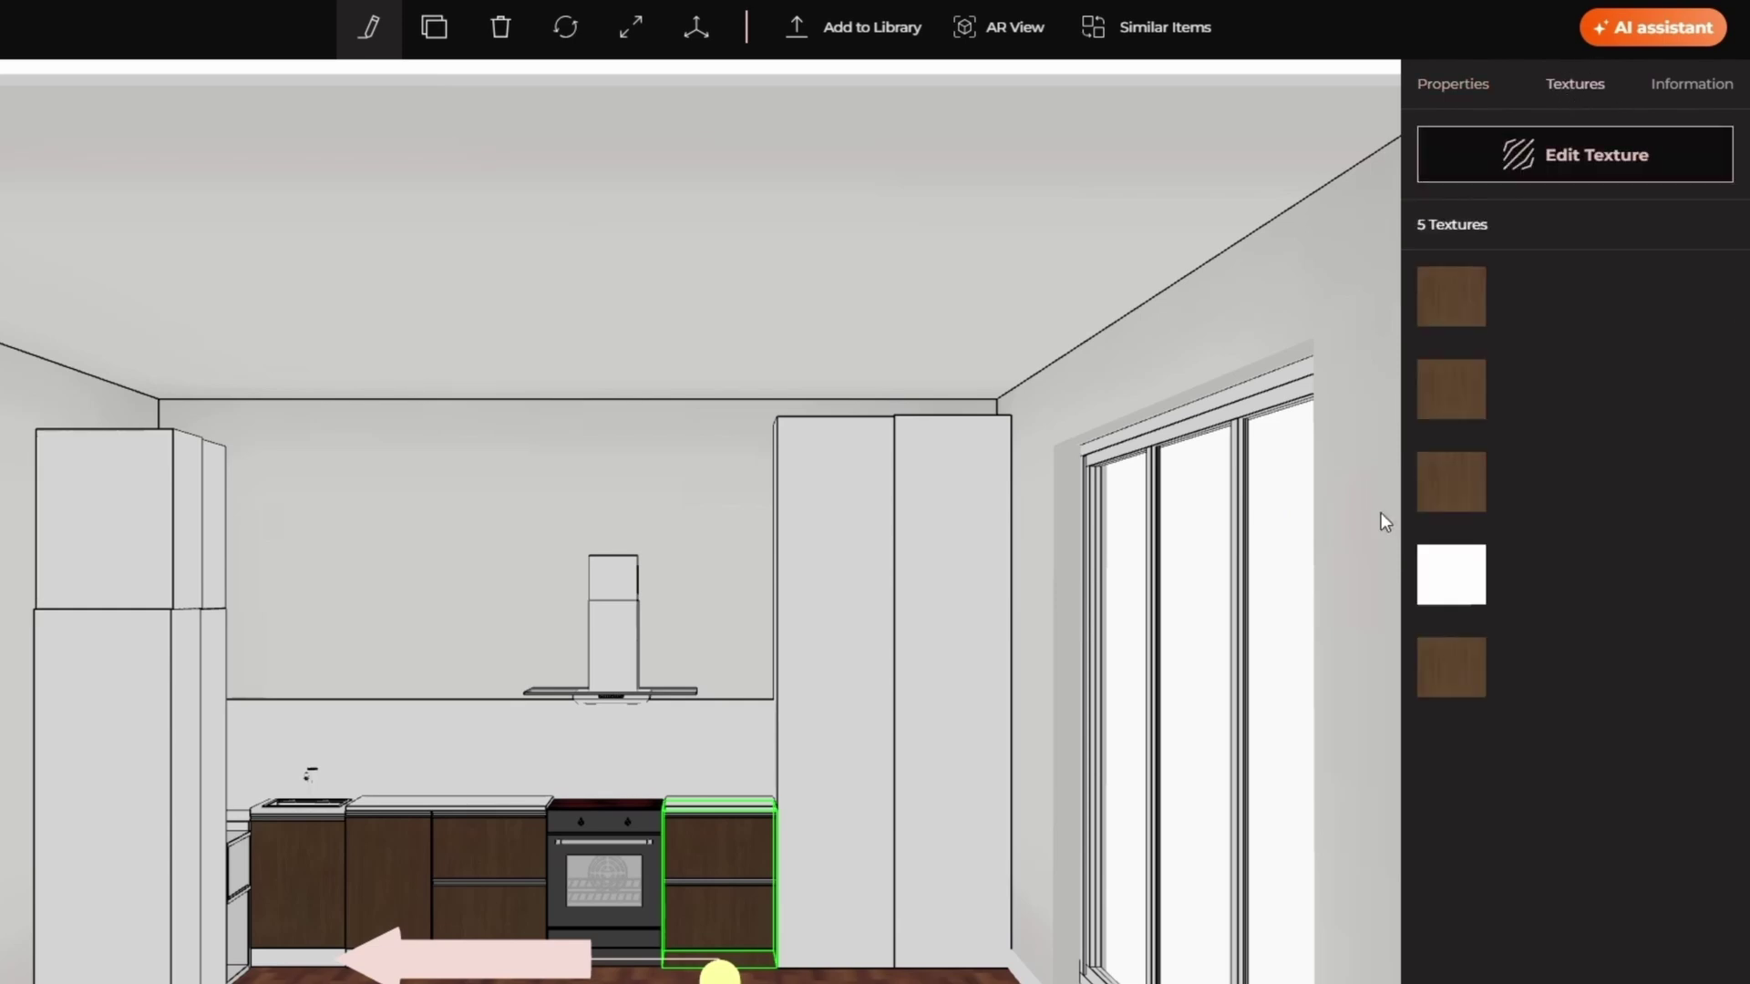
click(1444, 297)
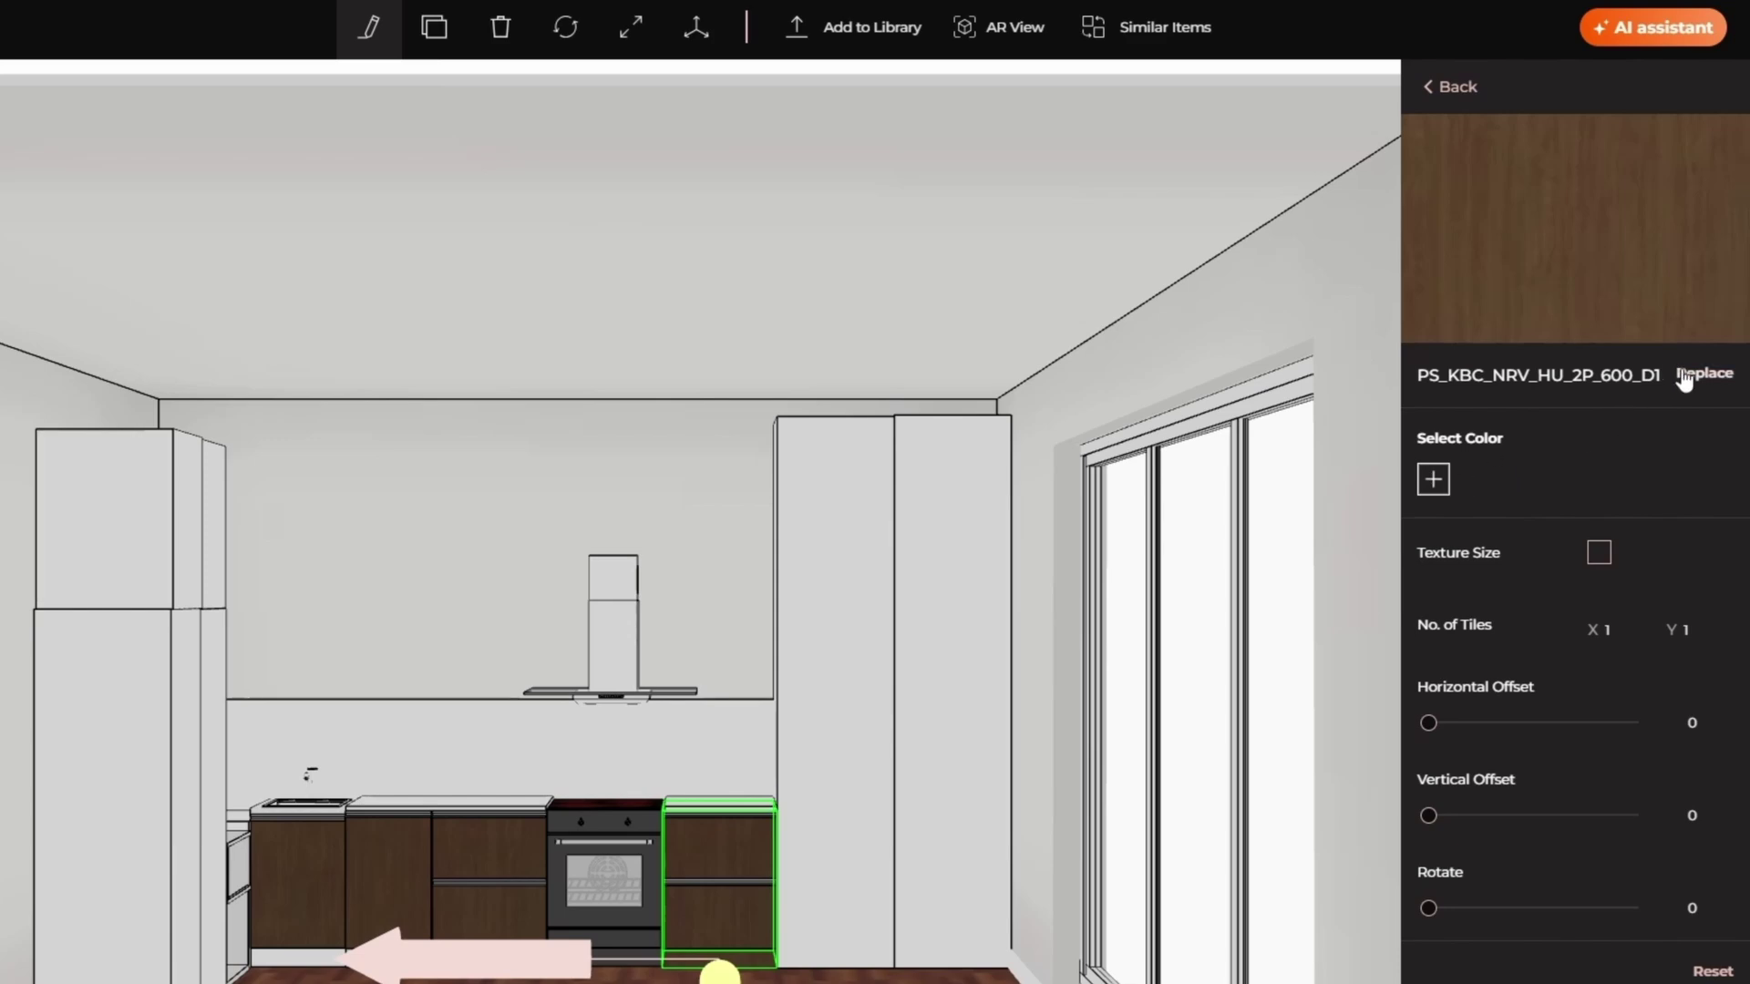
click(1695, 374)
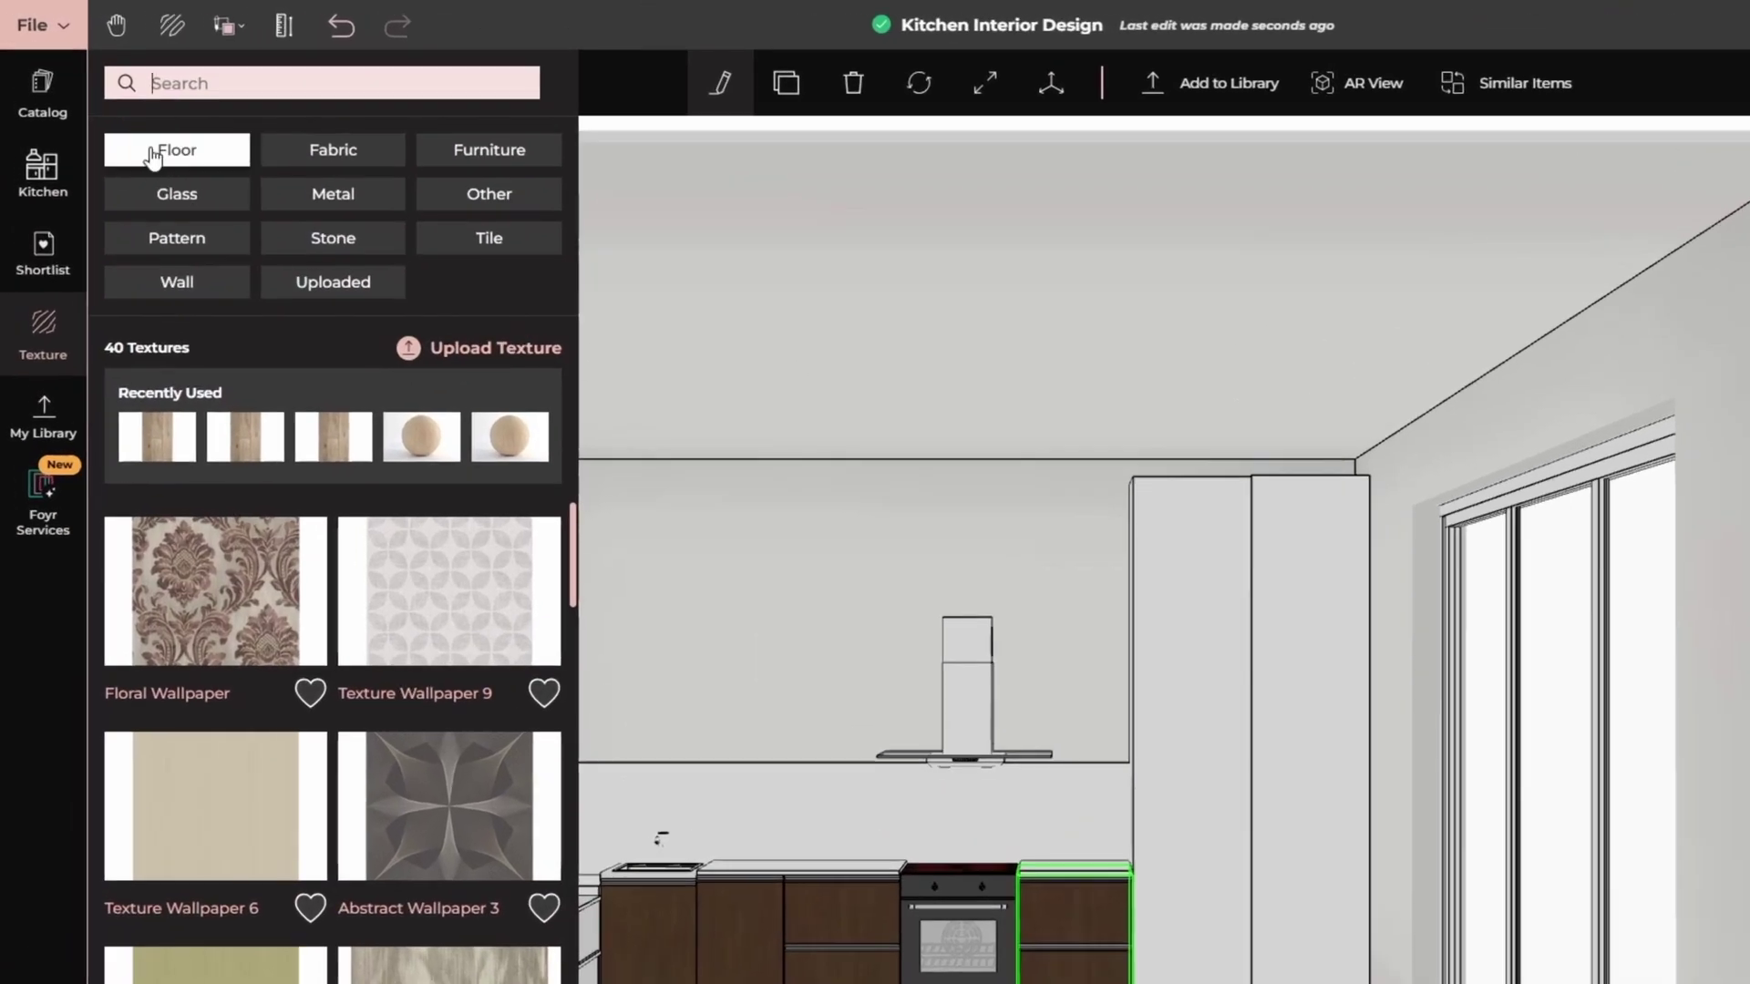
- Apply Lmk Gpc 1091 High Gloss White from the Furniture glossy colour textures
click(511, 162)
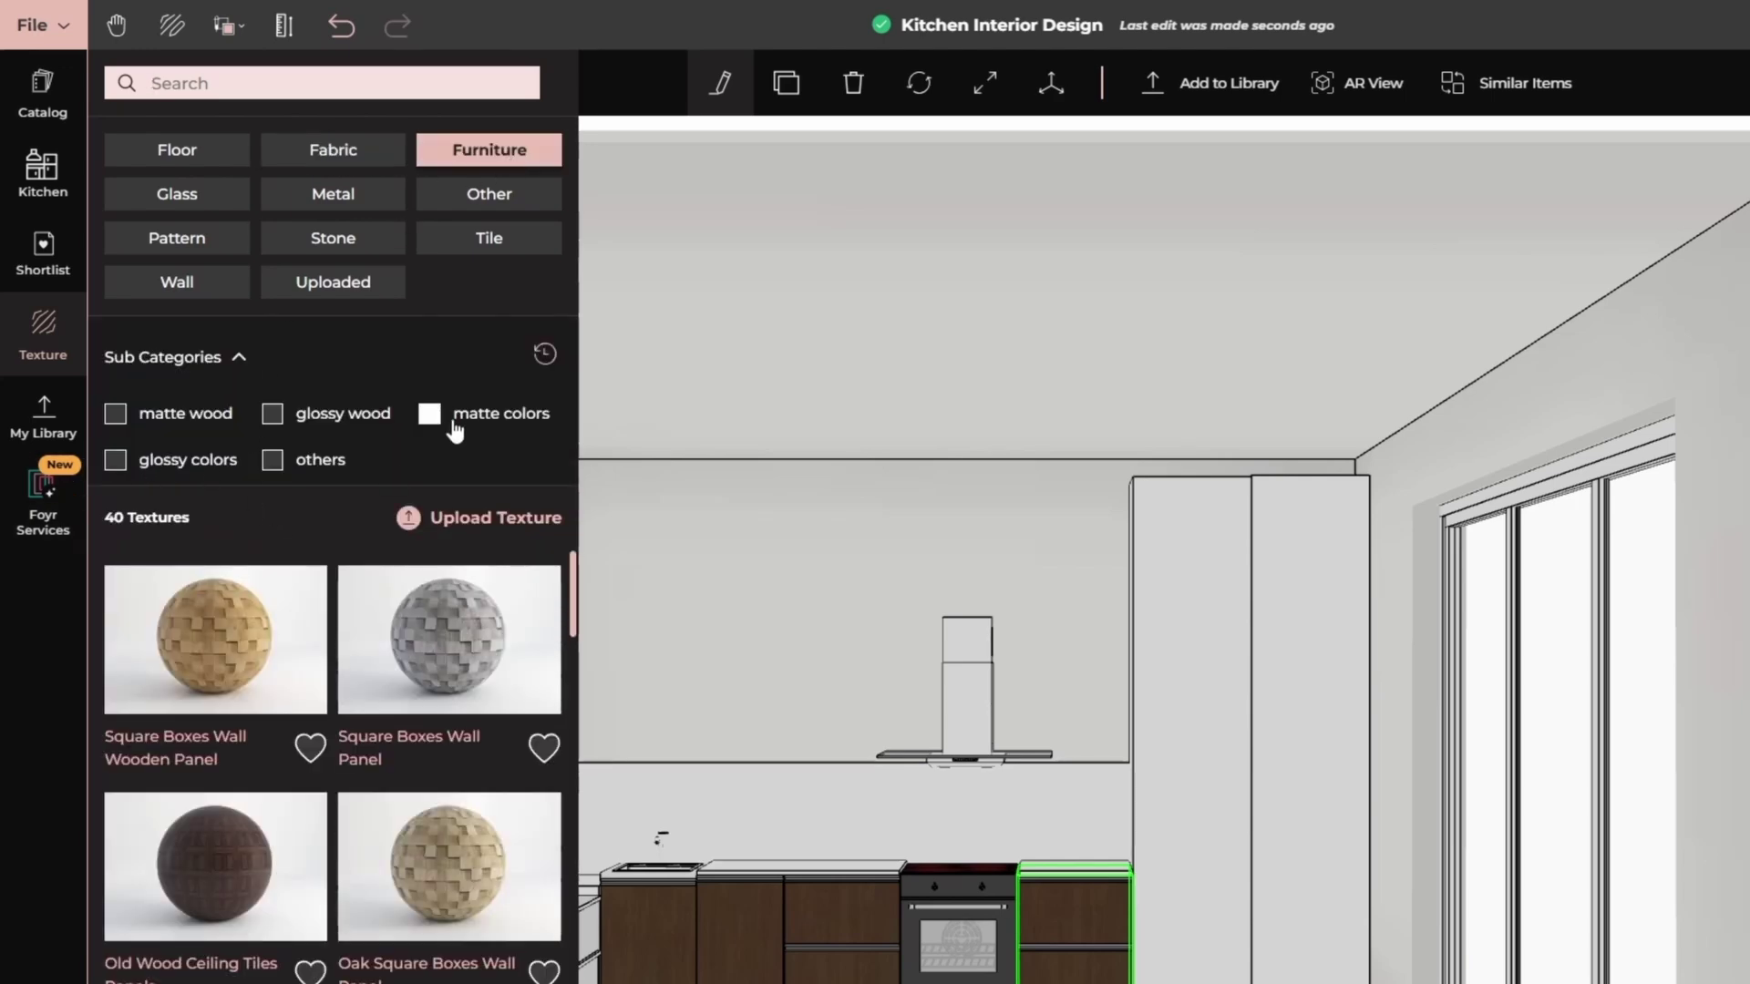
click(115, 460)
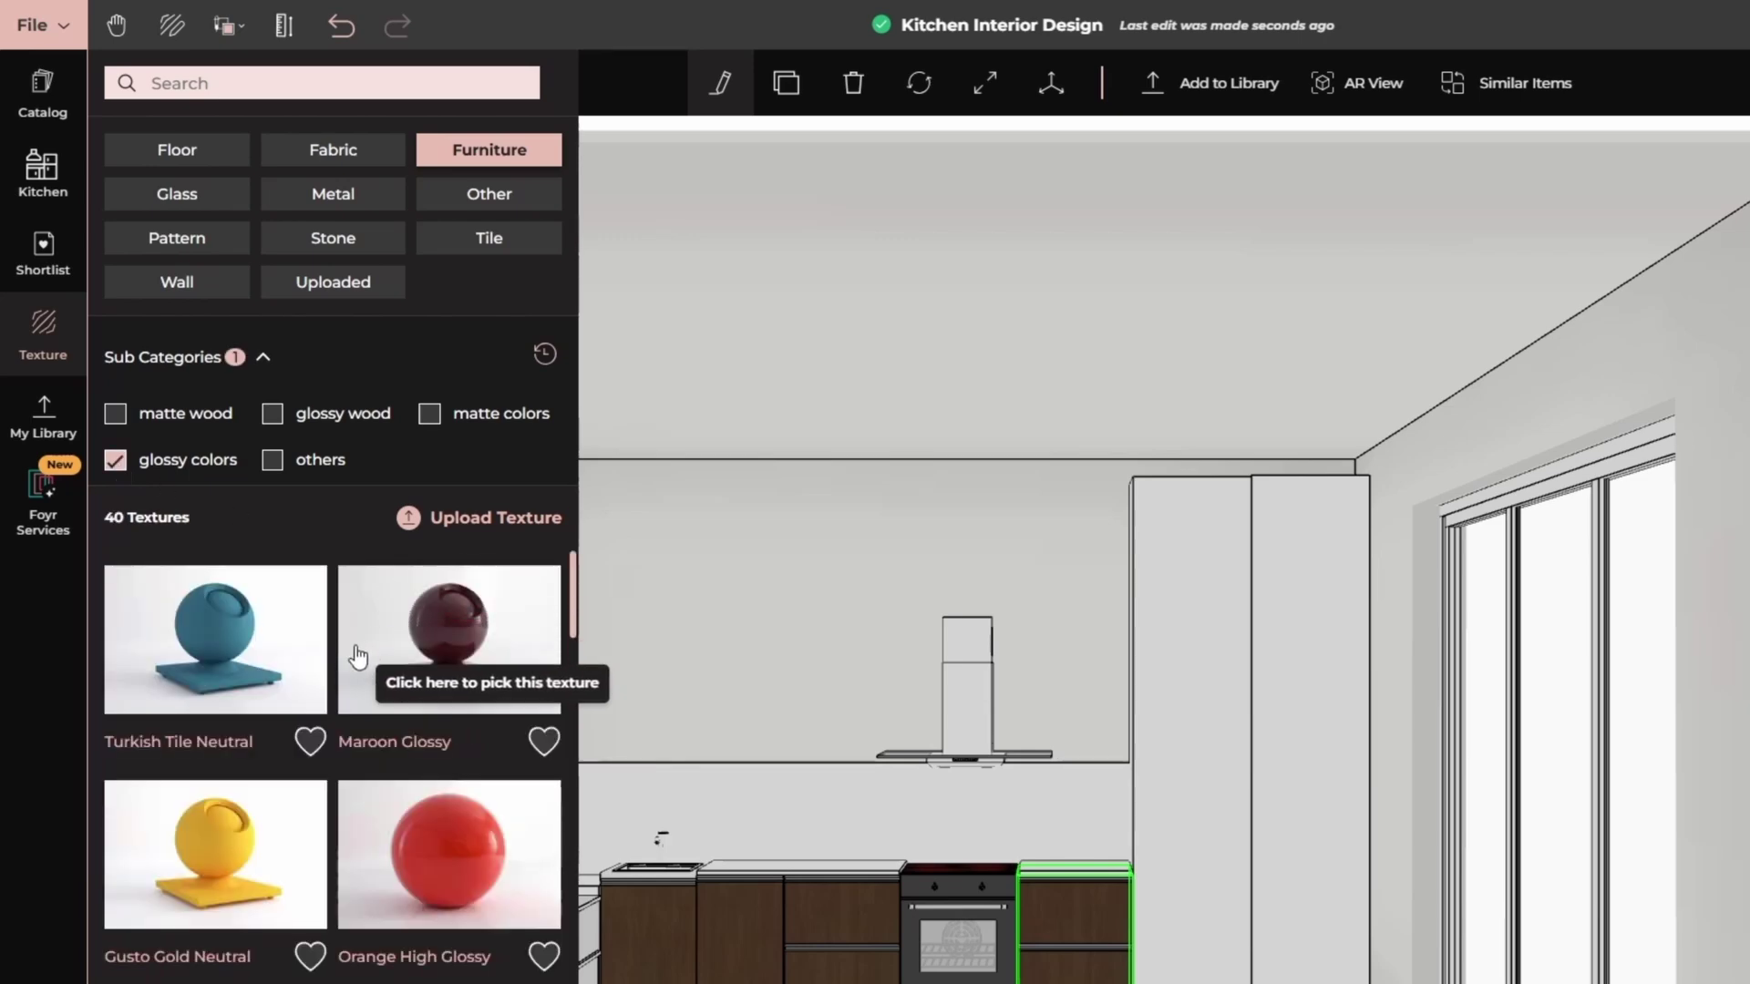
scroll(346, 674, down, 10)
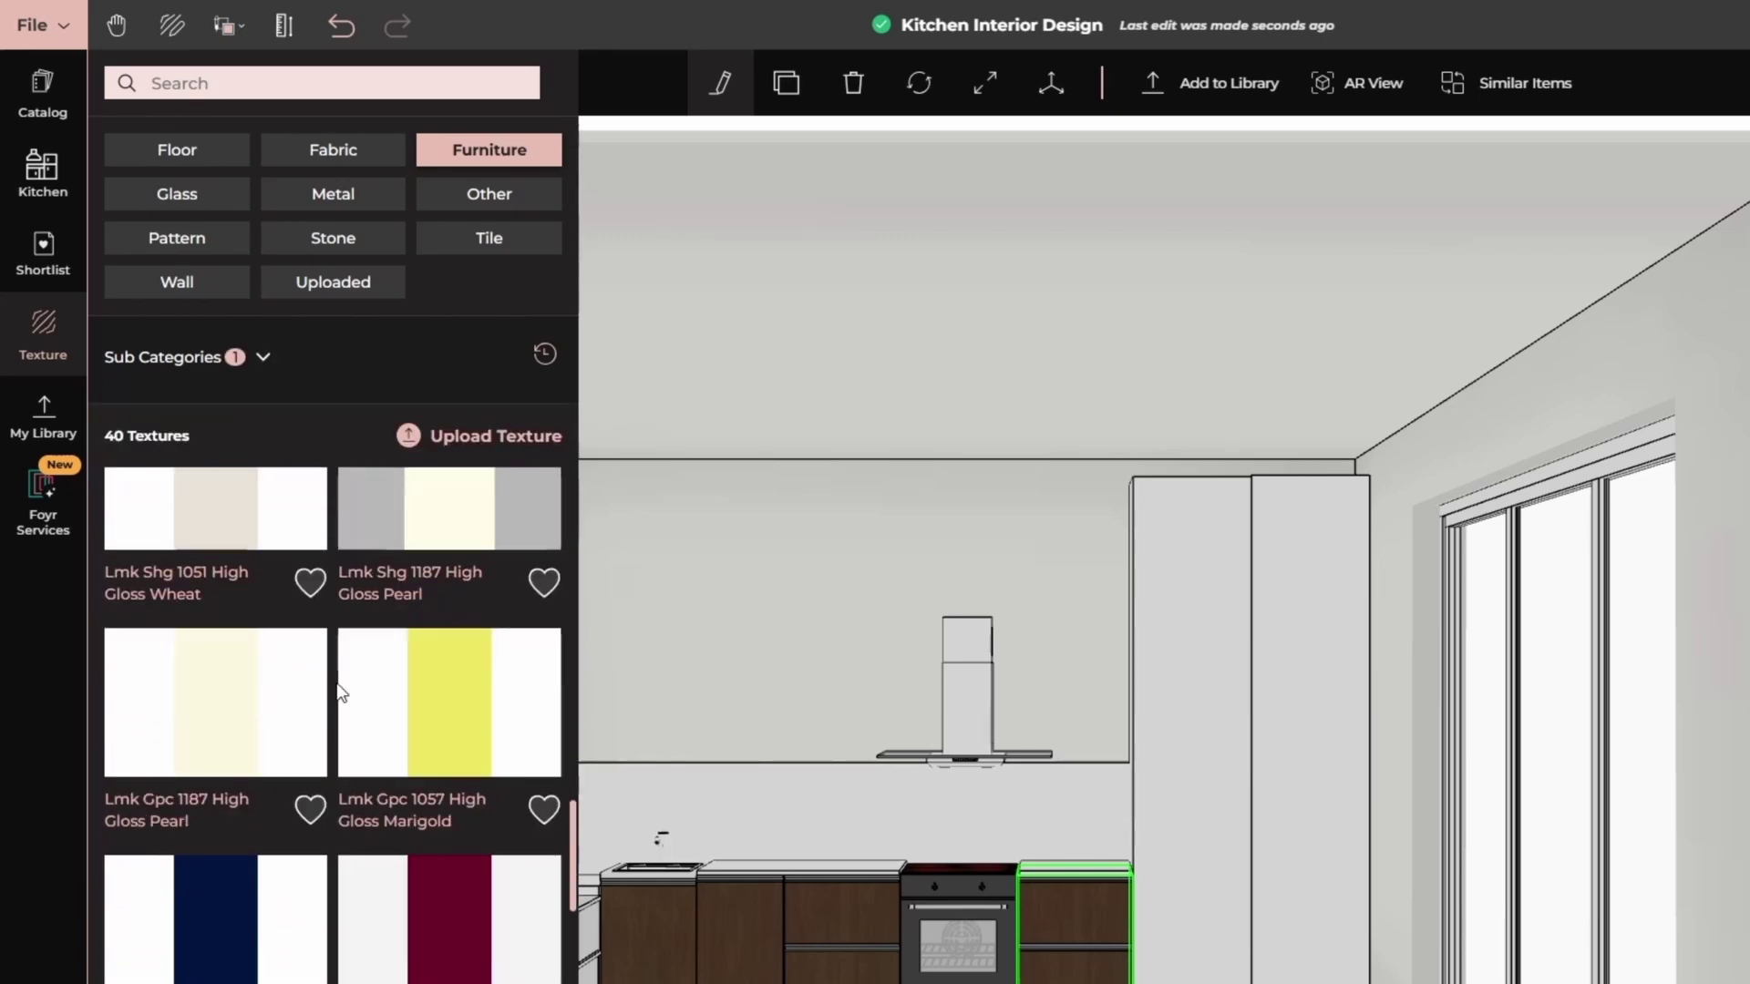
scroll(339, 690, down, 8)
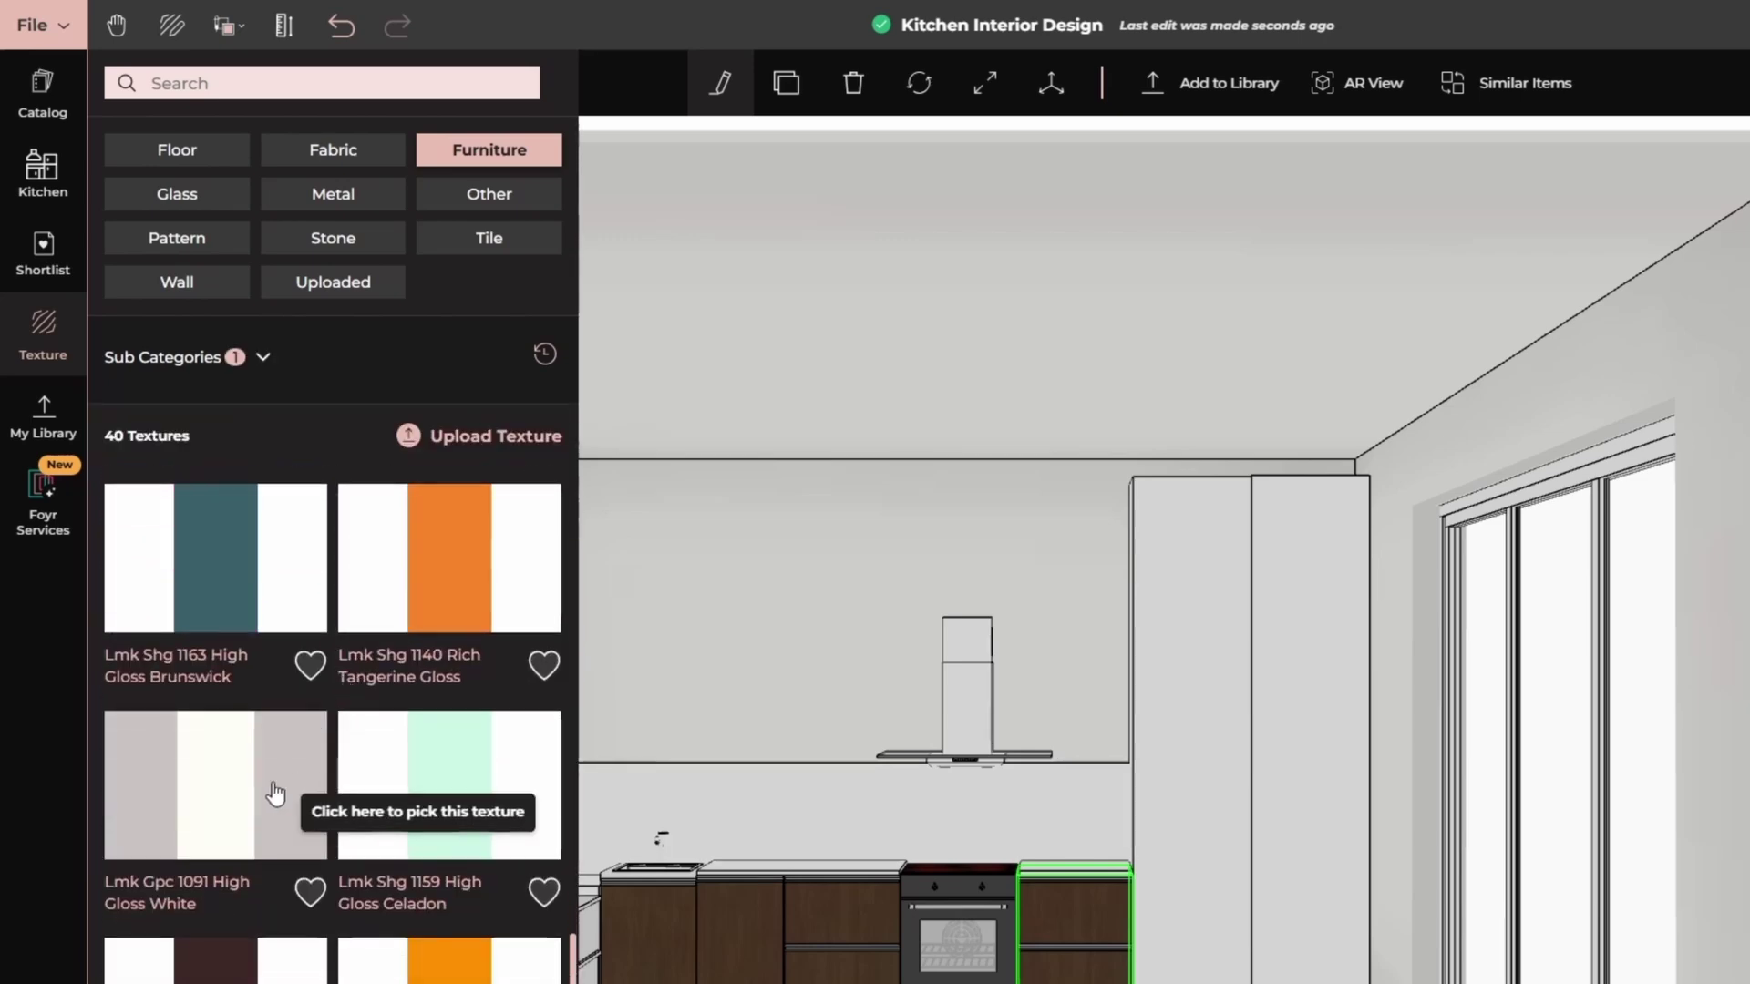
click(228, 818)
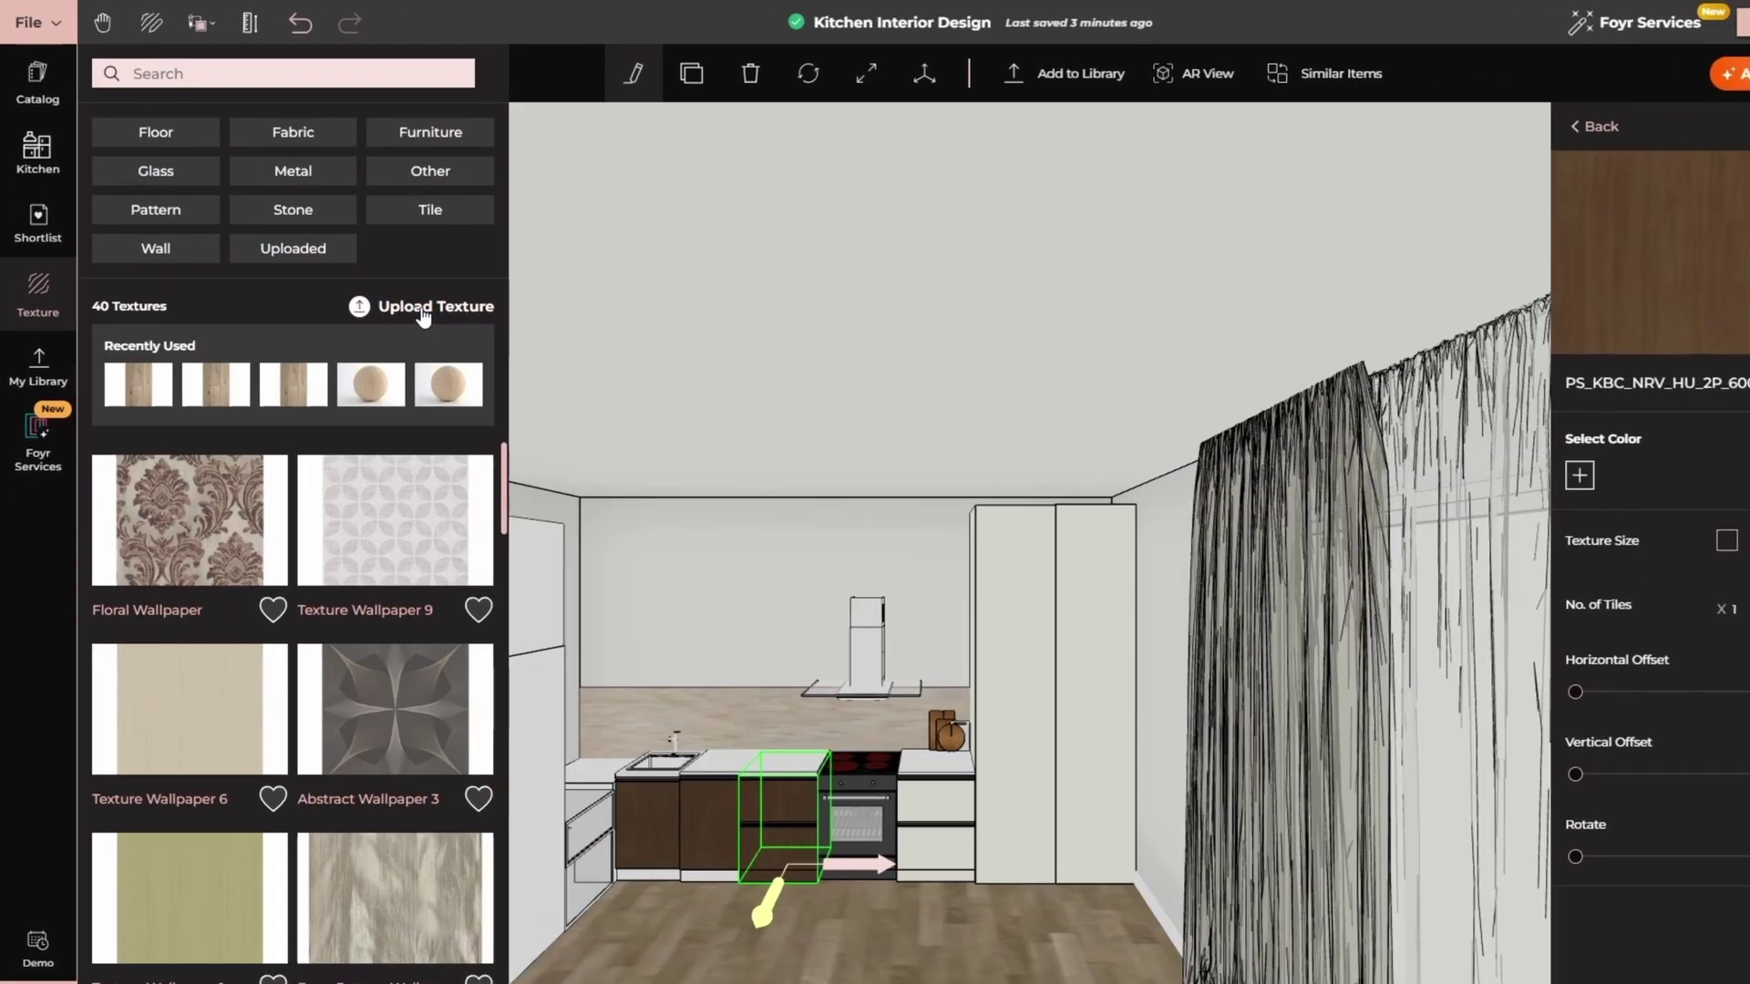
- Upload the second wood-grain image from Downloads as a custom texture
click(425, 307)
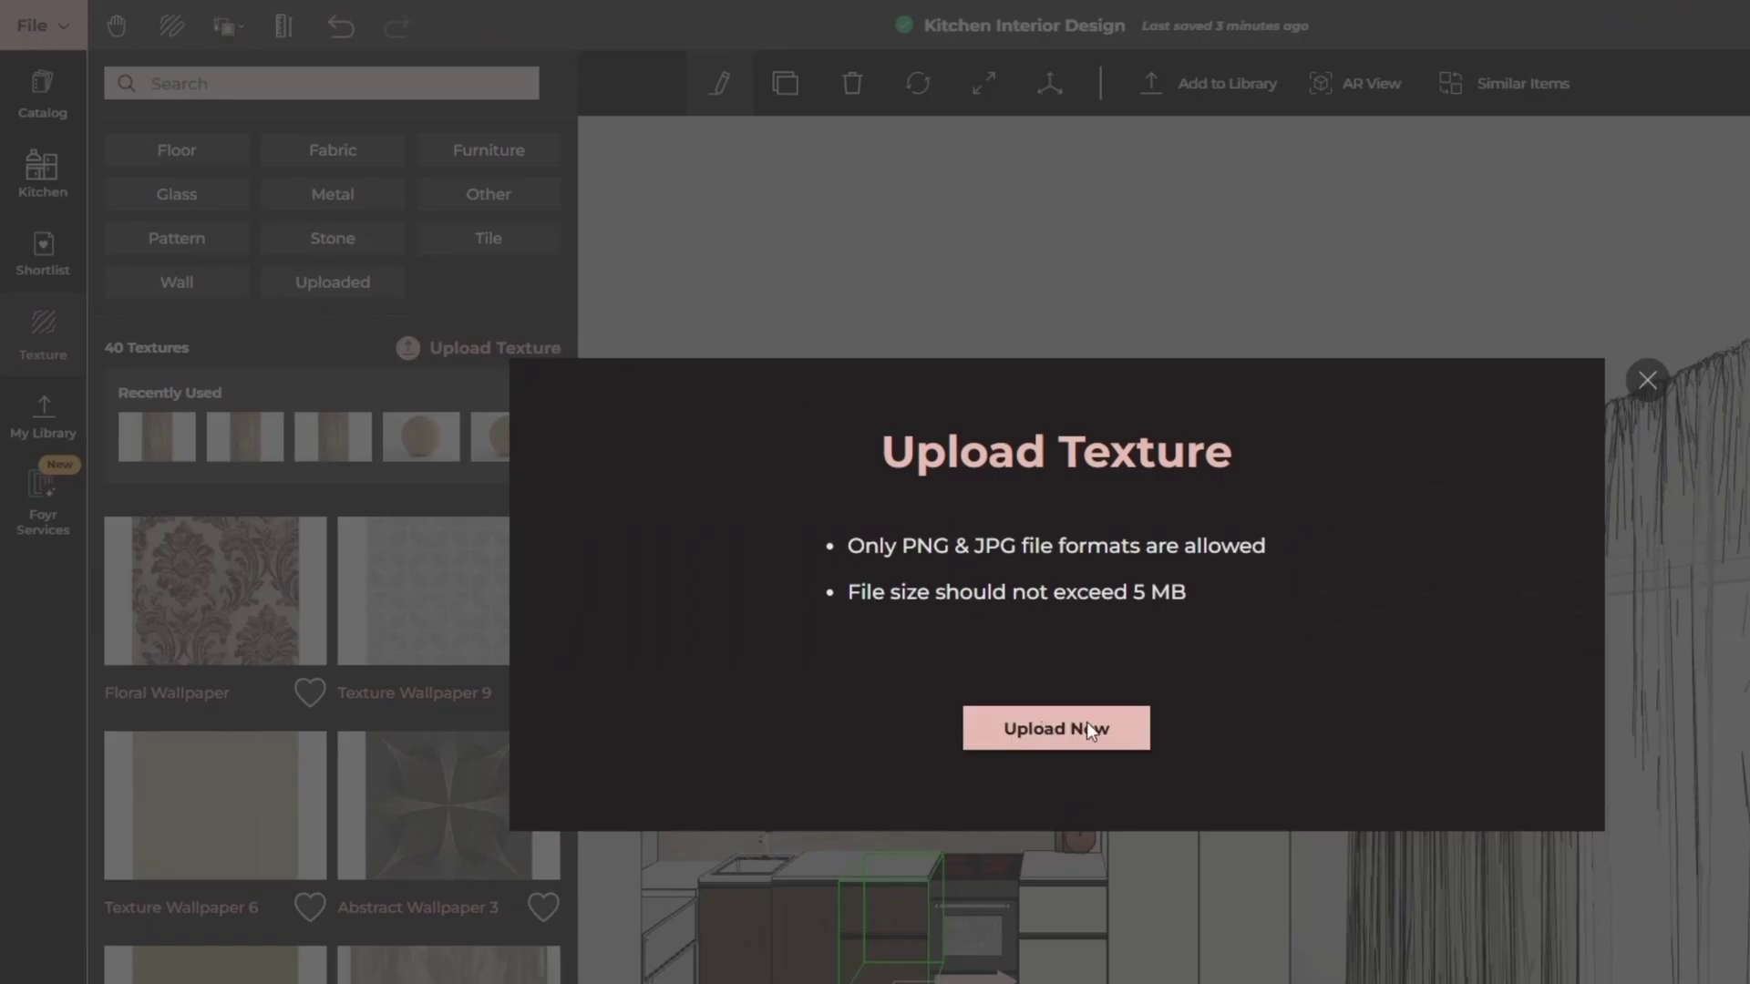
click(1060, 726)
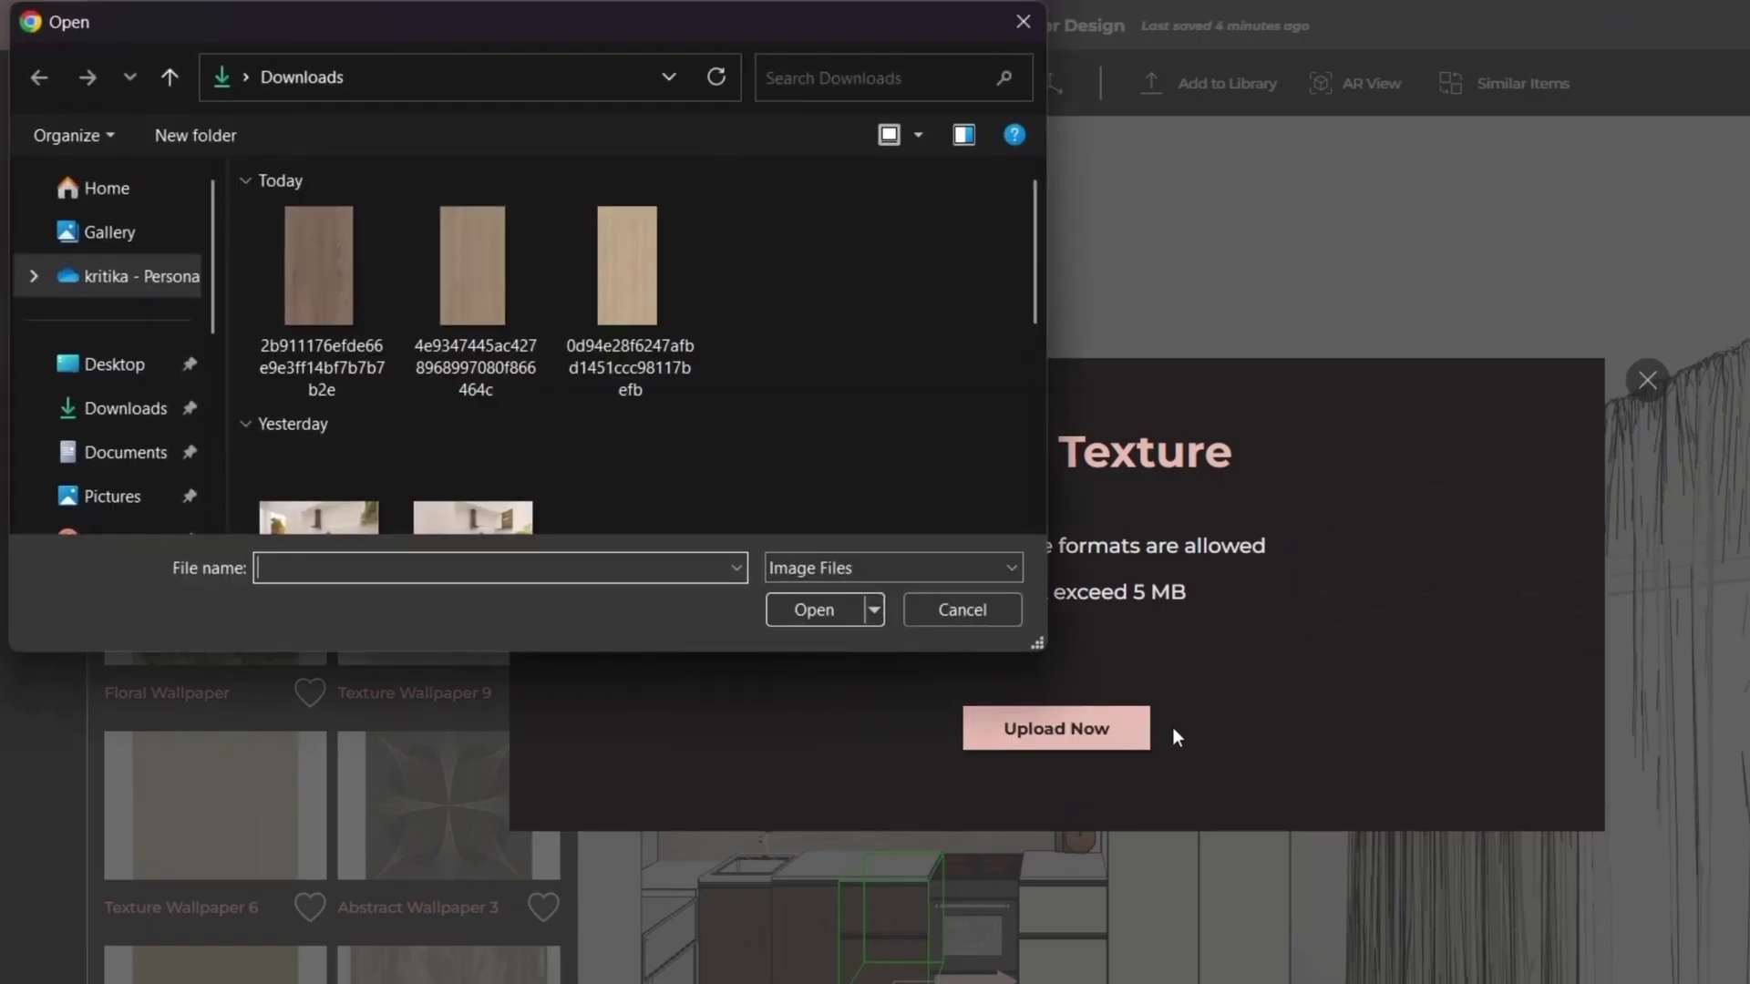
click(482, 282)
click(827, 624)
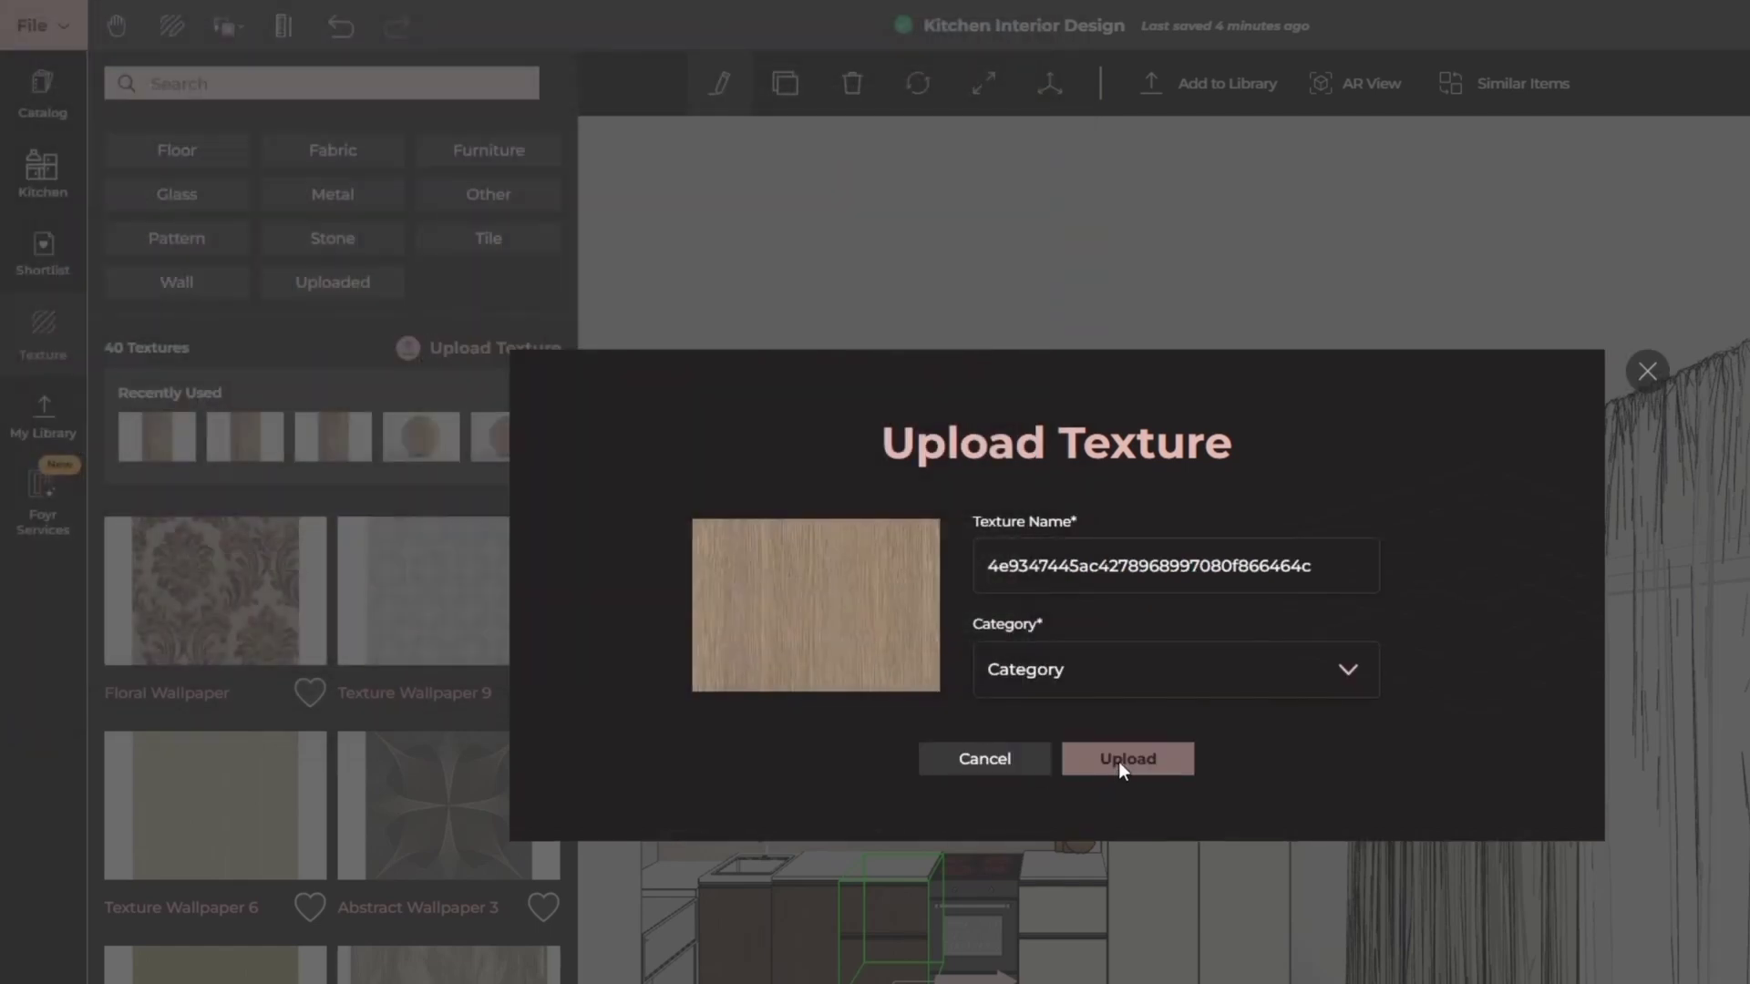
click(1041, 693)
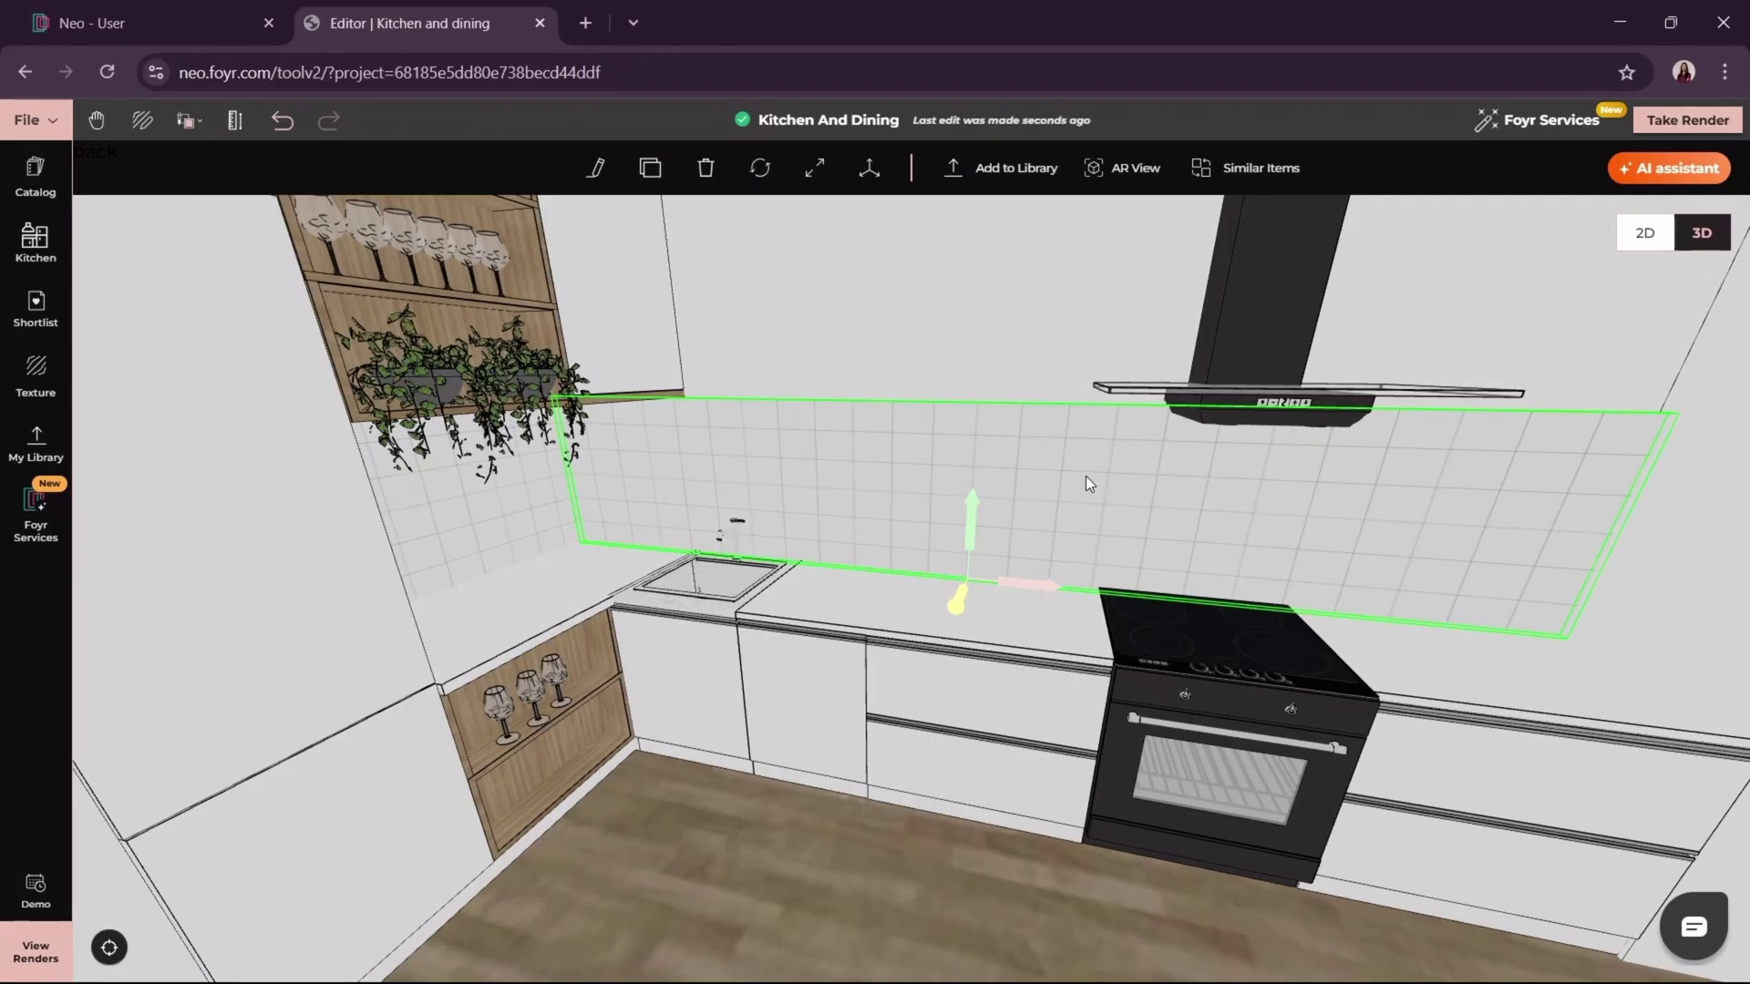
- Open the backsplash's tile texture for replacement, then deselect the backsplash
click(596, 167)
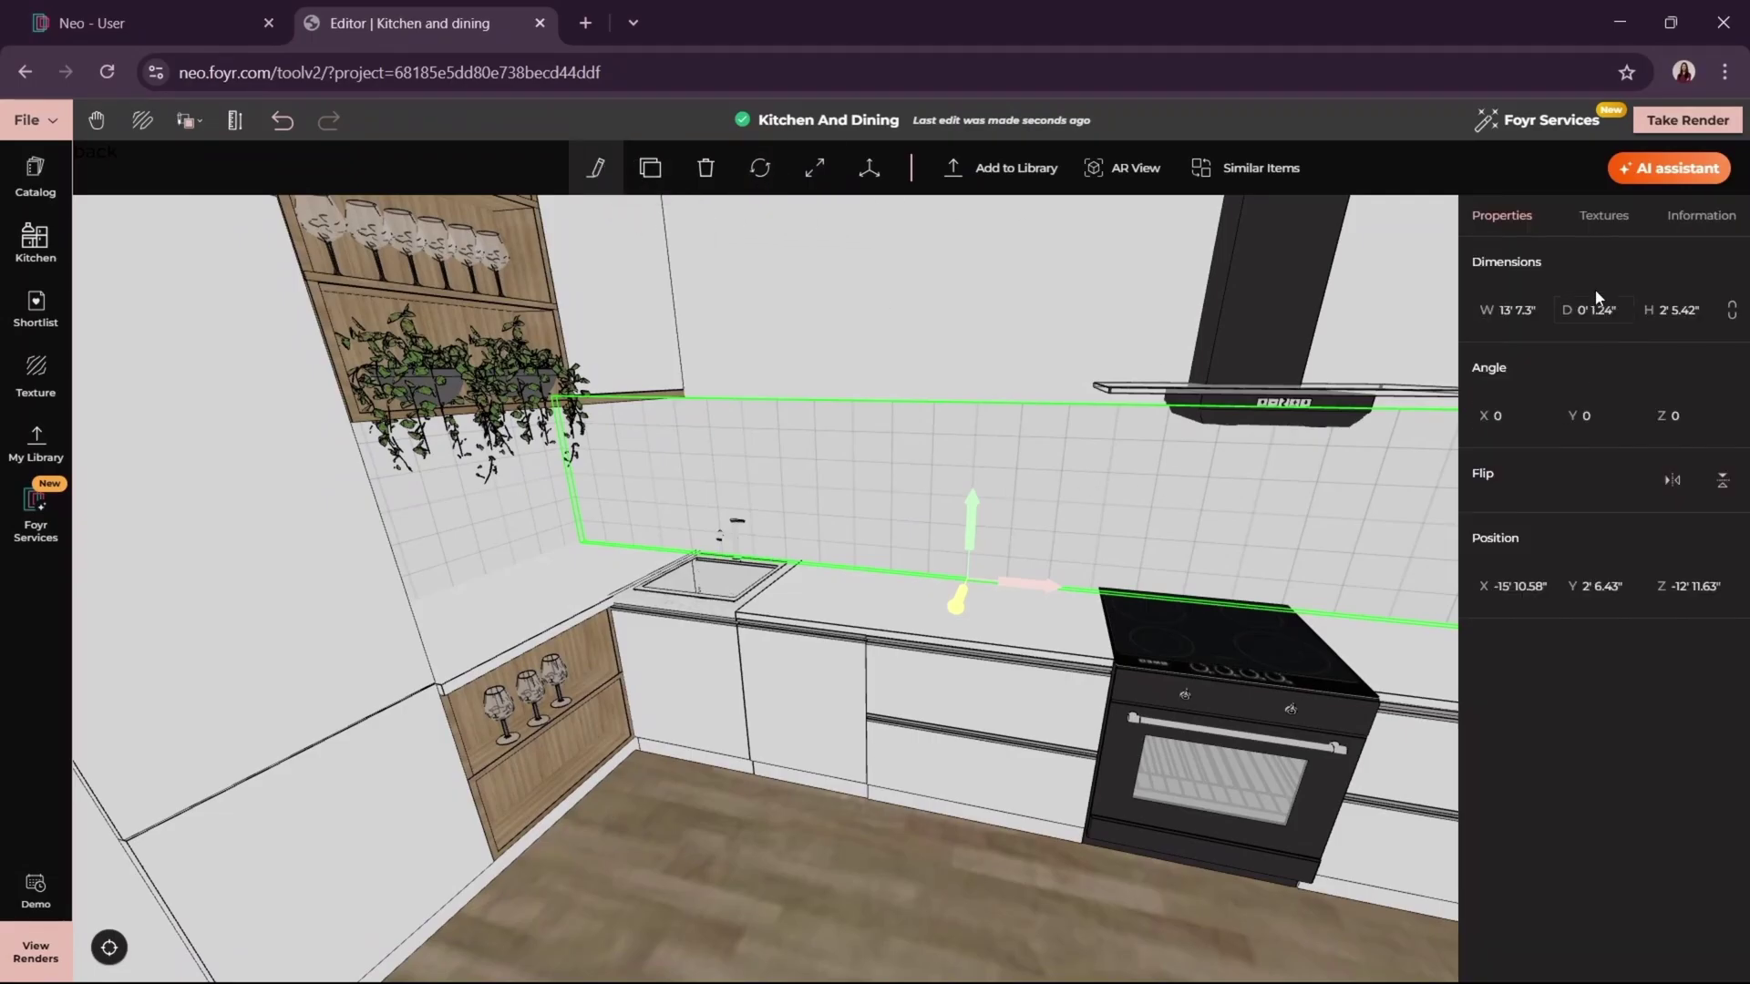
click(1604, 221)
click(1556, 277)
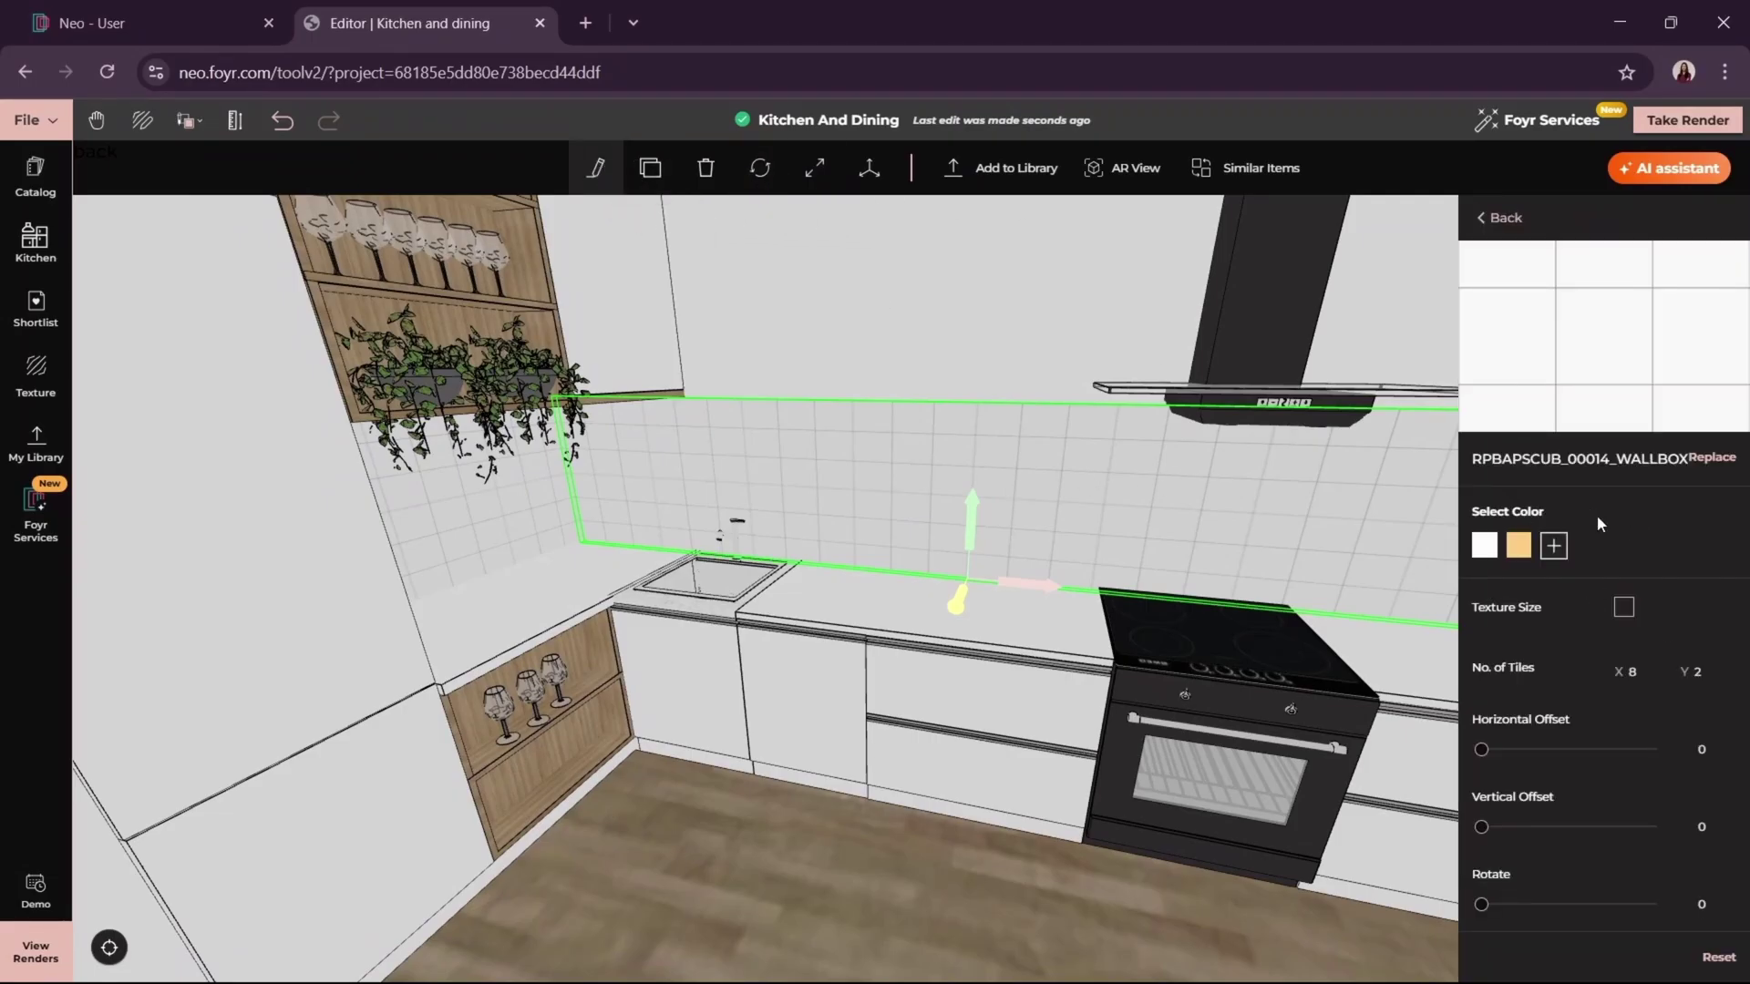
click(1711, 458)
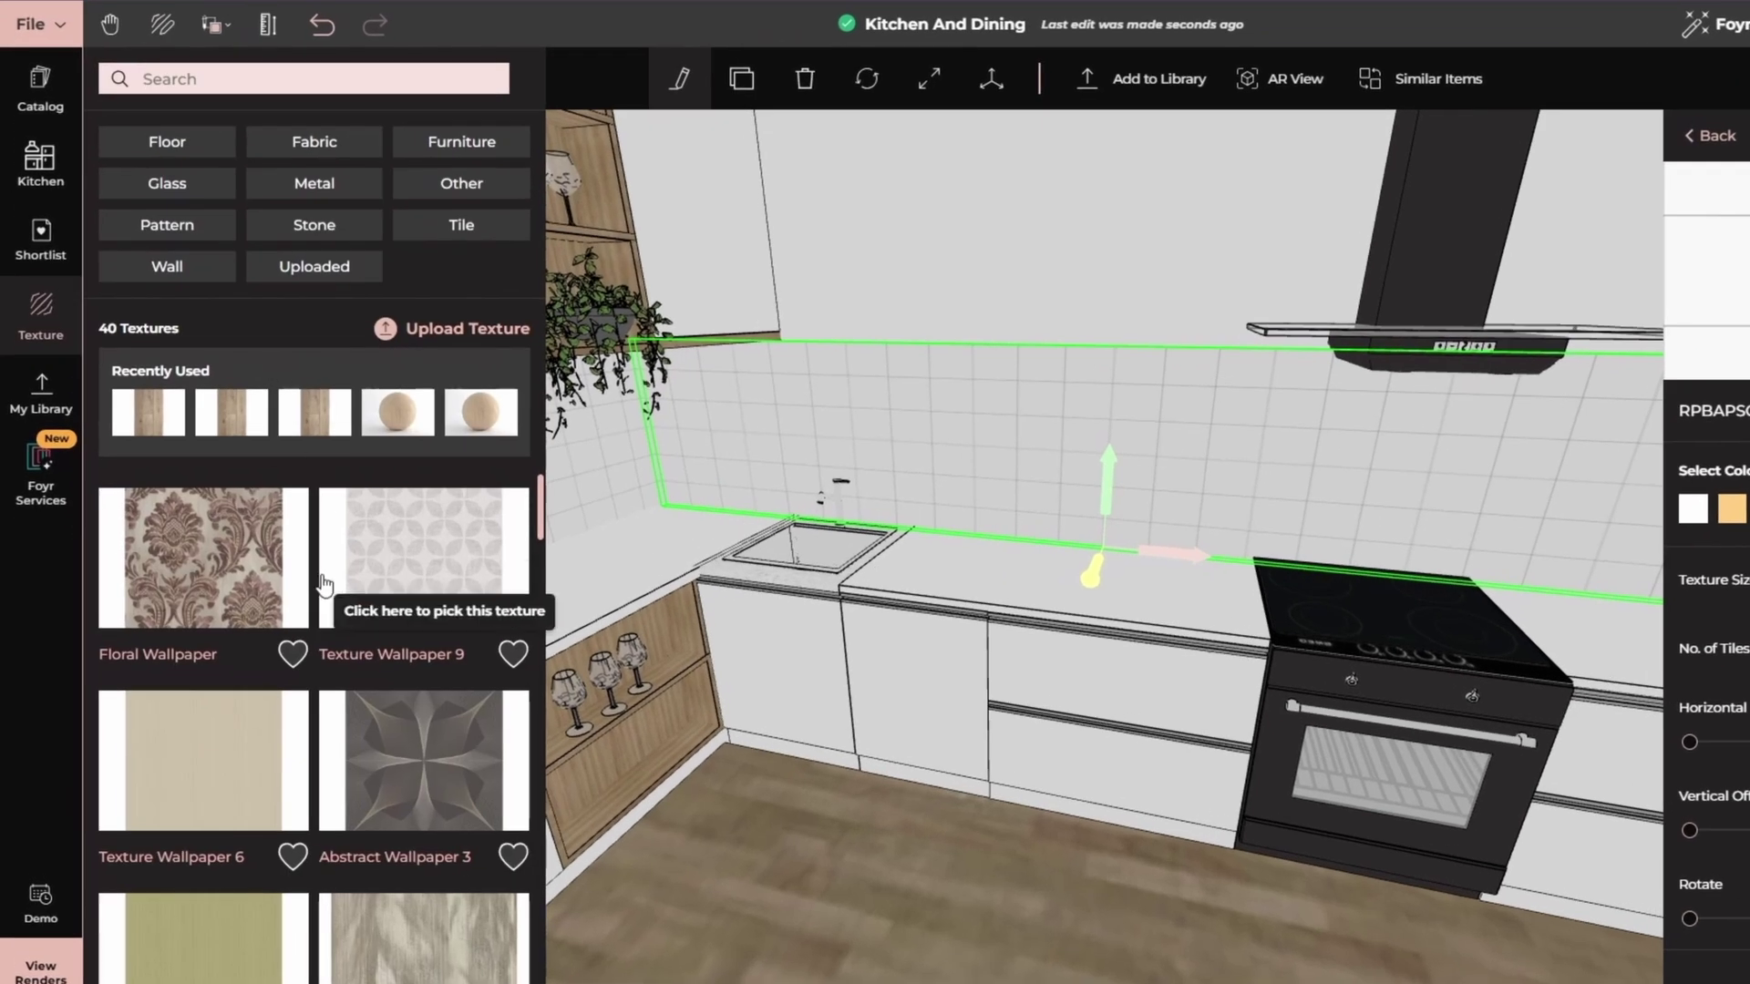
click(957, 872)
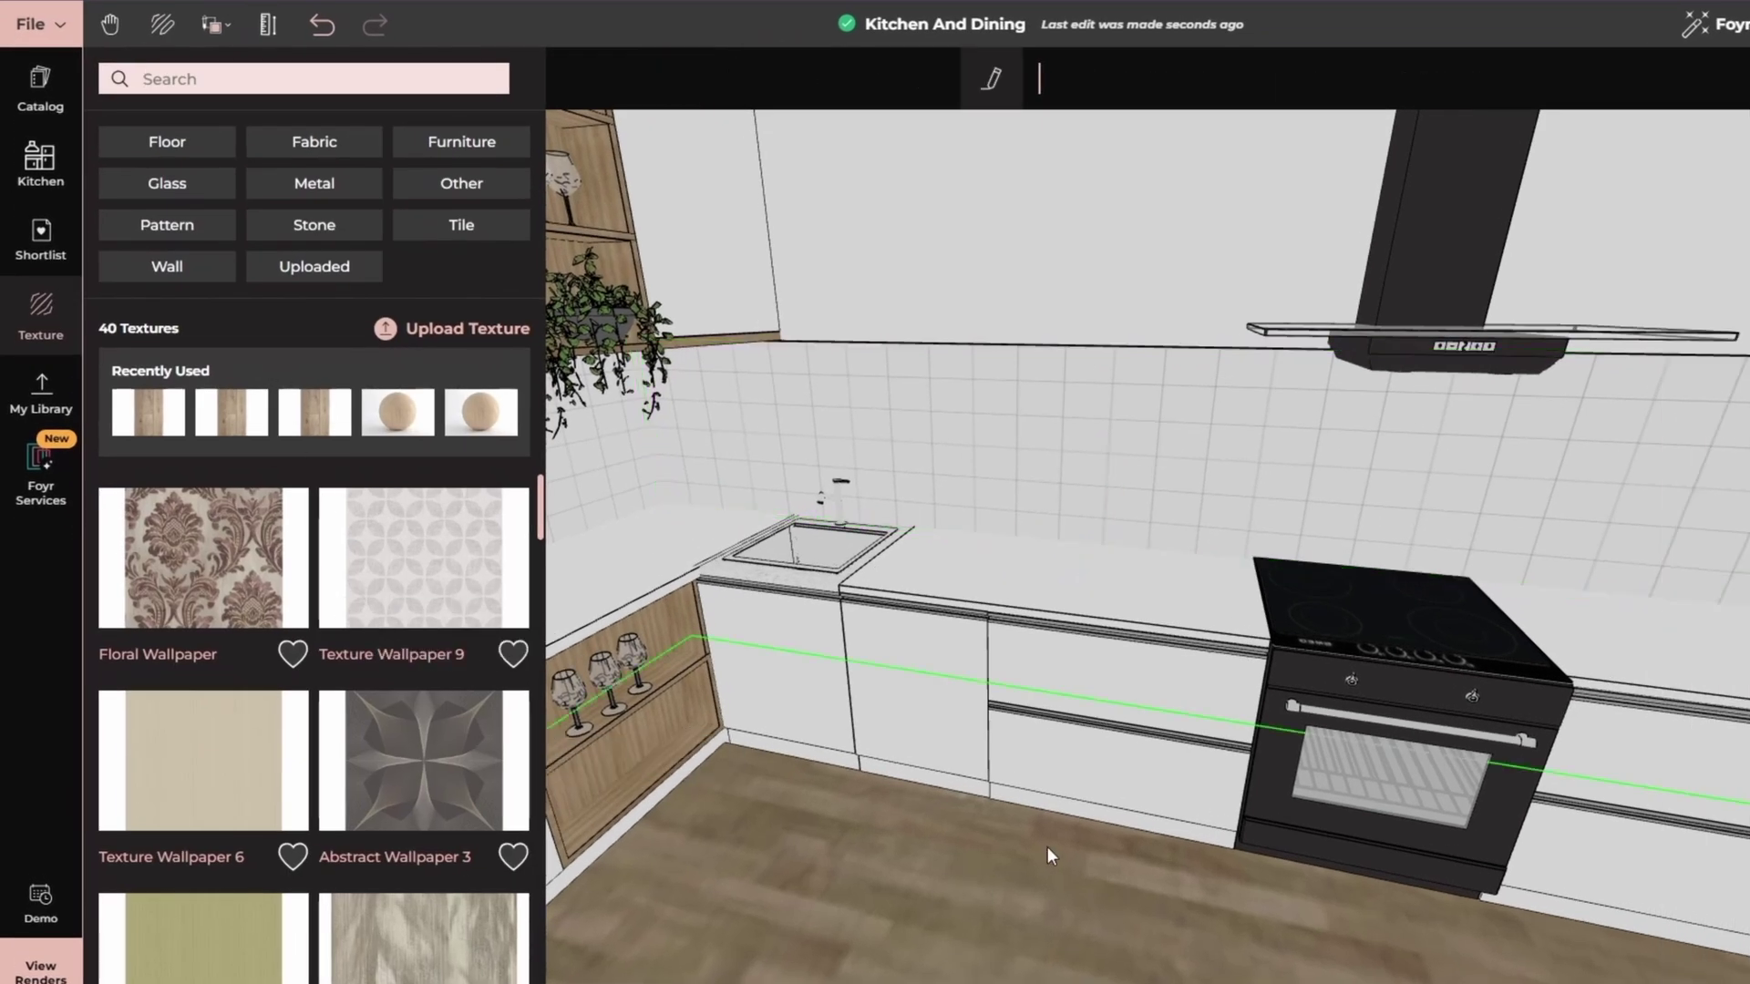
- Search the catalog for 'kit' and place a utensil holder on the counter and a pot on the cooktop
click(41, 164)
click(40, 88)
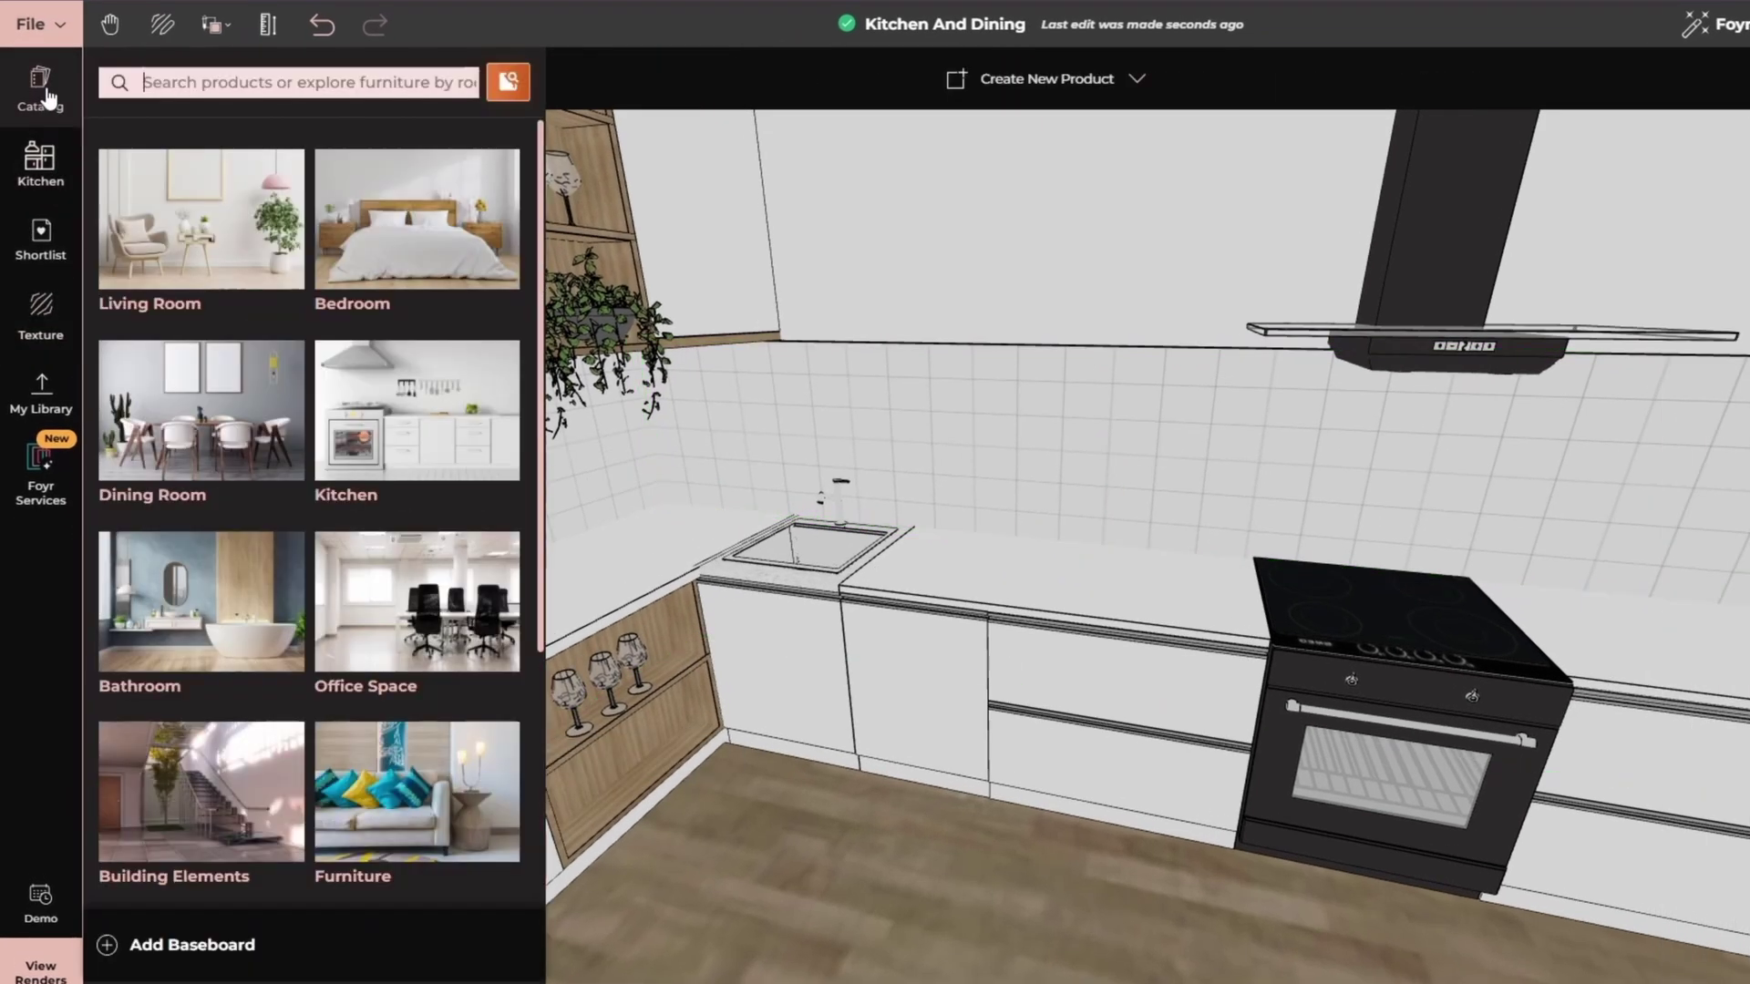
click(266, 74)
text(kitchen)
key(Return)
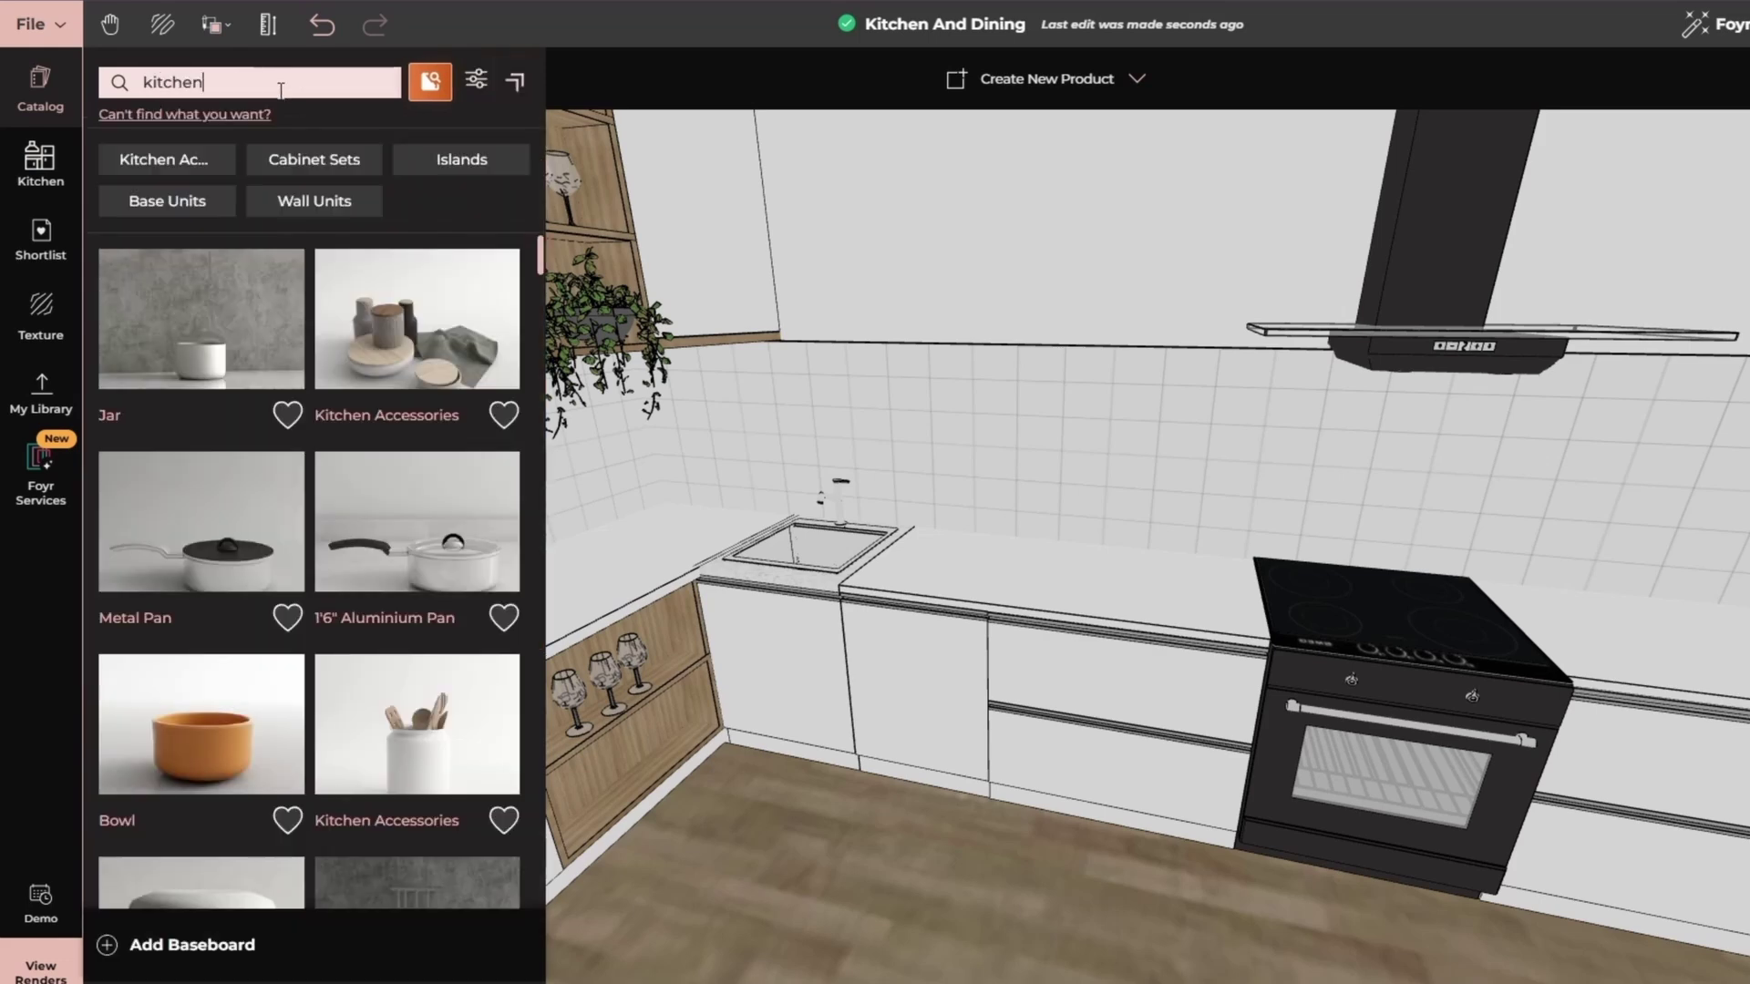
scroll(410, 527, down, 1)
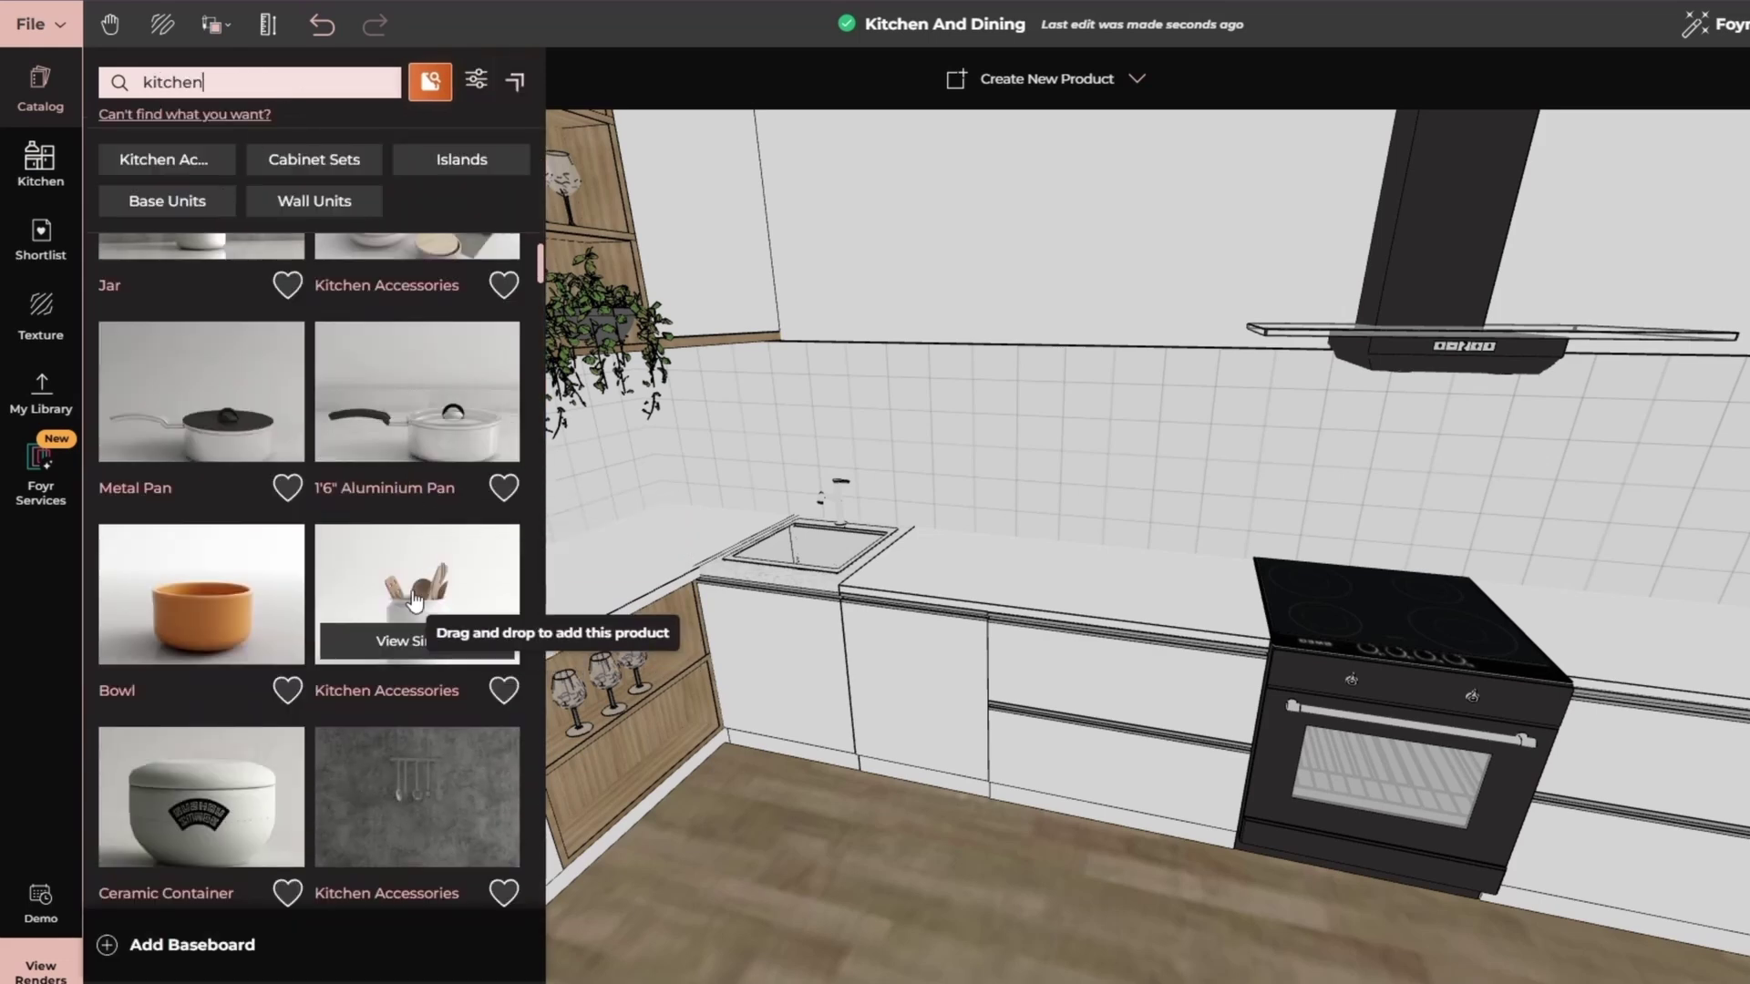
drag(415, 601, 1048, 540)
click(1085, 571)
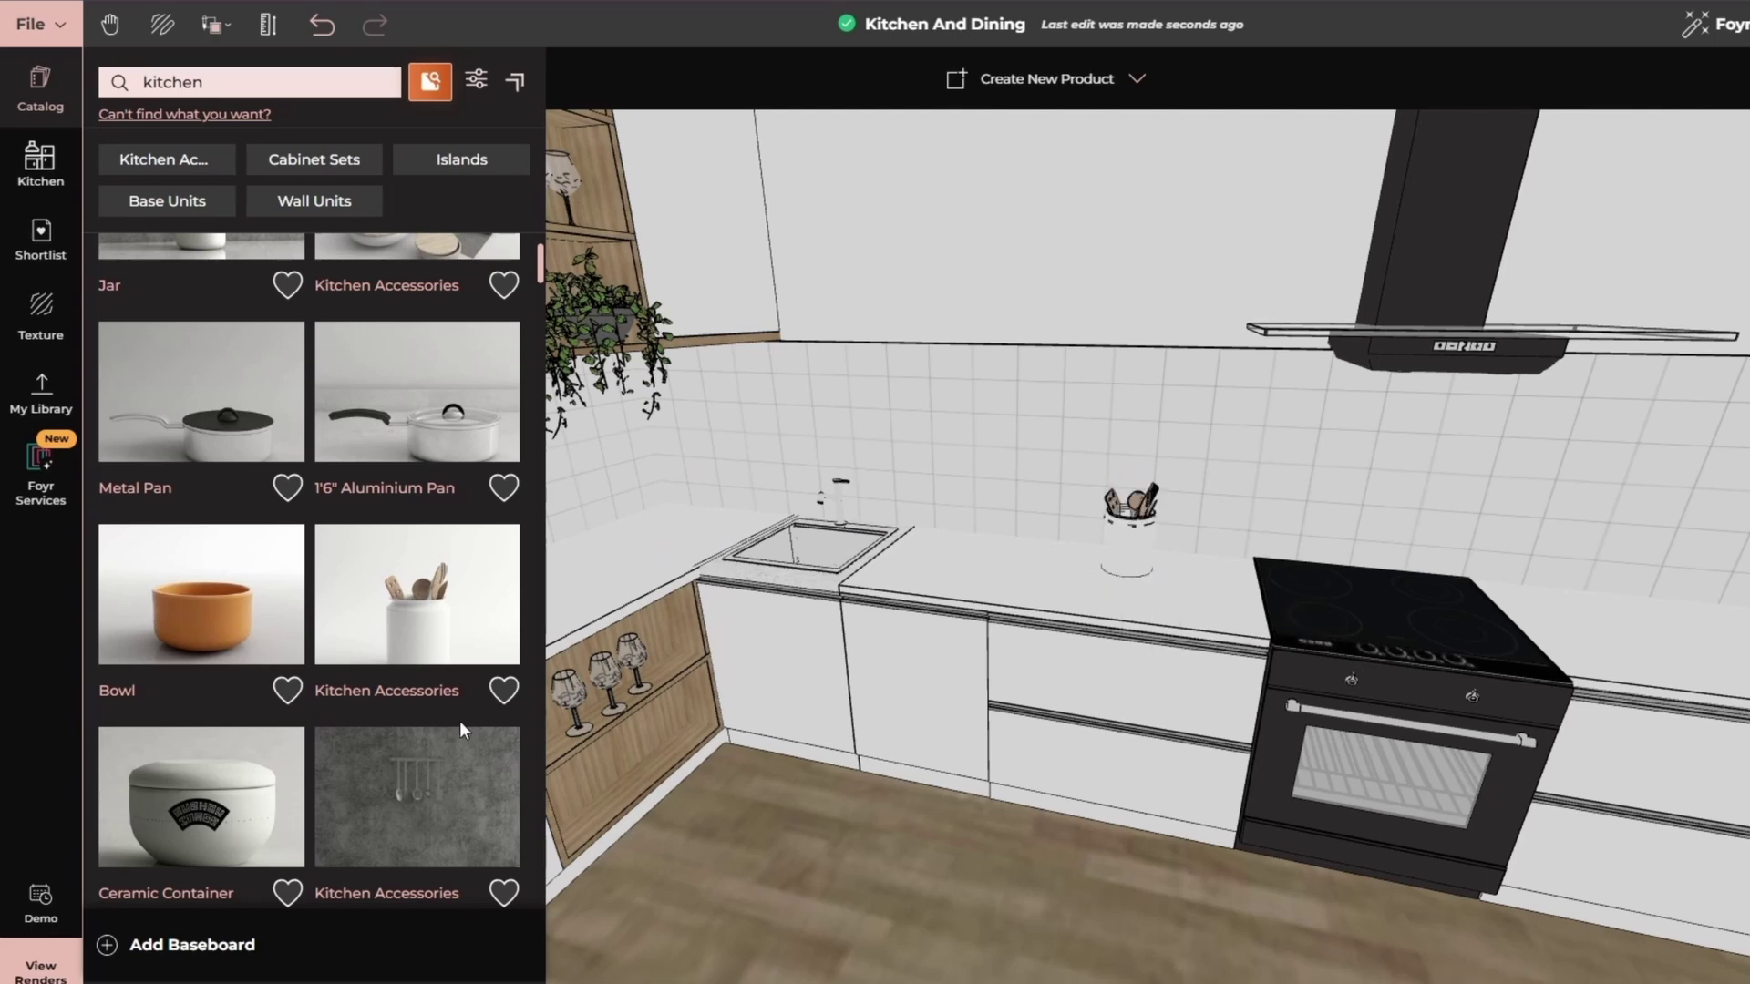
scroll(416, 720, down, 3)
scroll(416, 720, down, 2)
drag(401, 583, 1441, 598)
click(1462, 634)
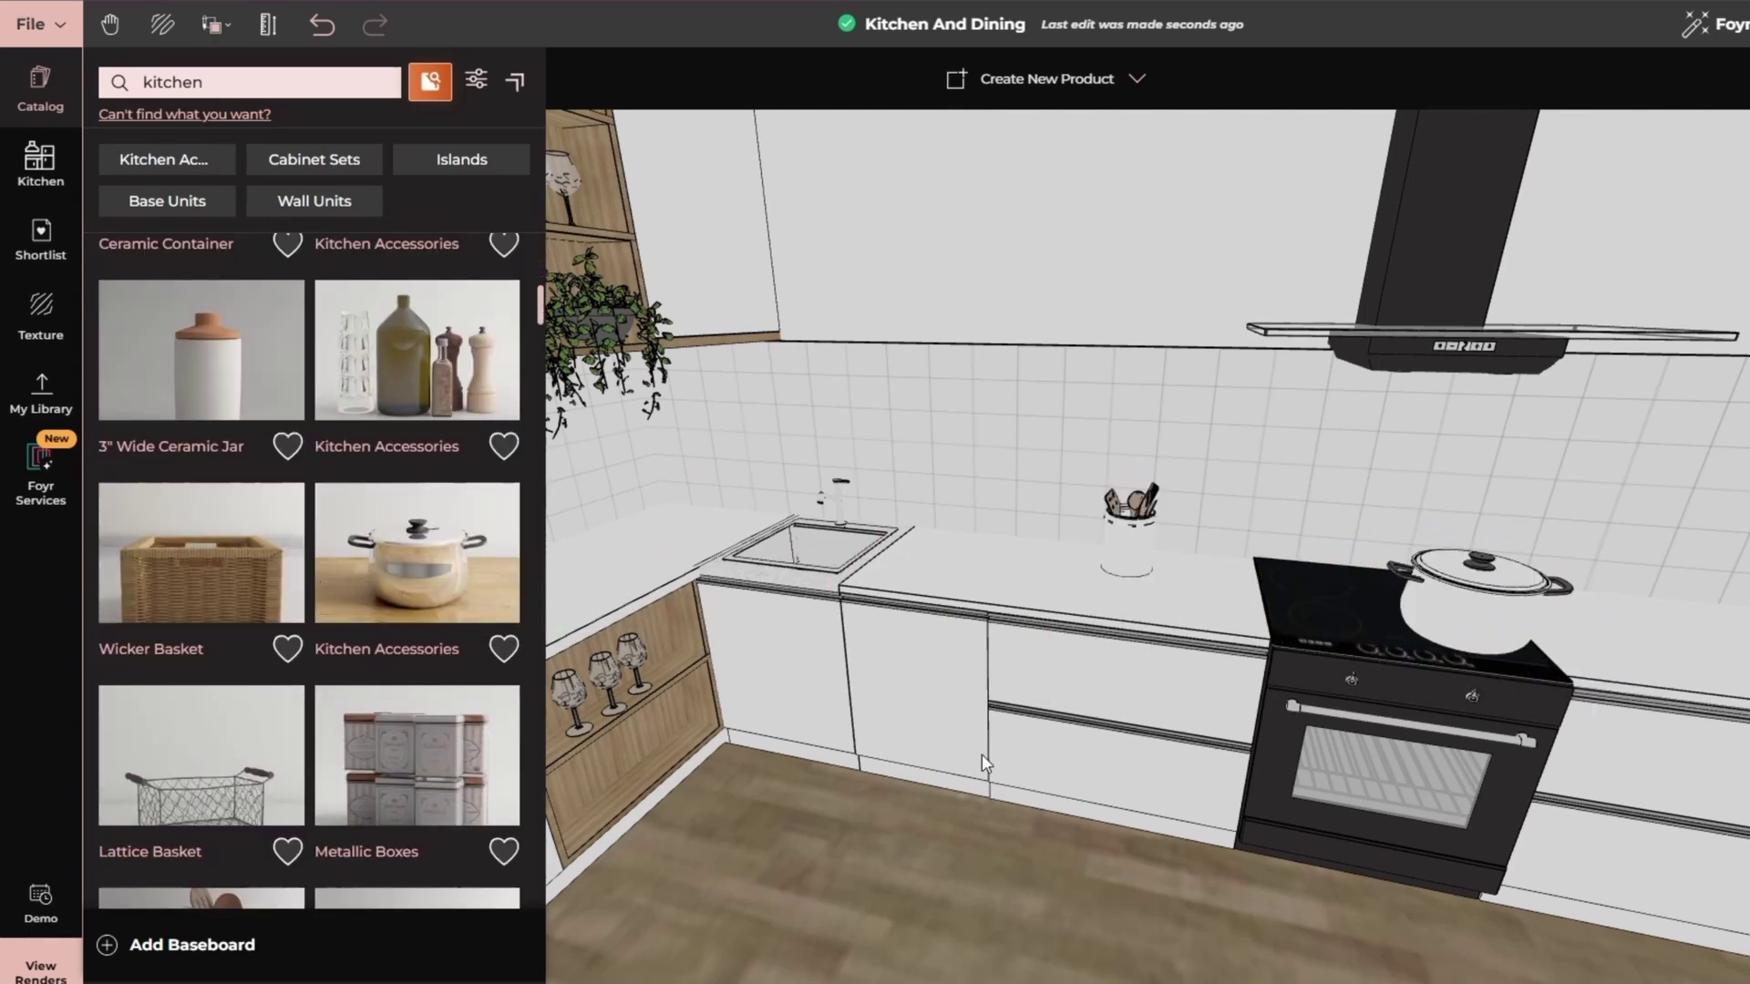
- From the Shortlist, set Wooden Chopping Boards on the counter and a Fruit Bowl on the dining table
scroll(383, 565, down, 3)
click(40, 238)
click(202, 544)
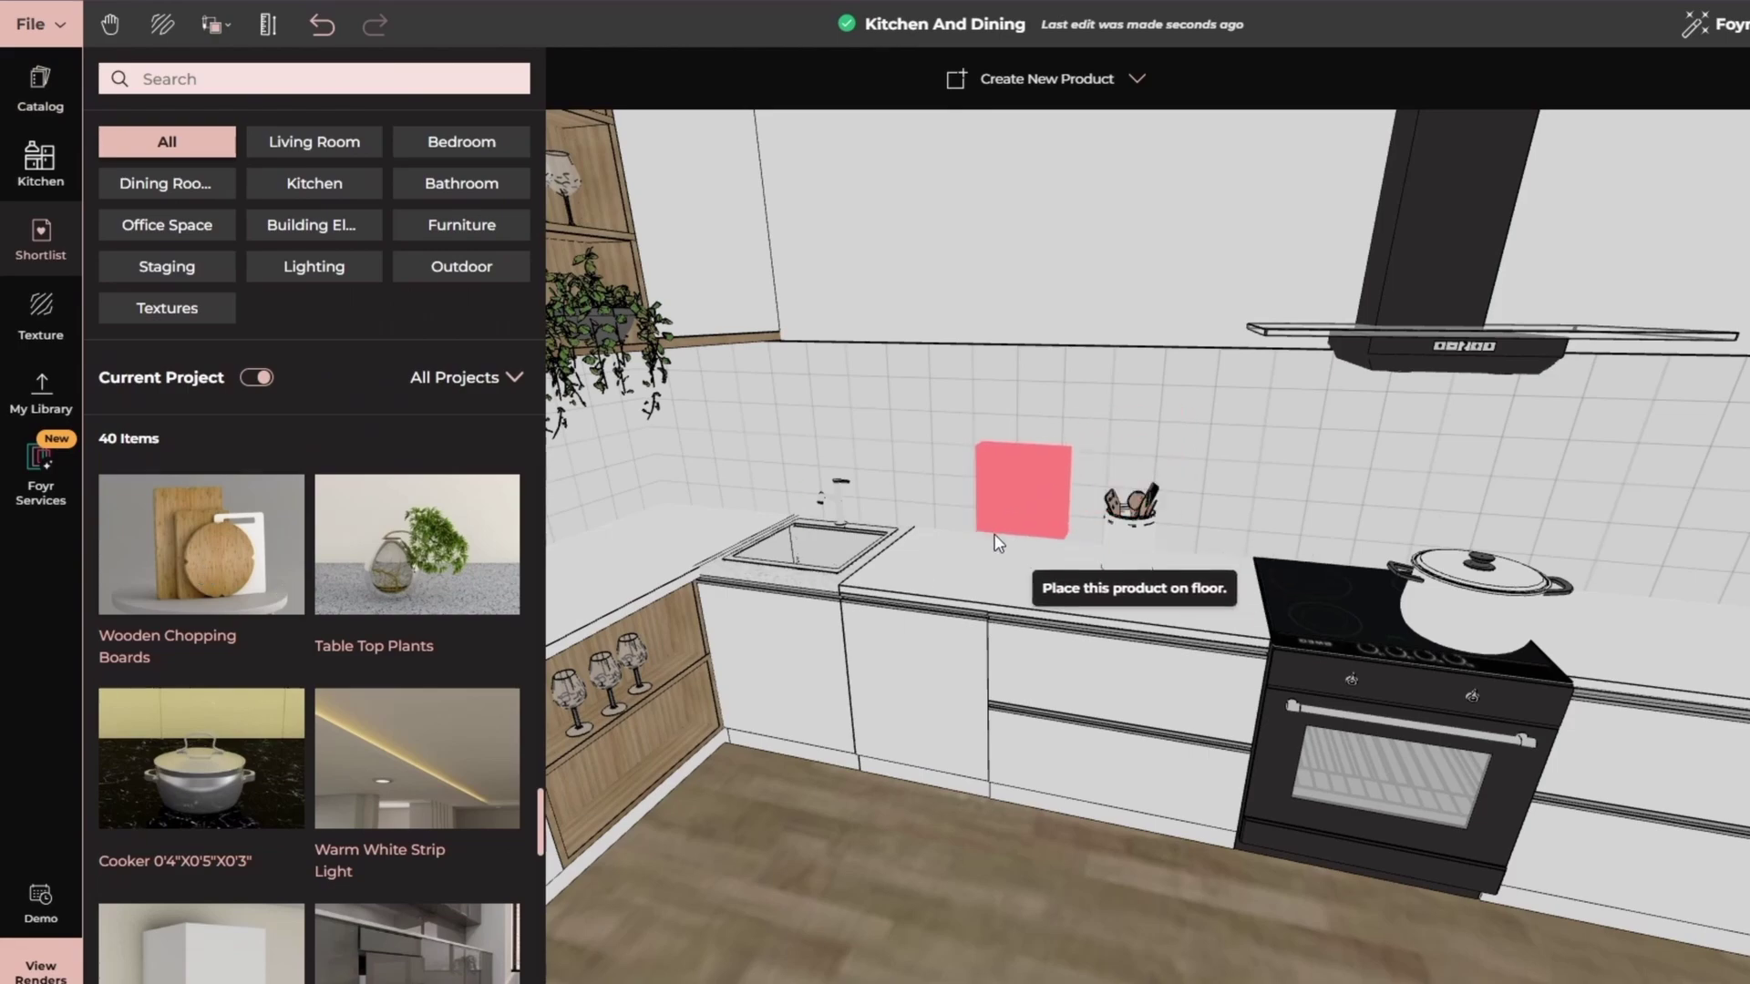
click(968, 572)
scroll(310, 720, down, 3)
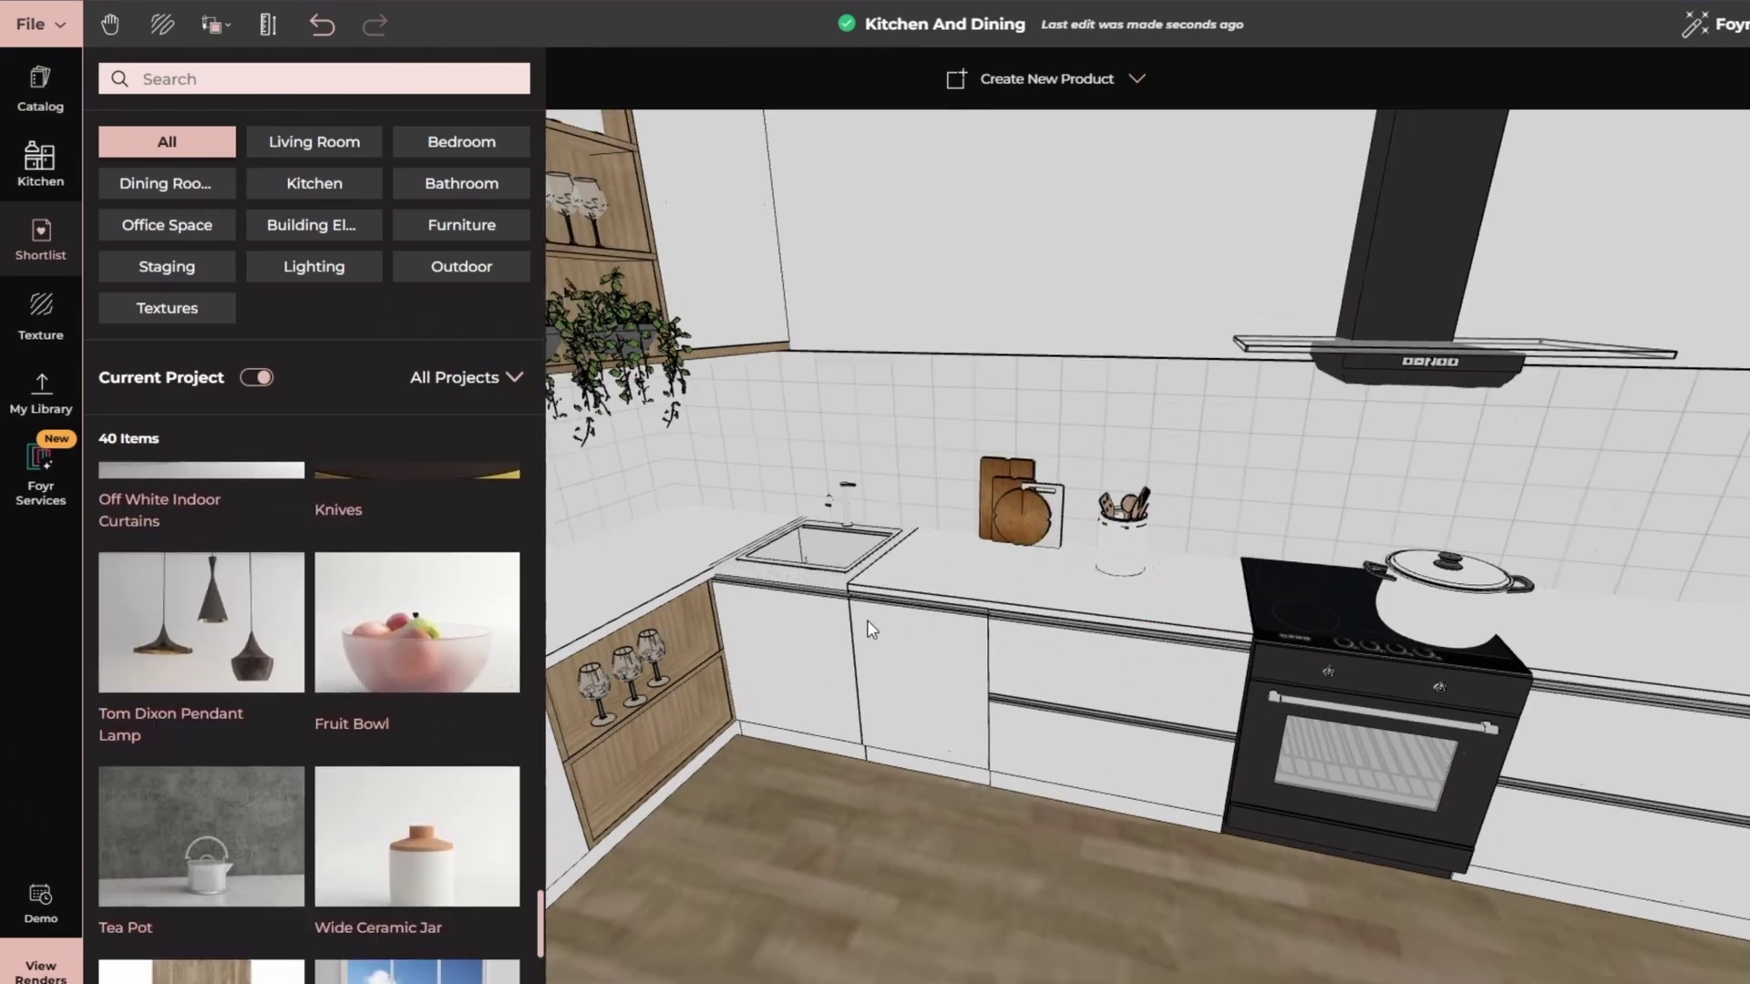
scroll(872, 629, down, 5)
click(496, 675)
click(1105, 747)
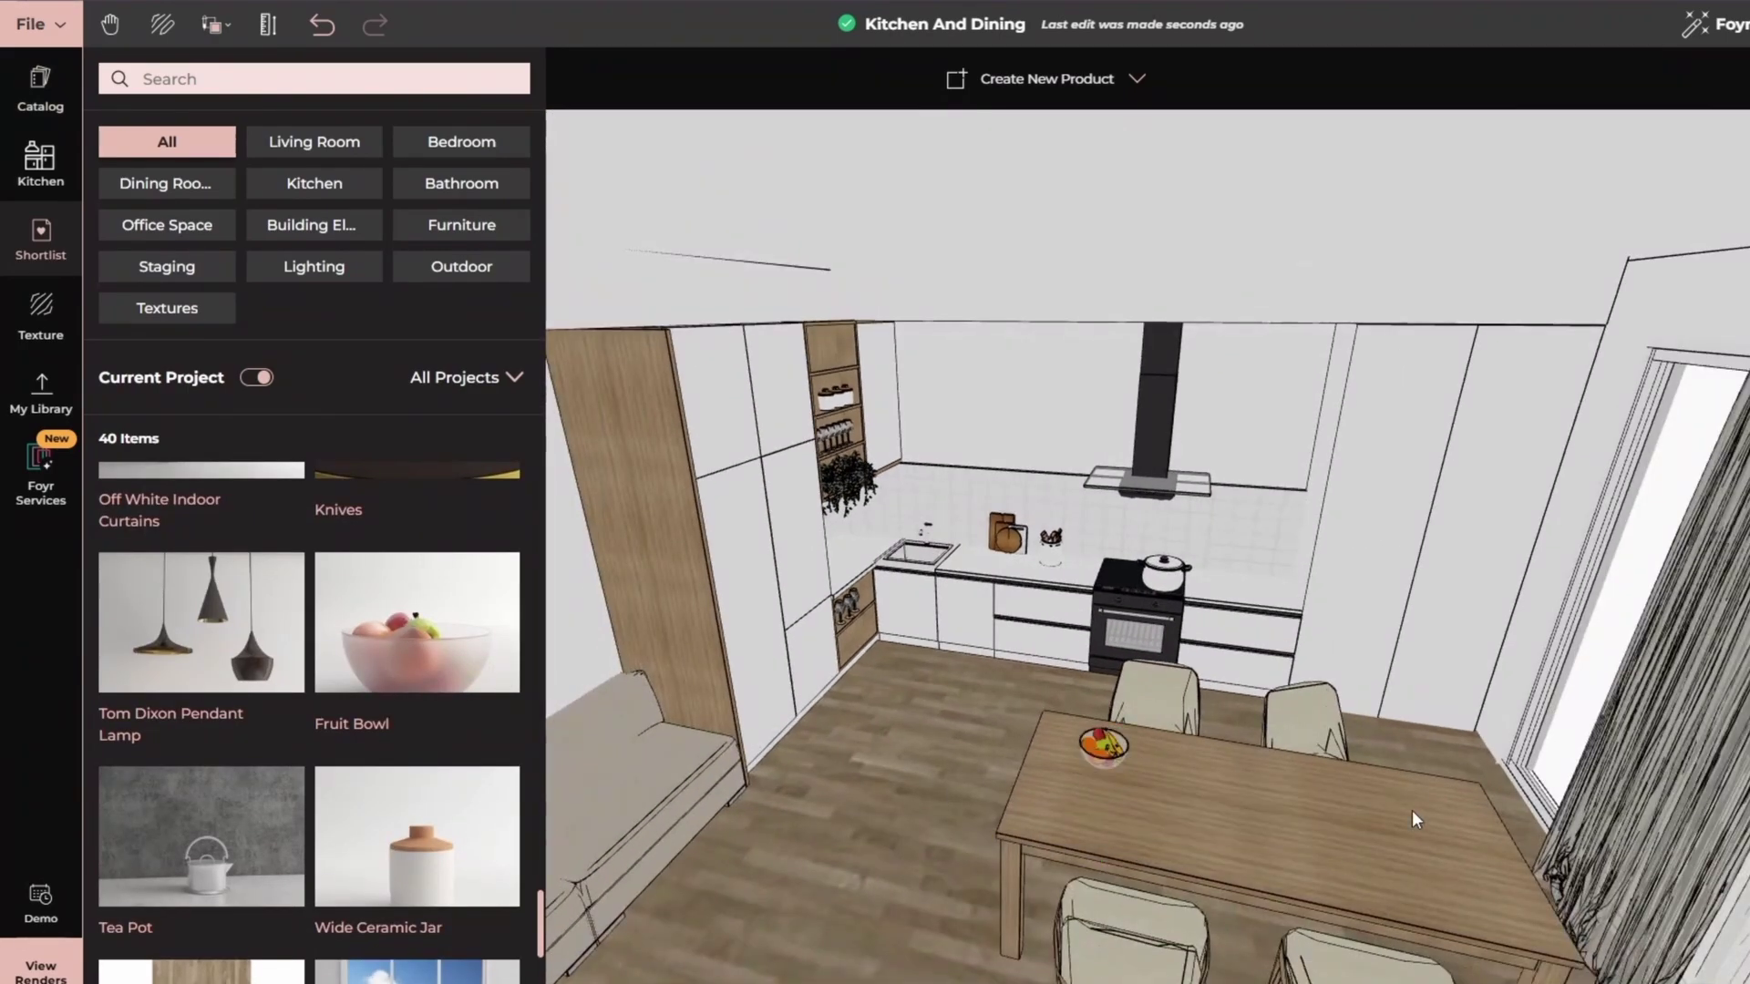
scroll(300, 638, down, 8)
scroll(399, 756, up, 2)
click(416, 570)
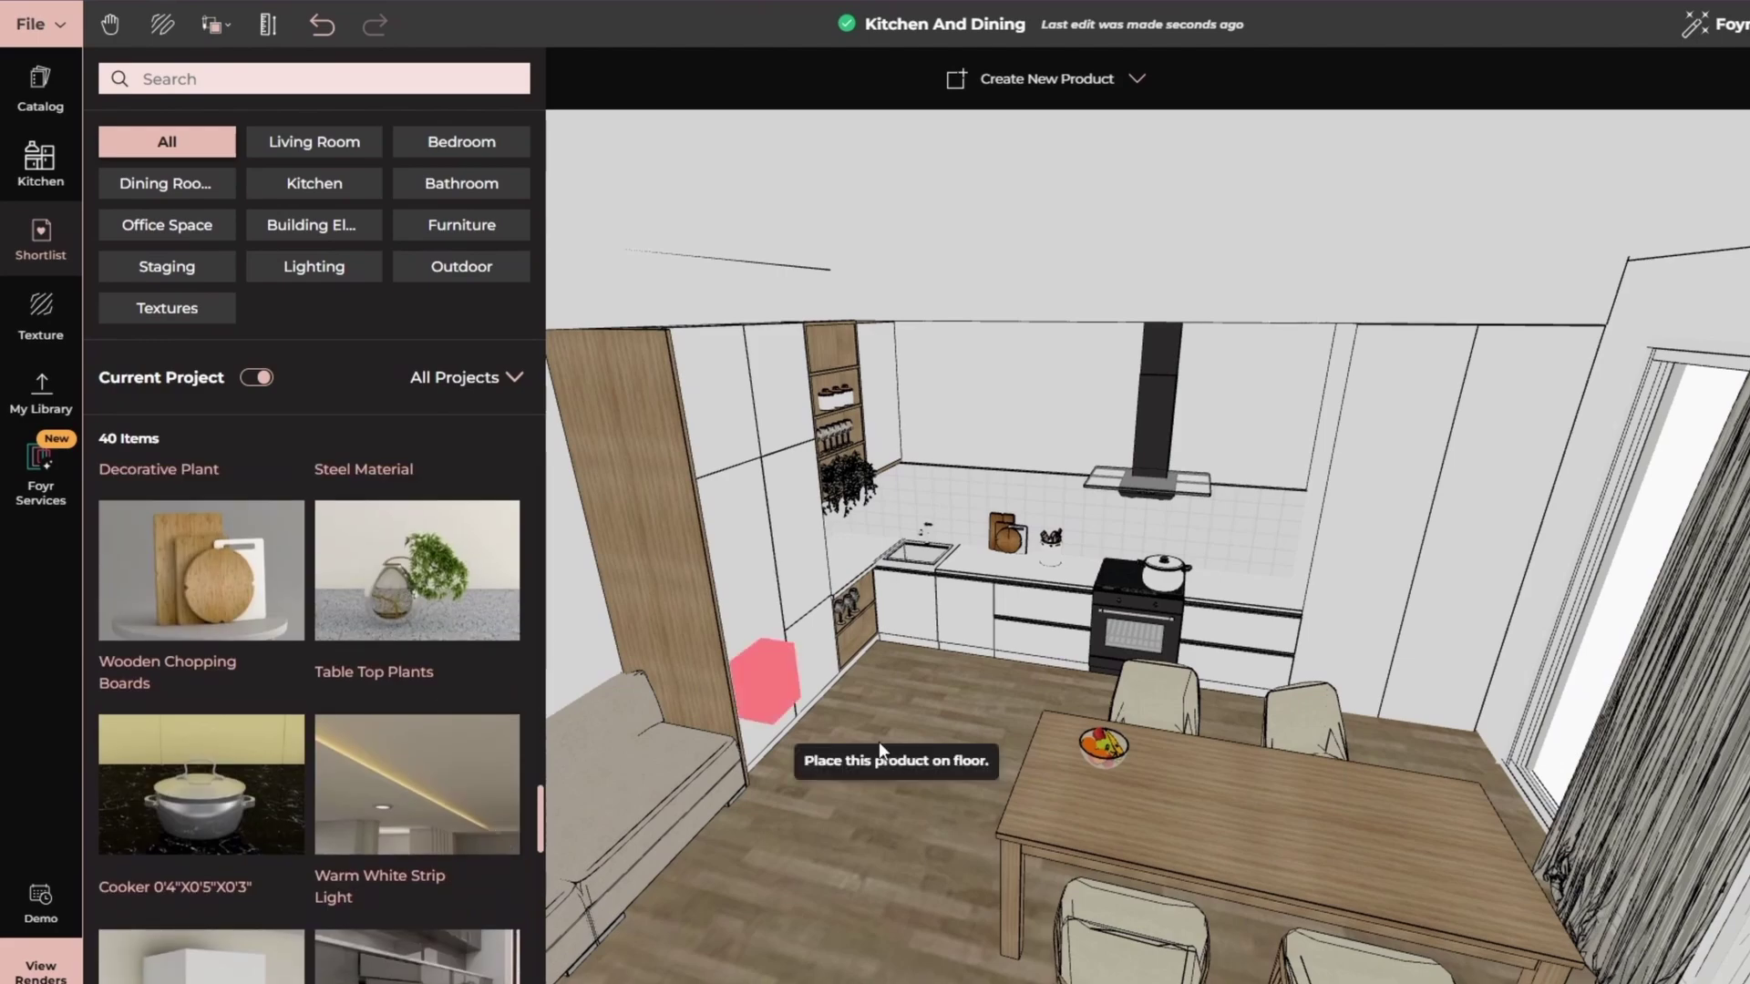
- Set the plant on the table, then hang the Tom Dixon Pendant Lamp in Ceiling Plan Mode
click(1287, 809)
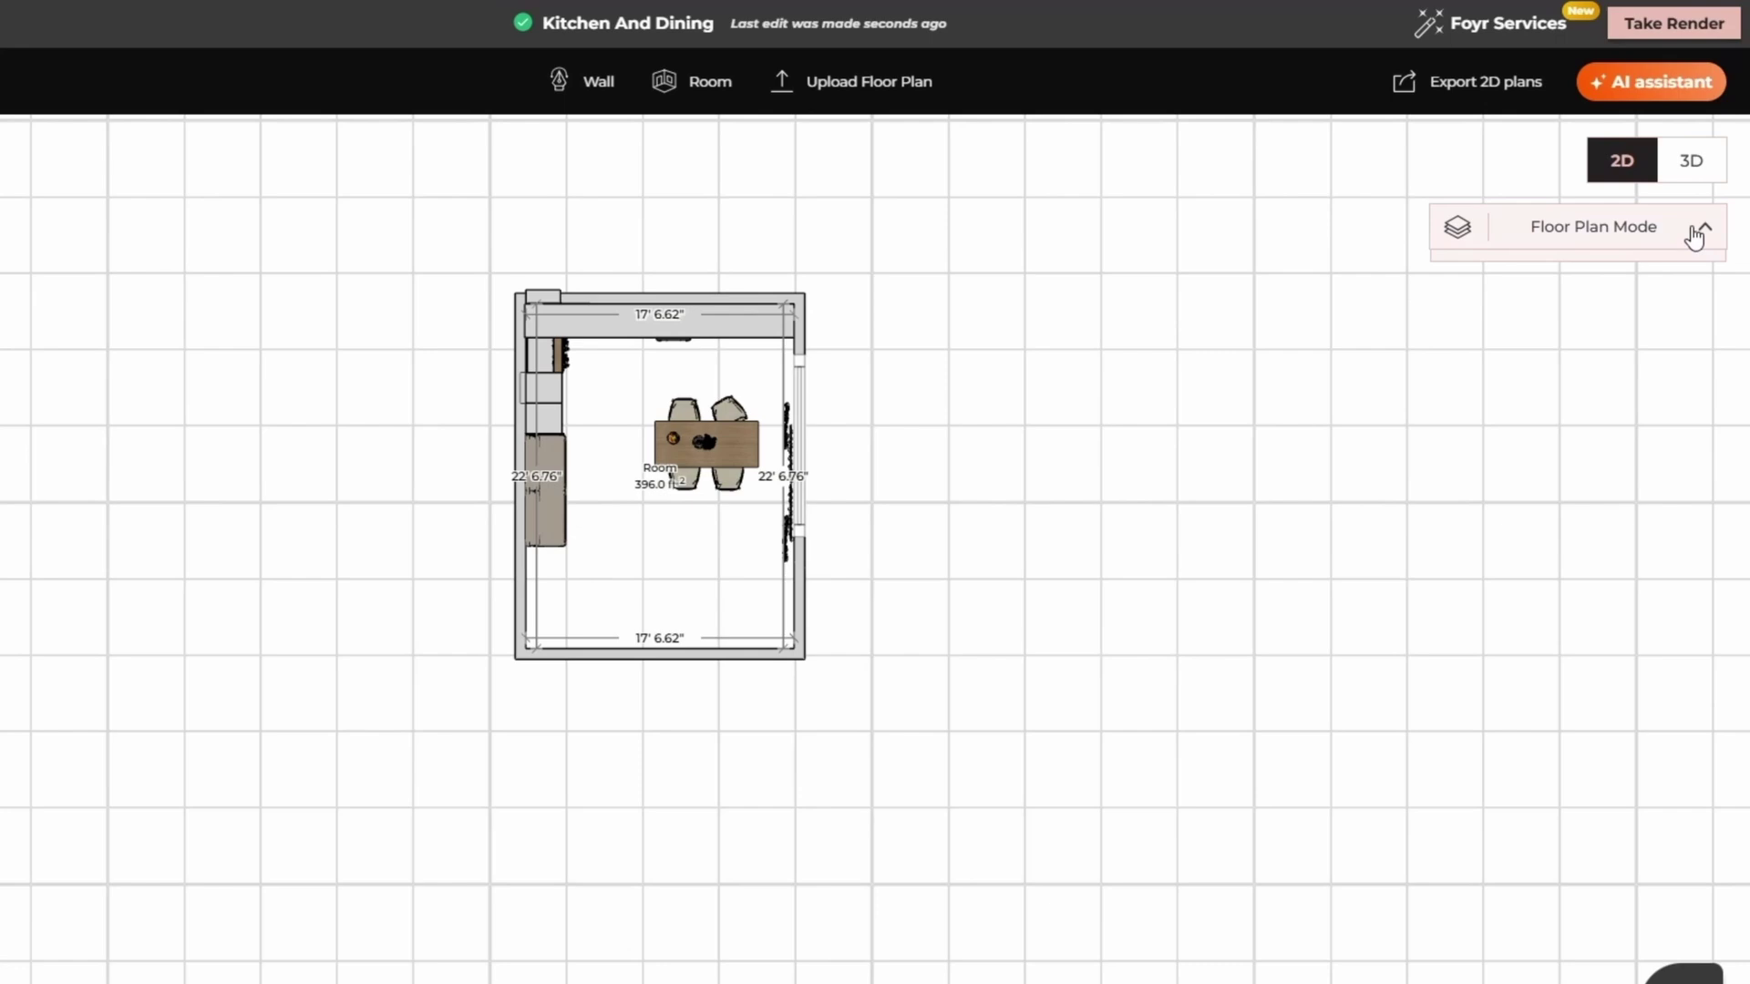
click(1706, 288)
click(1599, 367)
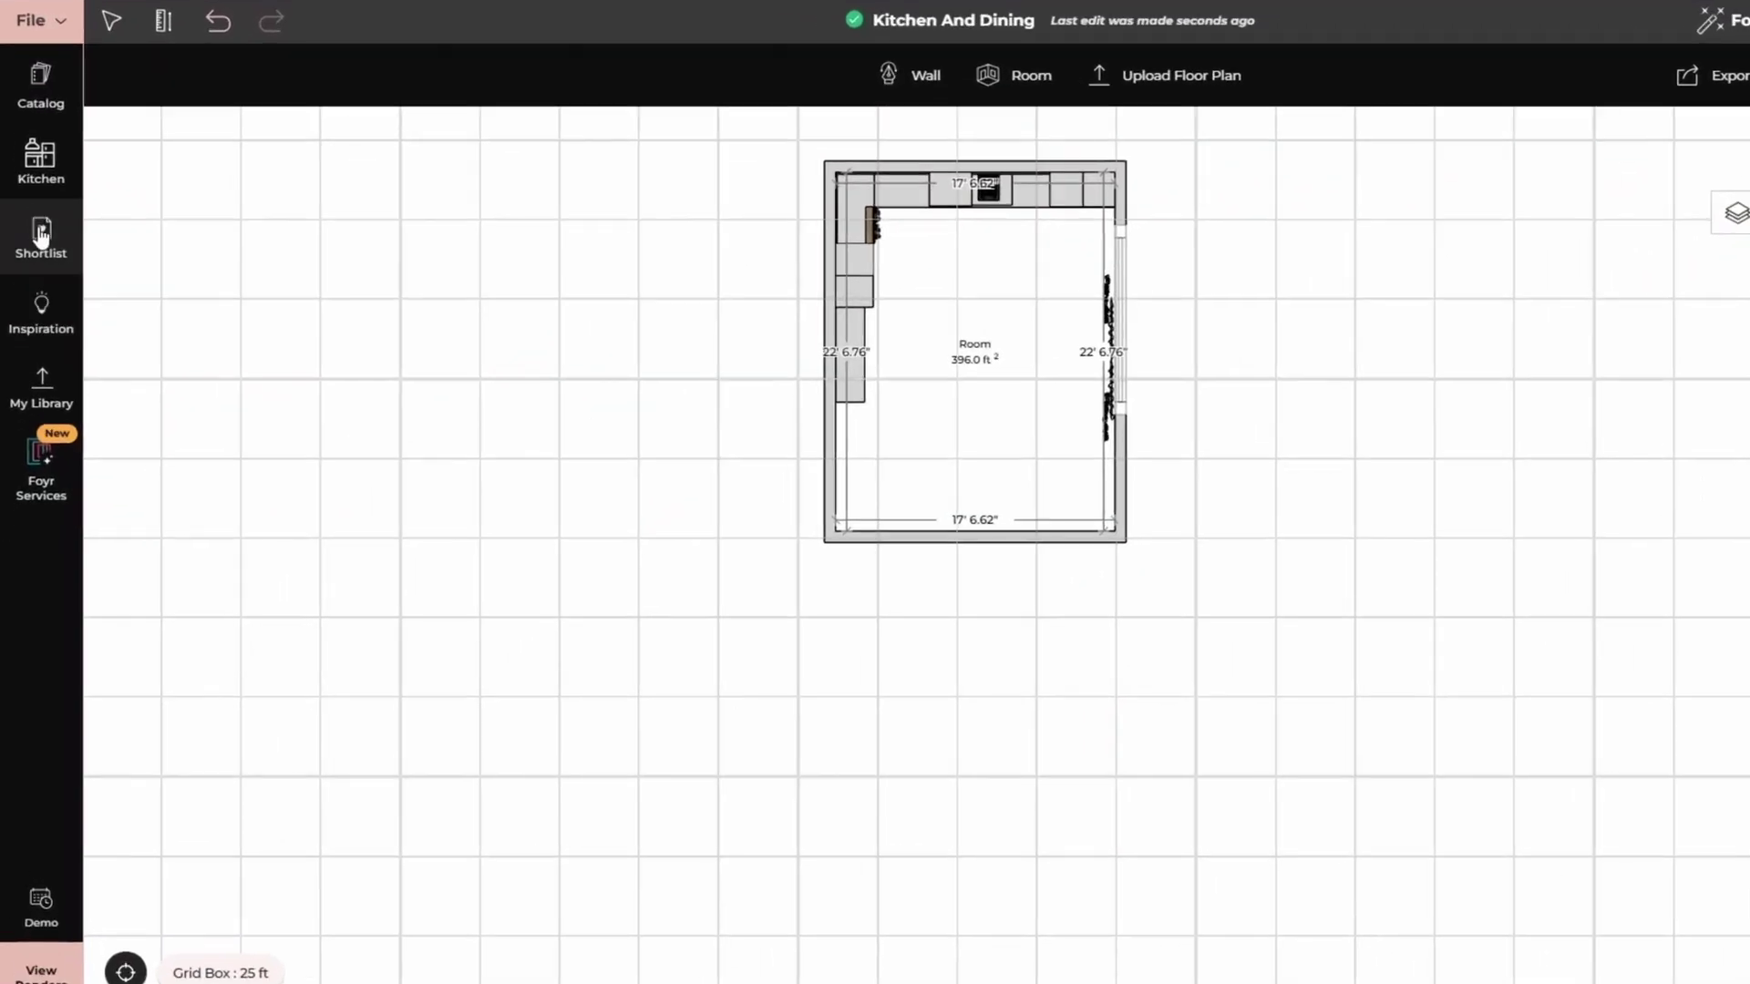
click(35, 306)
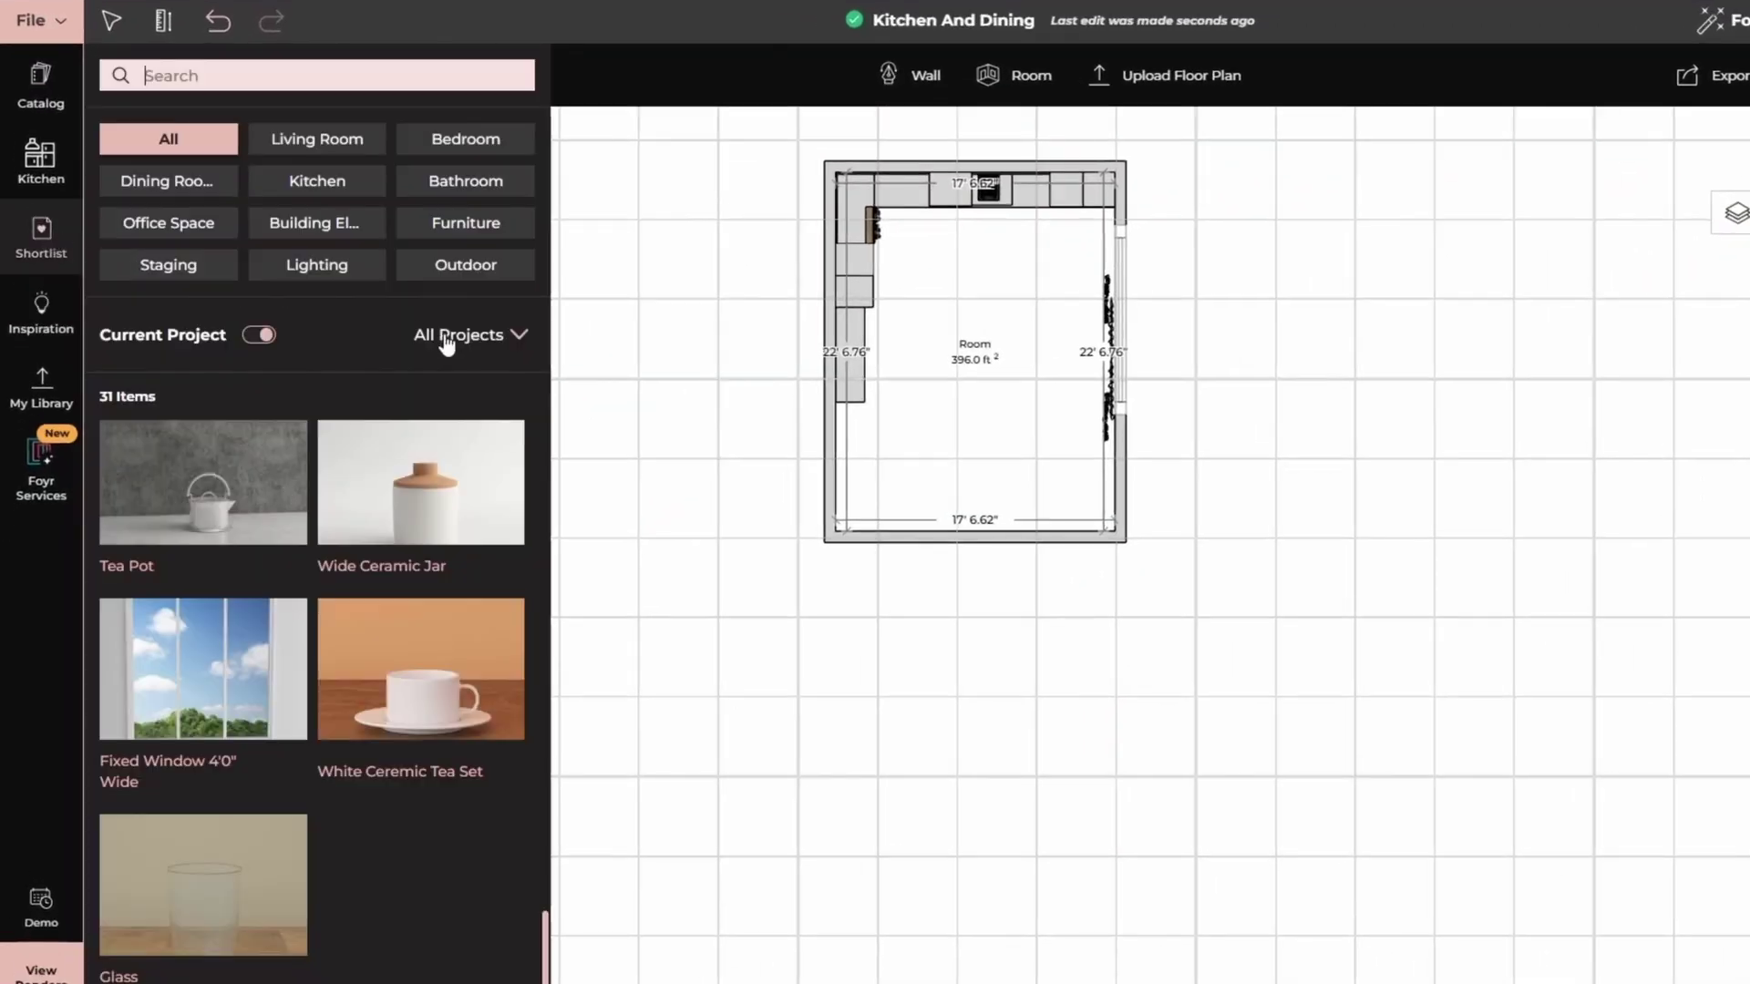
scroll(304, 591, up, 4)
drag(180, 660, 626, 608)
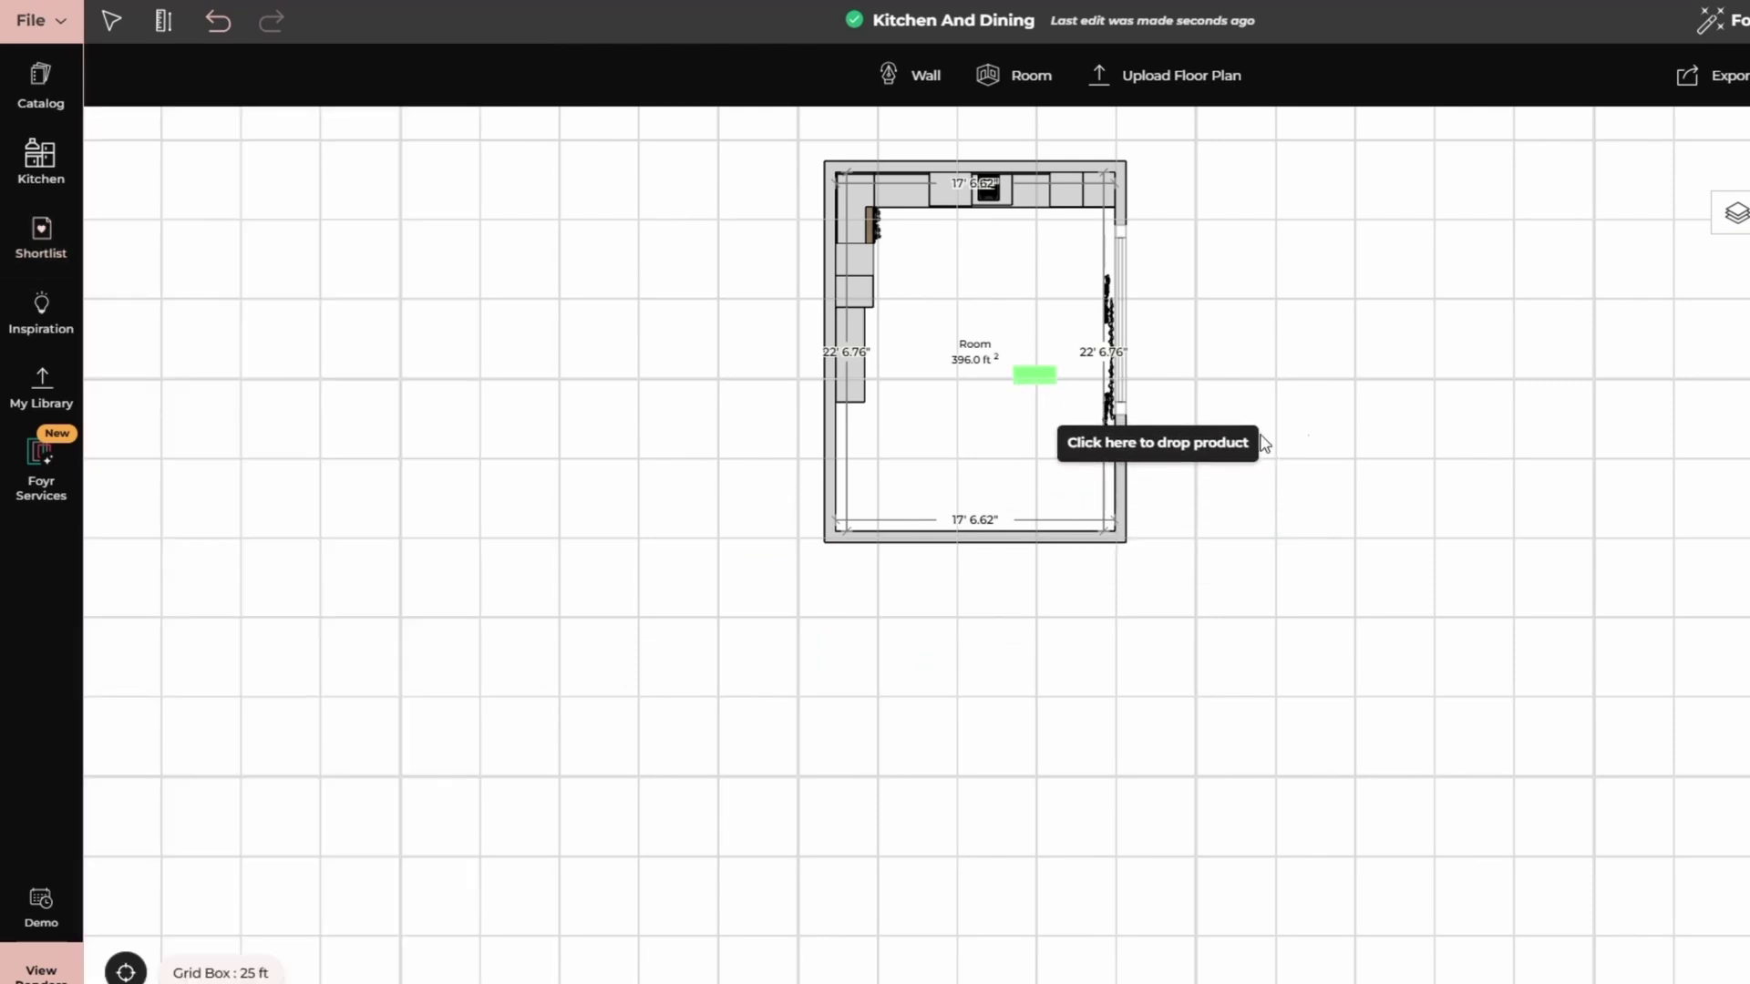
click(1265, 444)
- Switch the kitchen design to the 3D view
click(1702, 231)
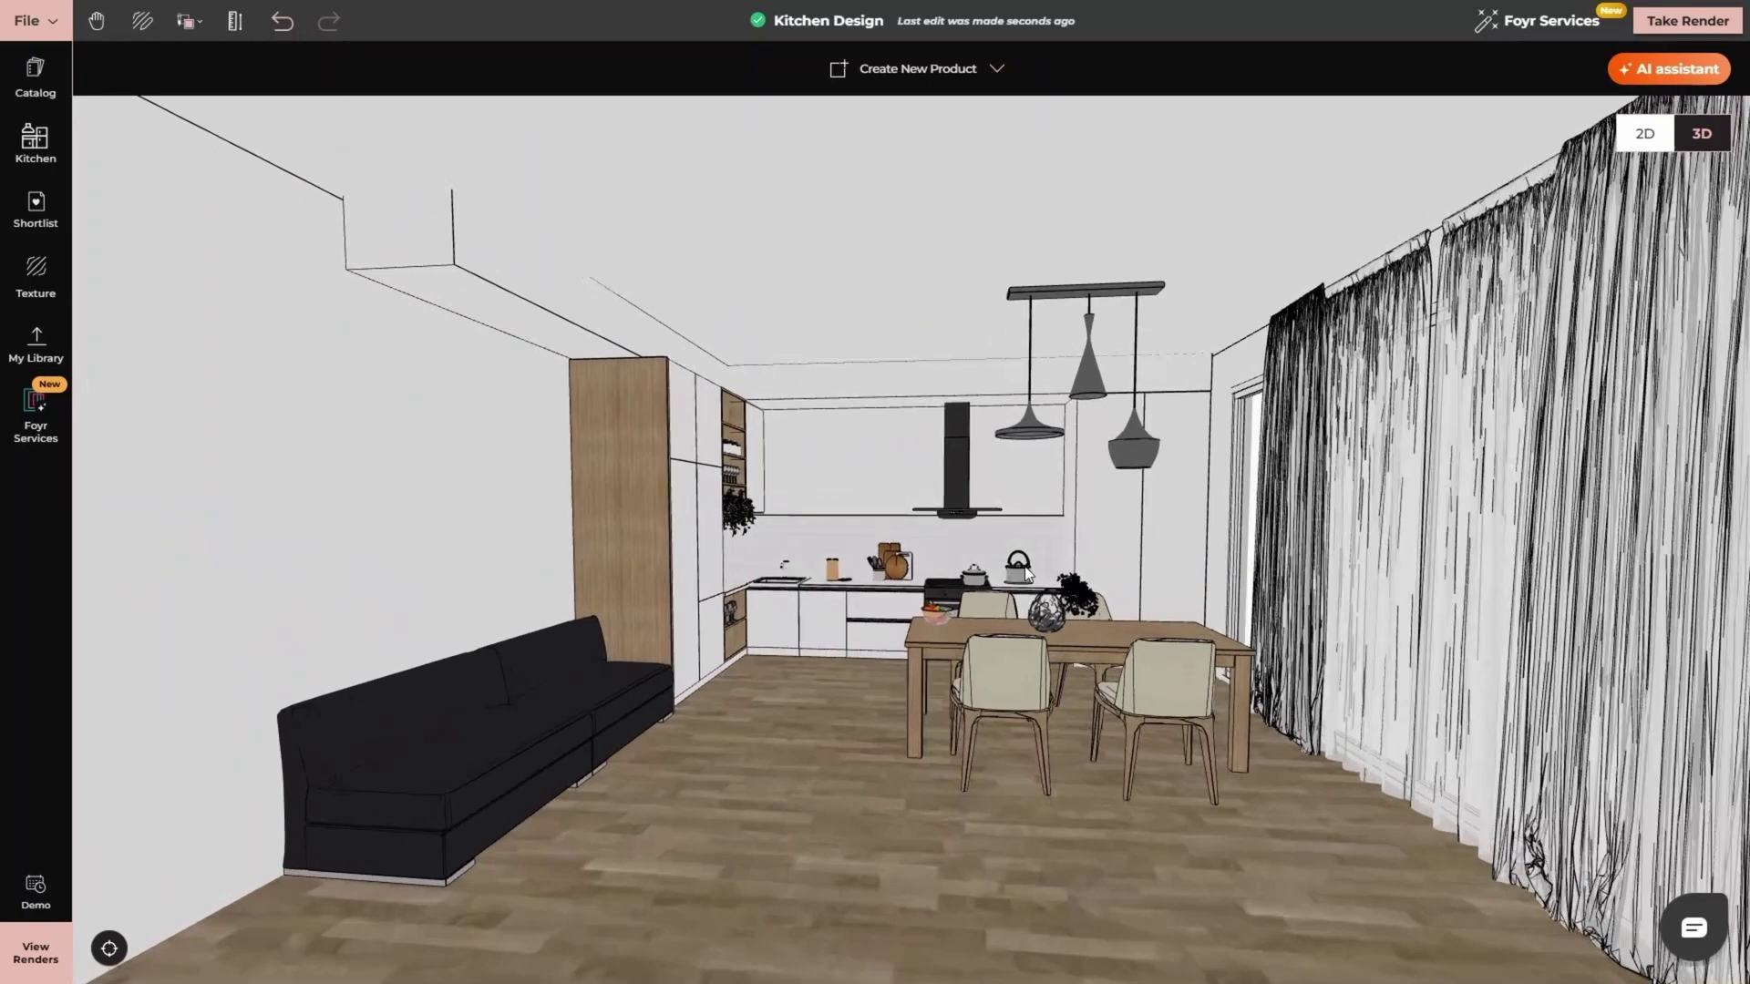
scroll(1024, 566, up, 5)
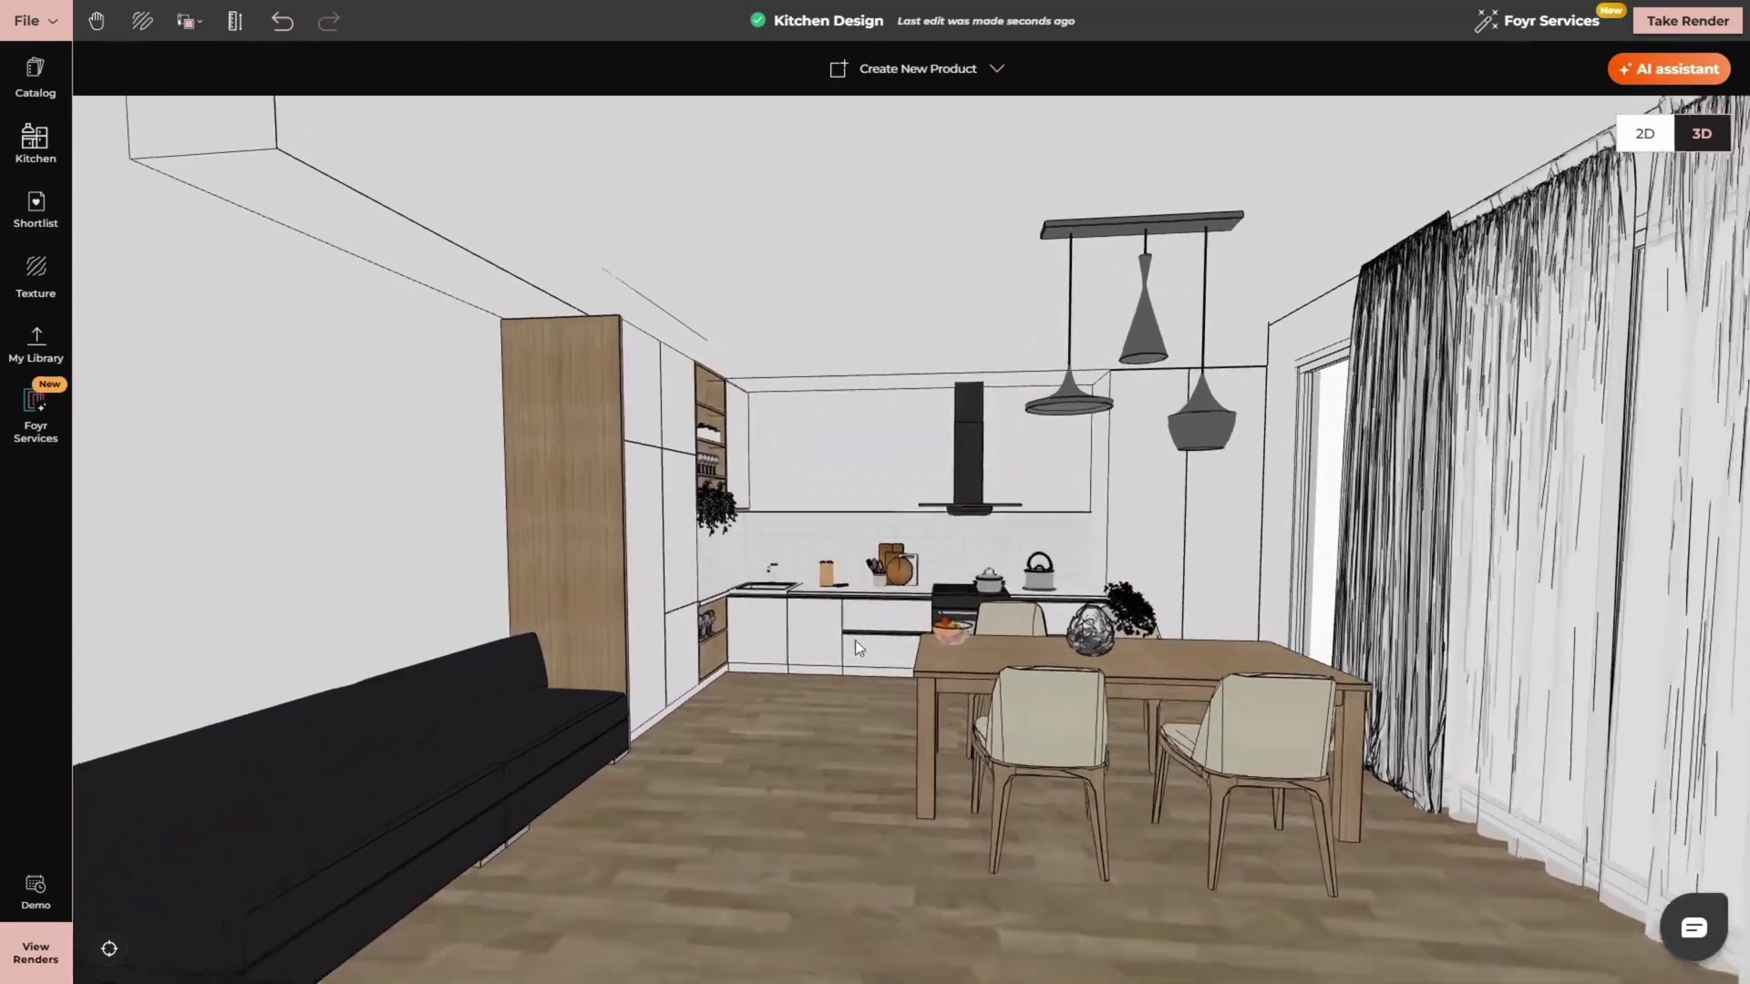
scroll(855, 648, down, 5)
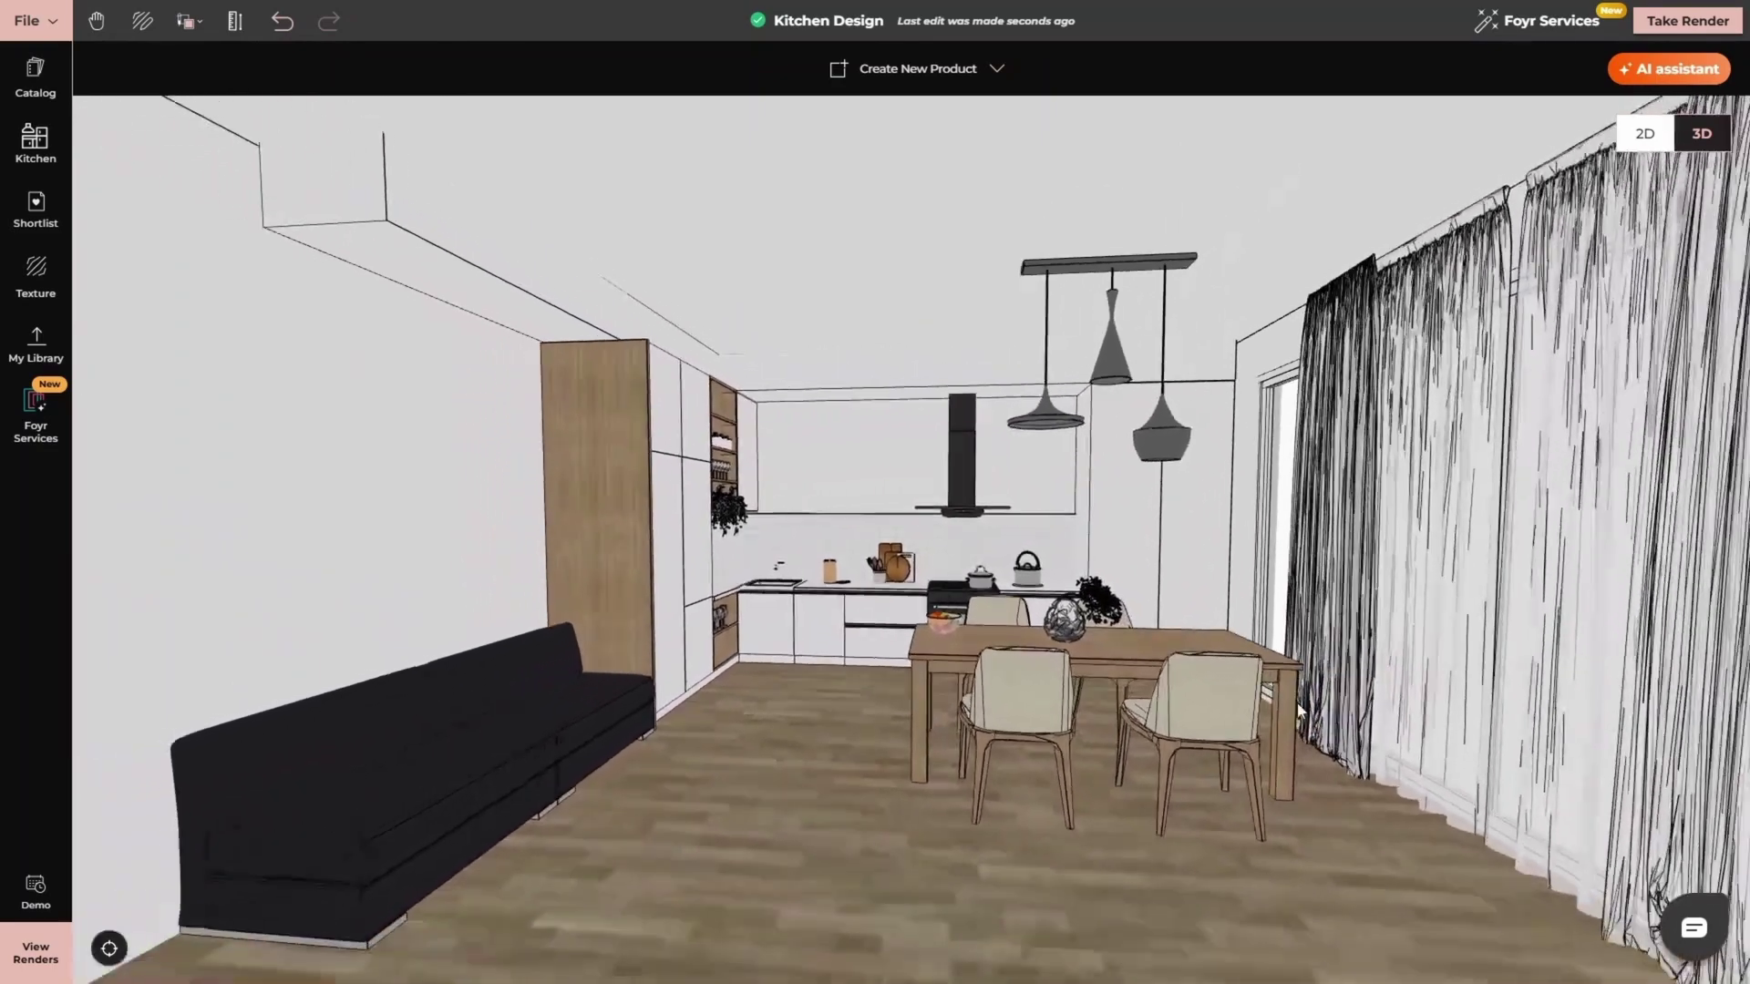
scroll(1300, 711, up, 5)
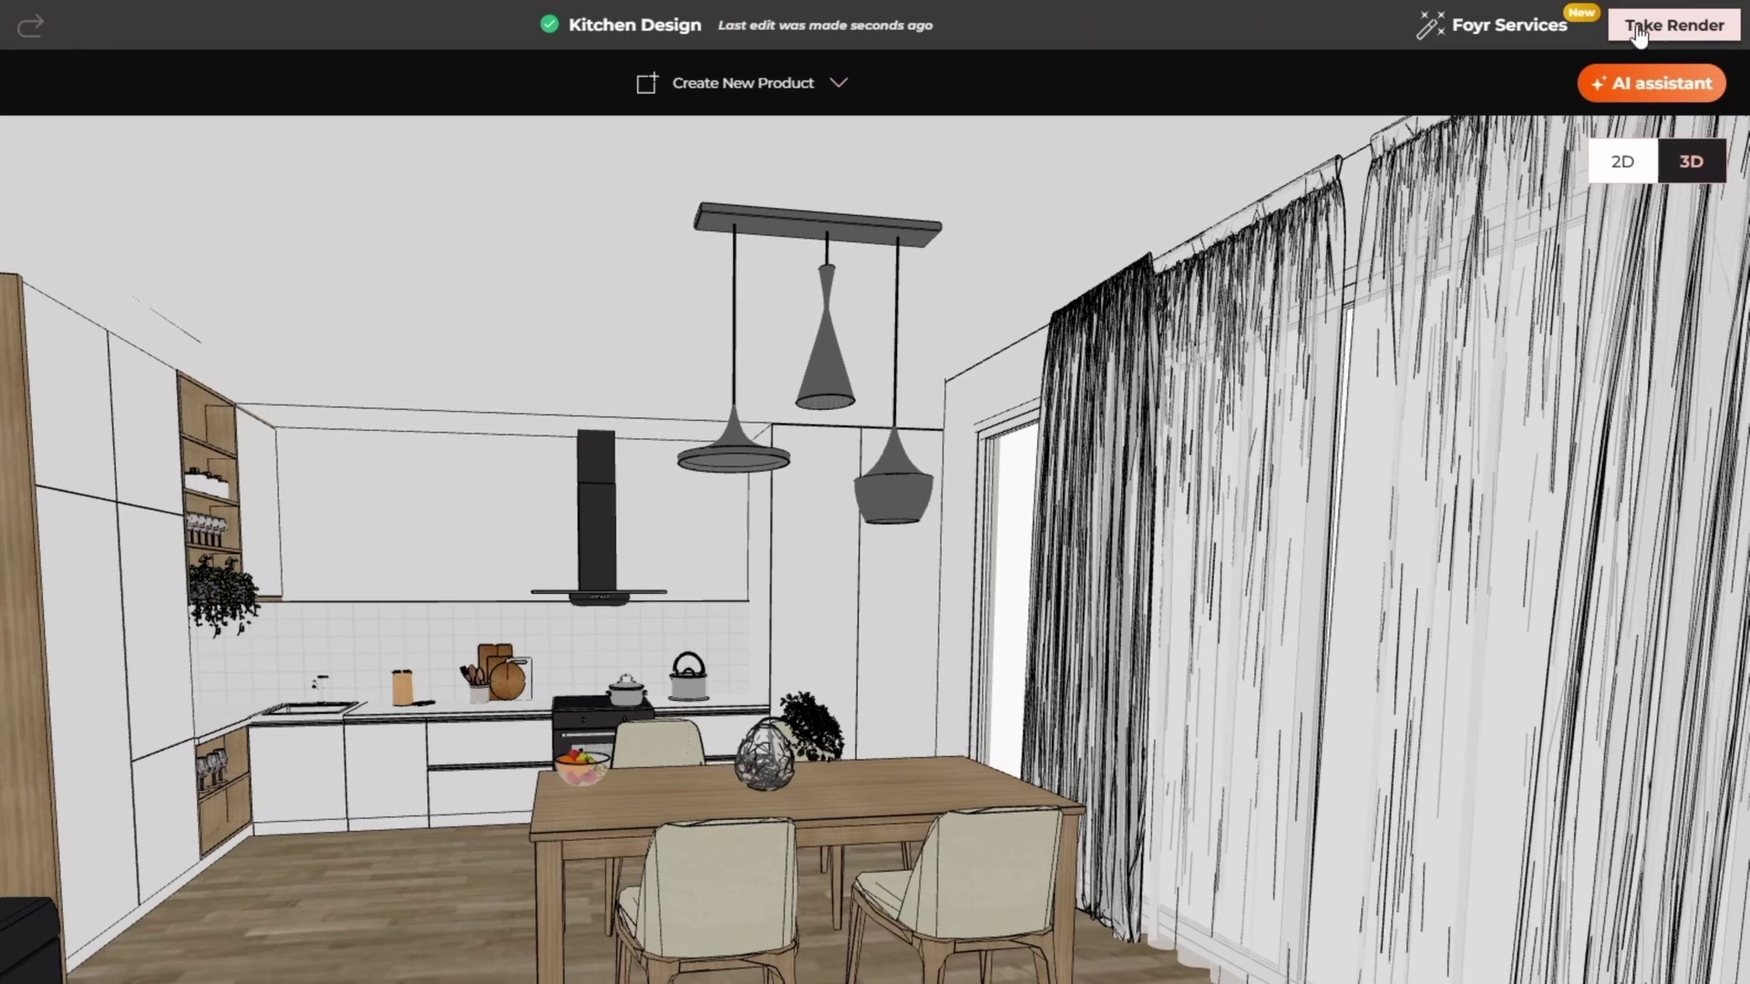
- In render mode, set a 16:9 aspect ratio and frame the kitchen and dining table
click(1638, 31)
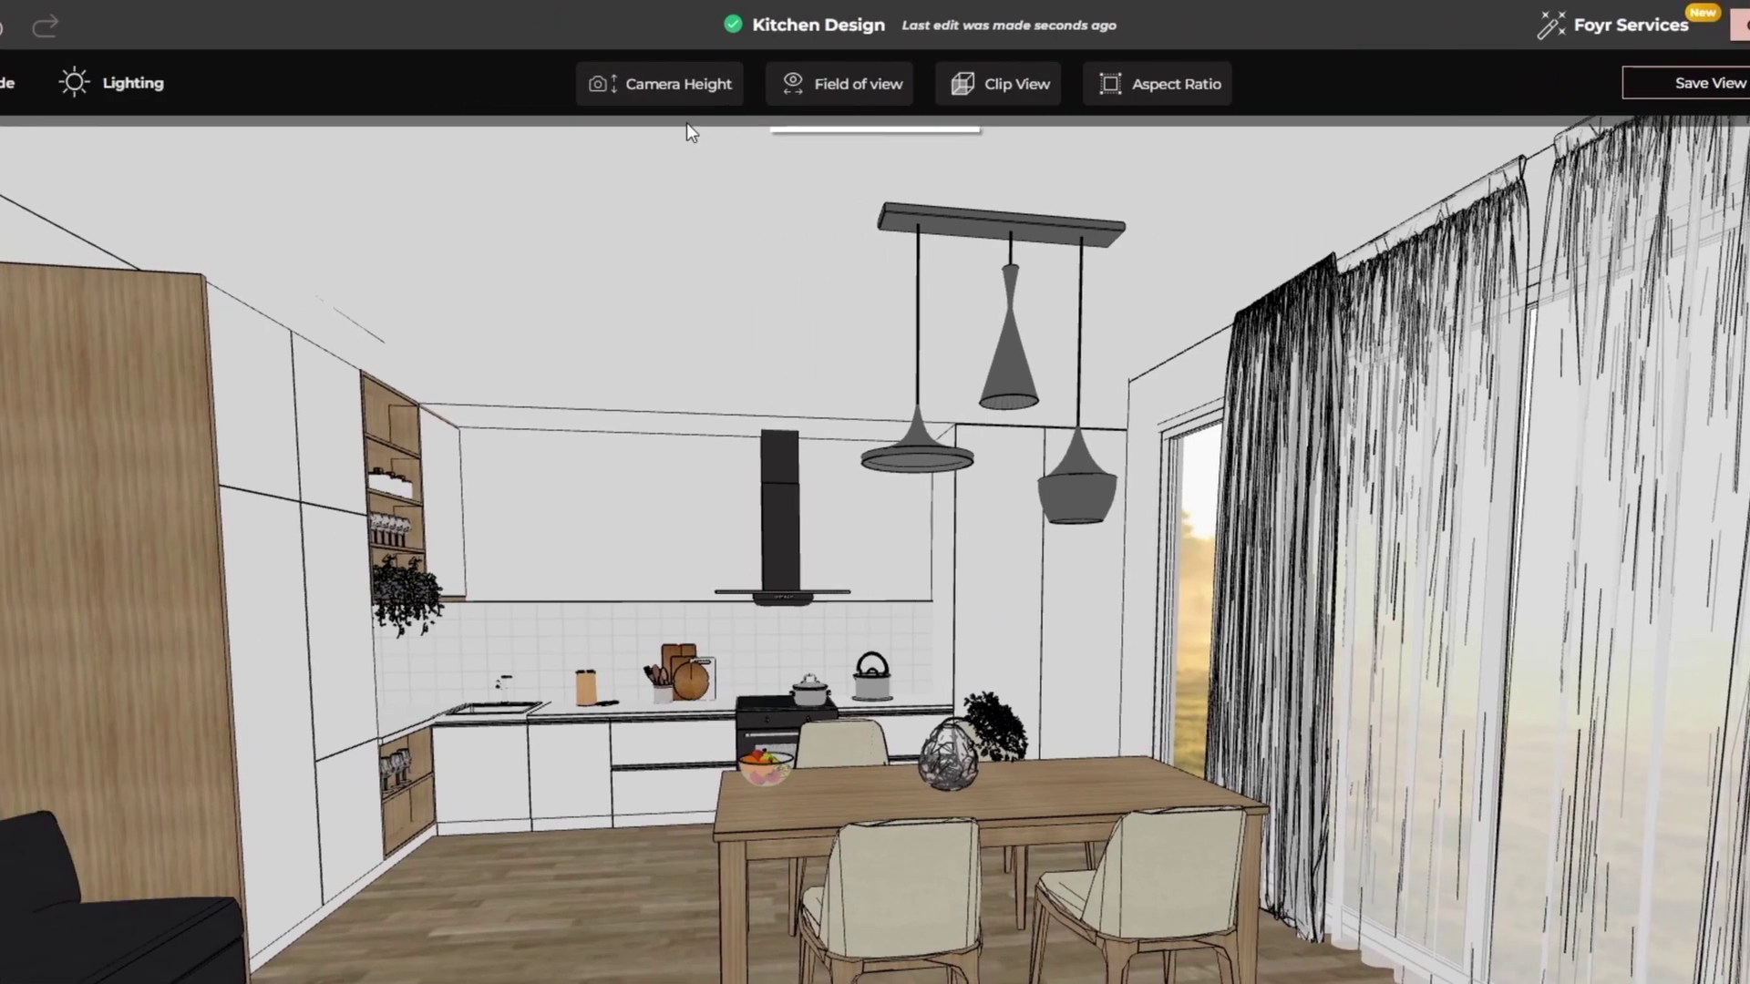
click(504, 103)
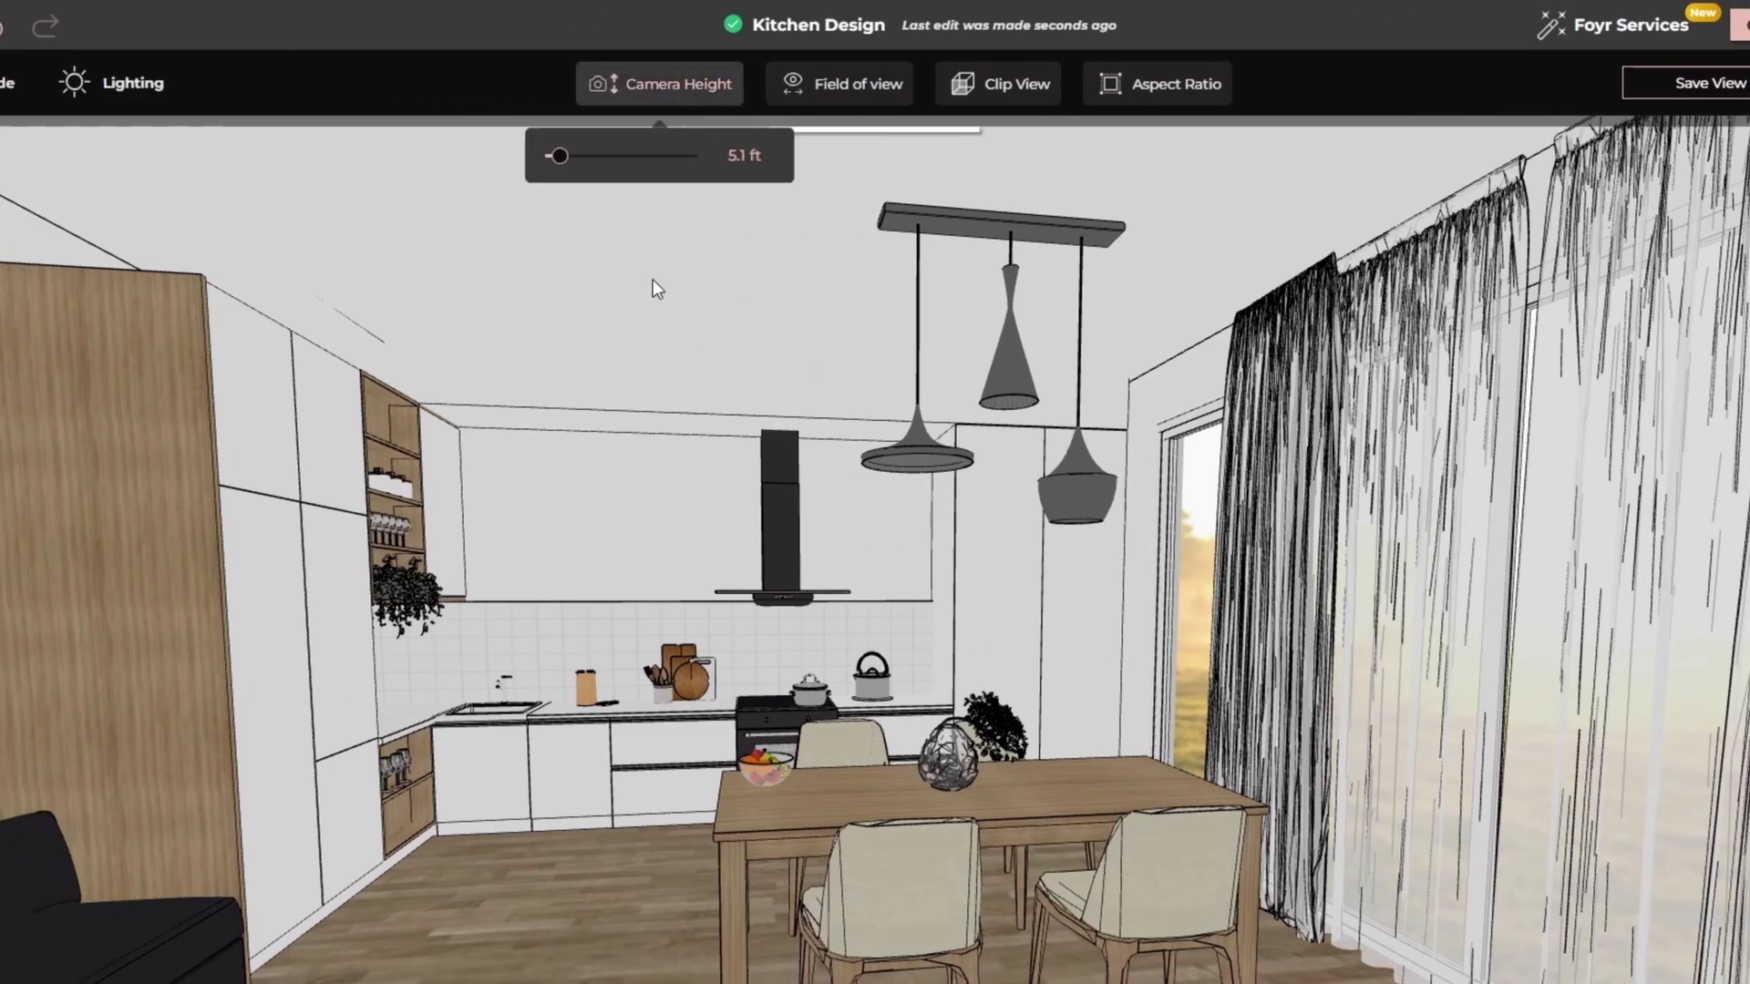
click(844, 91)
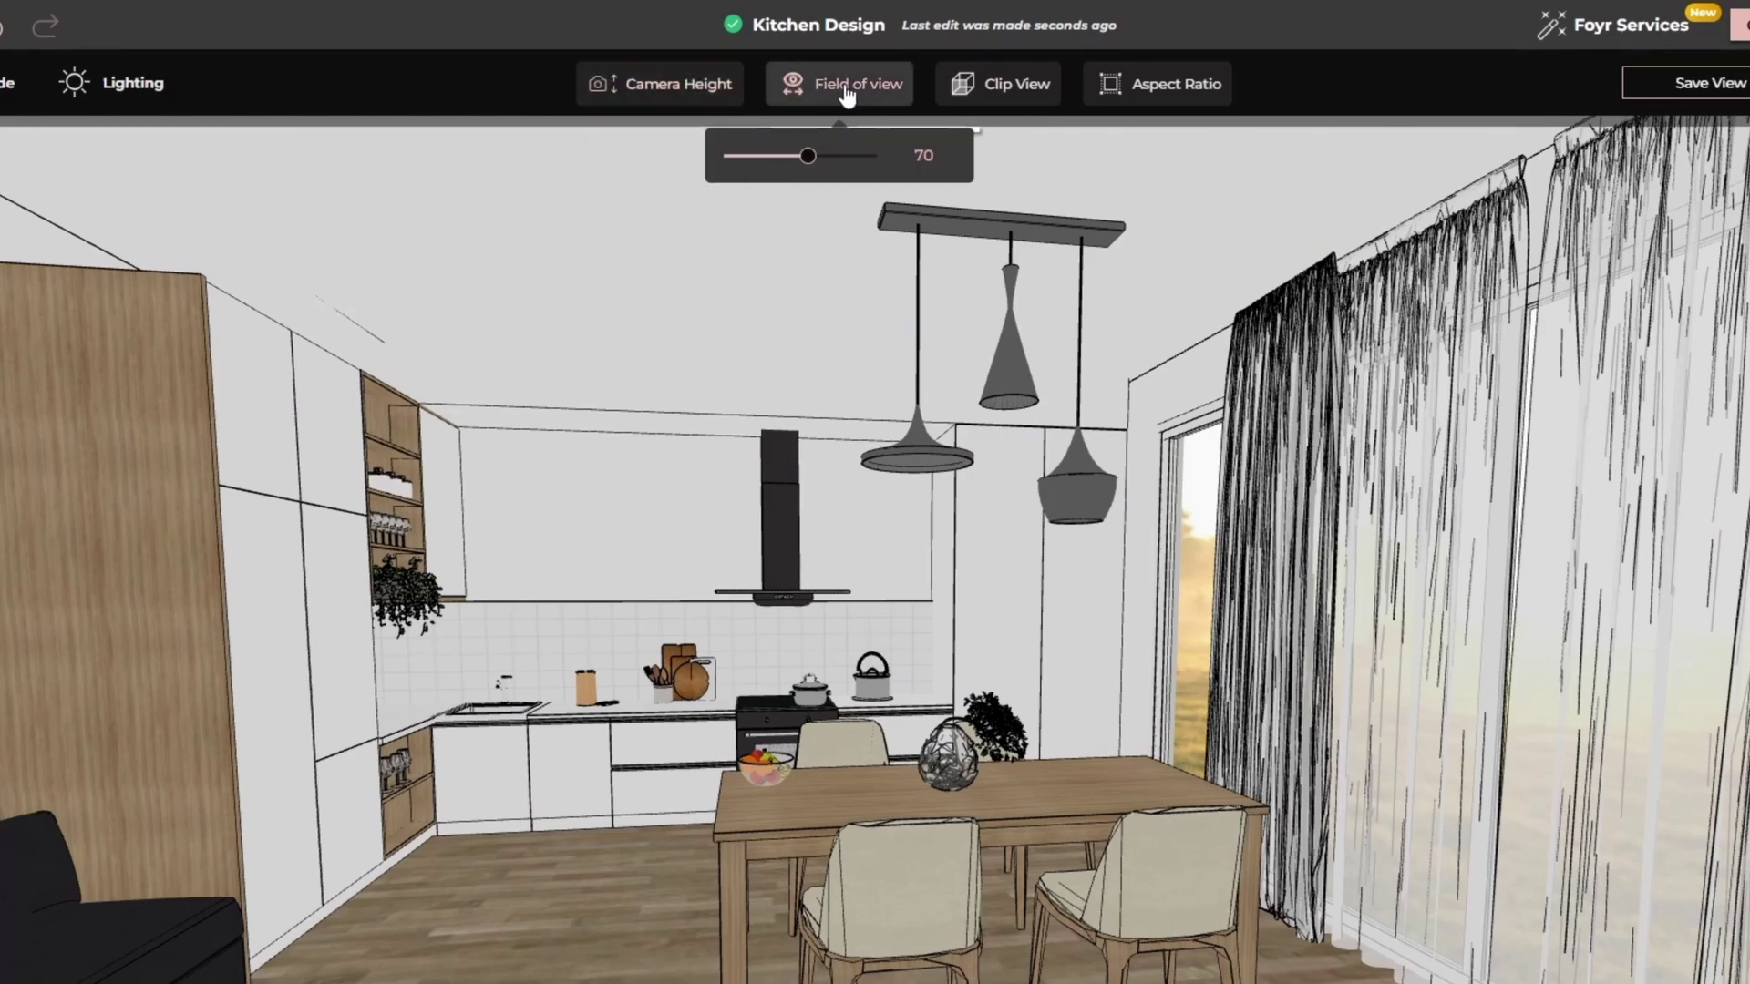
click(1150, 87)
click(1037, 157)
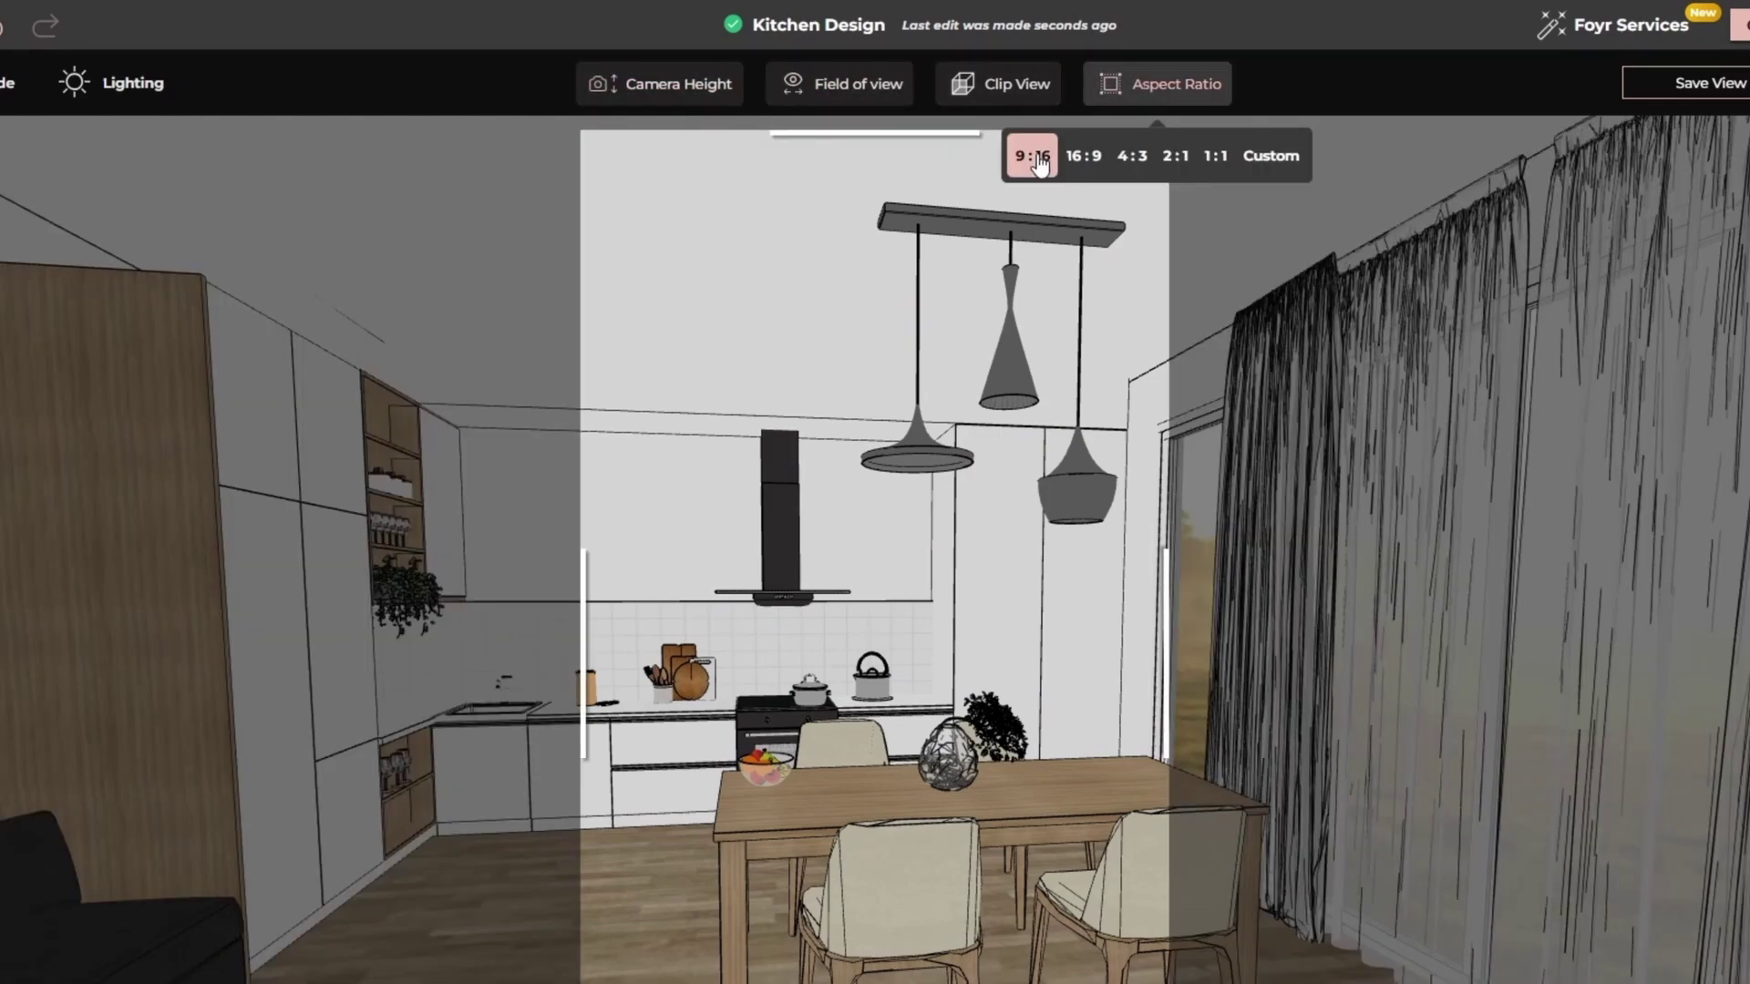
click(1098, 162)
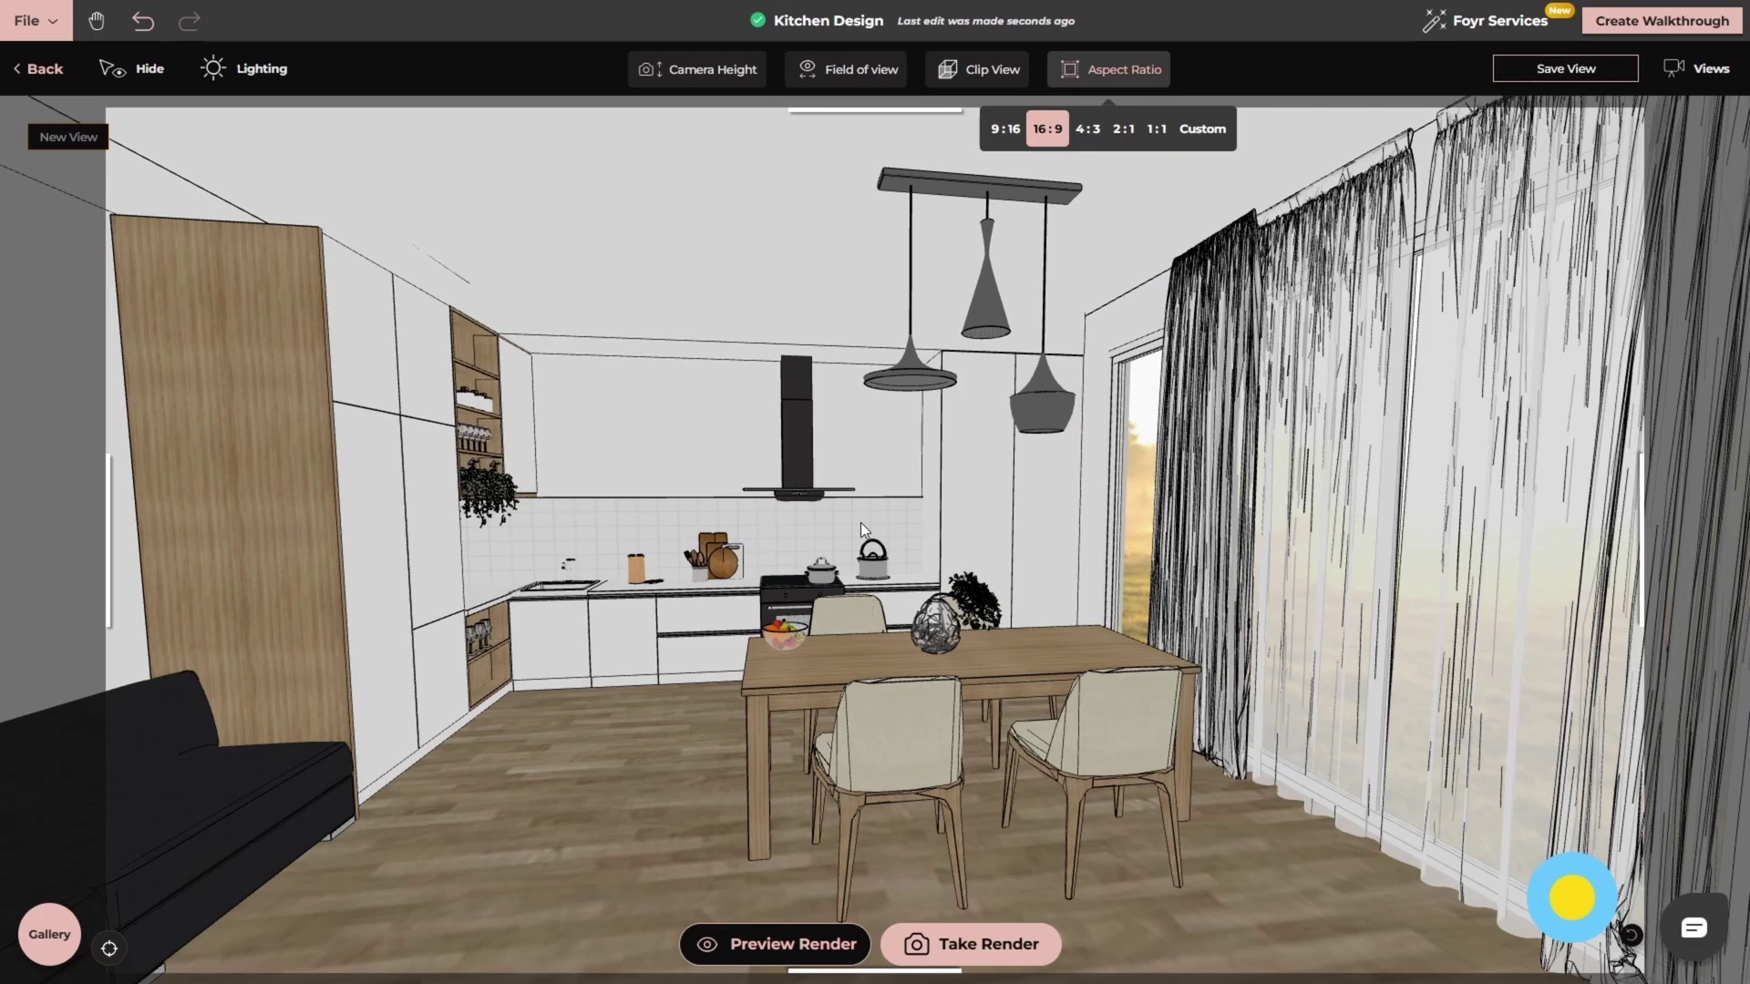
drag(857, 632, 819, 620)
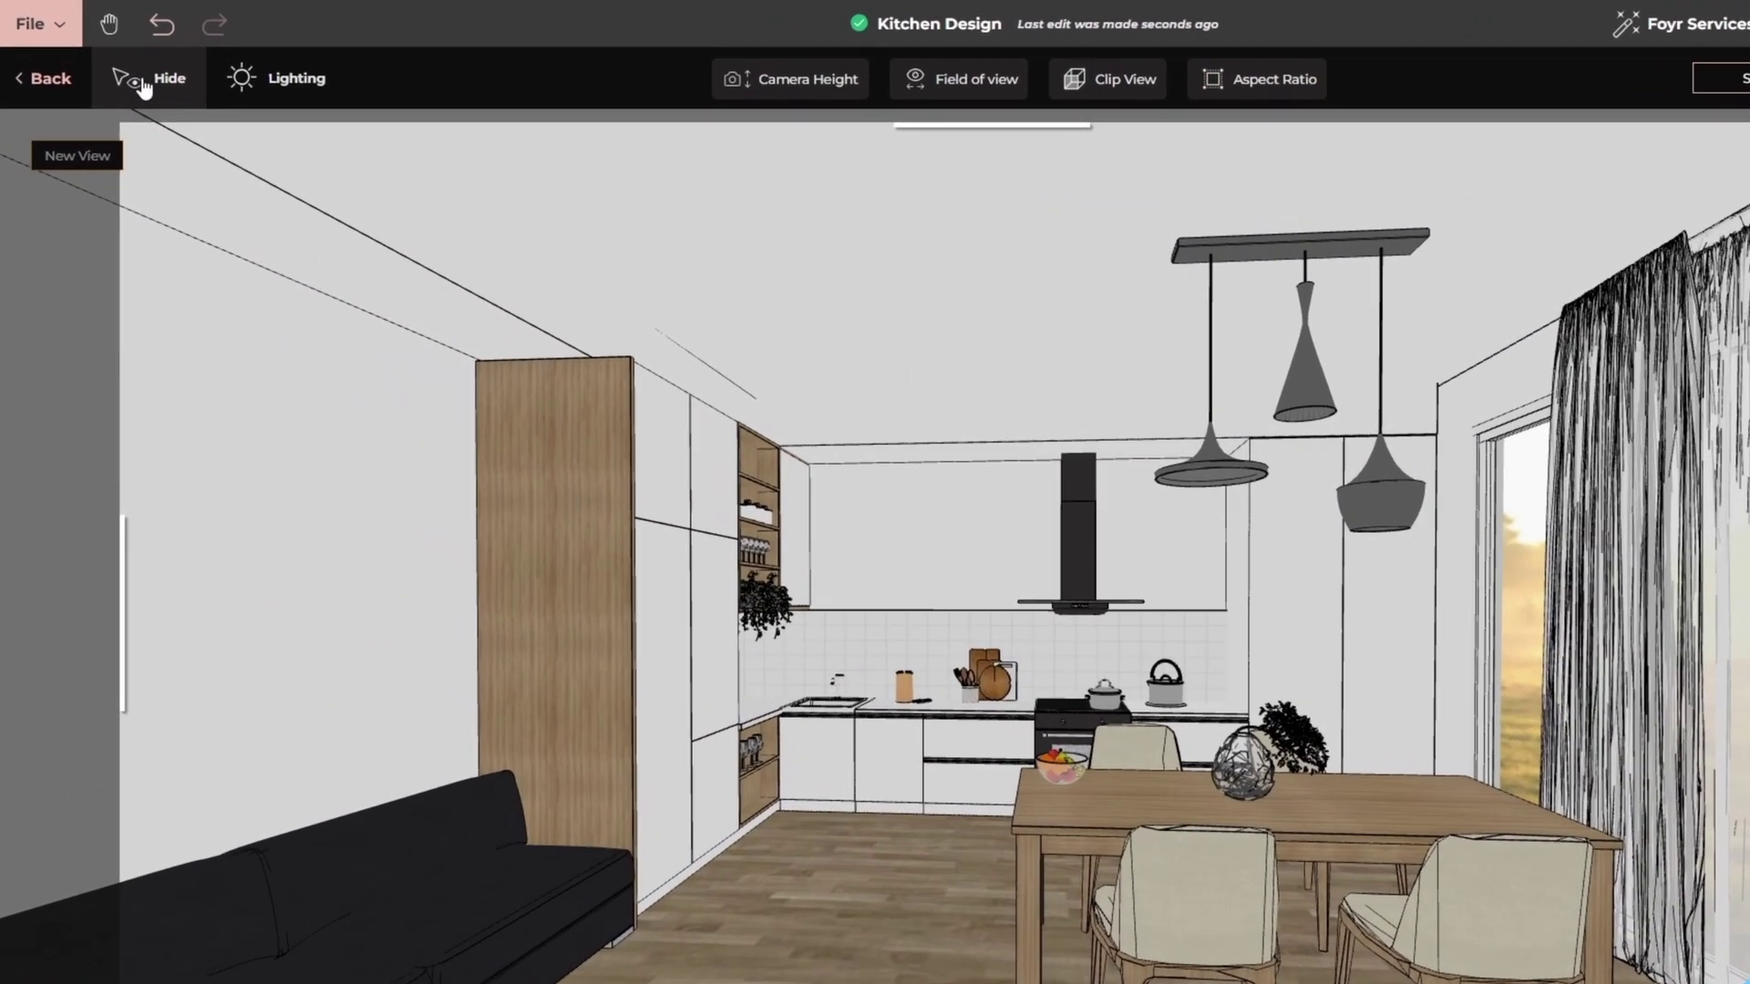
- Keep the daylight preset, raise Interior Lighting from Low to Medium, and review environment backdrops
click(142, 88)
click(142, 82)
click(262, 86)
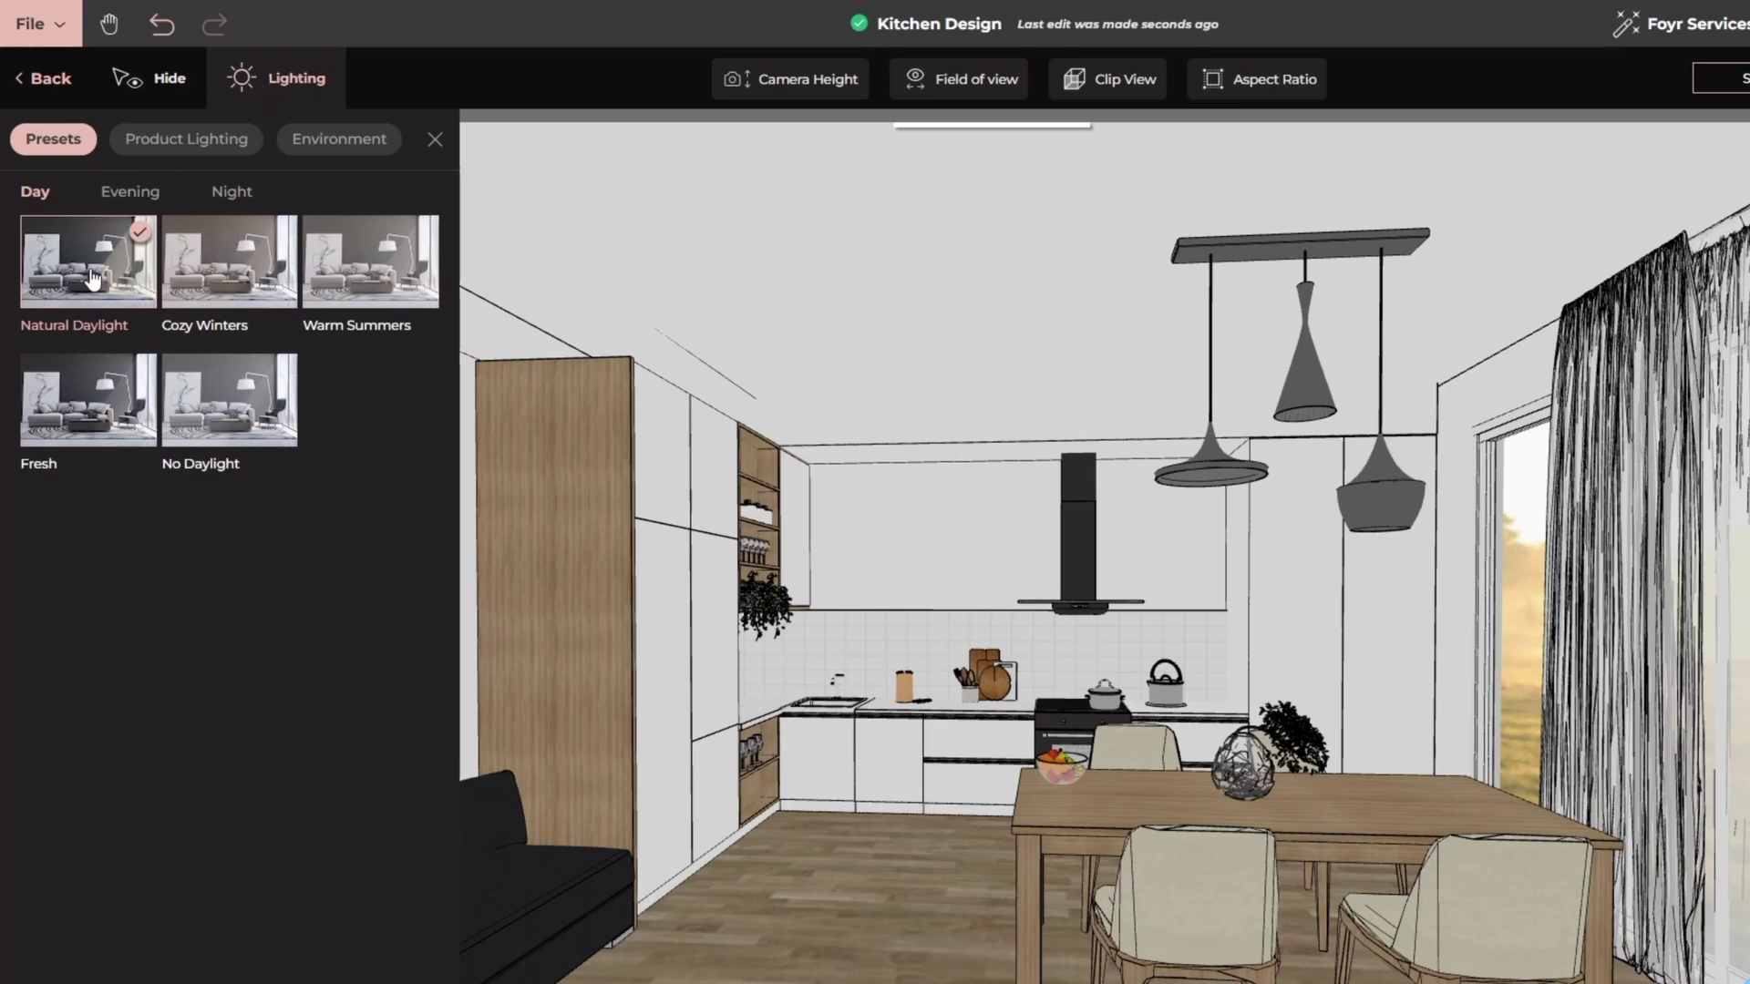
click(131, 194)
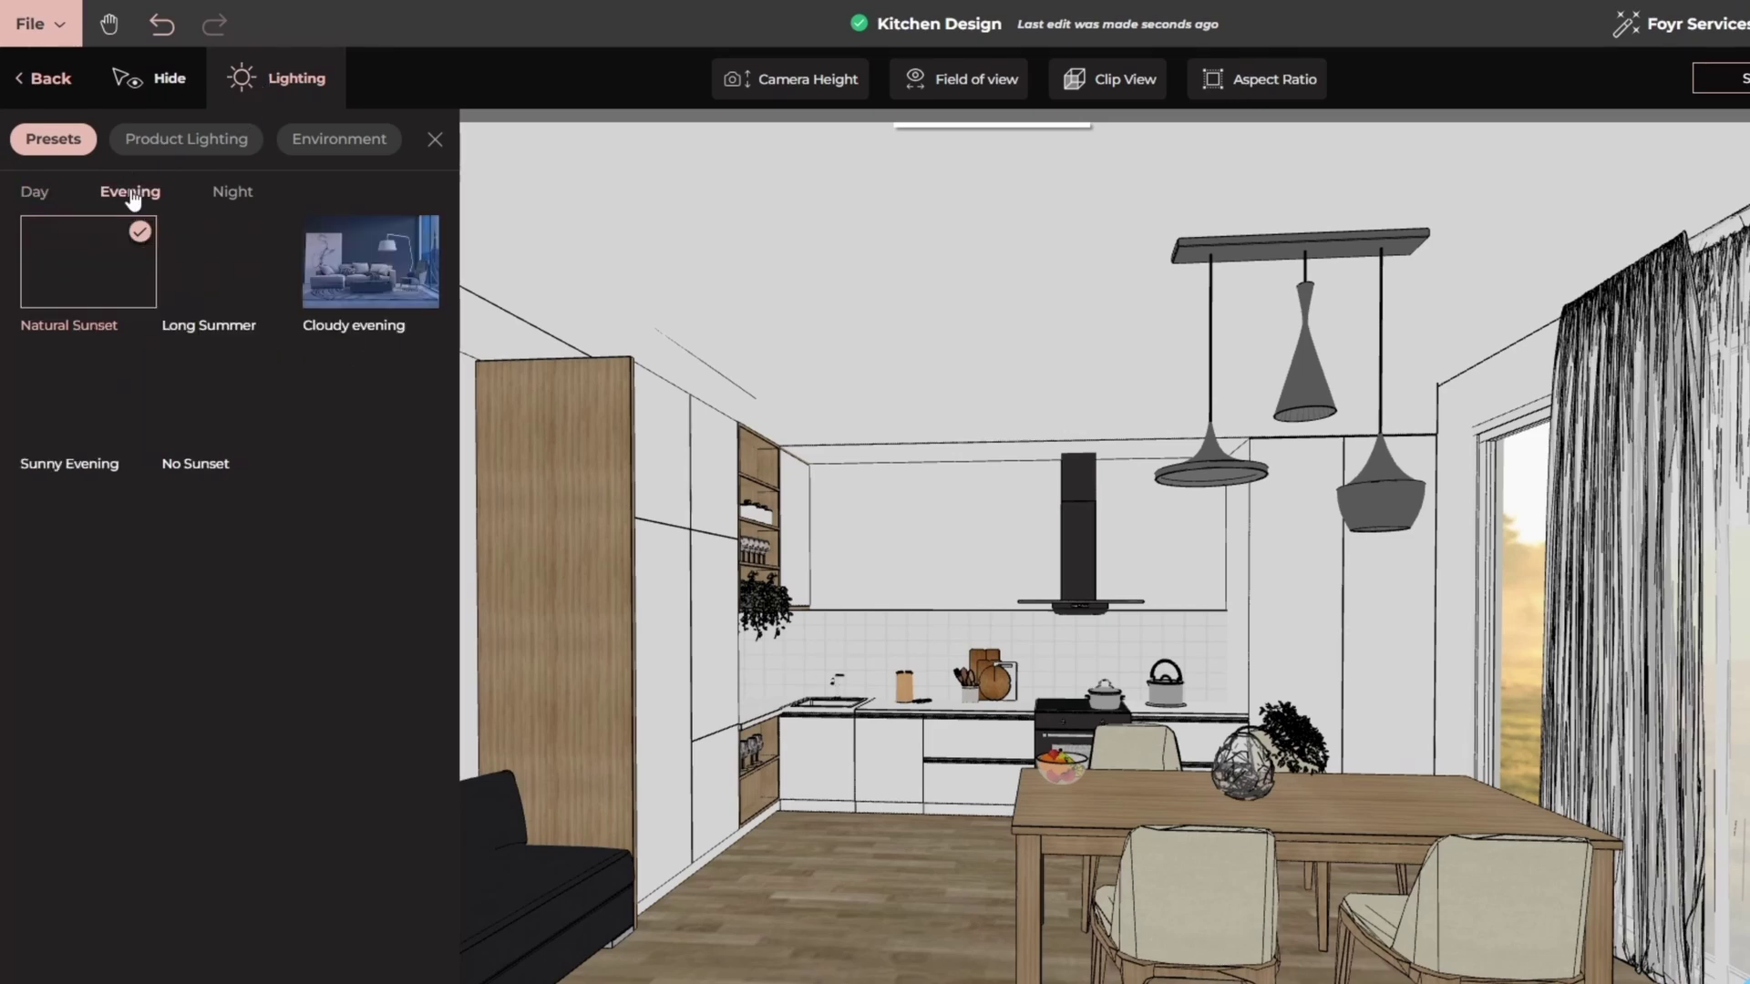
click(222, 194)
click(38, 196)
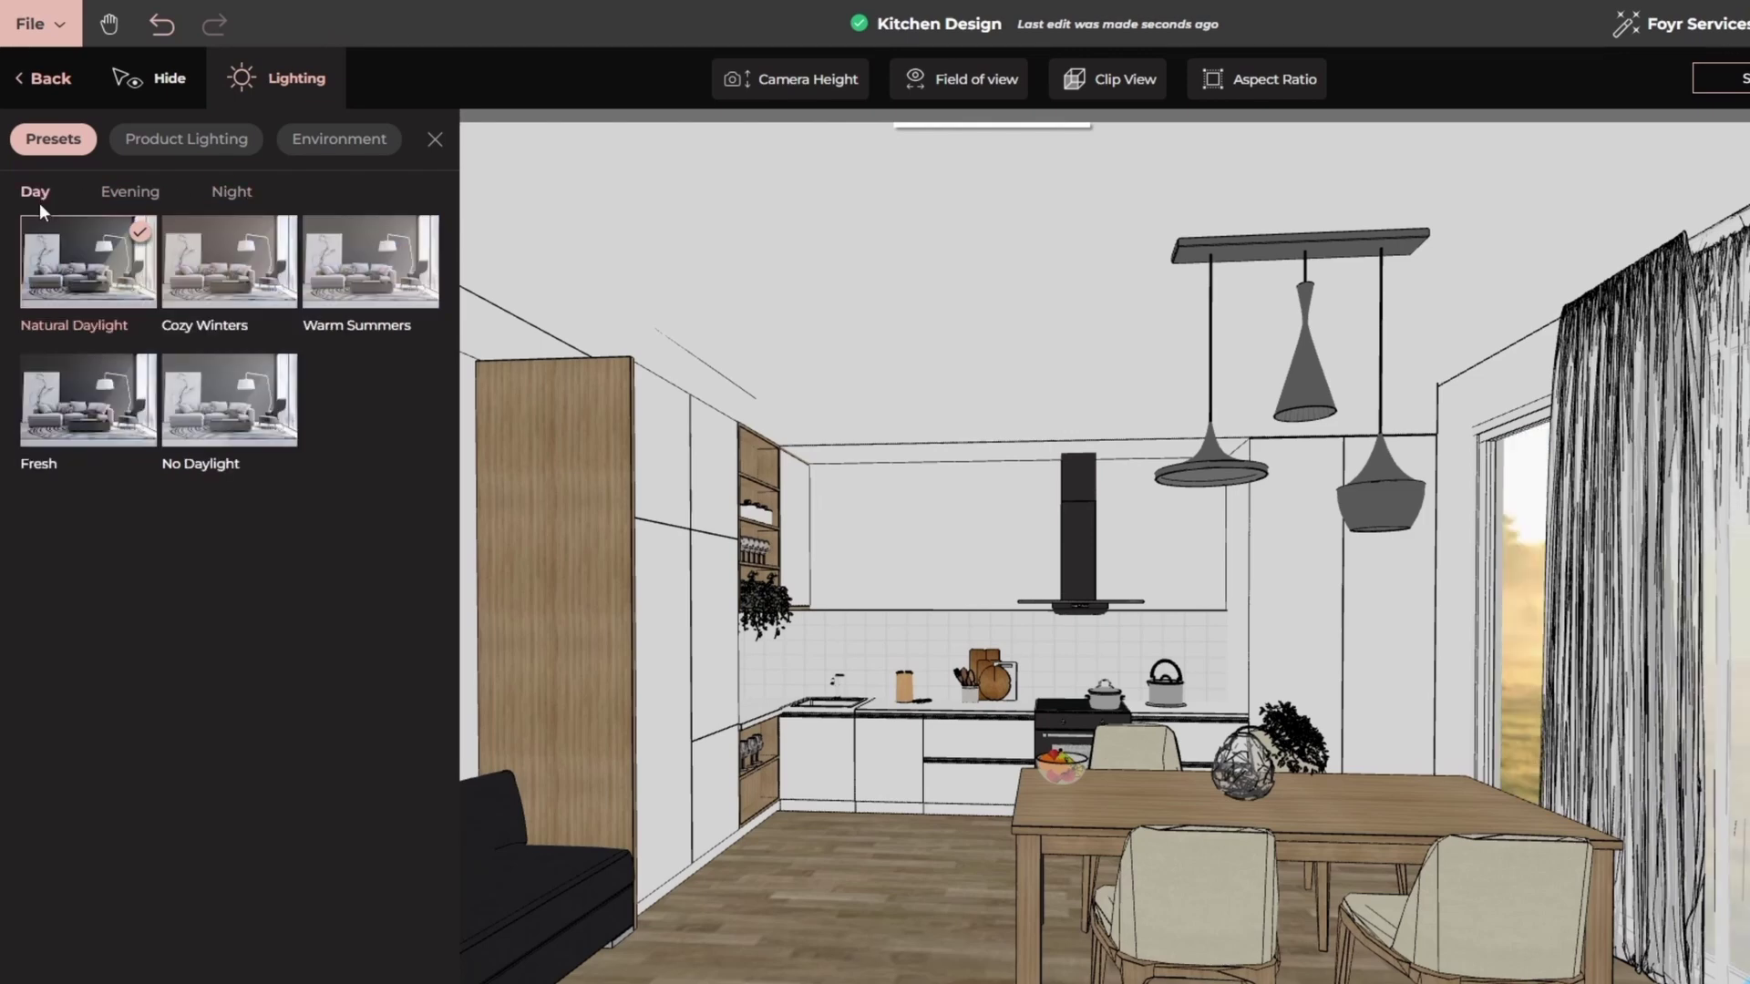
click(169, 146)
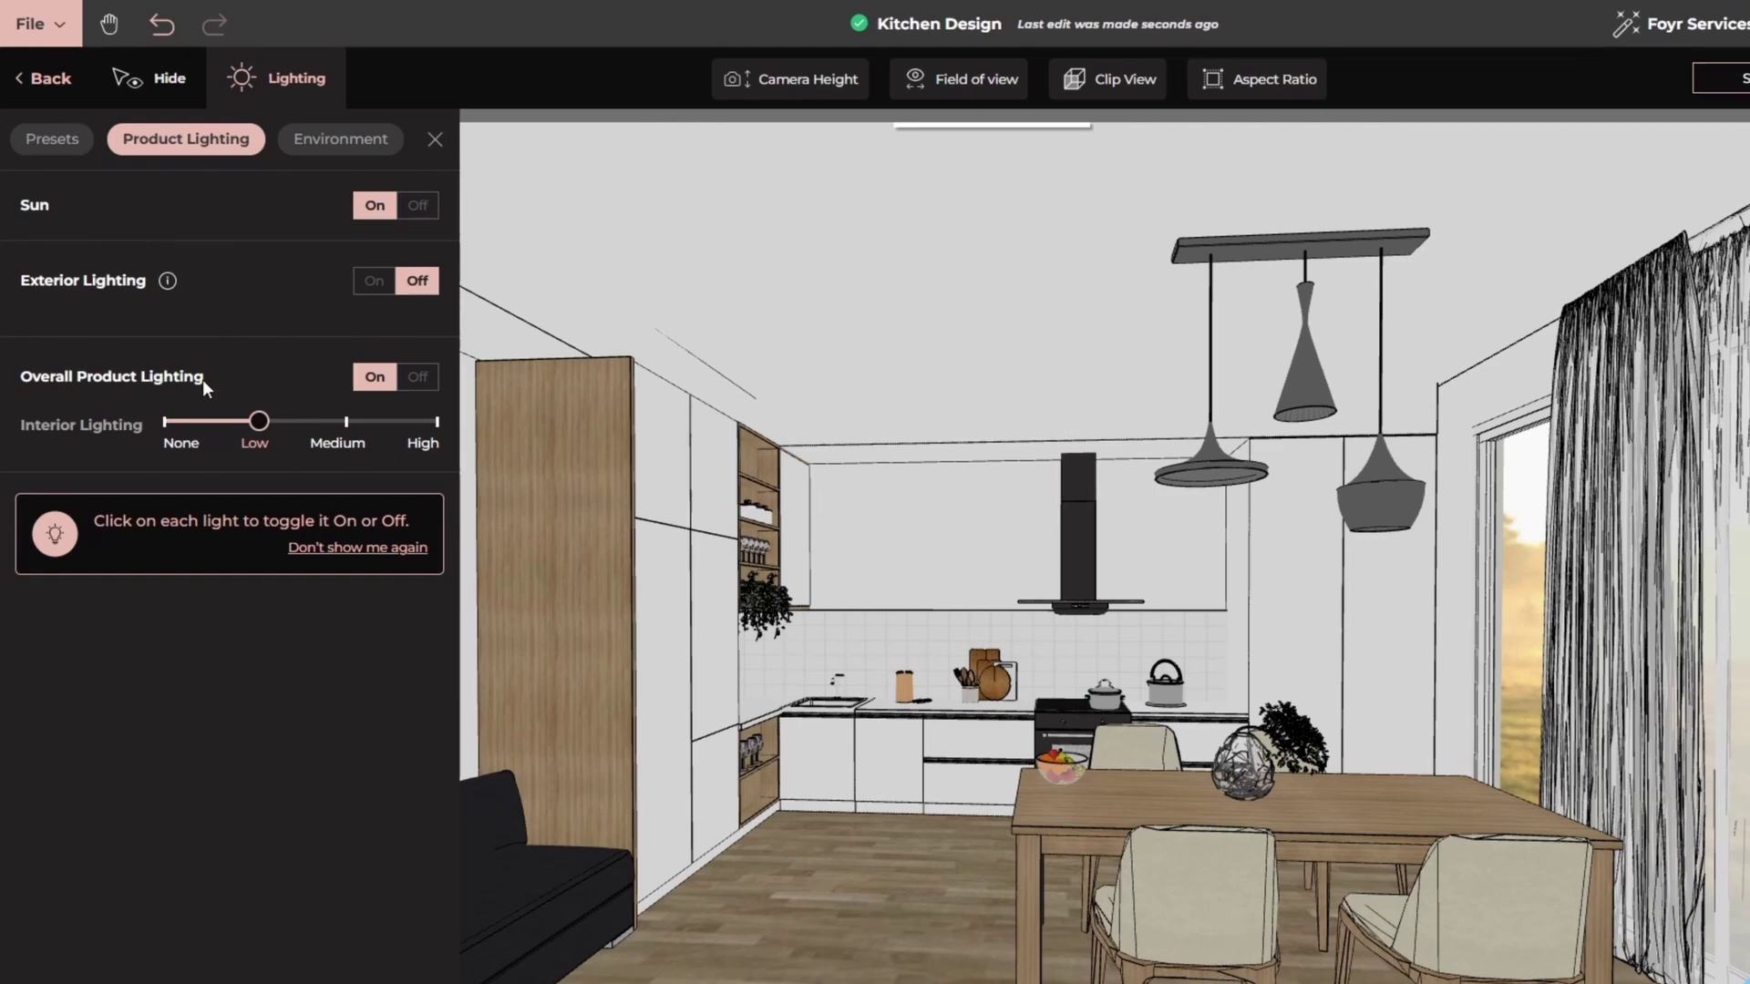
click(326, 424)
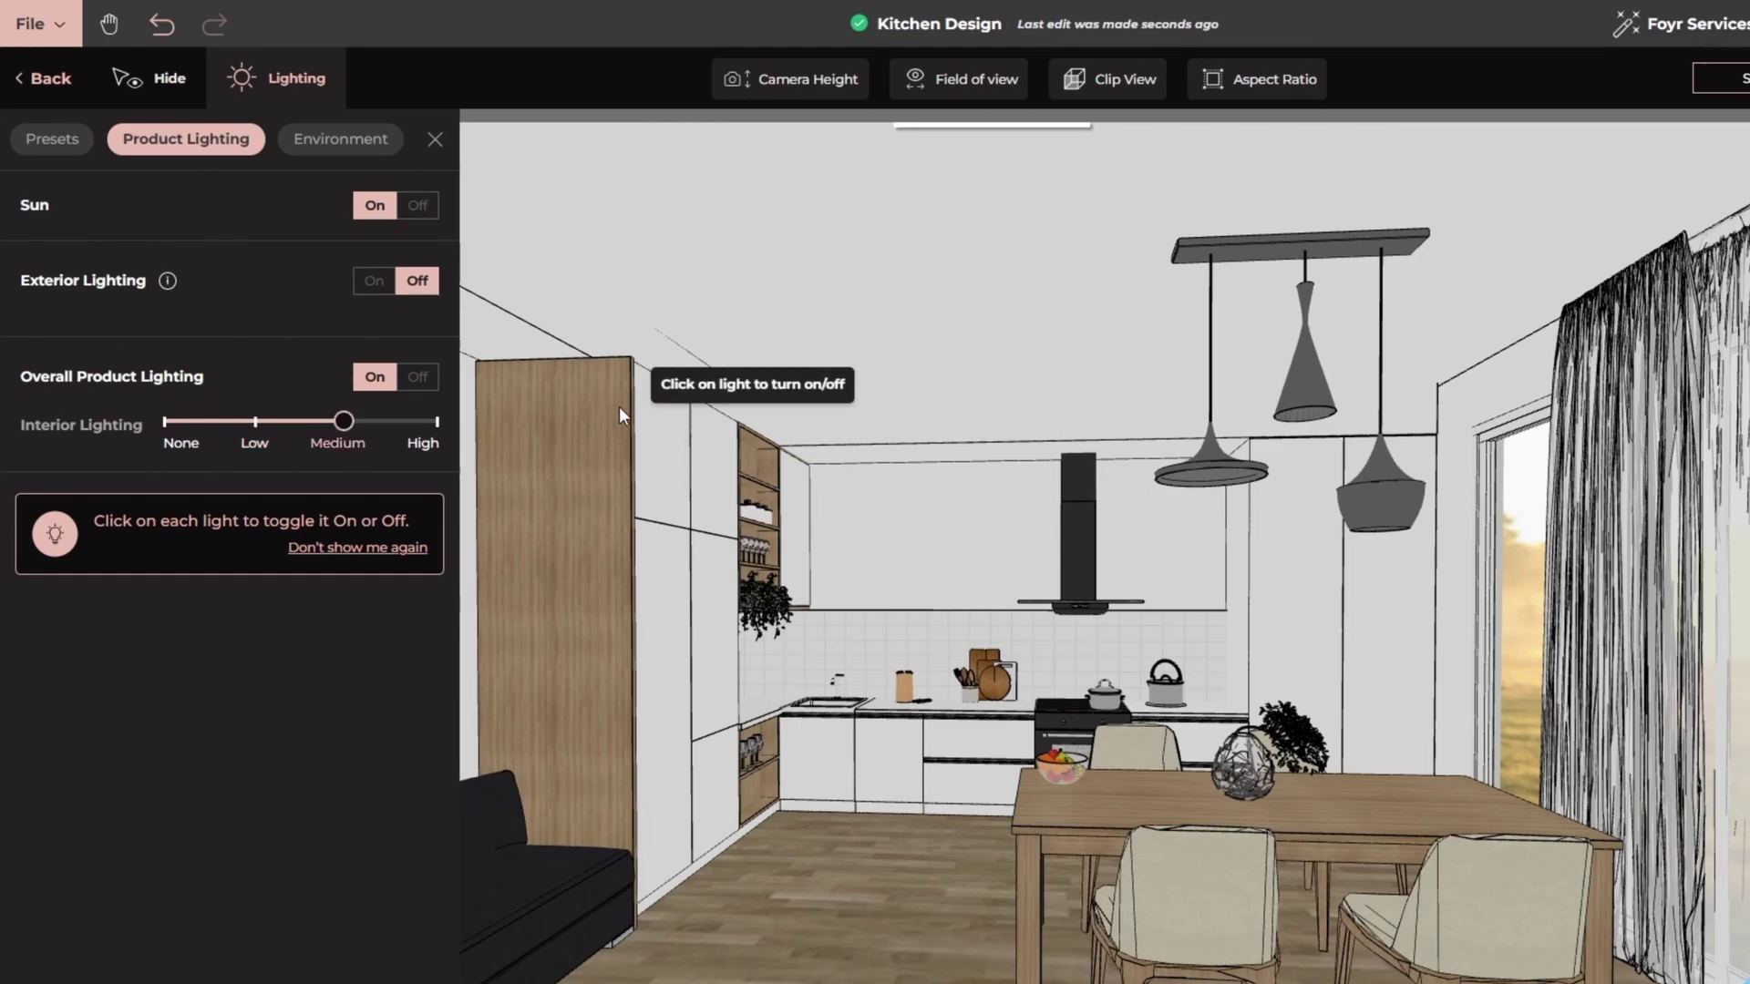
click(339, 139)
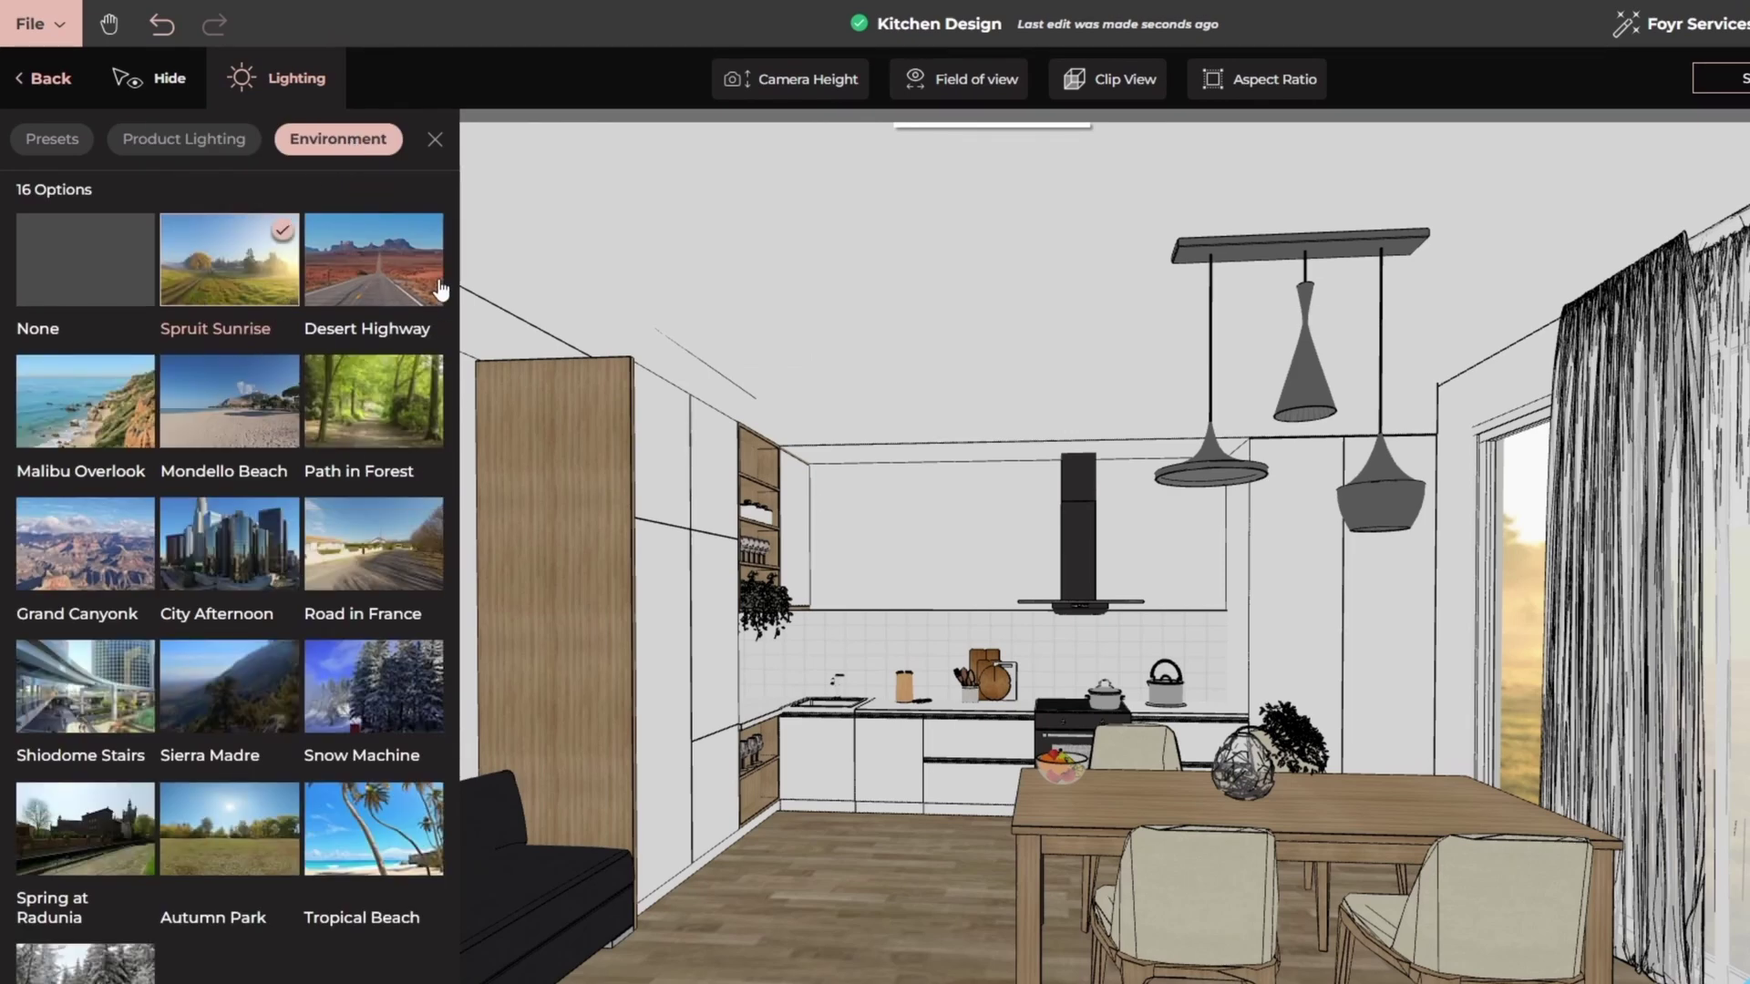
- Save the camera view as 'rt' and run a free preview render
click(1540, 77)
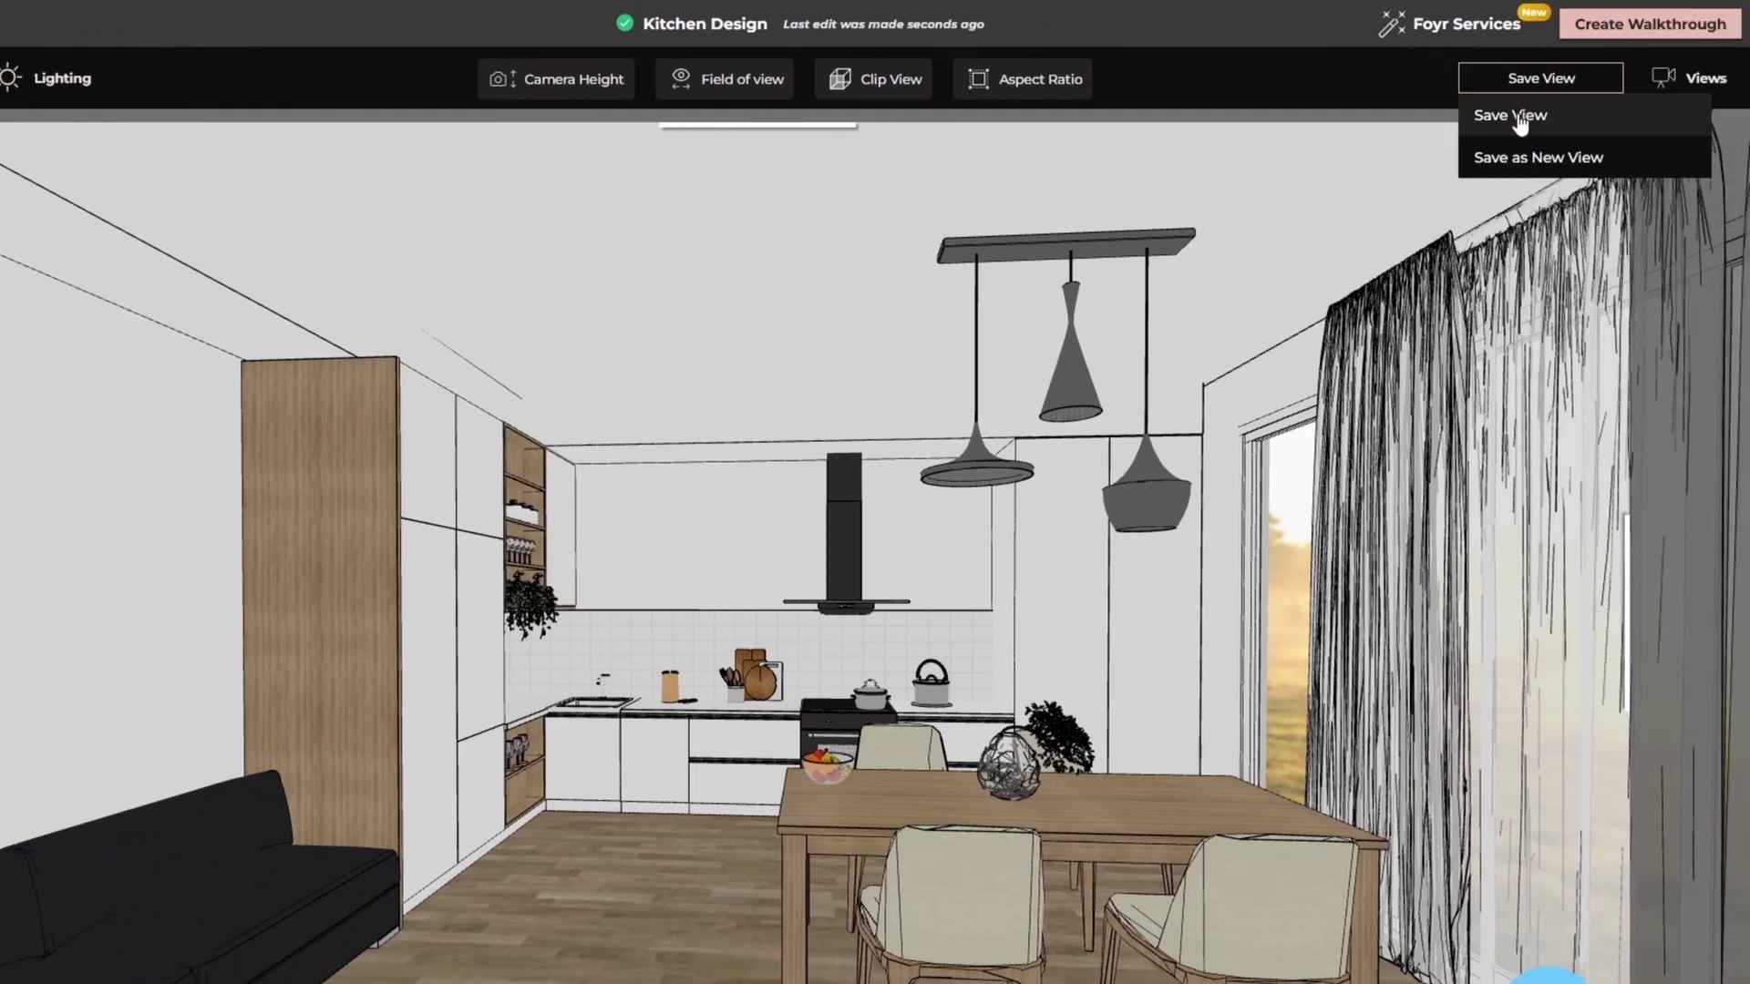
click(1517, 113)
text(rt)
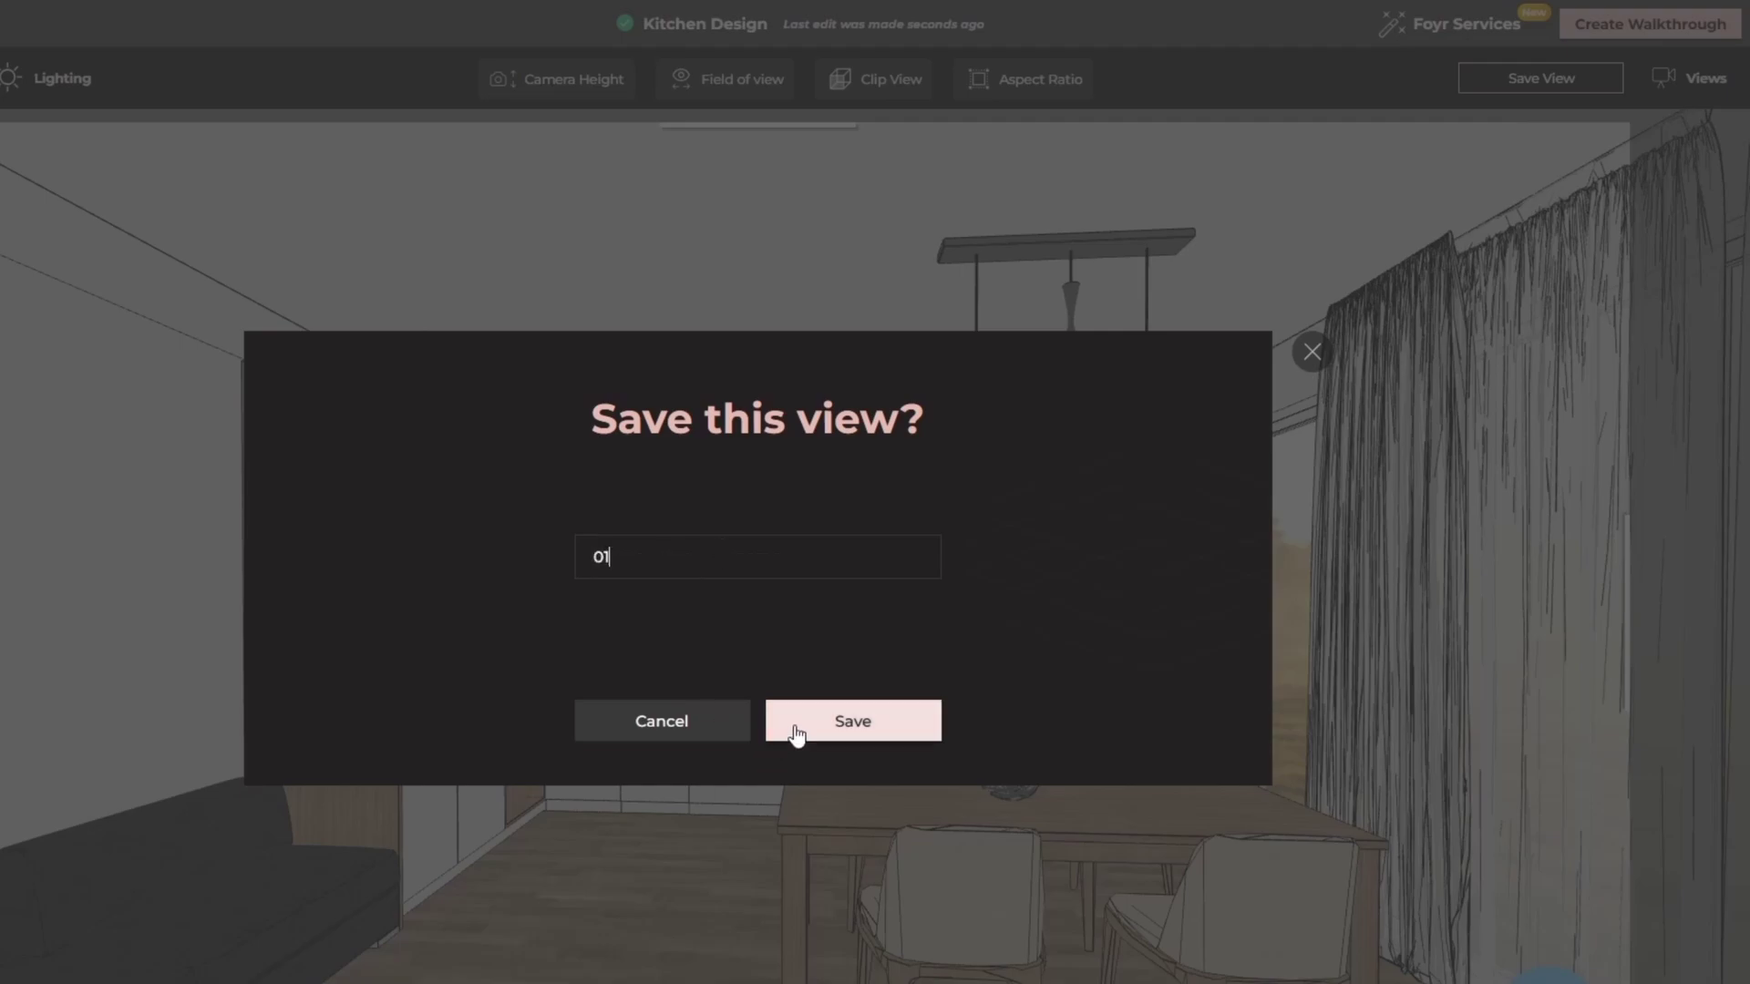
click(793, 727)
click(785, 941)
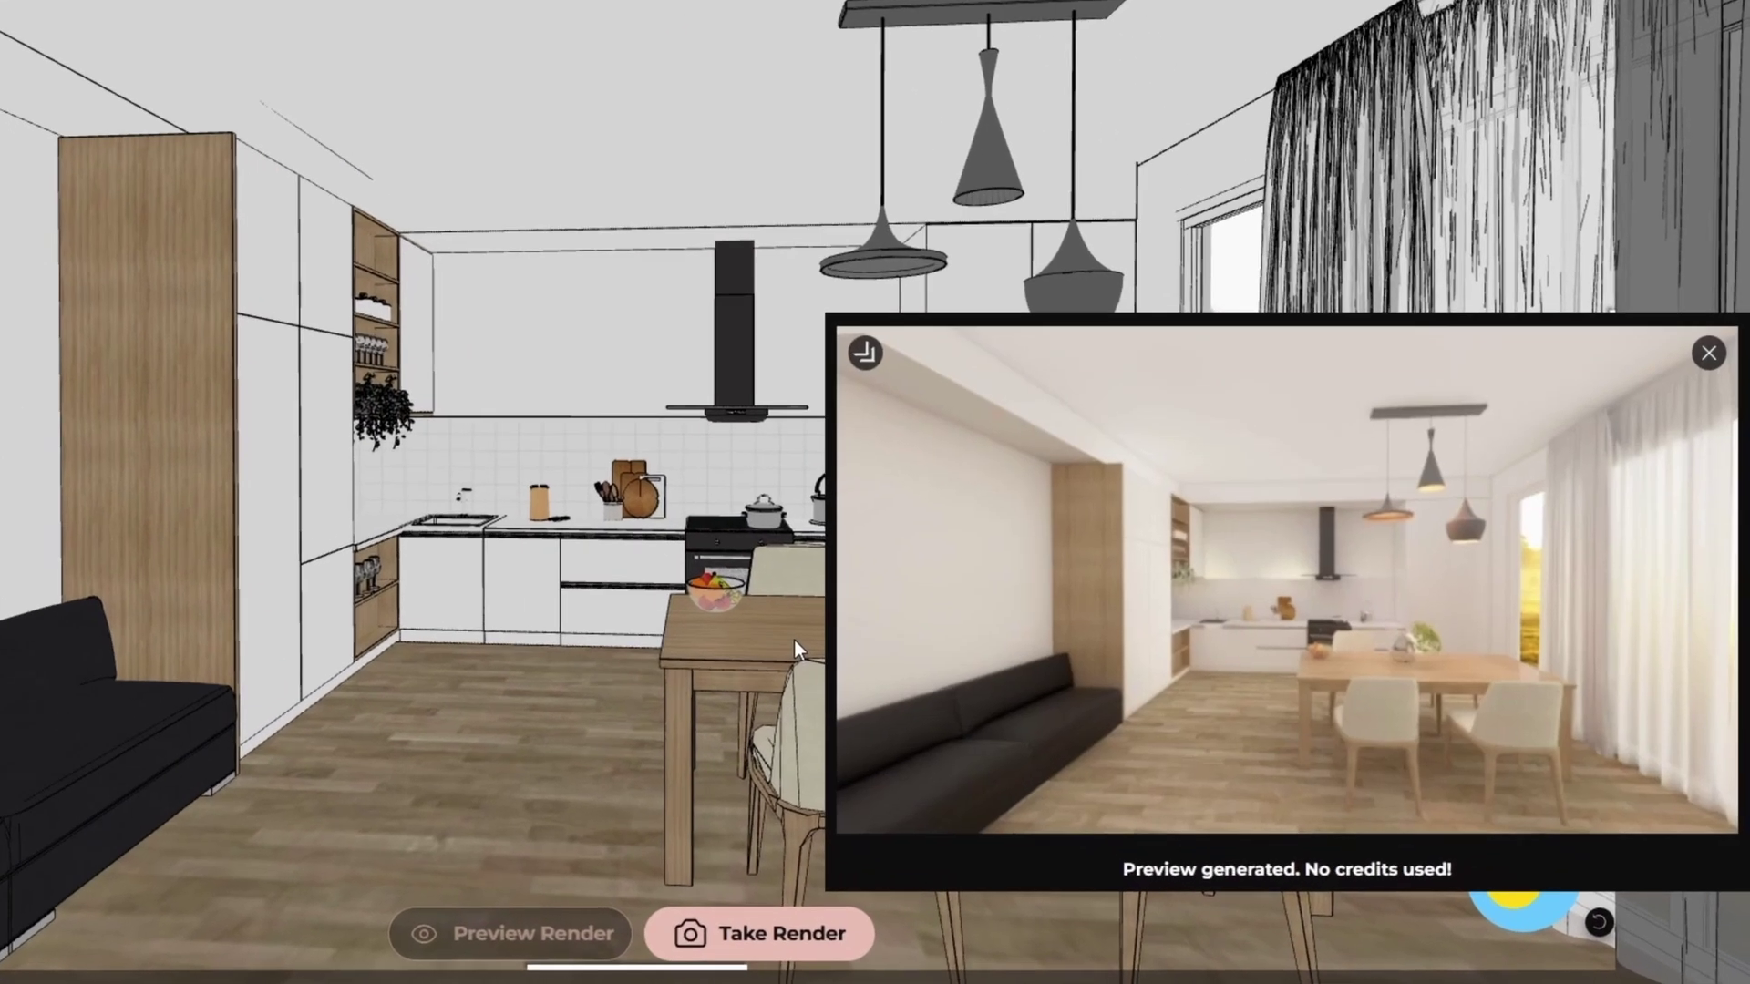
click(1709, 355)
- Submit the final render at 4K resolution and open the render gallery
click(760, 933)
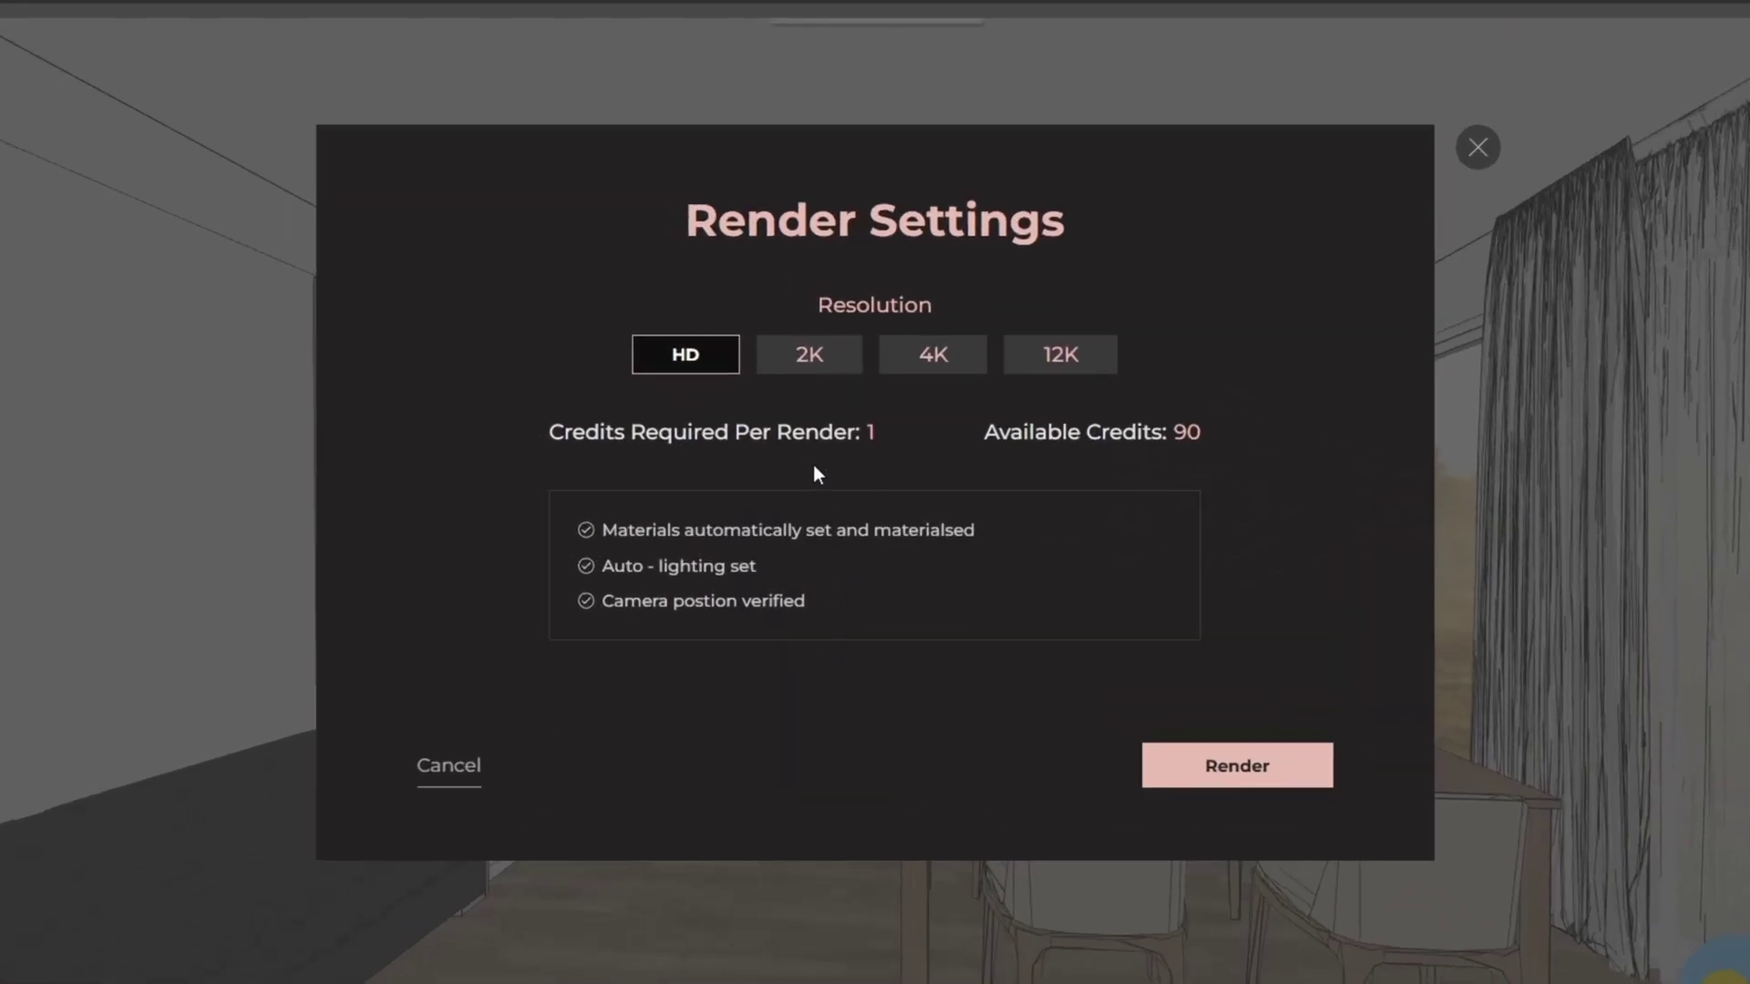
click(813, 355)
click(905, 355)
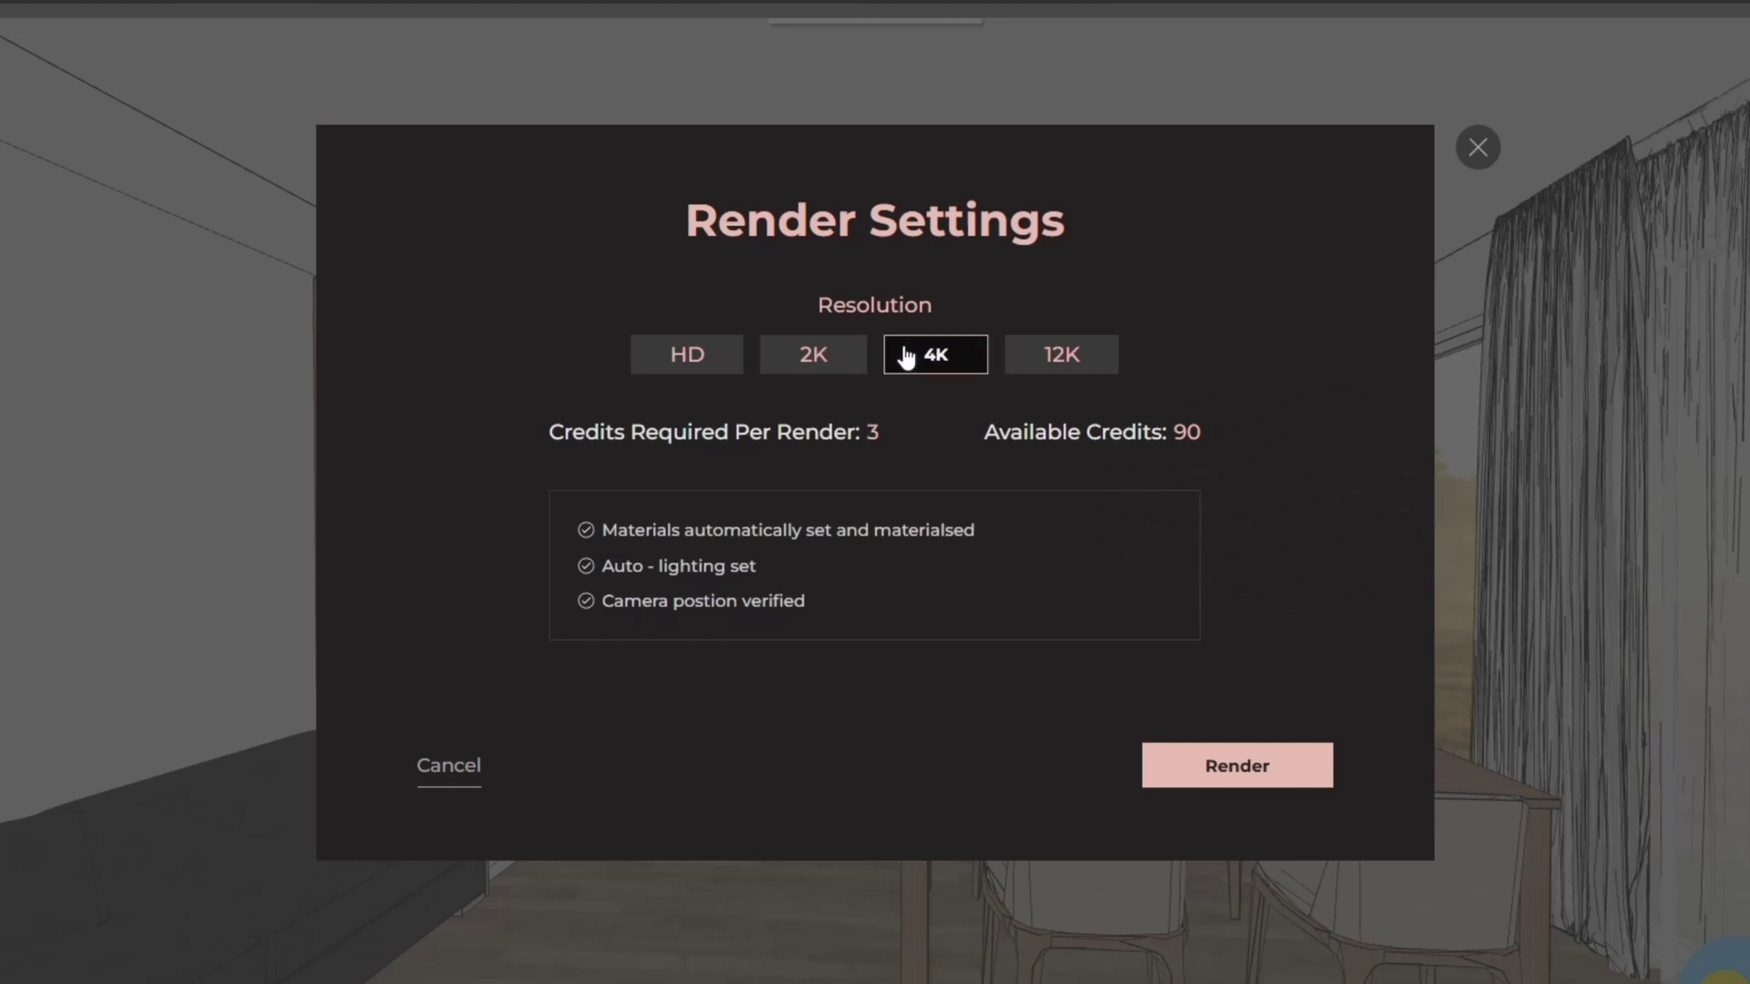
click(1060, 361)
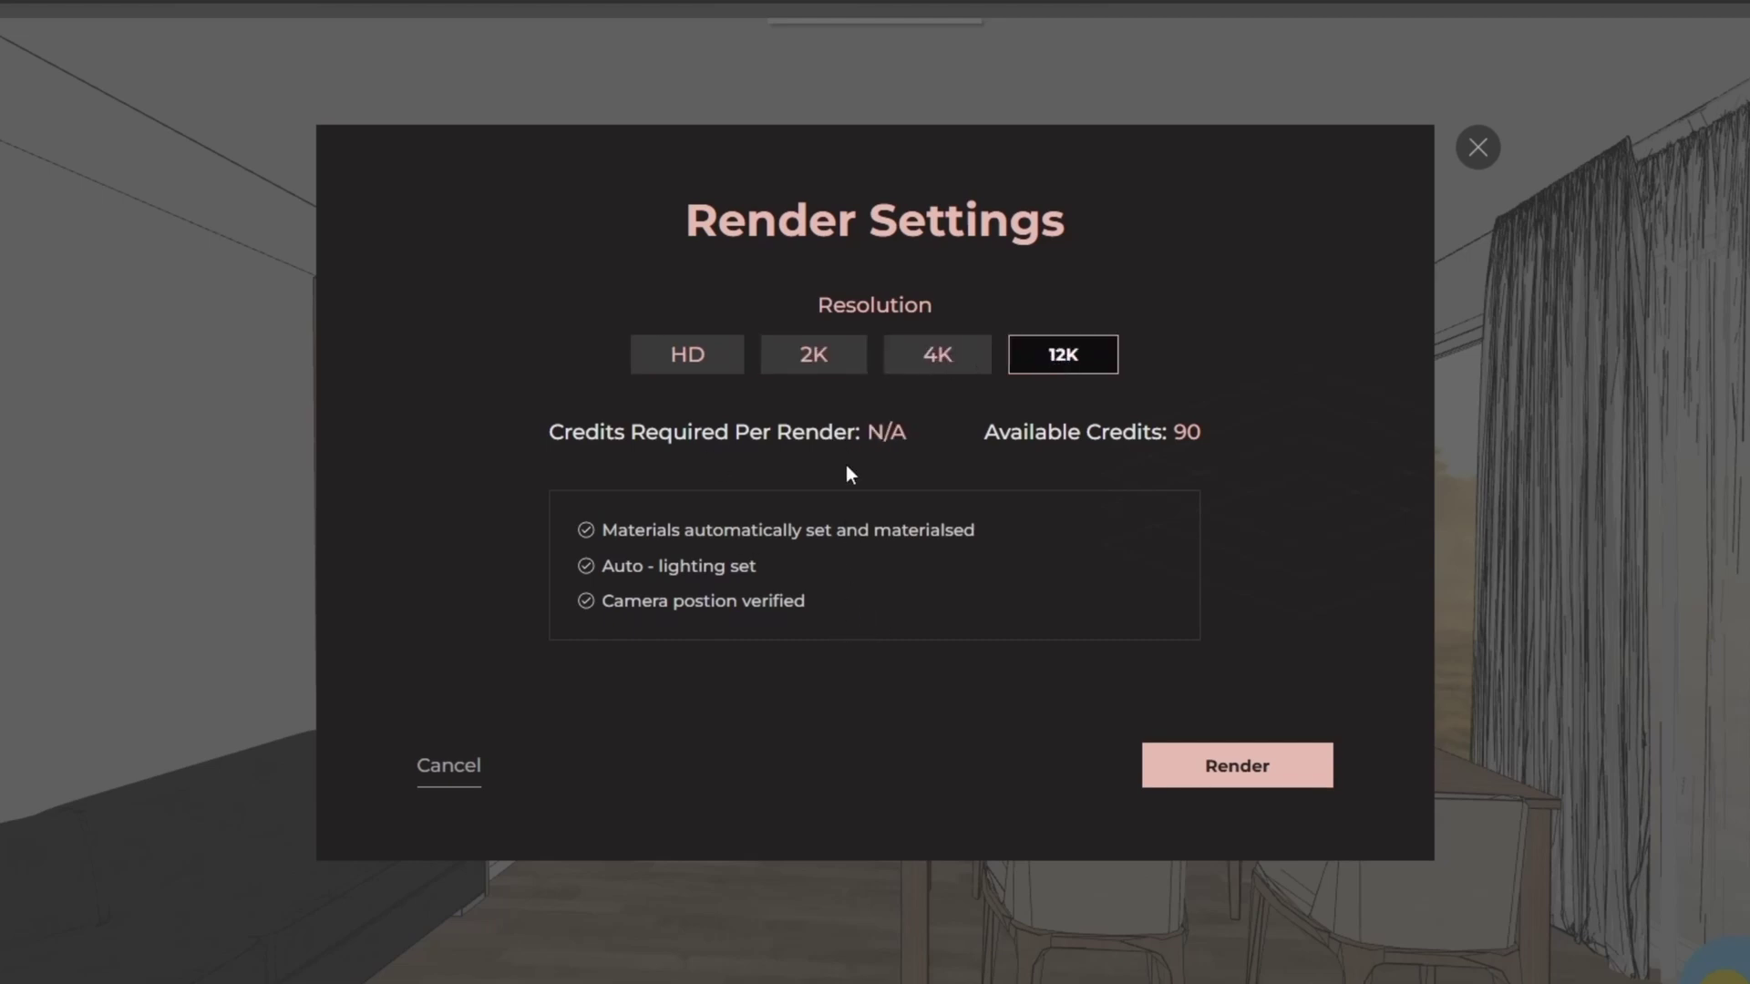
click(943, 367)
click(1200, 773)
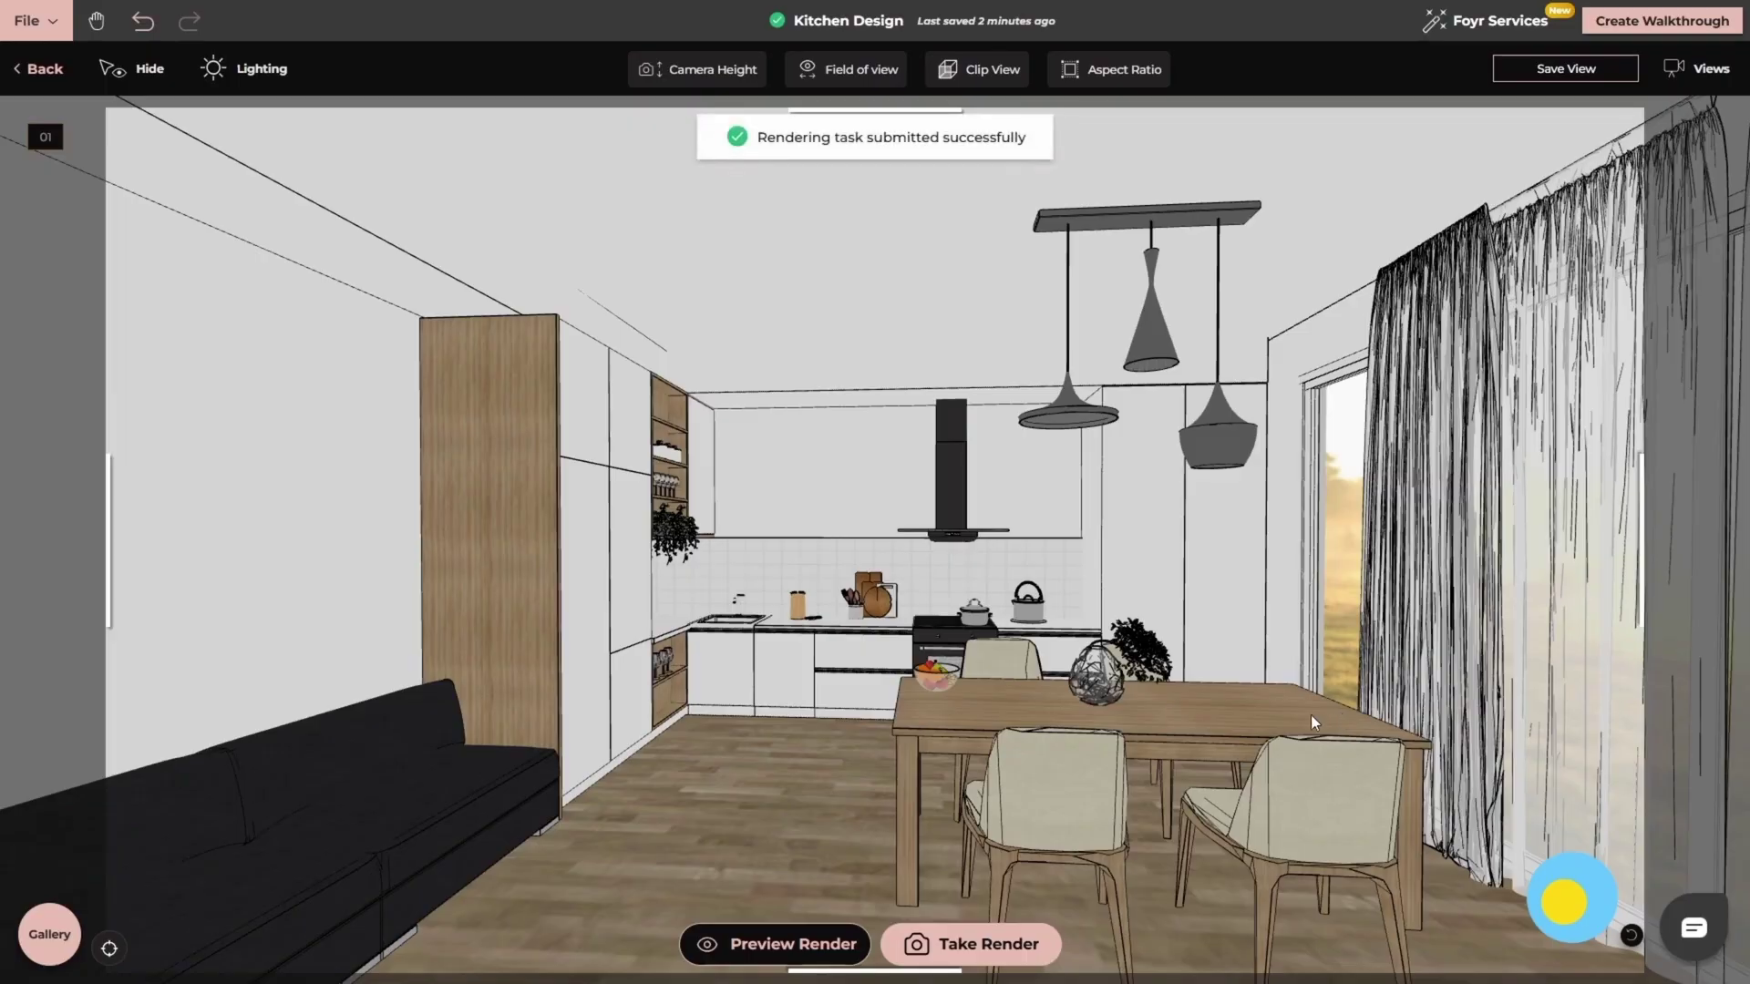
click(56, 947)
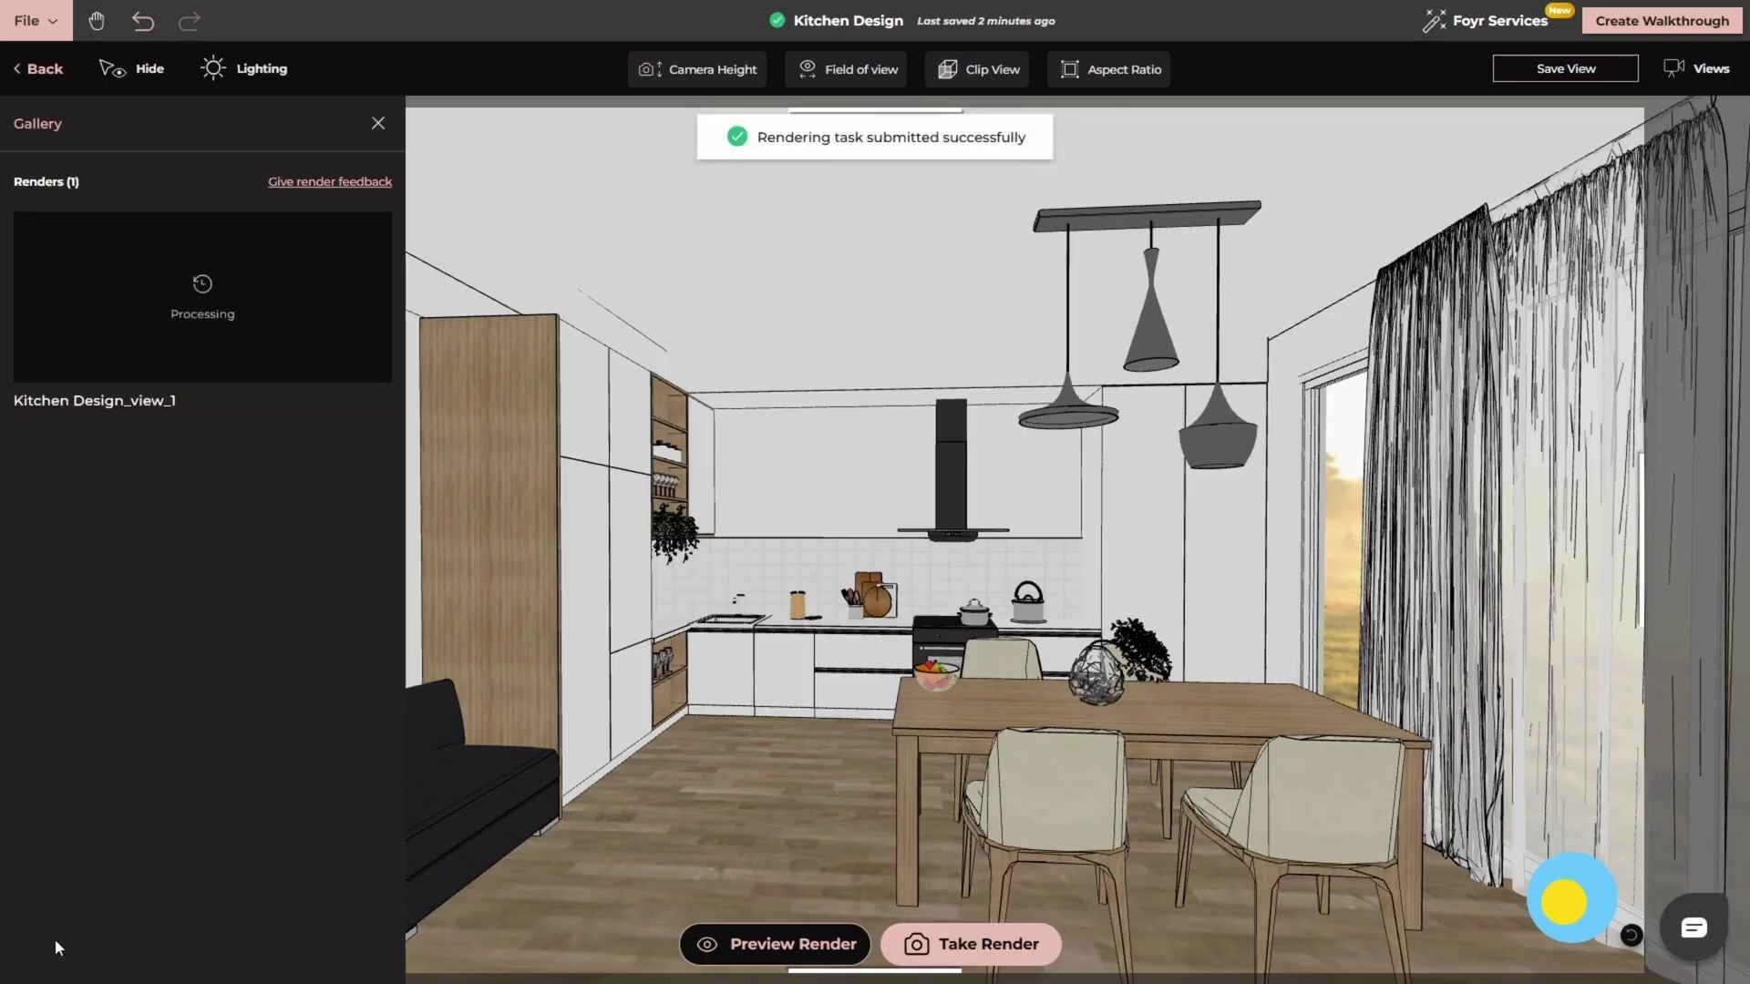